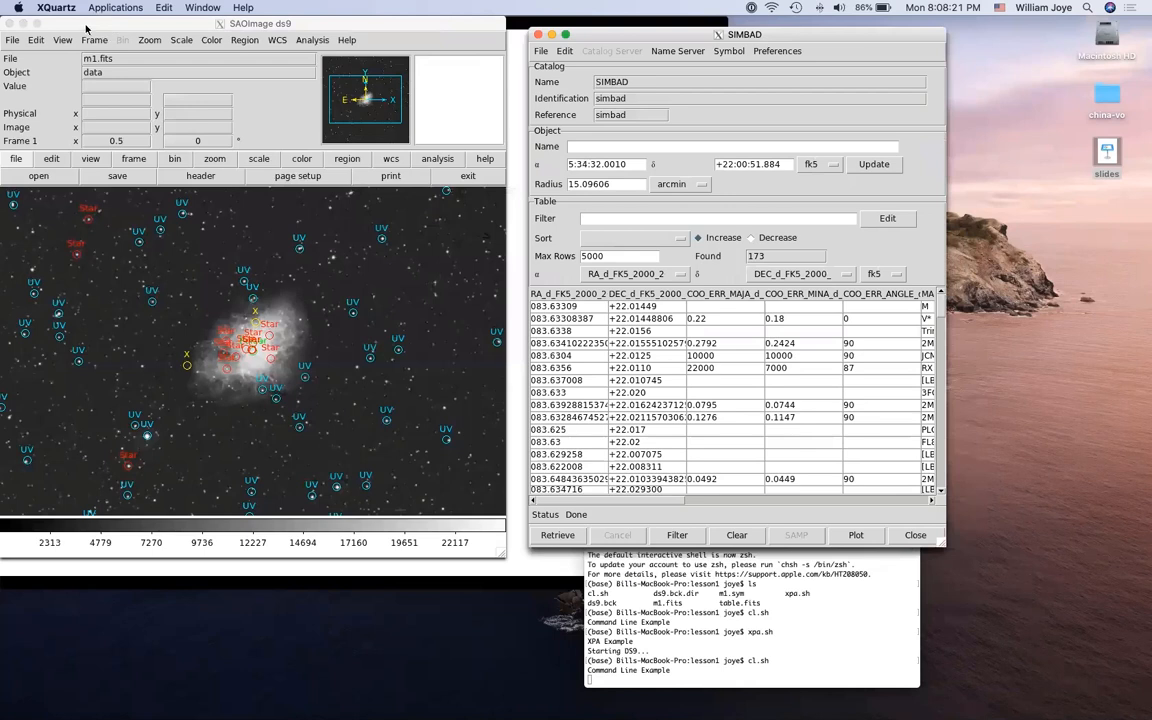
# Open the ds9 preferences and set the color theme to awdark
pyautogui.click(86, 28)
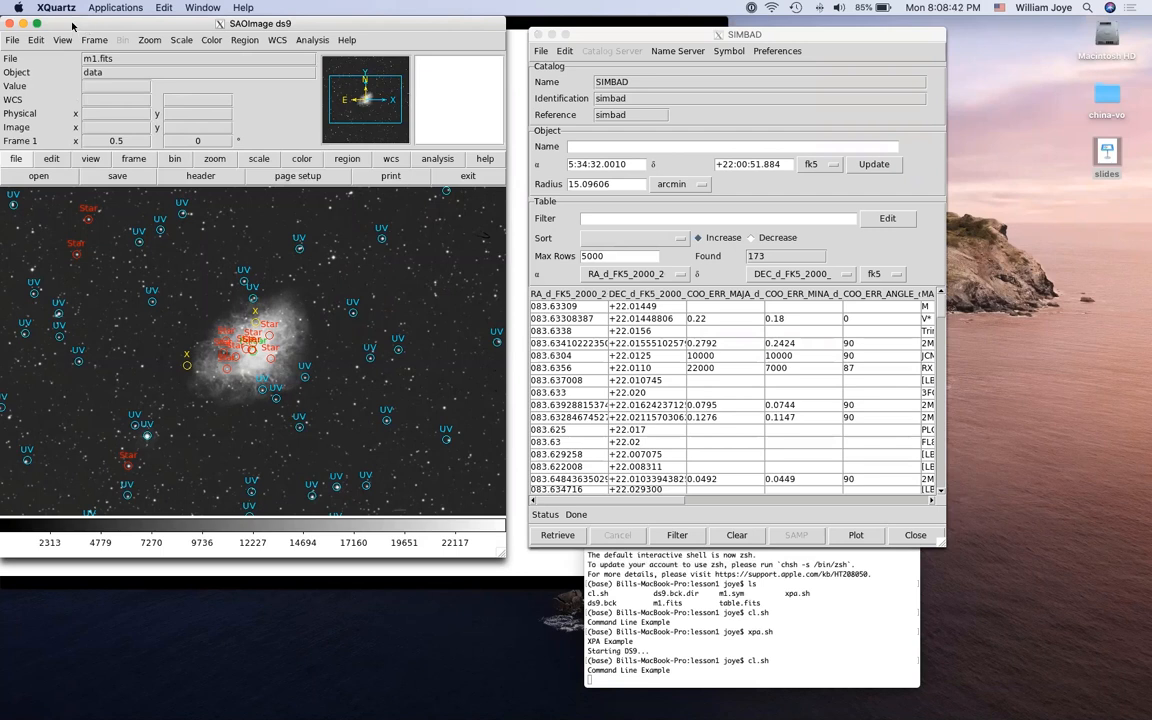
pyautogui.click(36, 40)
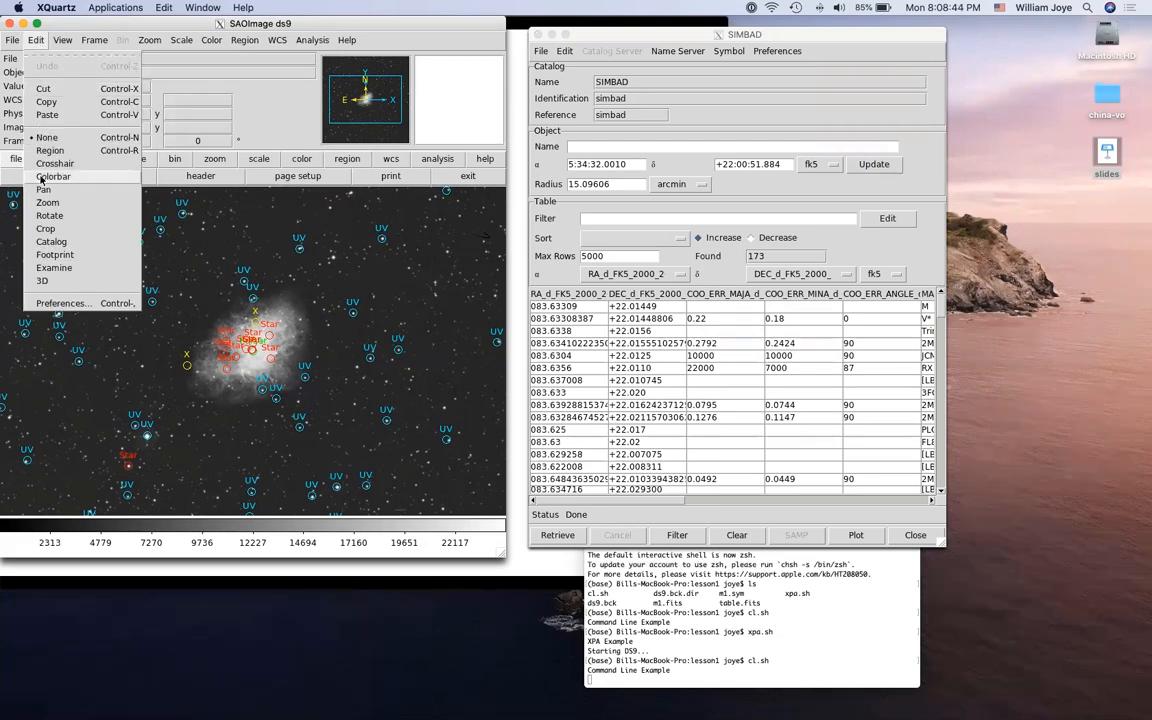
pyautogui.click(60, 303)
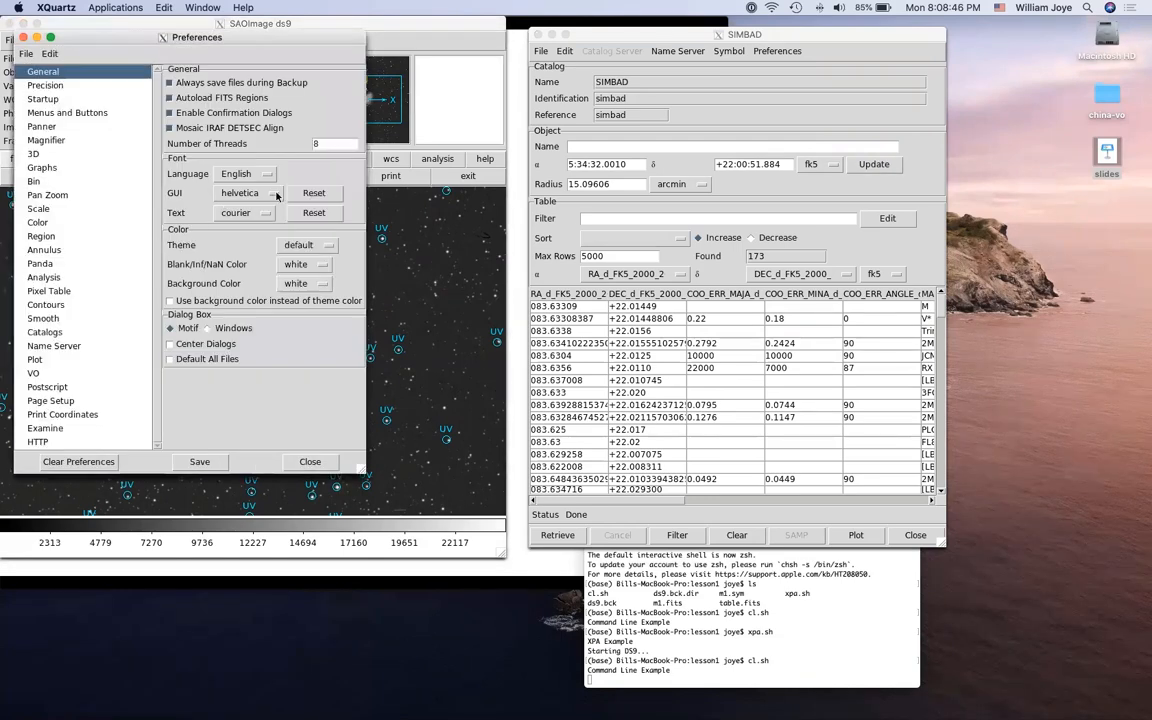
pyautogui.click(322, 246)
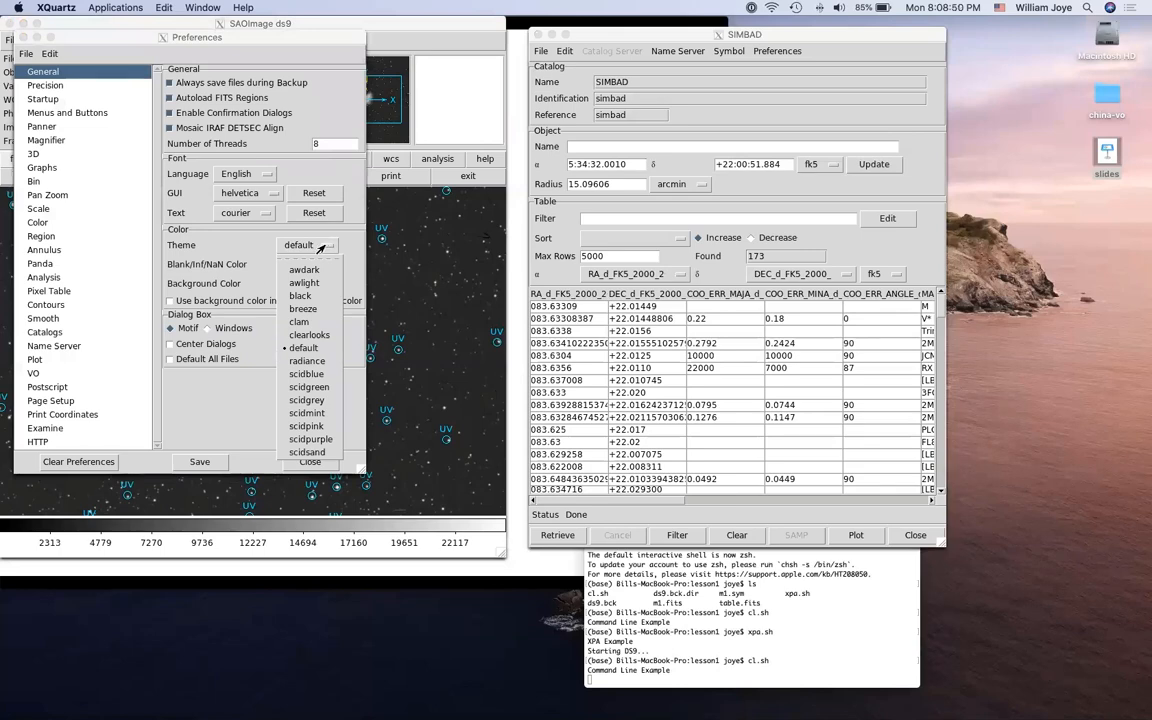
pyautogui.click(304, 269)
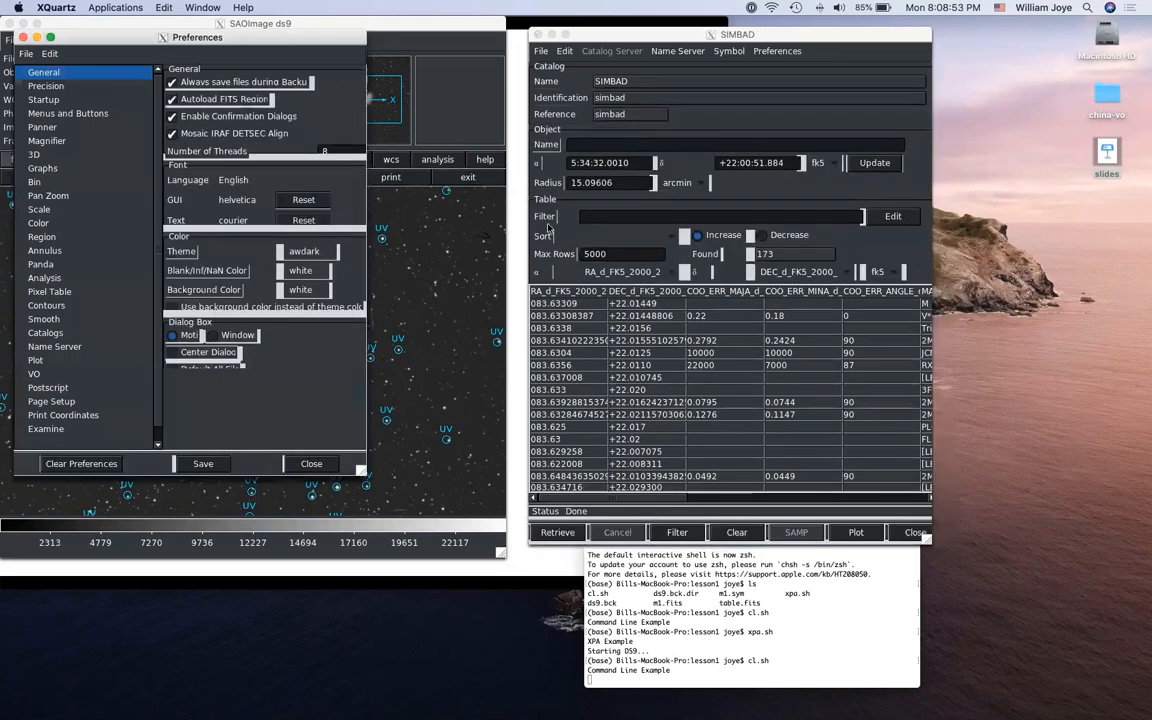
# Try the radiance and scidblue color themes, and return to the awdark theme
pyautogui.click(646, 444)
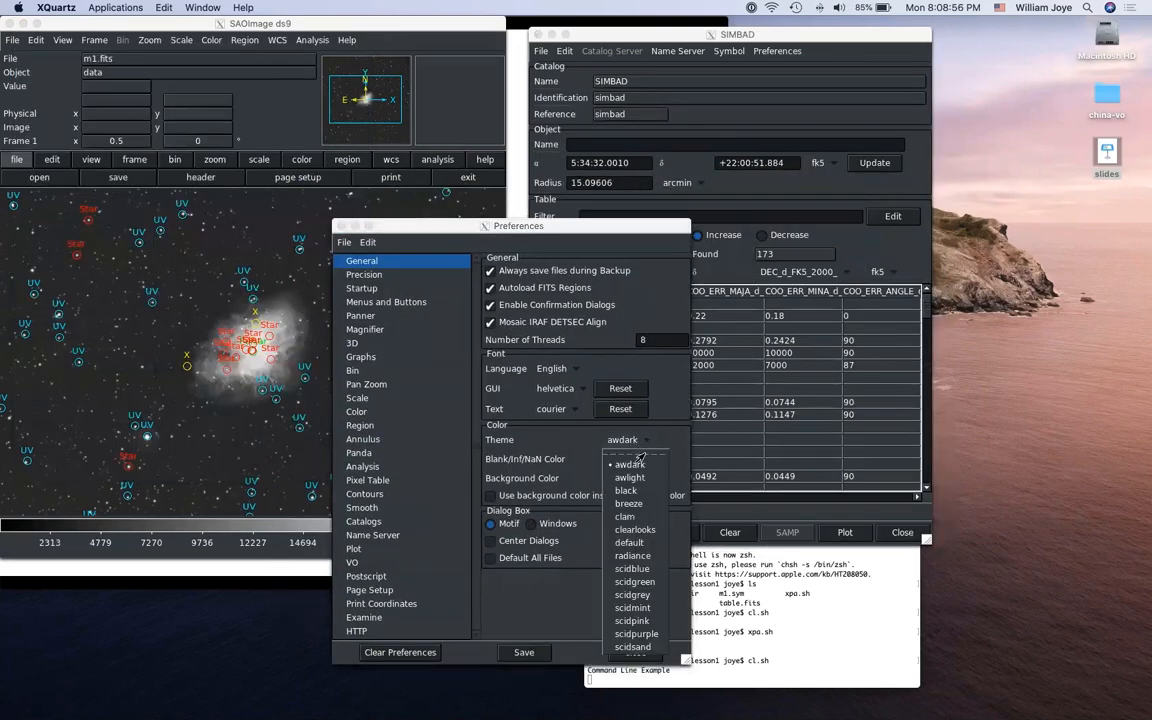
pyautogui.click(633, 554)
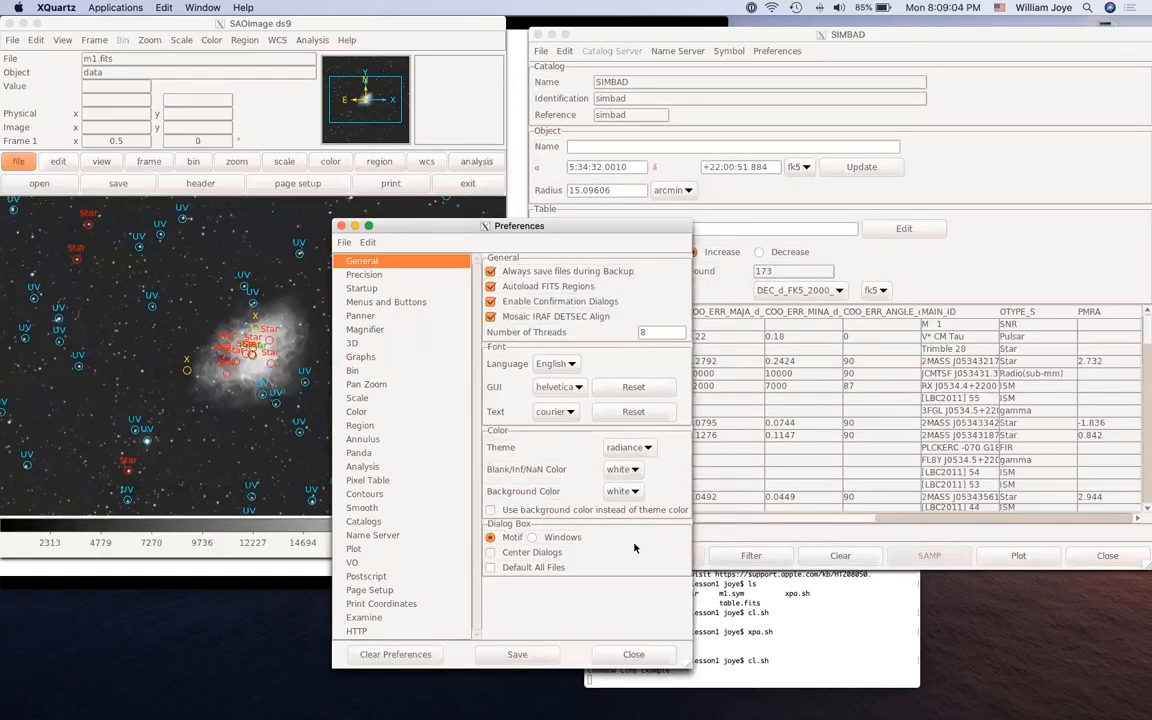
pyautogui.click(628, 447)
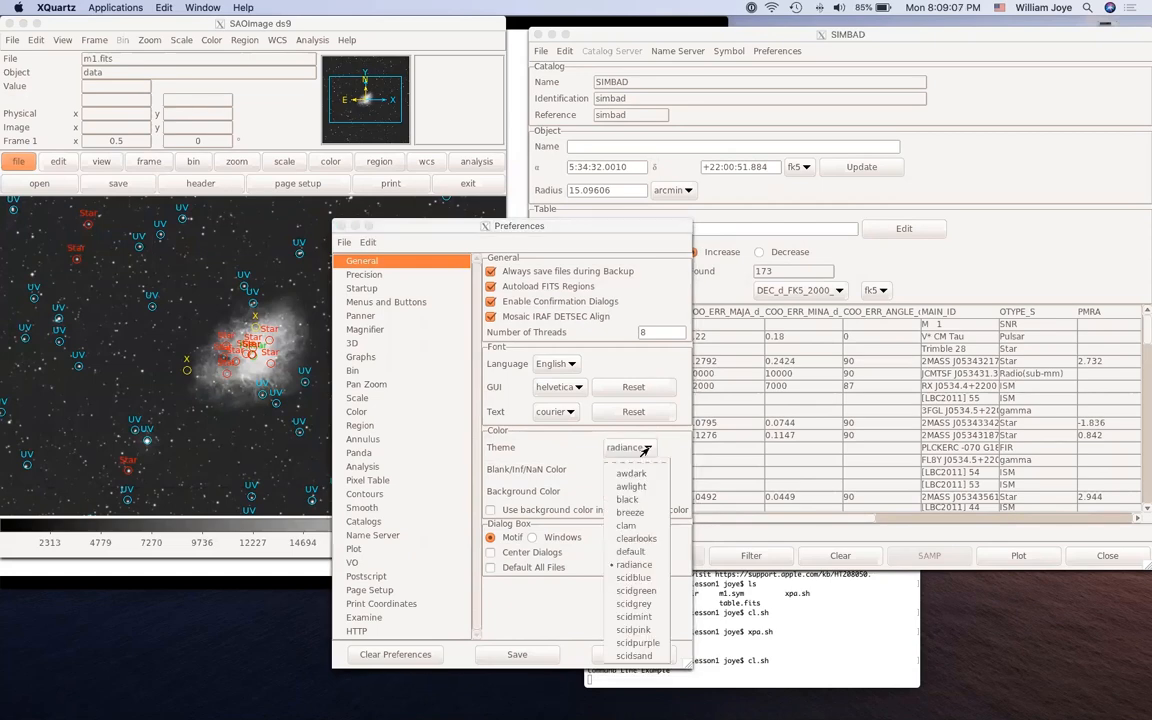
pyautogui.click(644, 579)
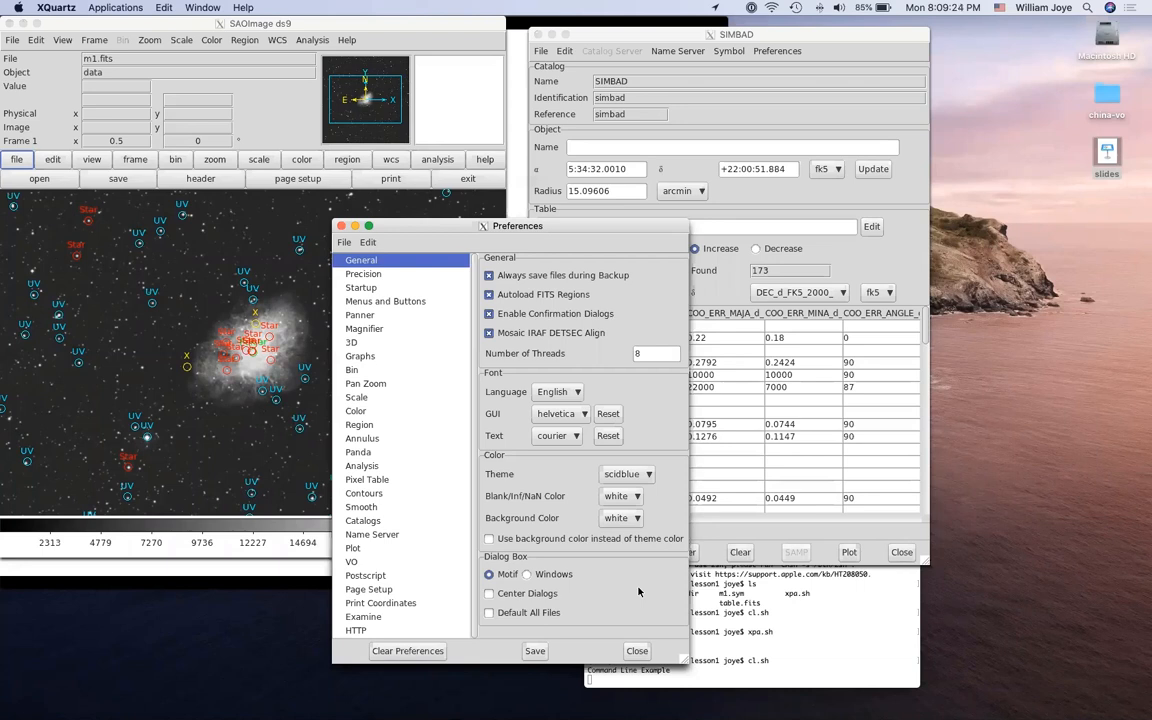
pyautogui.click(643, 475)
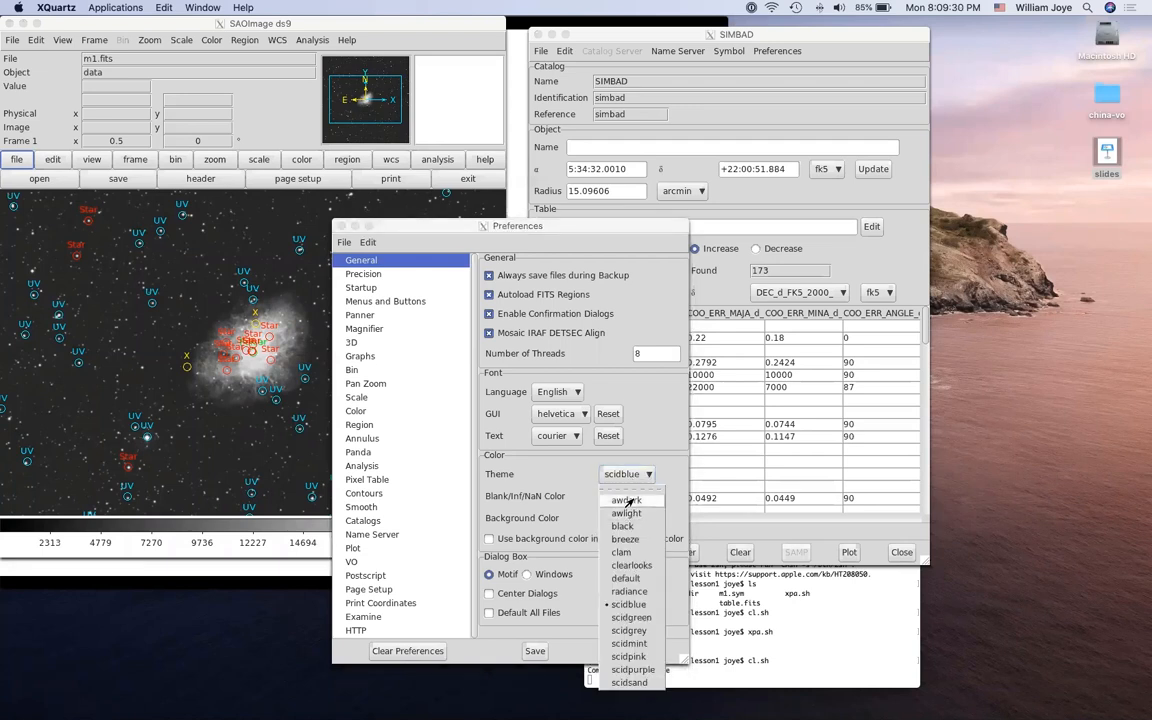
pyautogui.click(633, 500)
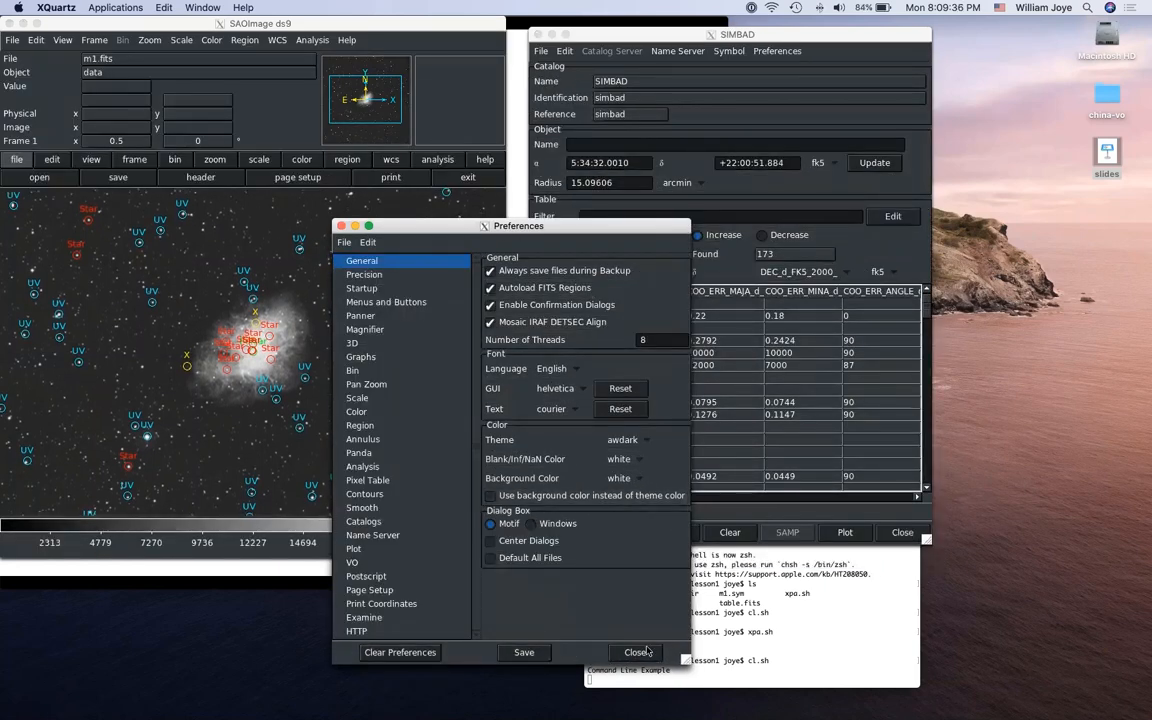
# Set the color theme to default and close both the preferences and ds9
pyautogui.click(645, 441)
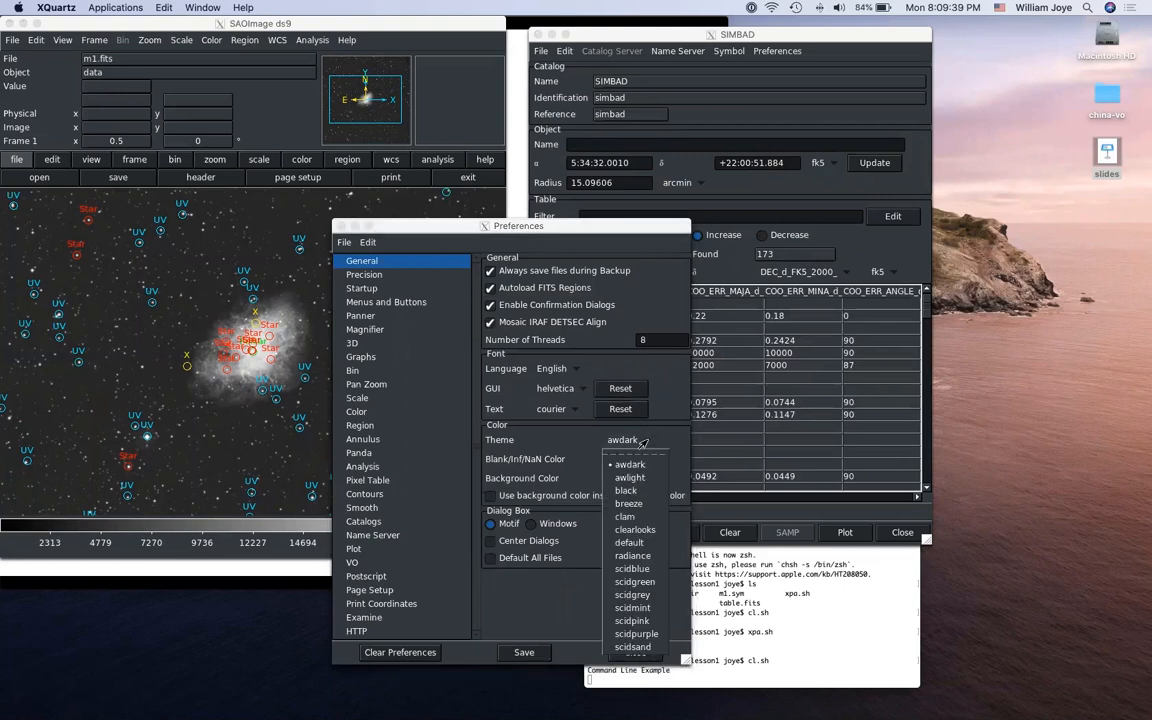
pyautogui.click(638, 542)
pyautogui.click(636, 652)
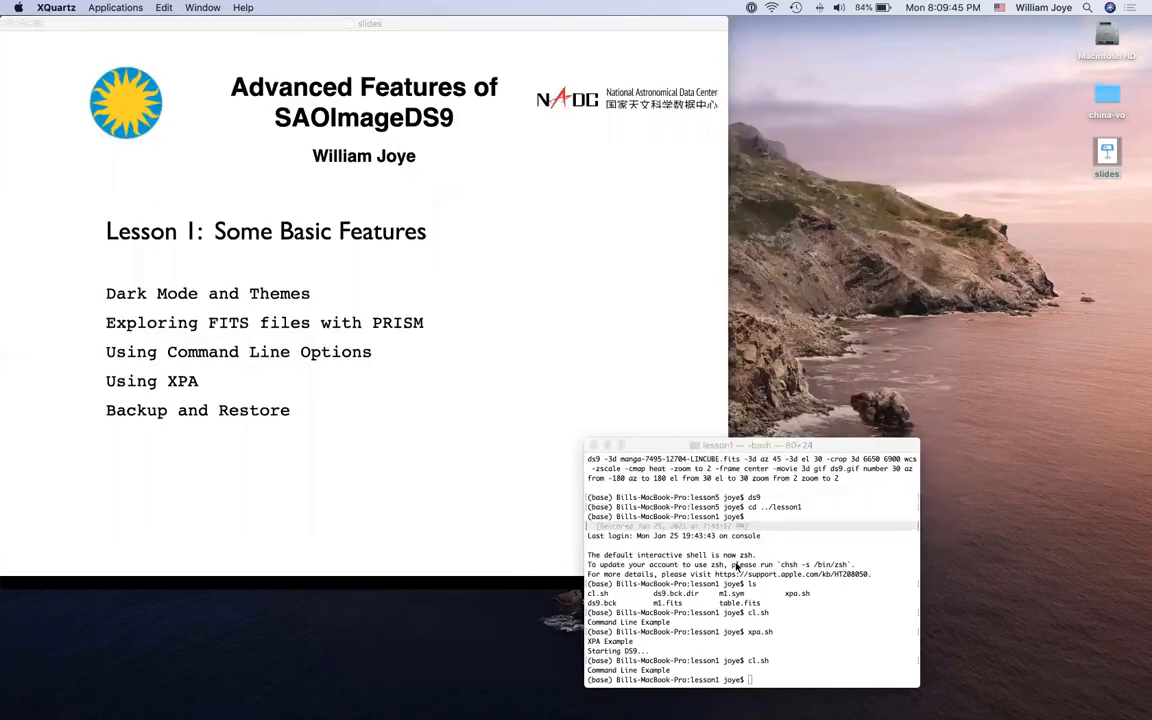
# Switch to the Terminal and launch ds9 with the file table.fits
pyautogui.click(808, 602)
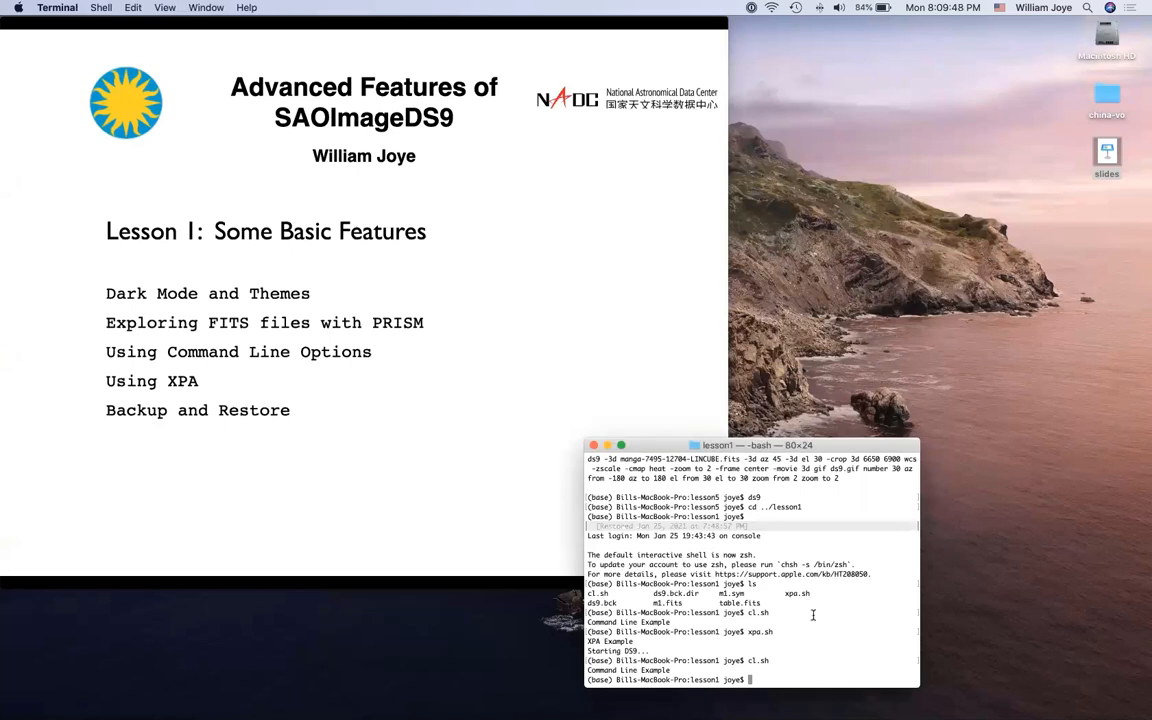
pyautogui.write('ds9 table.fits')
pyautogui.press('Return')
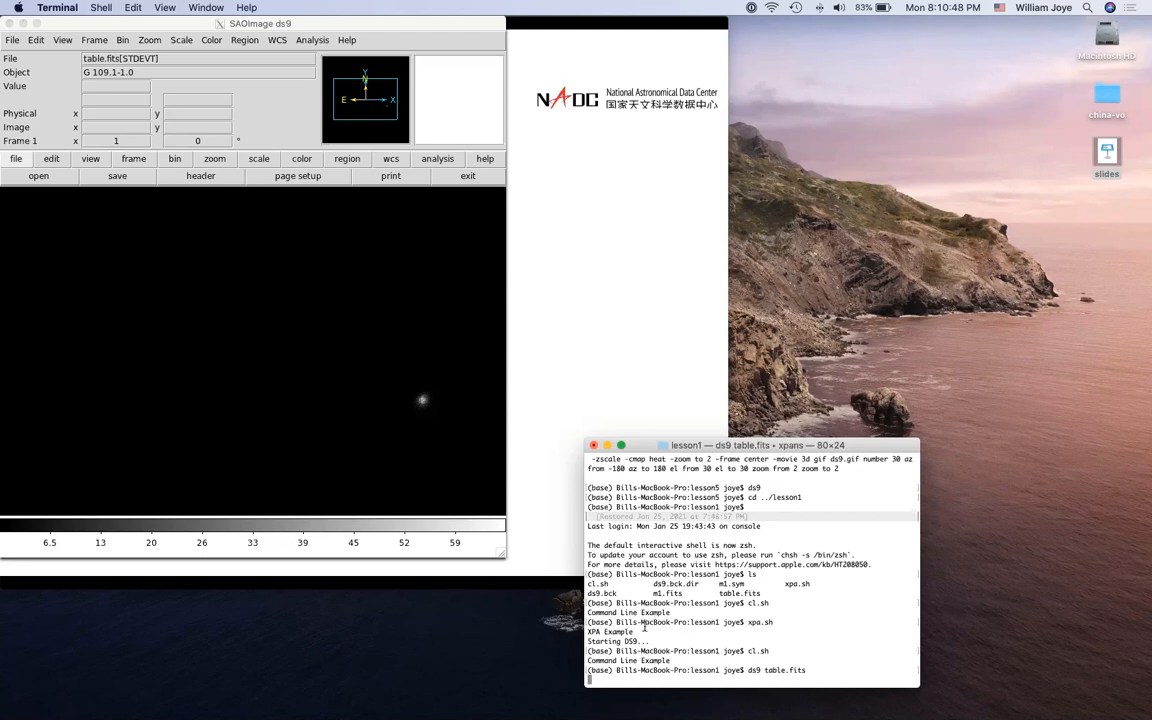
# Open the Prism tool in ds9 to explore the extensions of table.fits
pyautogui.click(372, 316)
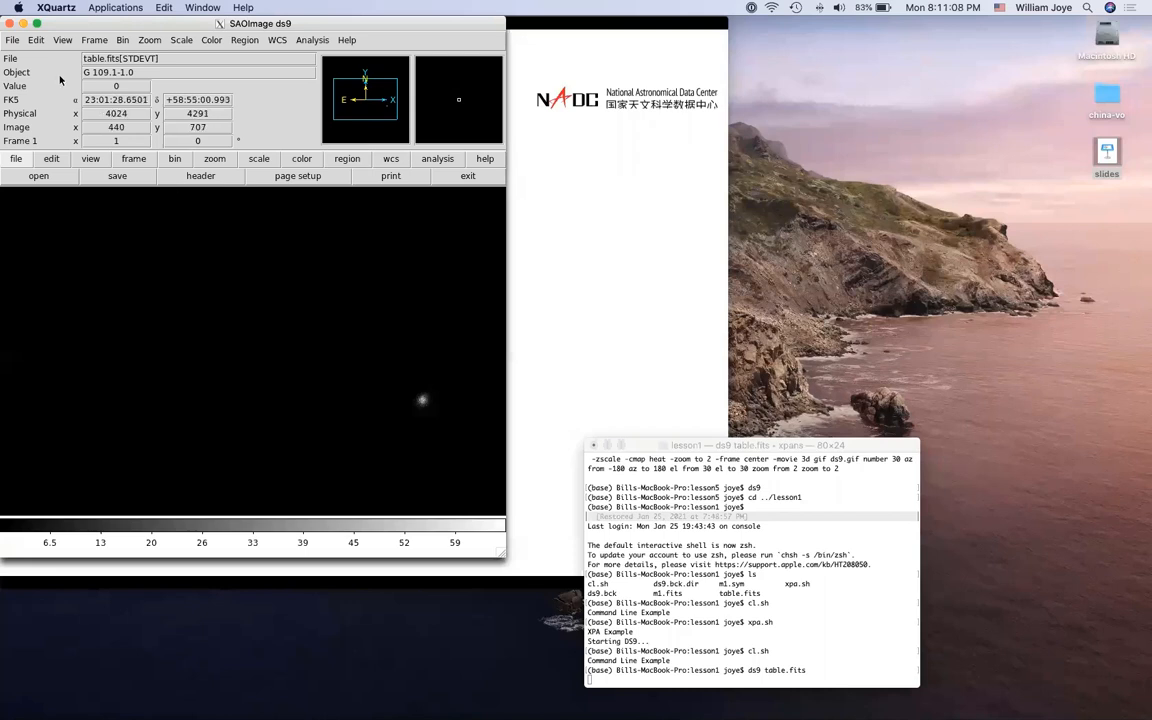
pyautogui.click(12, 40)
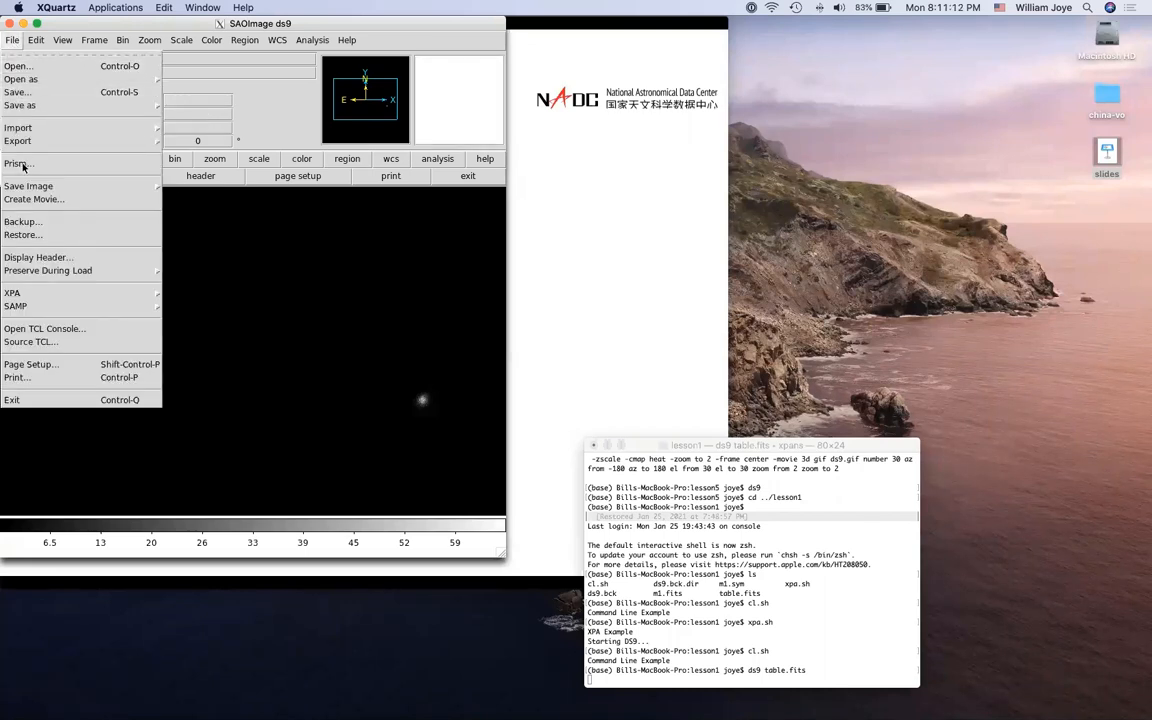
pyautogui.click(20, 150)
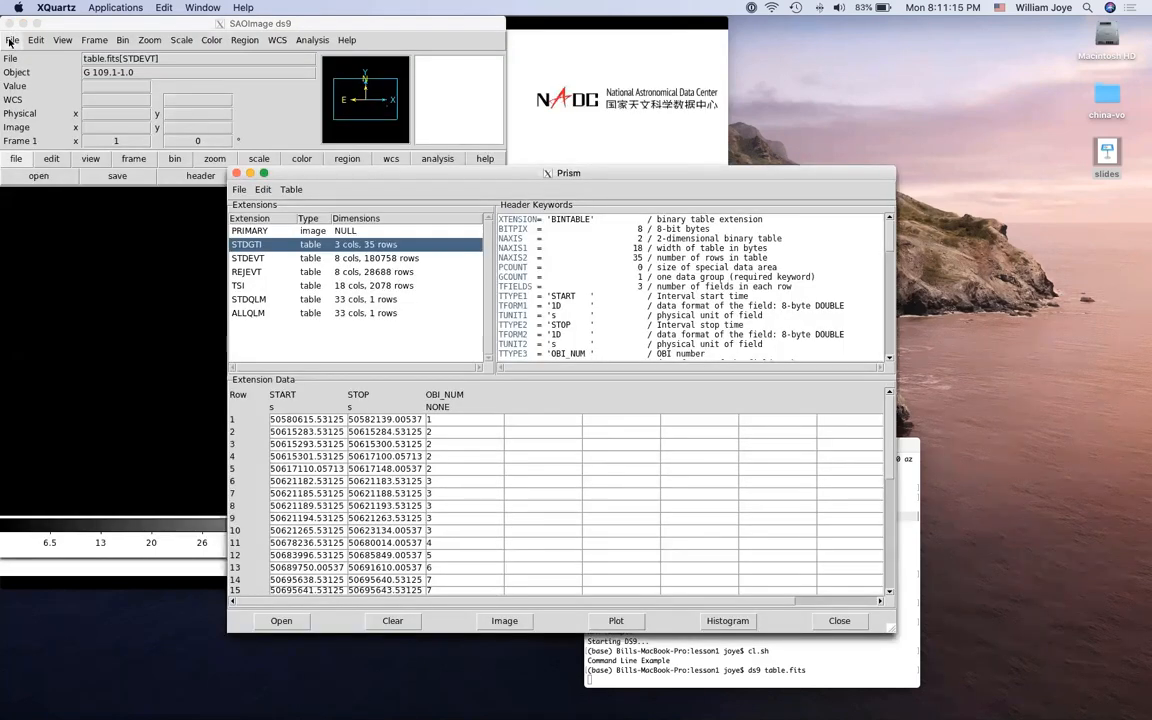
pyautogui.click(12, 40)
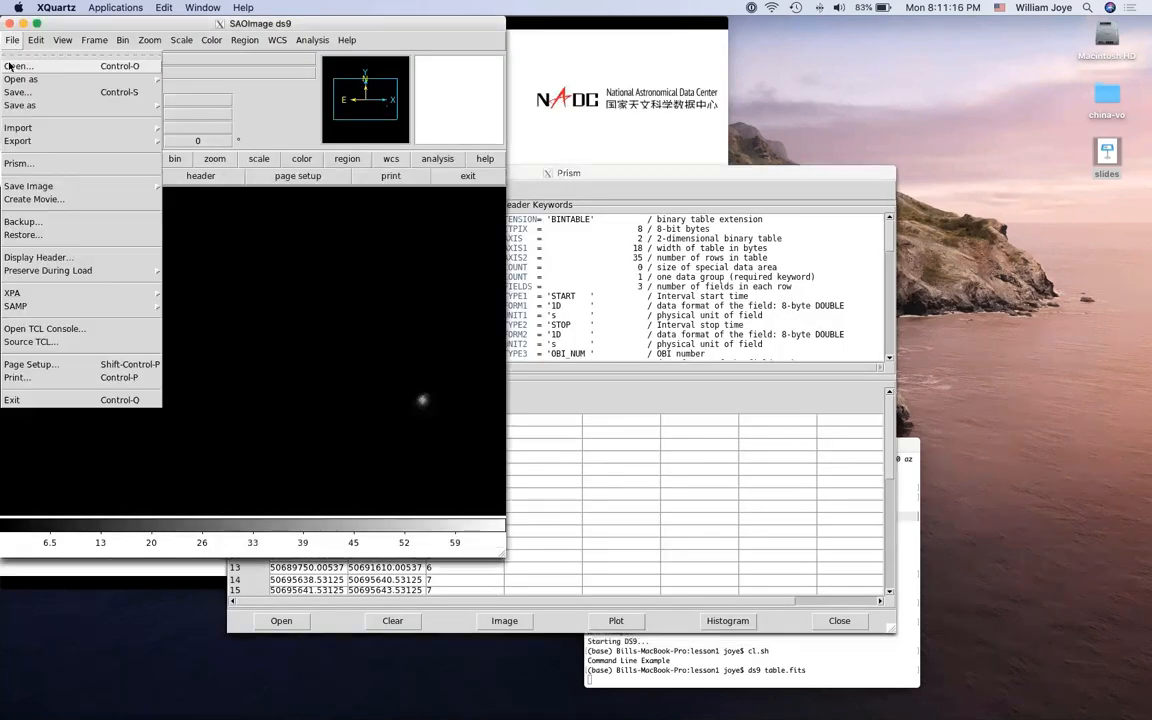
pyautogui.moveTo(35, 40)
pyautogui.click(70, 29)
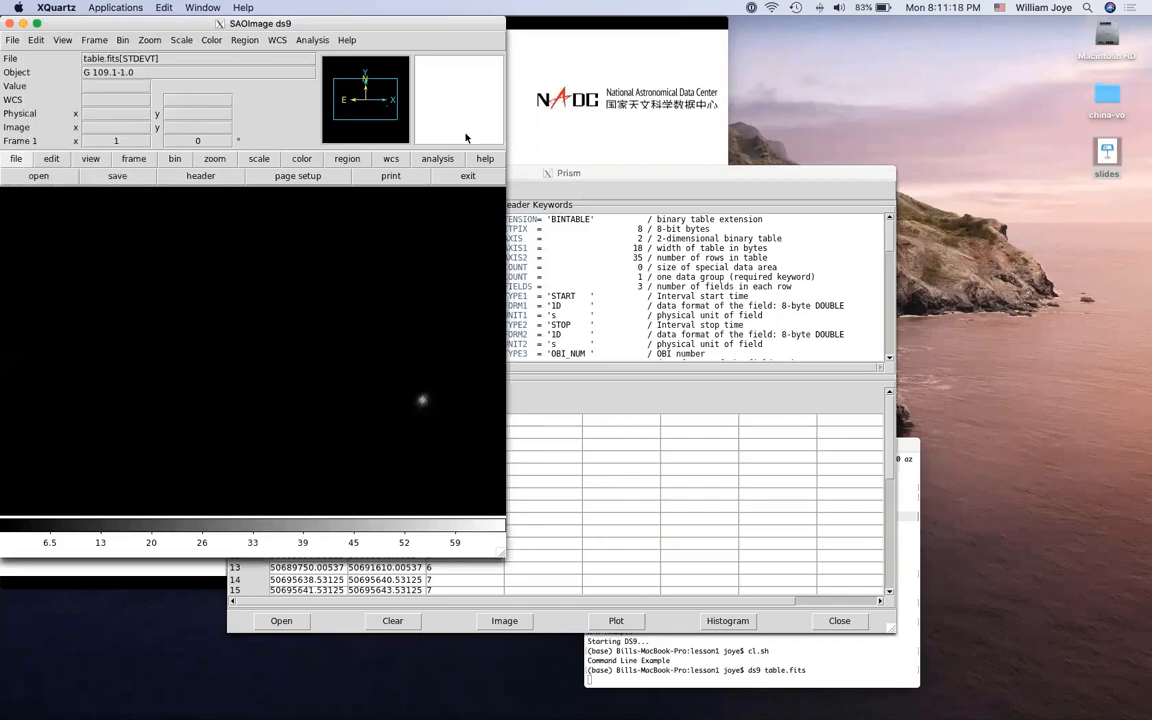
pyautogui.click(553, 173)
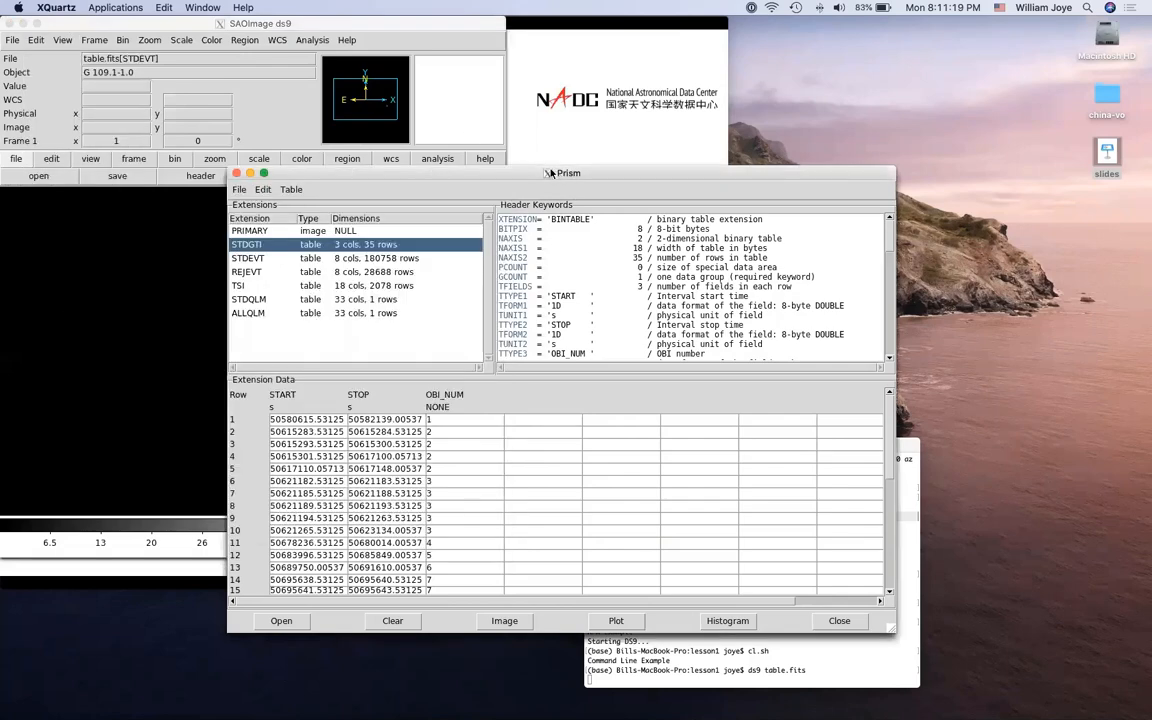
# Examine the header keywords and table data of the PRIMARY, STDGTI and STDEVT extensions in Prism
pyautogui.click(357, 232)
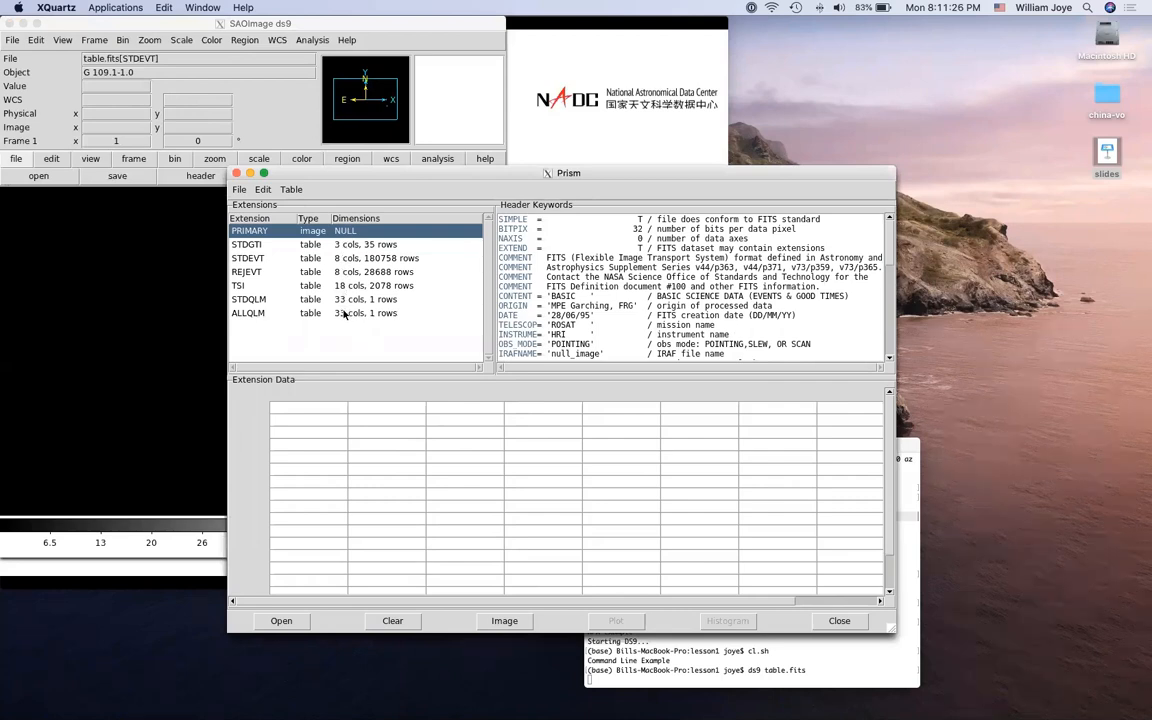
pyautogui.click(353, 247)
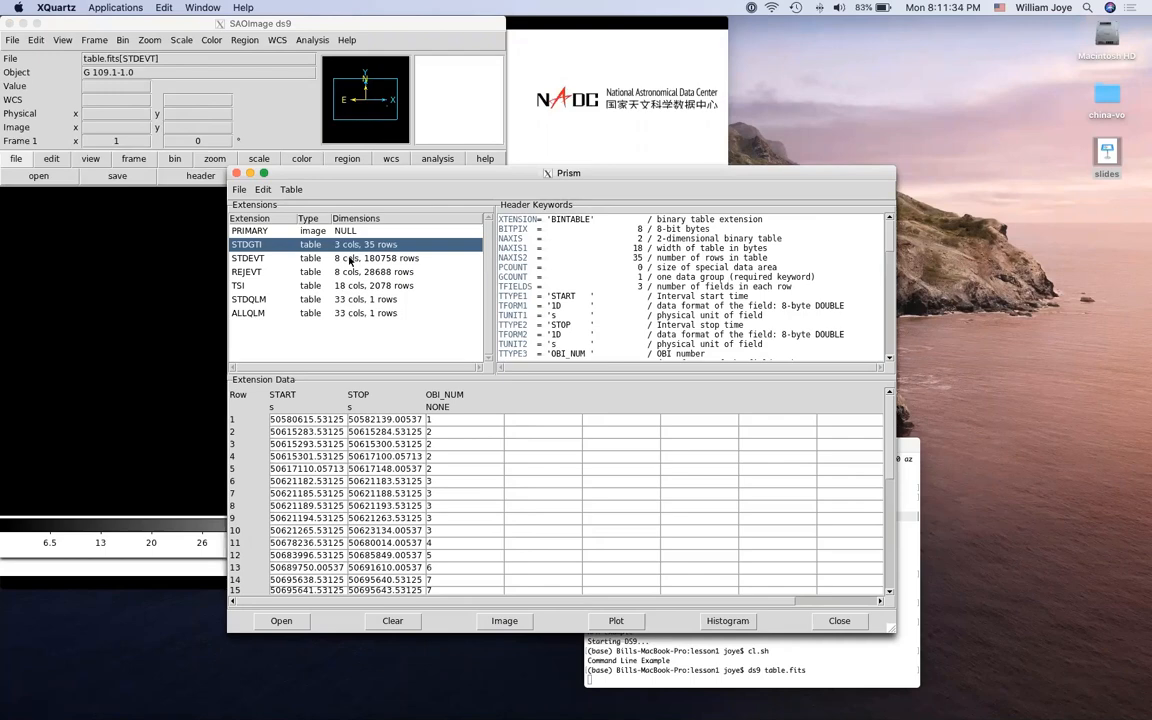
pyautogui.click(350, 259)
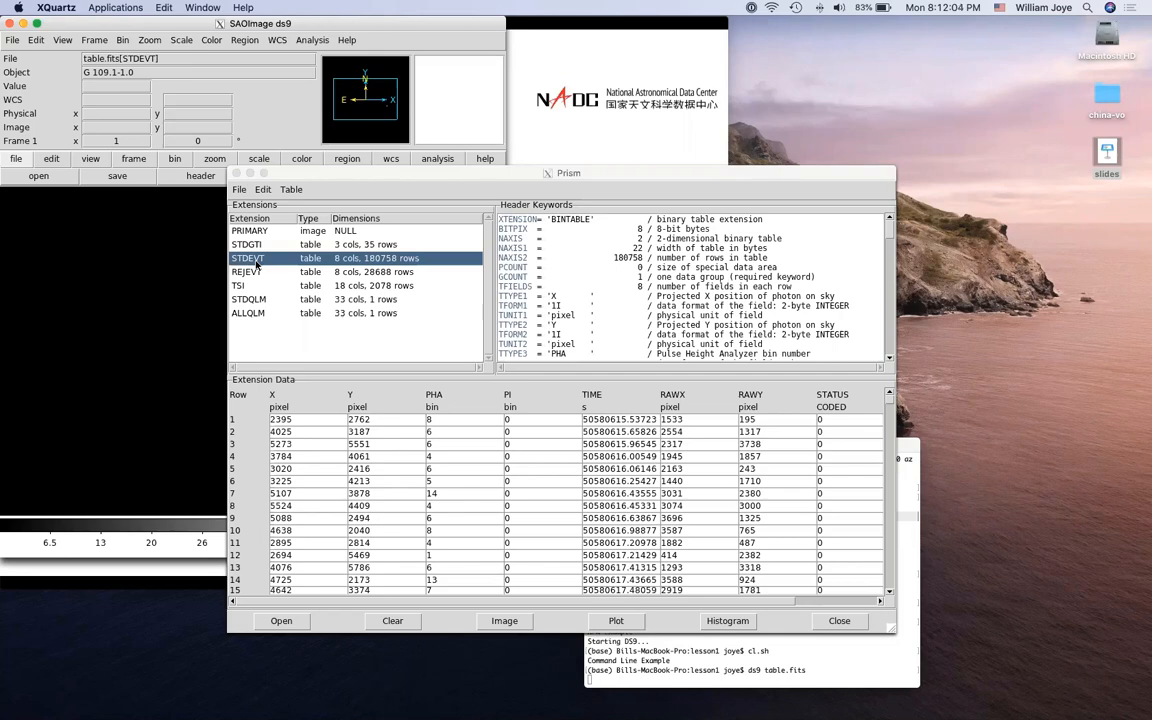
# Close the Prism window and exit the ds9 session showing table.fits
pyautogui.click(12, 40)
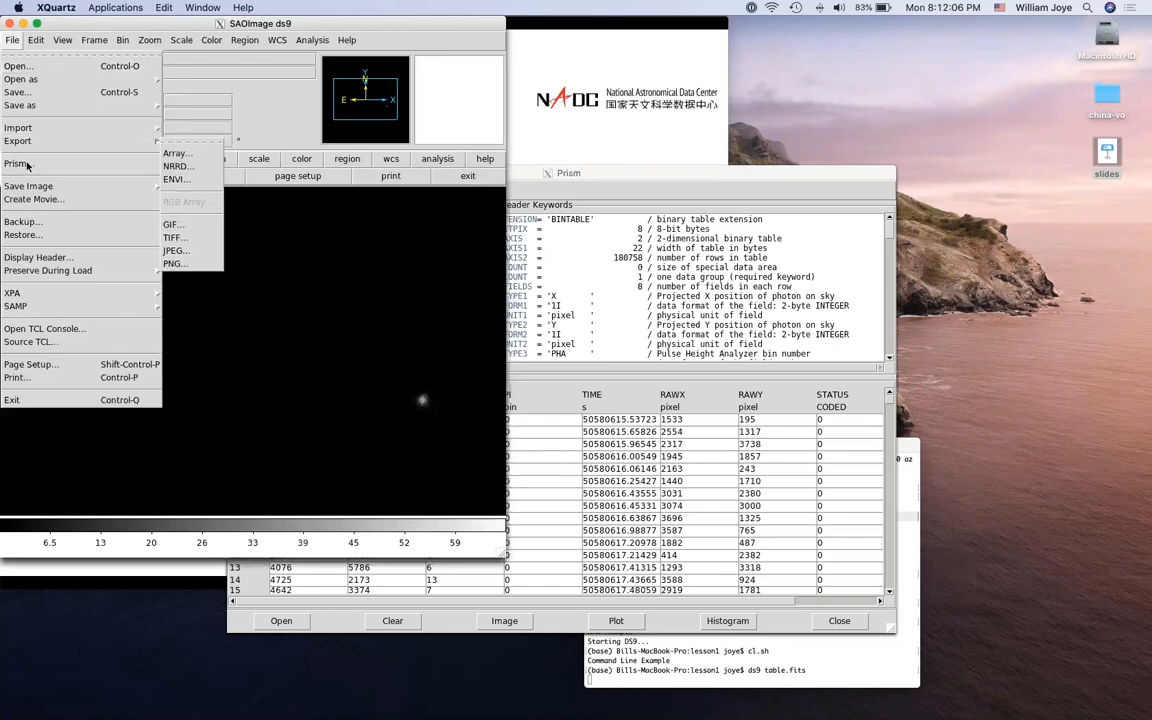
pyautogui.click(572, 177)
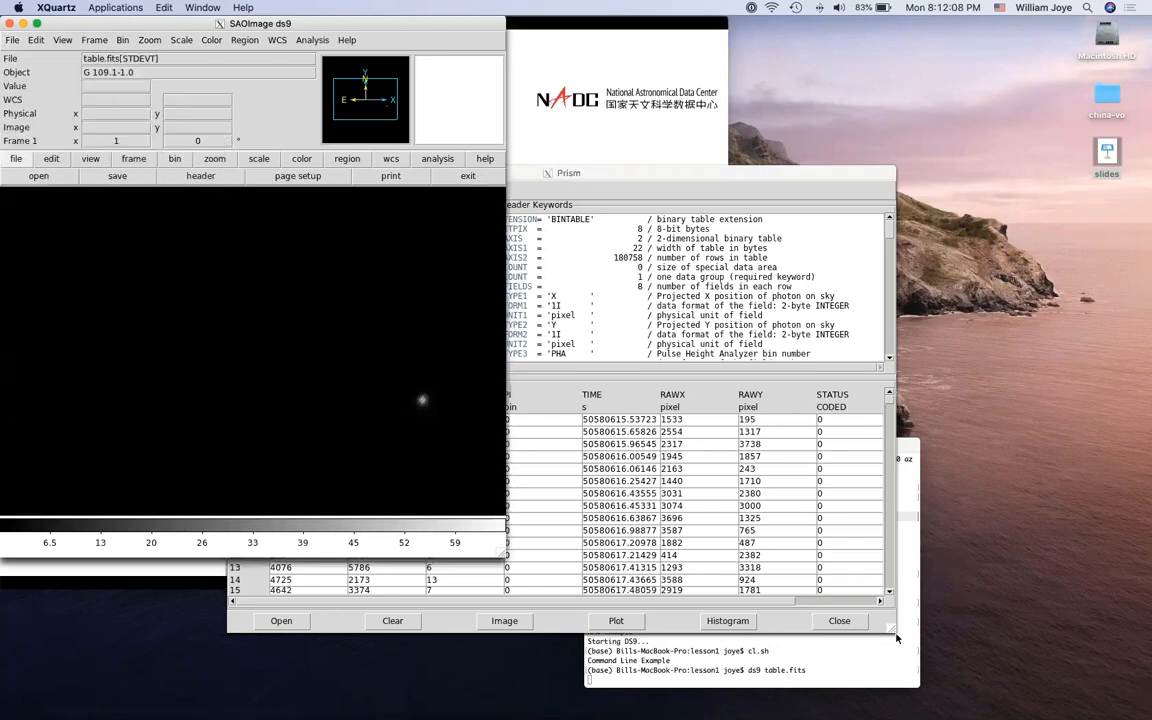
pyautogui.click(839, 620)
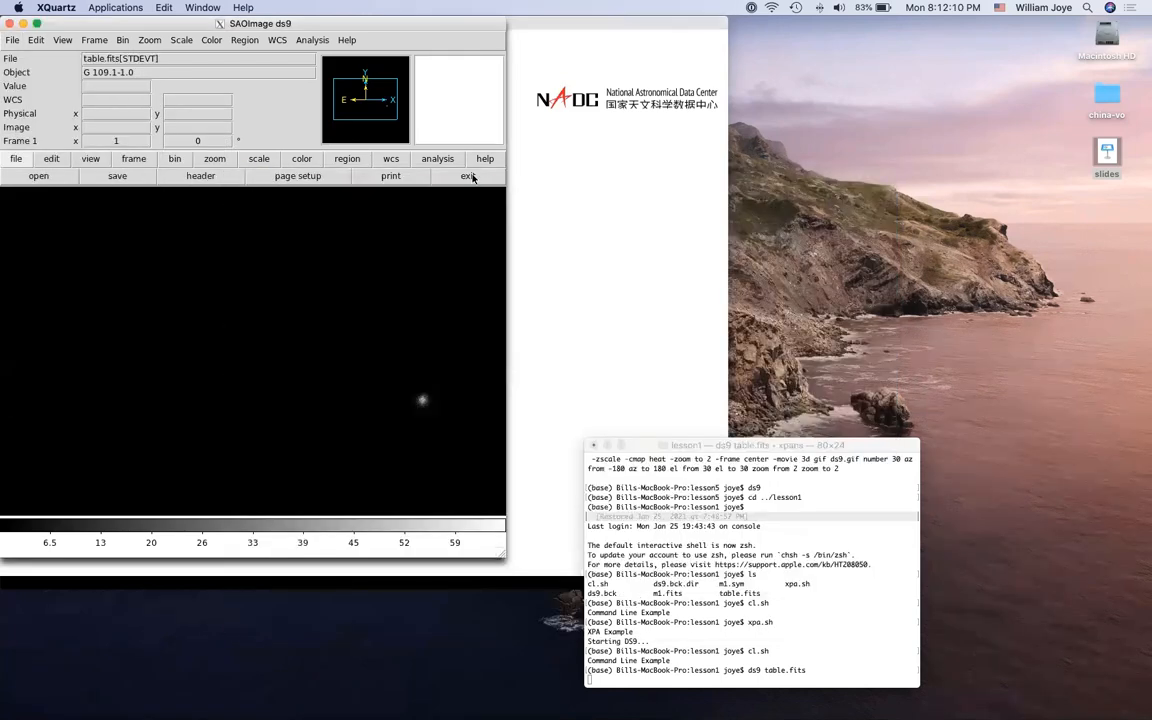
pyautogui.click(469, 176)
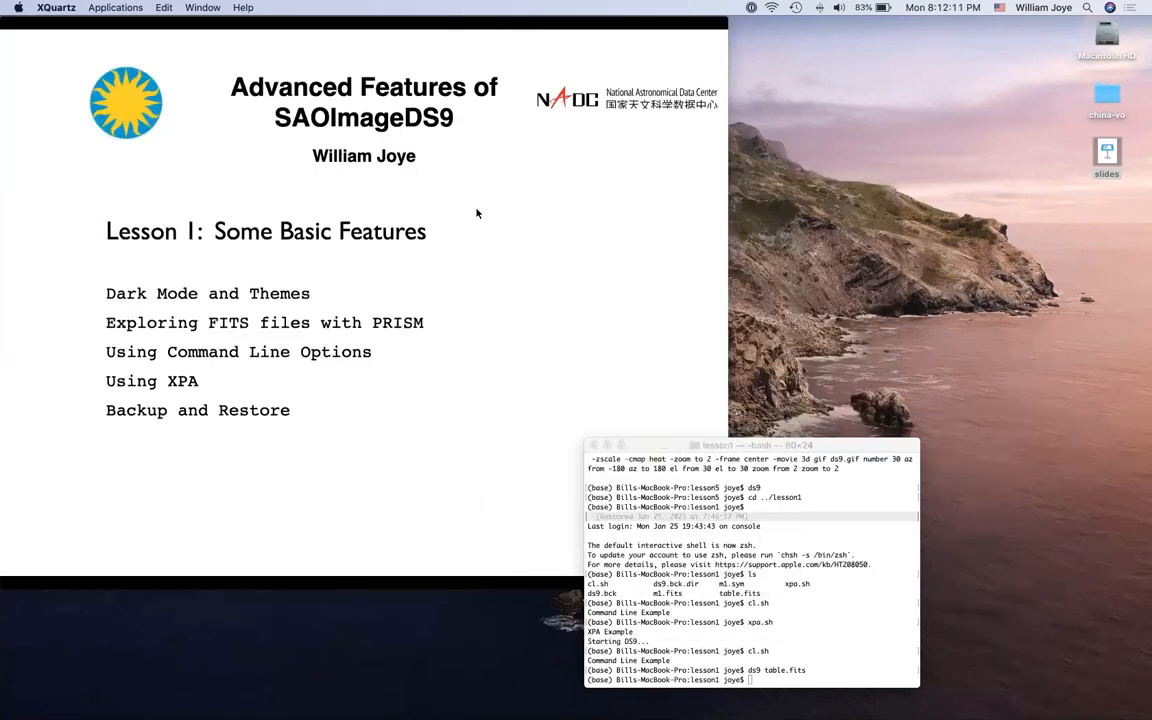
# Switch to the Terminal and launch ds9 without loading any file
pyautogui.click(861, 627)
pyautogui.write('ds9')
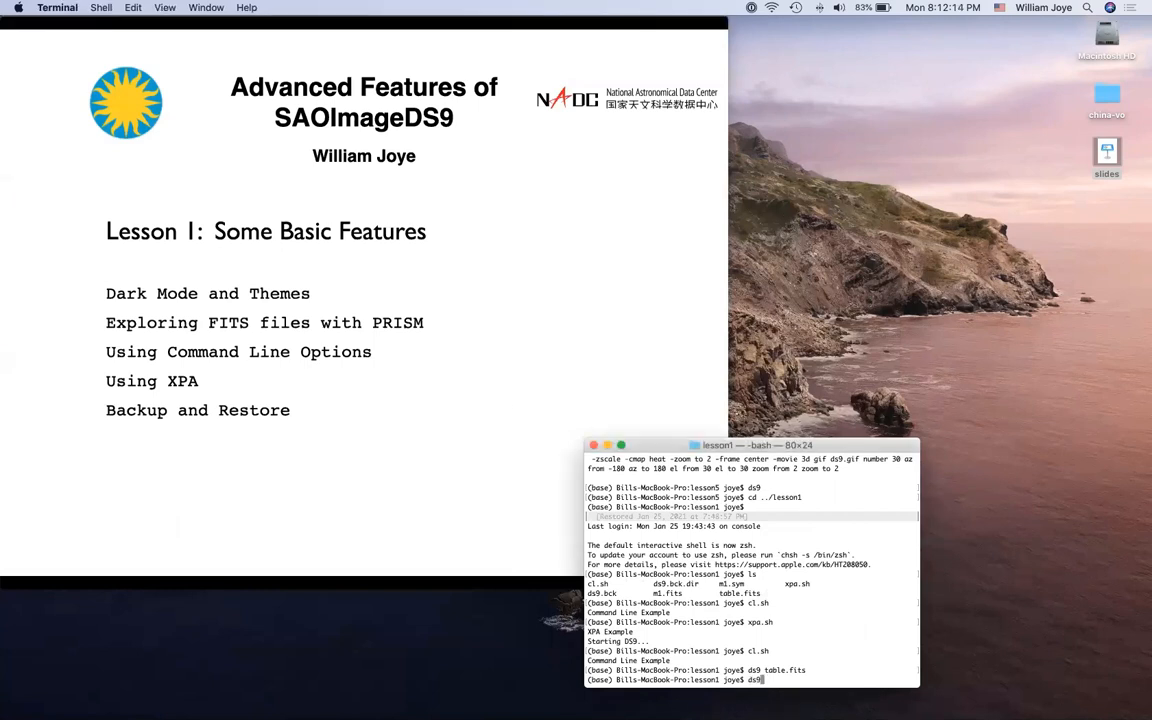
pyautogui.press('Return')
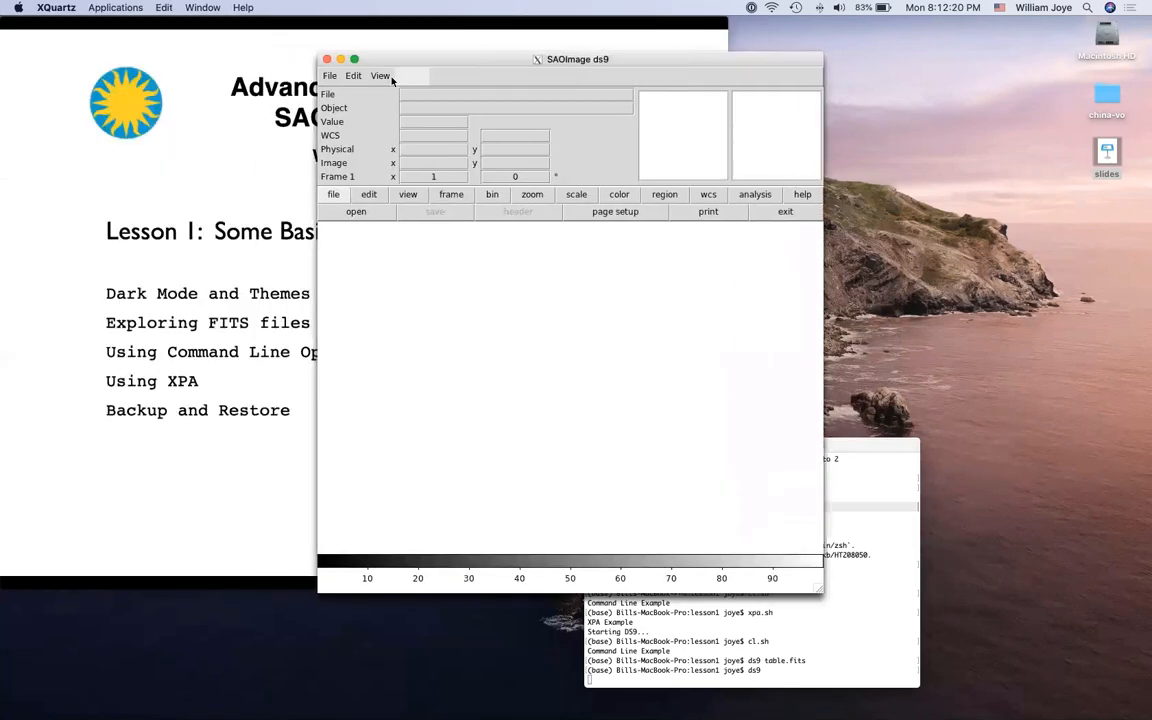
# Look over the available view options and exit the empty ds9 session
pyautogui.click(390, 77)
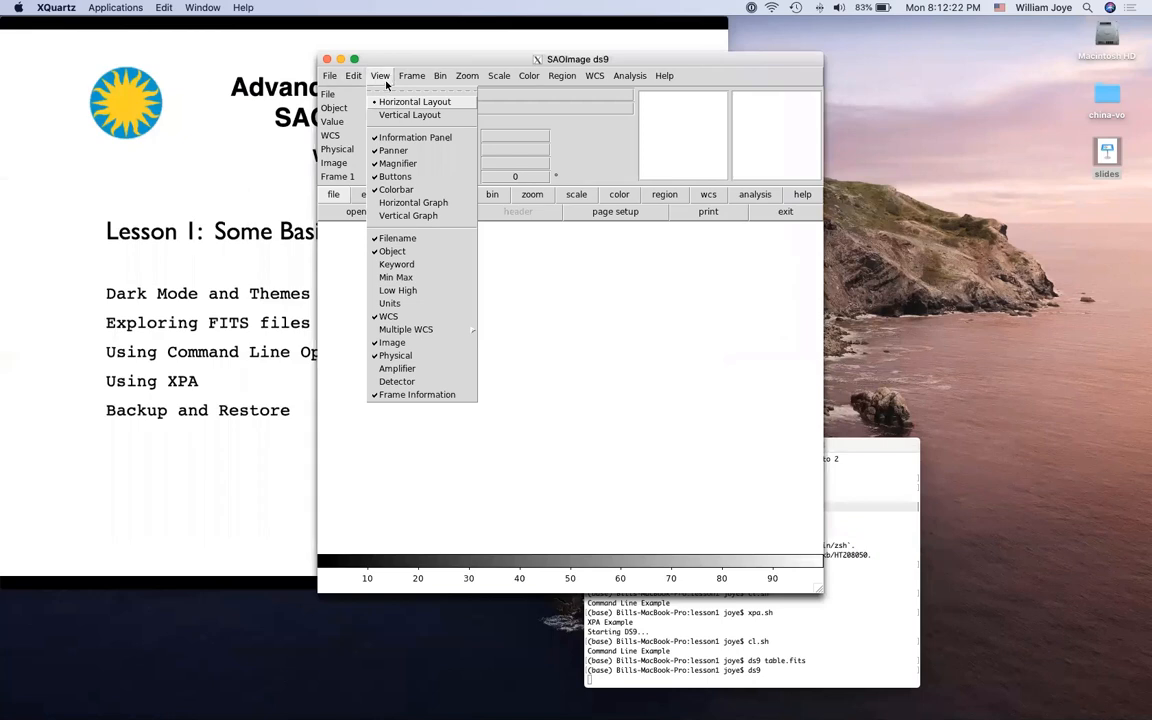
pyautogui.click(404, 64)
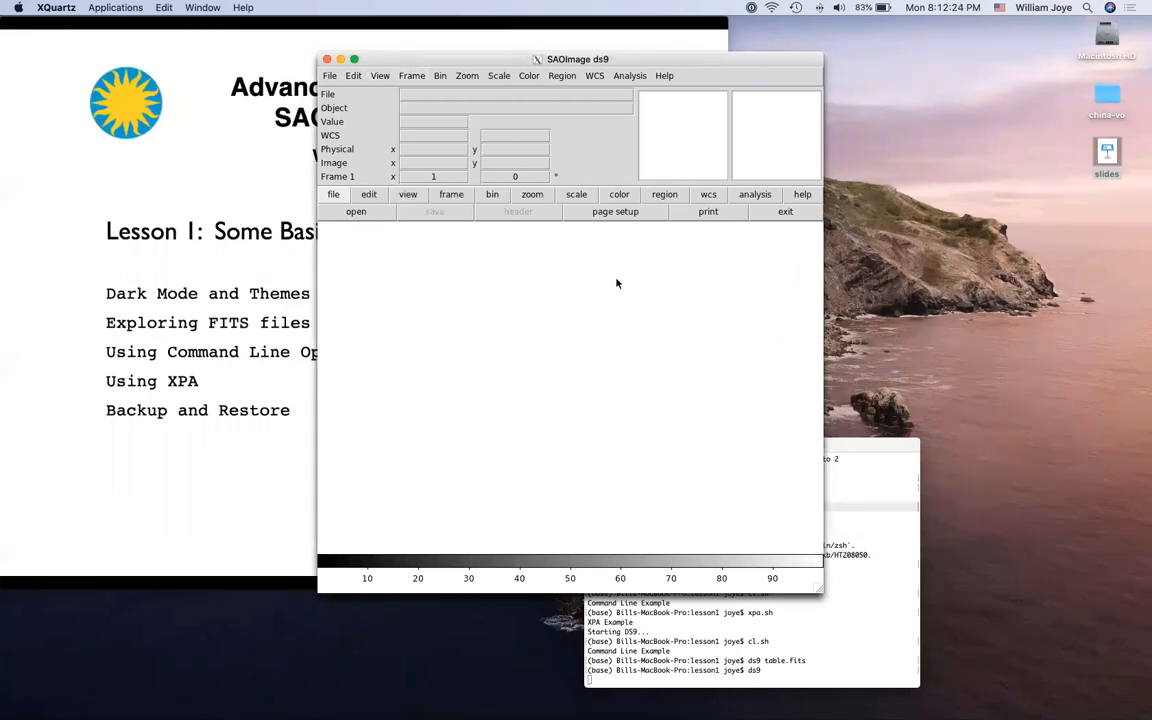
pyautogui.click(783, 212)
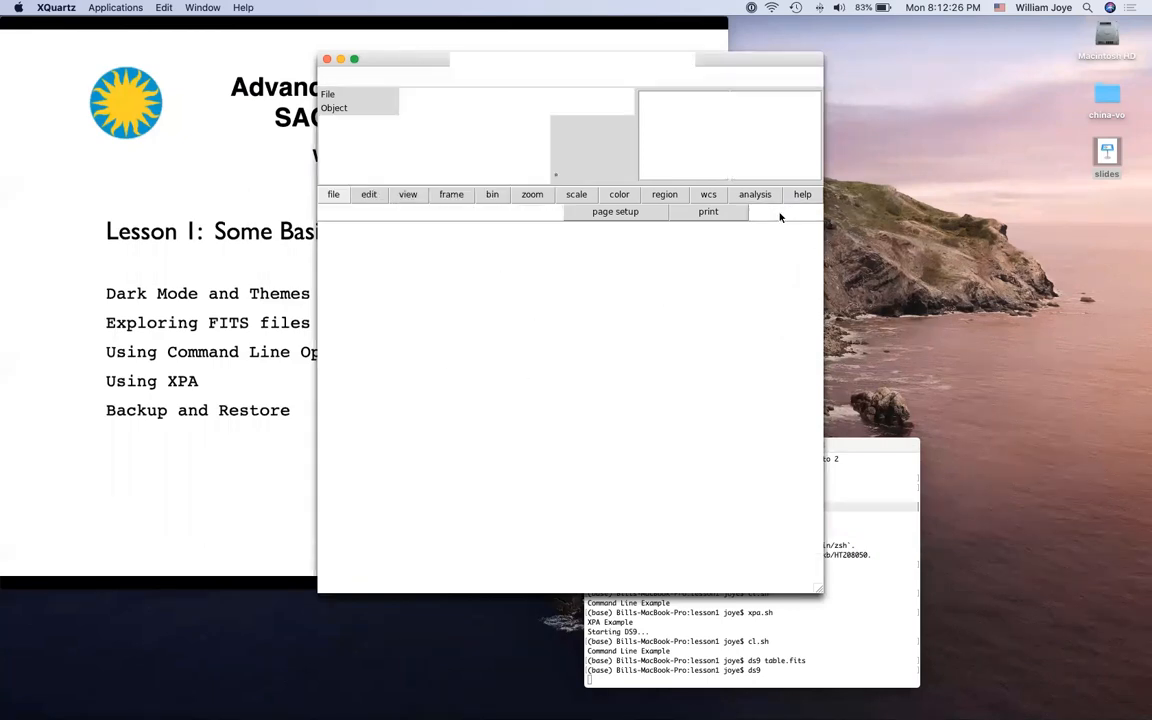
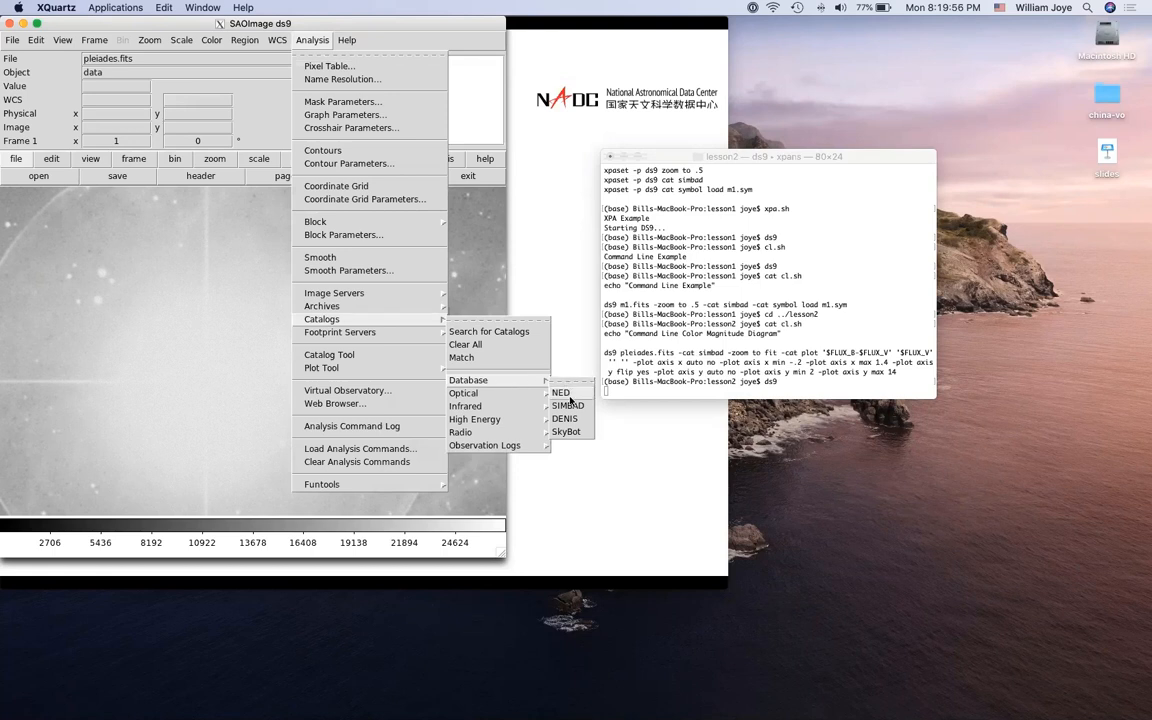
# Retrieve the SIMBAD database catalog for the pleiades.fits image
pyautogui.click(568, 407)
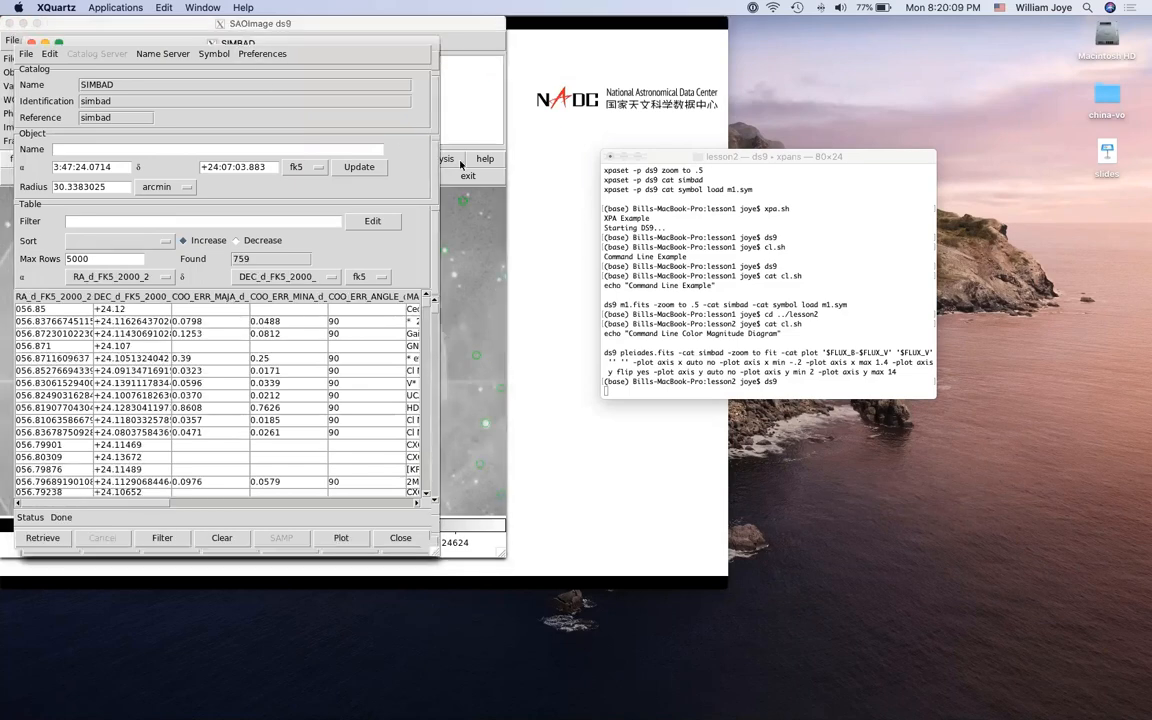
# Move the SIMBAD catalog window off the image and zoom pleiades.fits to fit the frame
pyautogui.moveTo(238, 43); pyautogui.dragTo(459, 158)
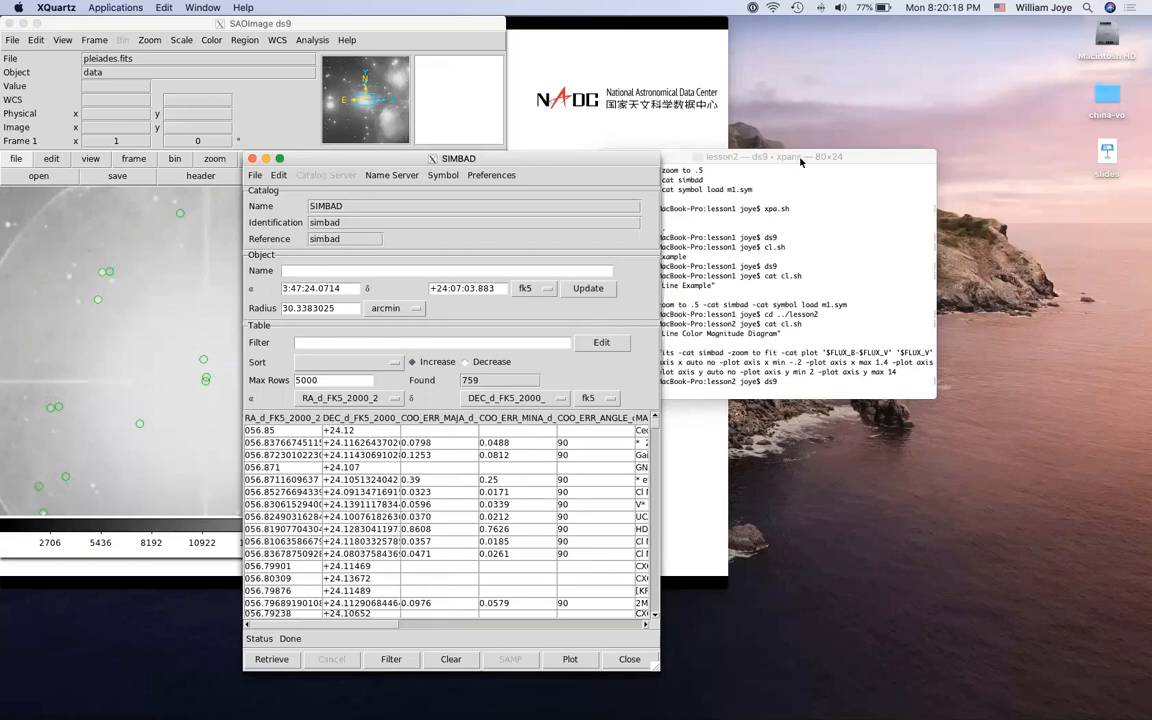
pyautogui.click(724, 158)
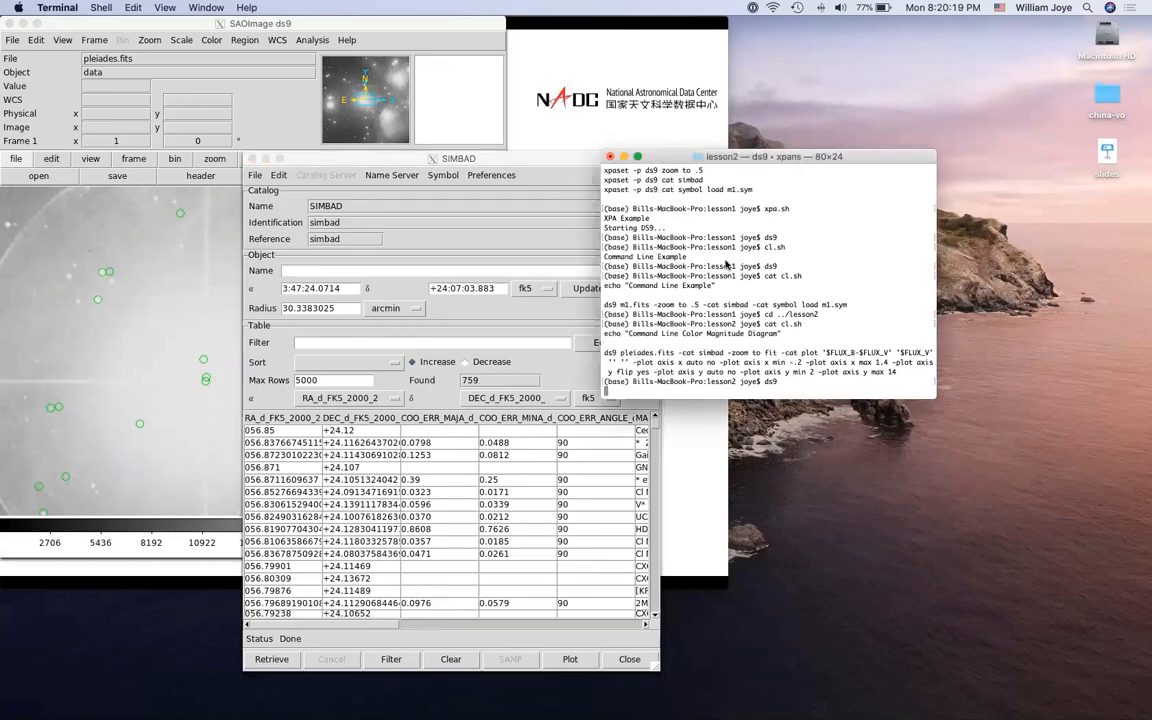
pyautogui.click(195, 22)
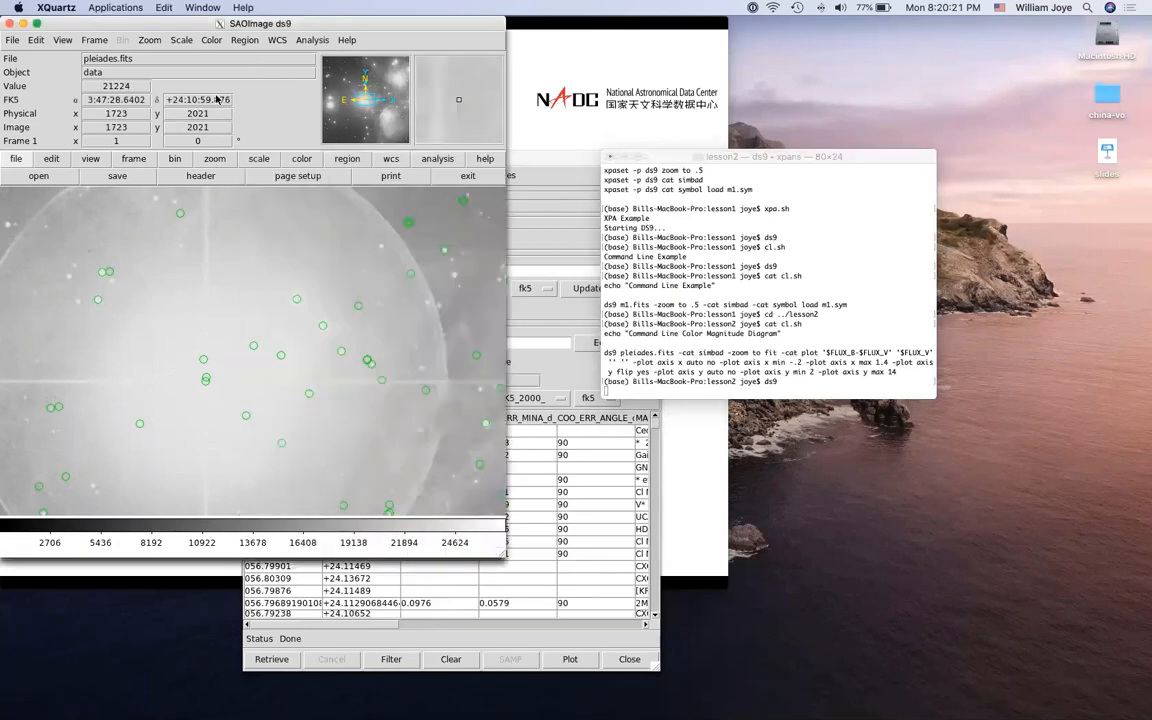
pyautogui.click(149, 40)
pyautogui.click(165, 115)
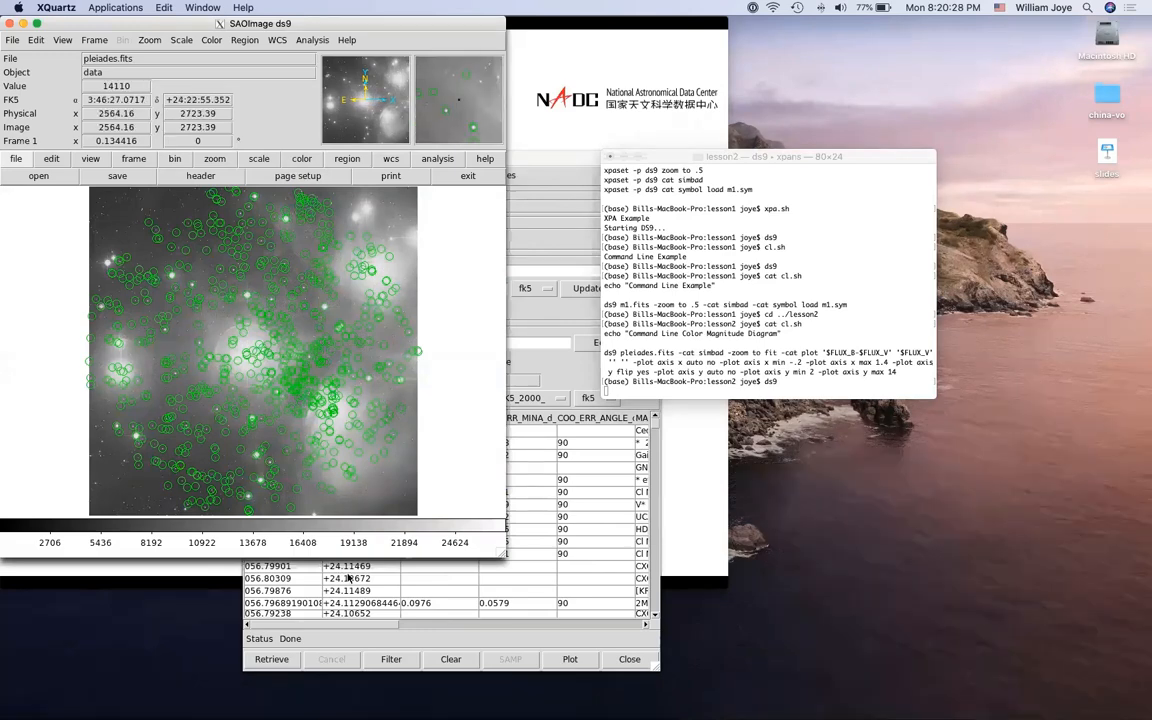
# Start a plot from the SIMBAD catalog and set its X axis to $FLUX_B-$FLUX_V
pyautogui.click(510, 161)
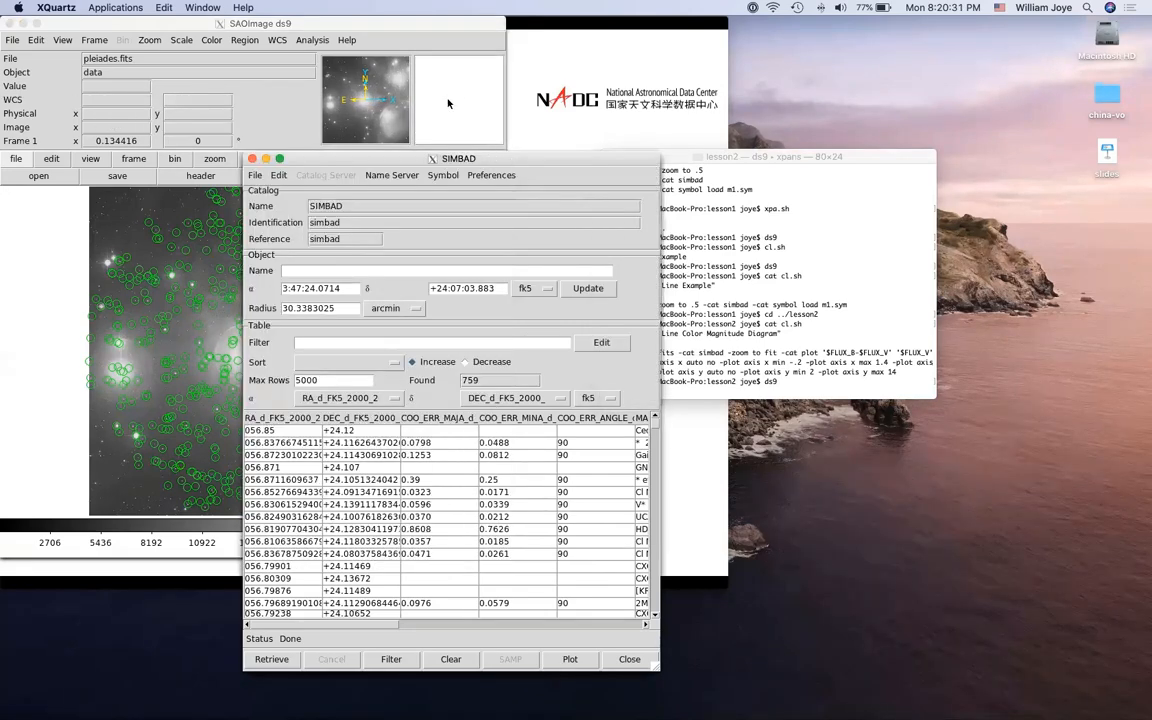
pyautogui.moveTo(398, 155); pyautogui.dragTo(336, 89)
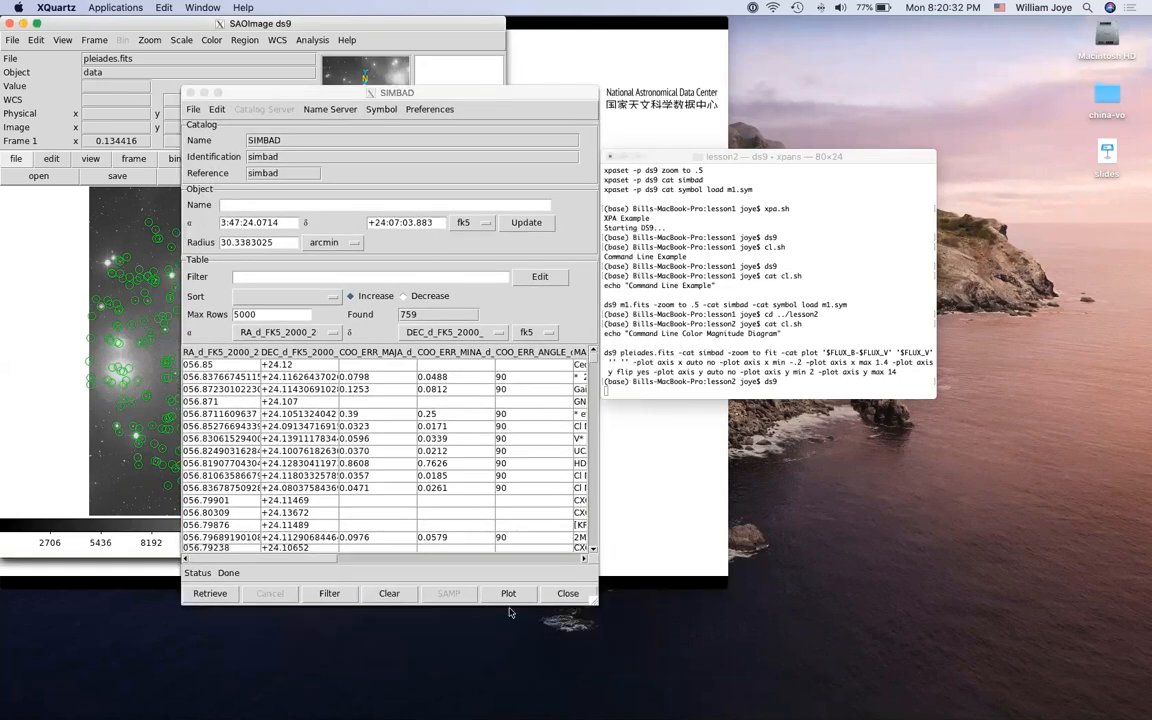
pyautogui.click(508, 594)
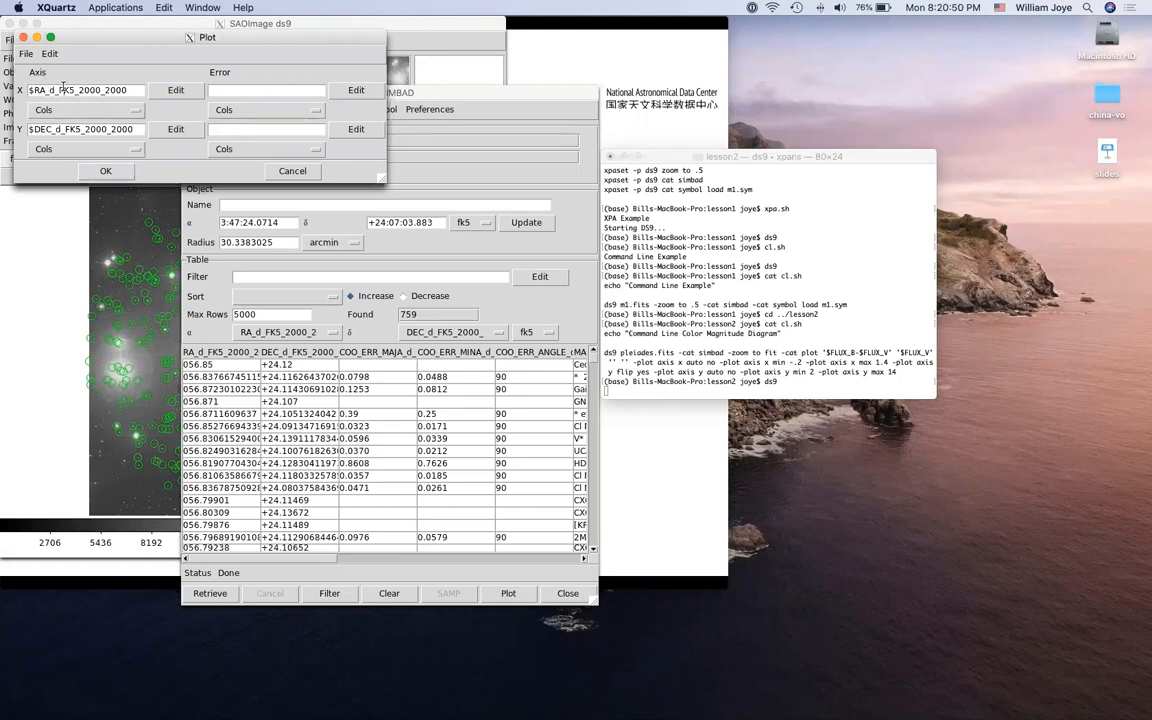
pyautogui.moveTo(126, 90); pyautogui.dragTo(25, 95)
pyautogui.click(44, 110)
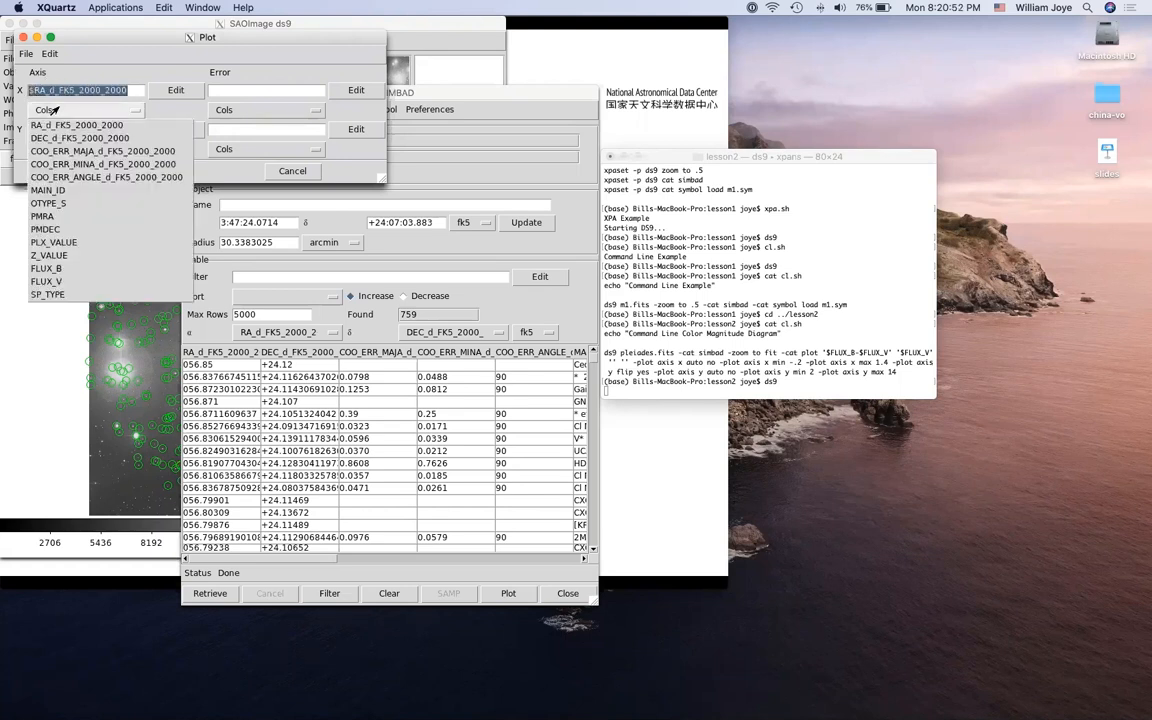
pyautogui.click(52, 269)
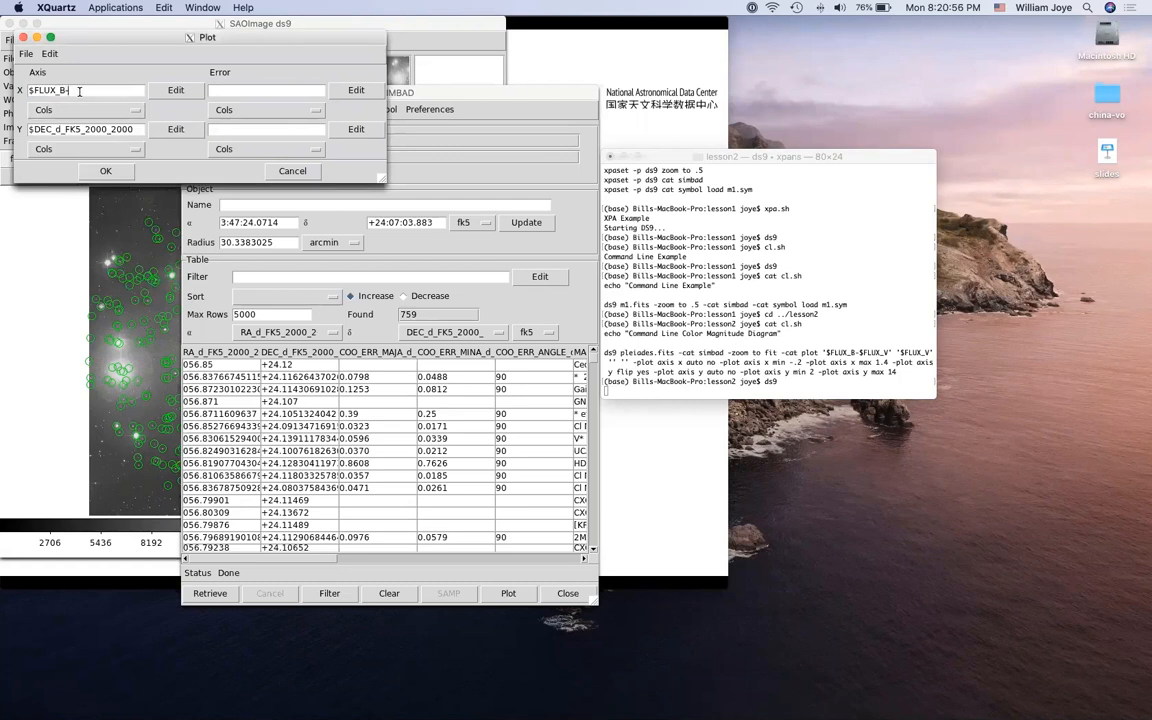
pyautogui.write('-$FLUX_B')
pyautogui.press('BackSpace')
pyautogui.write('V')
# Set the plot's Y axis to the $FLUX_V column and create the plot
pyautogui.click(69, 150)
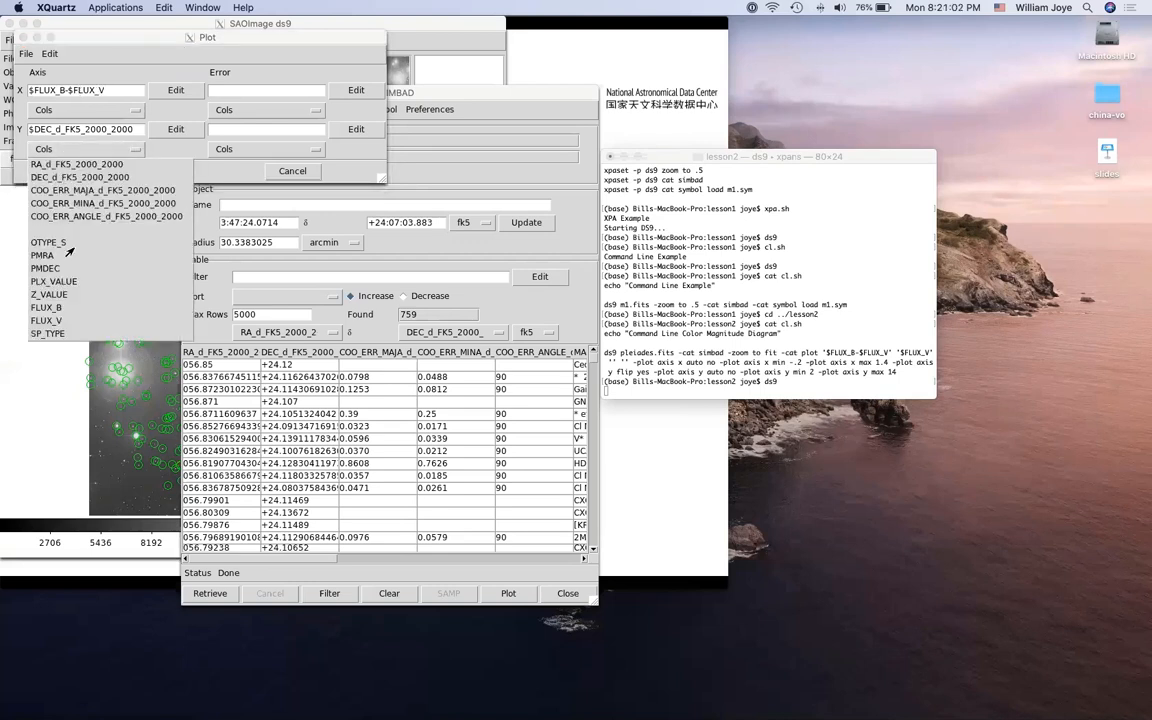
pyautogui.click(67, 321)
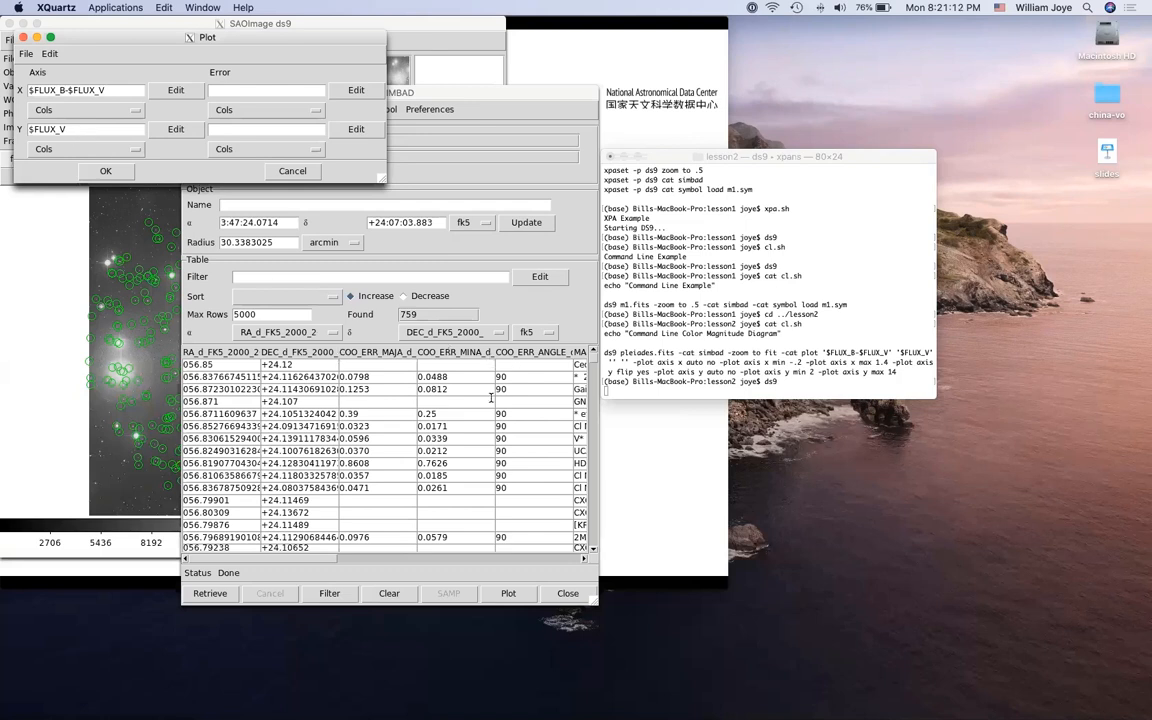
pyautogui.click(324, 560)
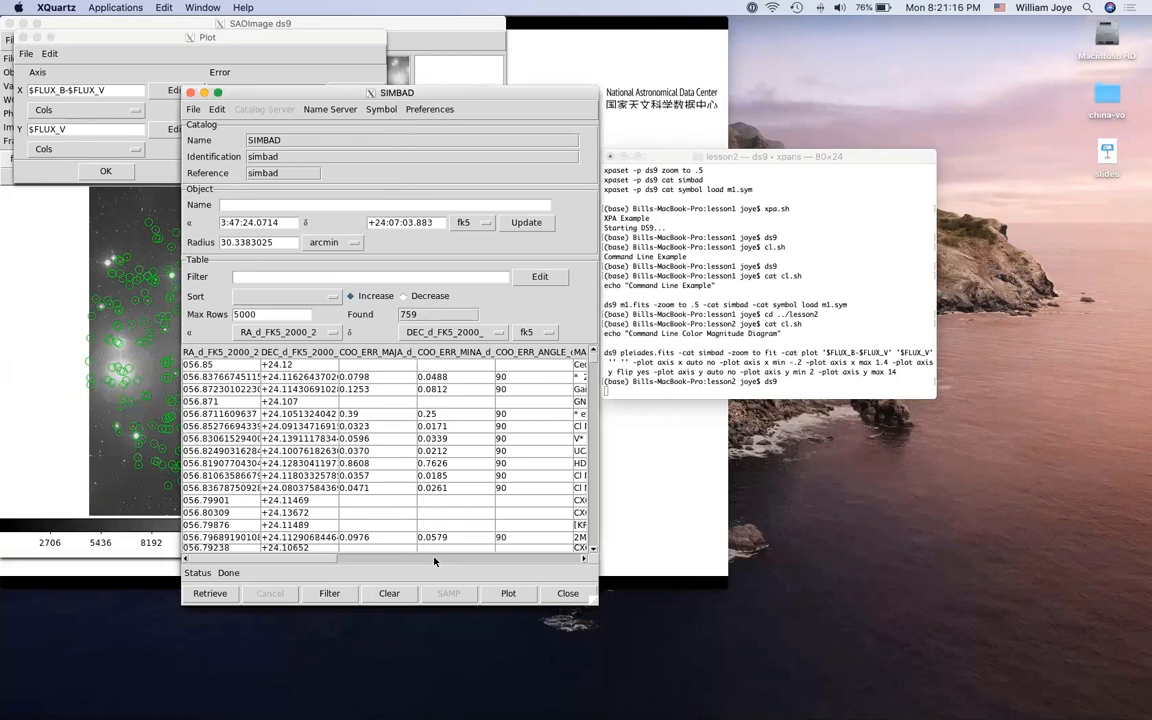
pyautogui.click(156, 38)
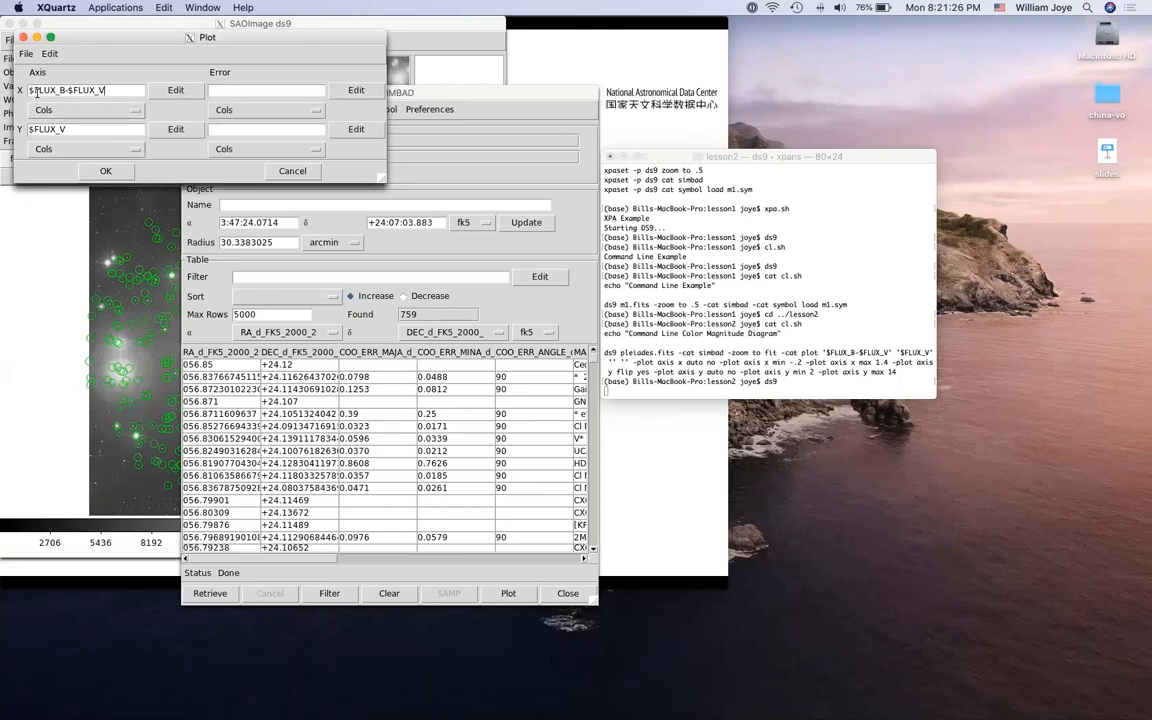
pyautogui.click(102, 171)
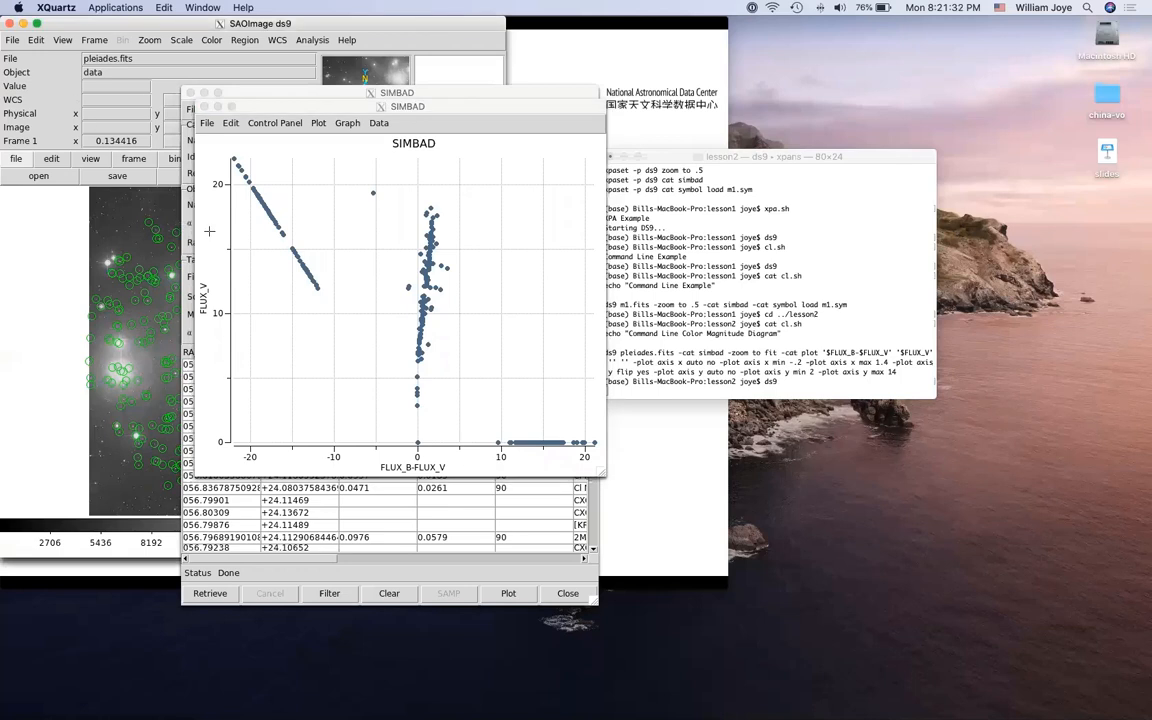
# Flip the Y axis of the SIMBAD plot
pyautogui.click(340, 103)
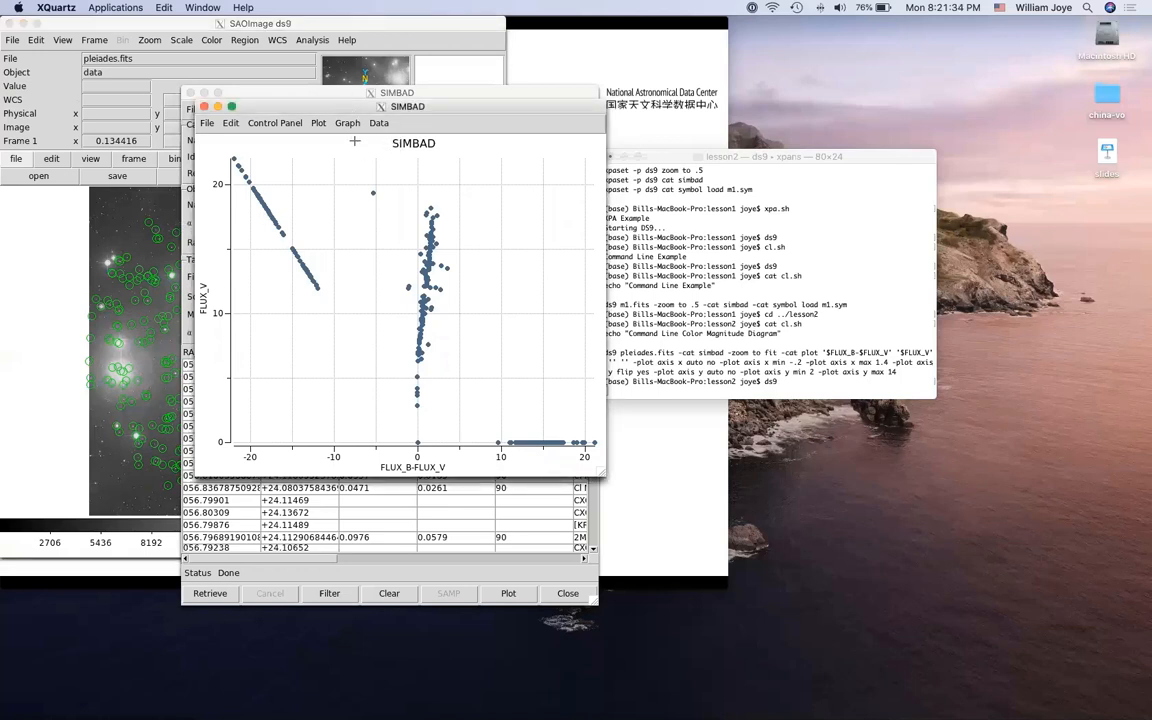
pyautogui.click(353, 127)
pyautogui.moveTo(359, 248)
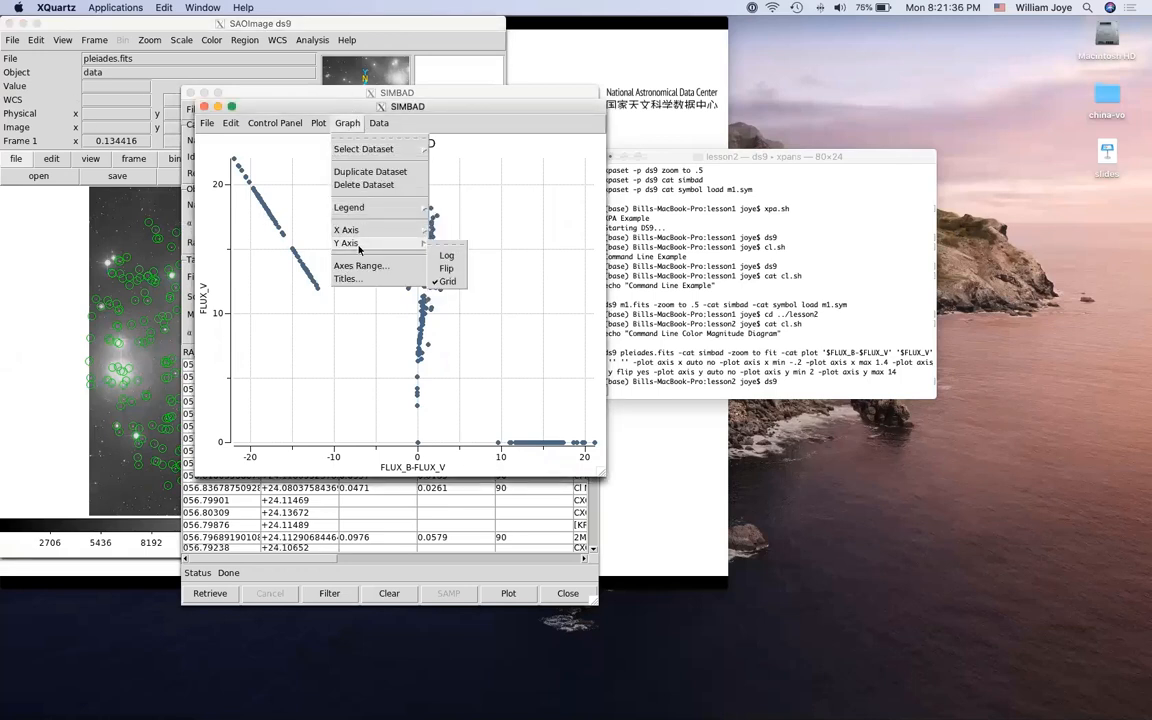
pyautogui.click(446, 268)
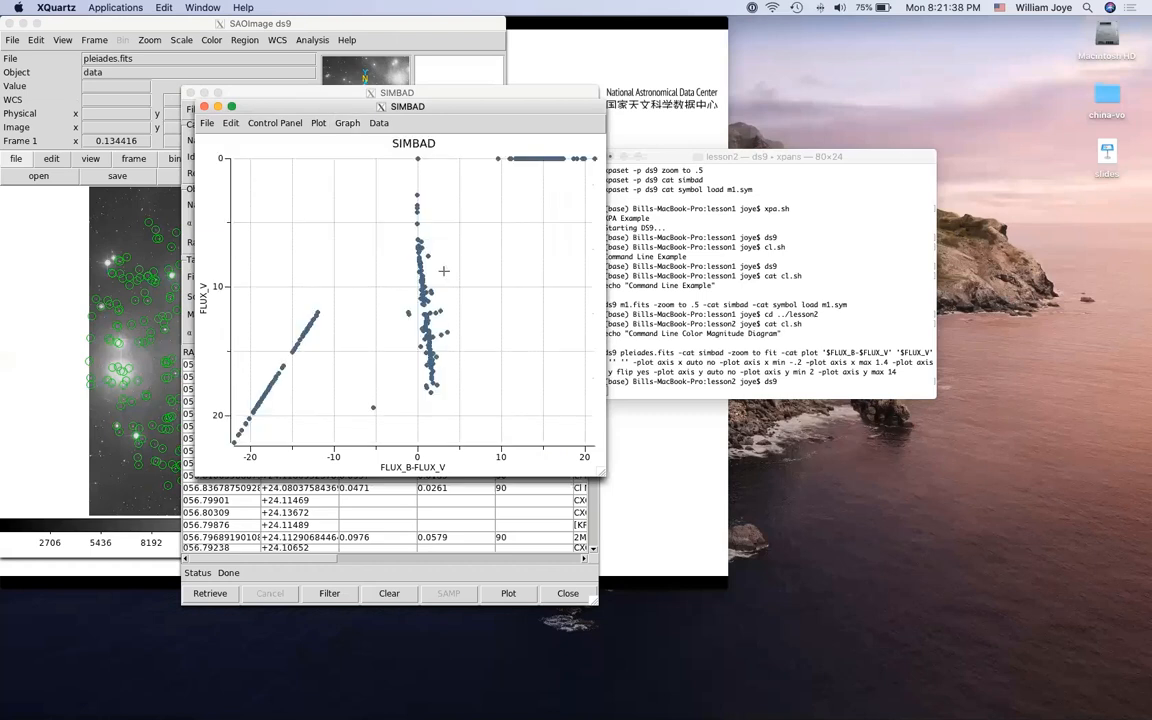
# Turn off automatic axis ranges for the plot and set X from -.2 to 1.4 and Y from 2 to 14
pyautogui.click(347, 123)
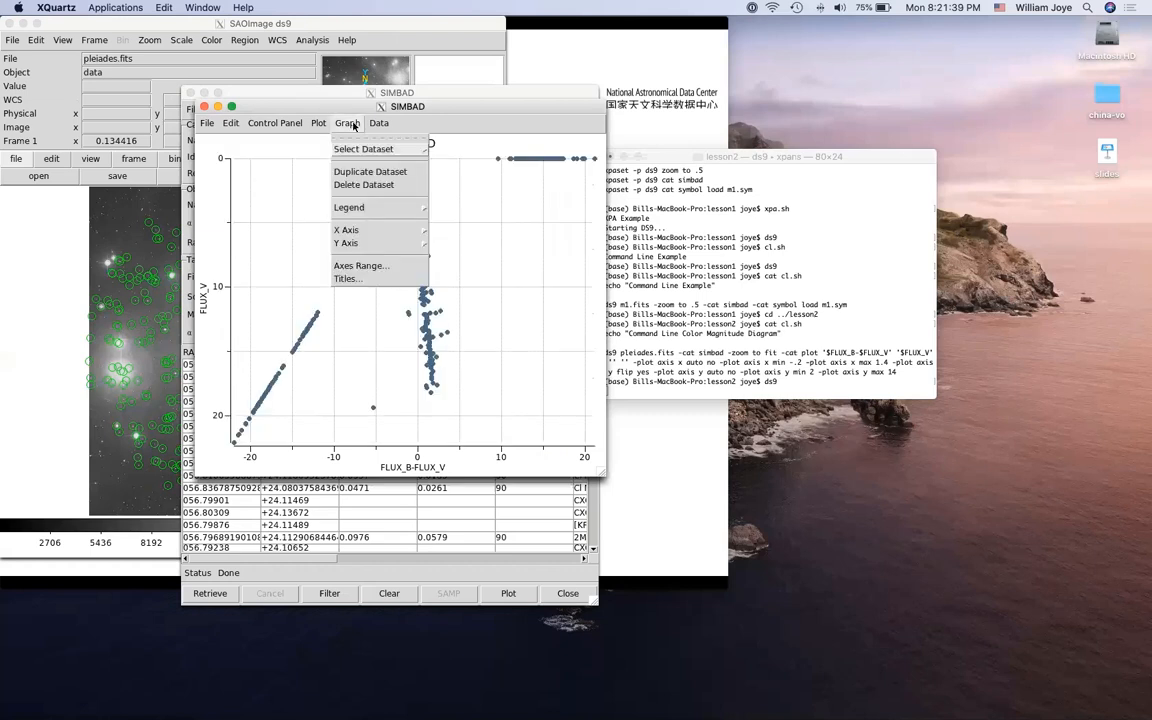
pyautogui.click(369, 267)
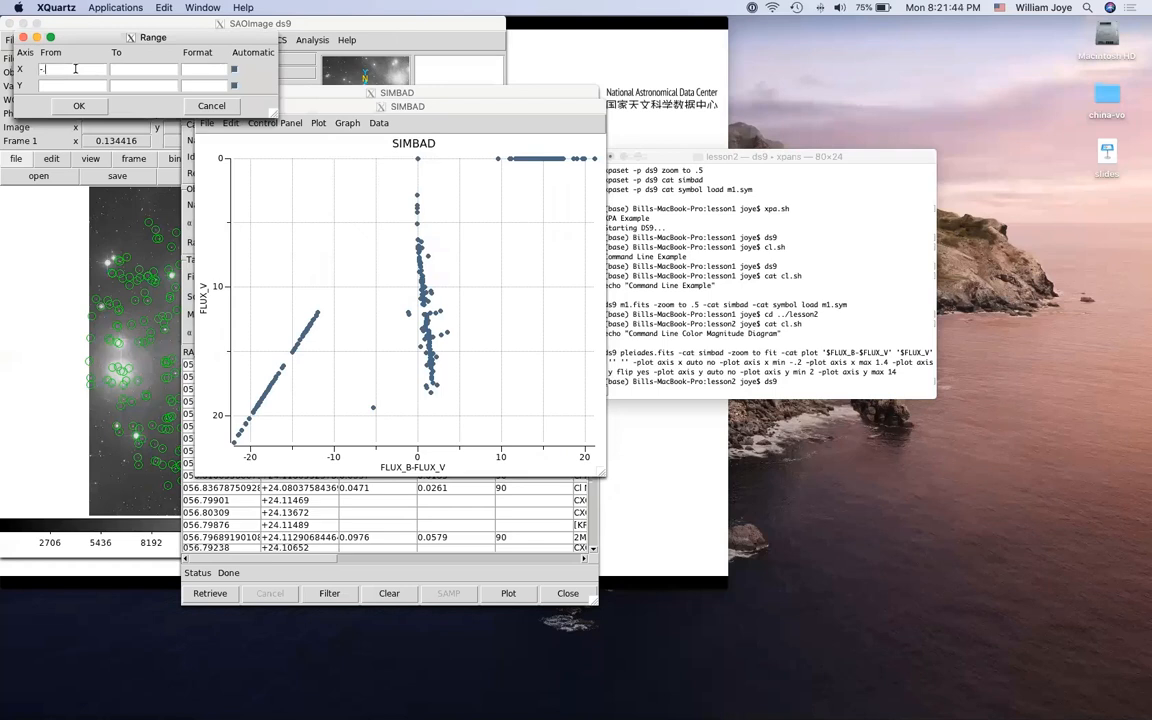
pyautogui.write('-.2')
pyautogui.click(133, 69)
pyautogui.click(233, 69)
pyautogui.click(70, 85)
pyautogui.write('2')
pyautogui.click(134, 84)
pyautogui.write('14')
pyautogui.click(233, 85)
pyautogui.click(72, 106)
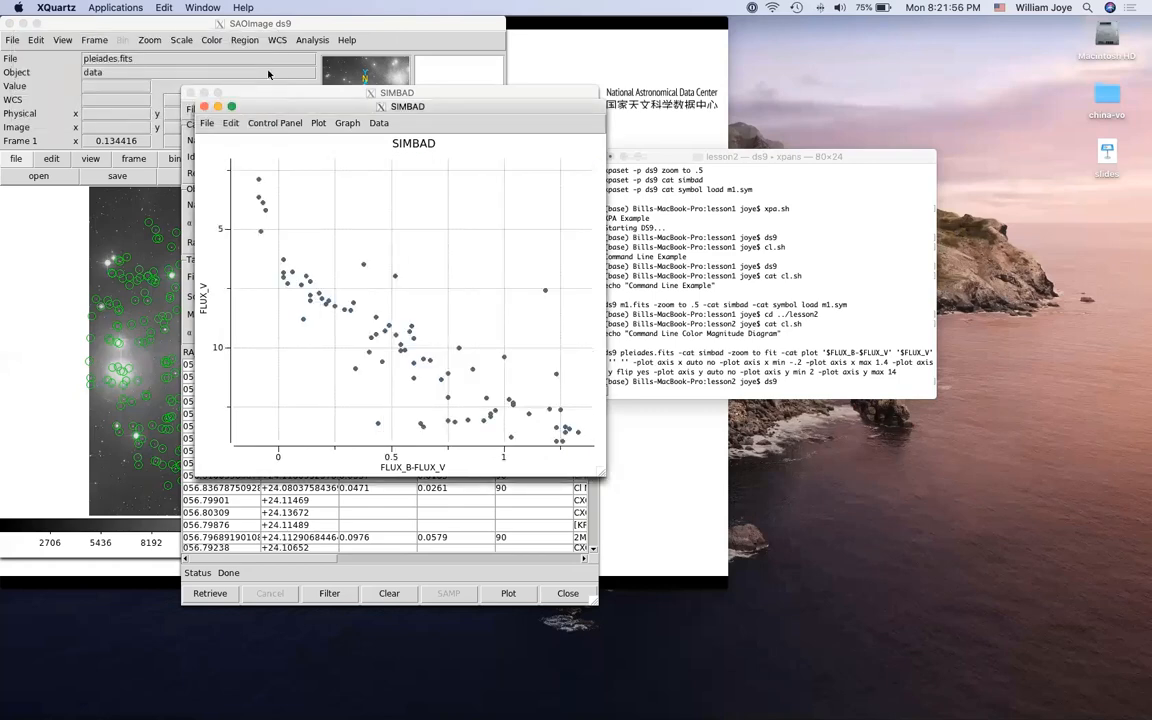
# Move the plot clear of the catalog and switch to the Keynote slides to compare it with the published Pleiades color-magnitude diagram
pyautogui.moveTo(309, 106); pyautogui.dragTo(460, 164)
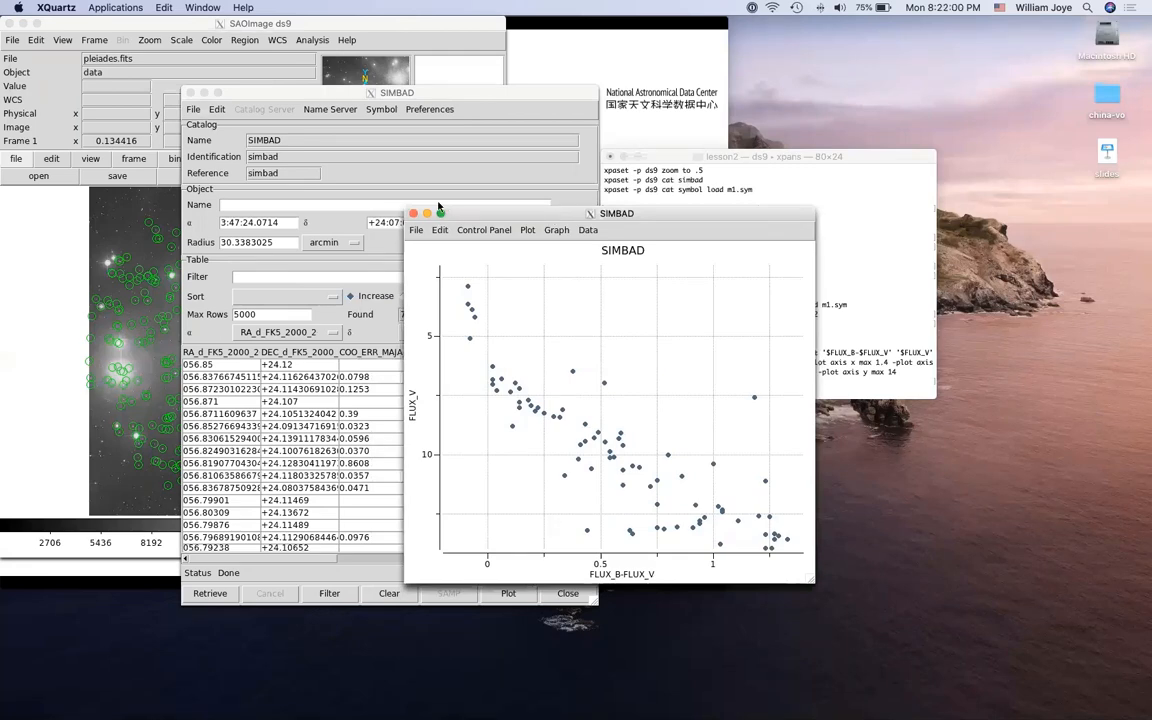
pyautogui.click(549, 25)
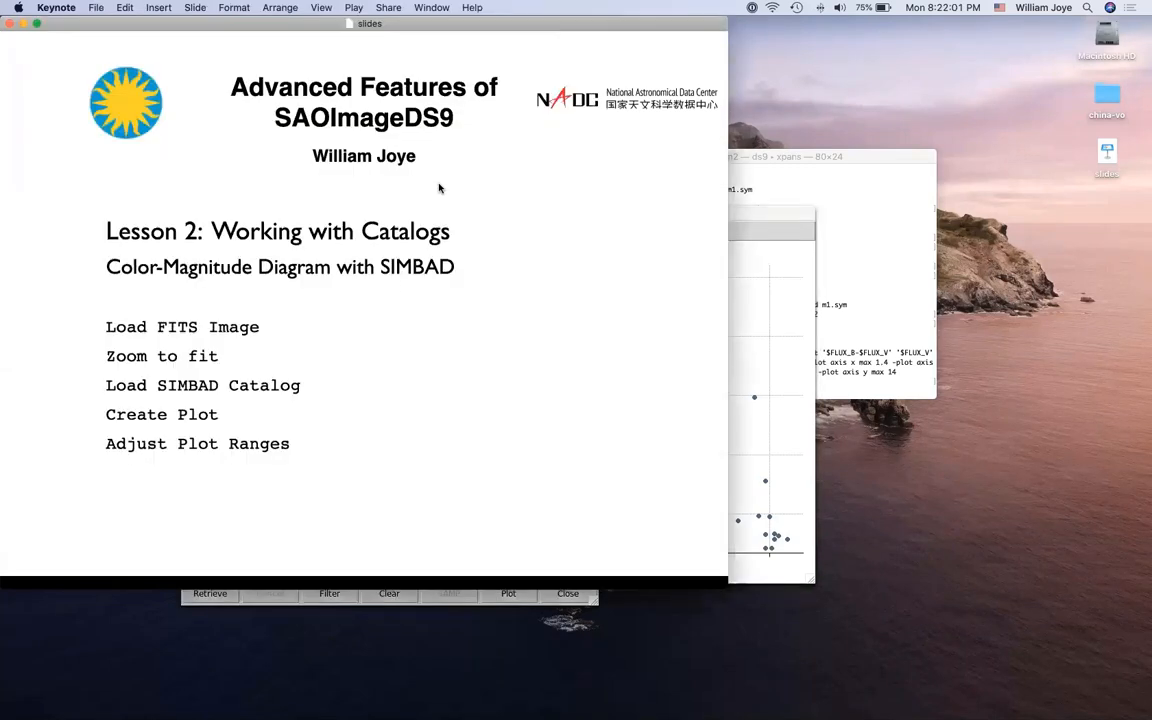
pyautogui.click(359, 322)
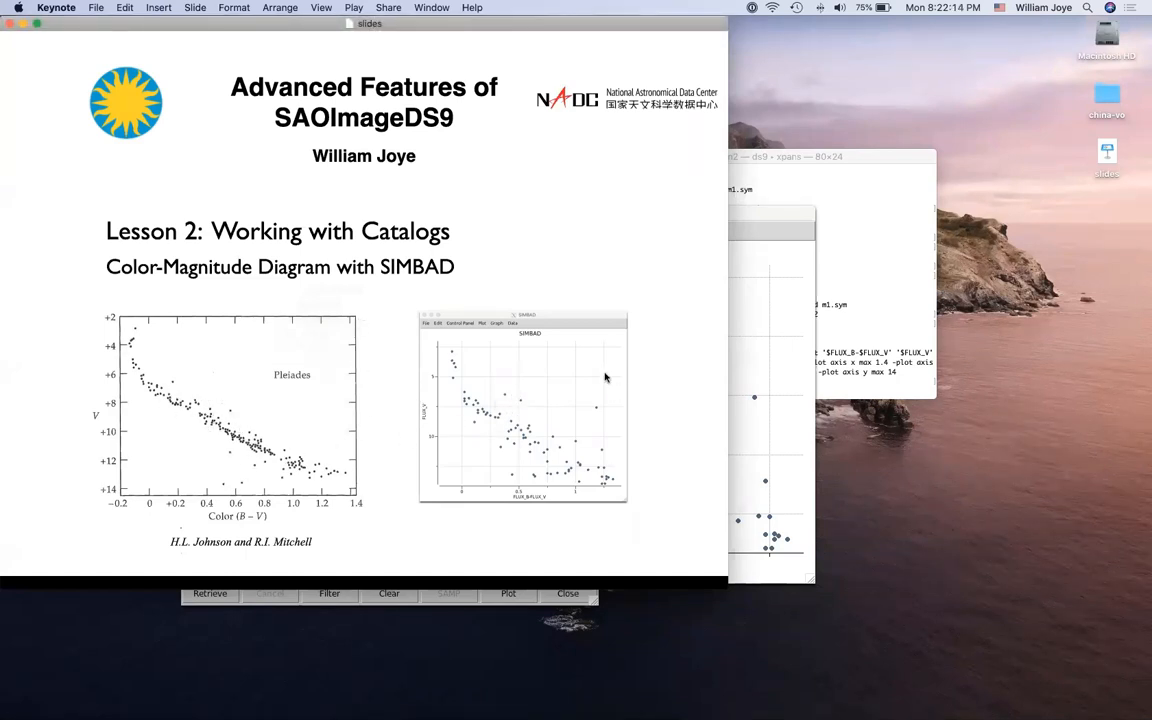
# Return to the ds9 windows and arrange the SIMBAD catalog and plot side by side over the image
pyautogui.click(759, 212)
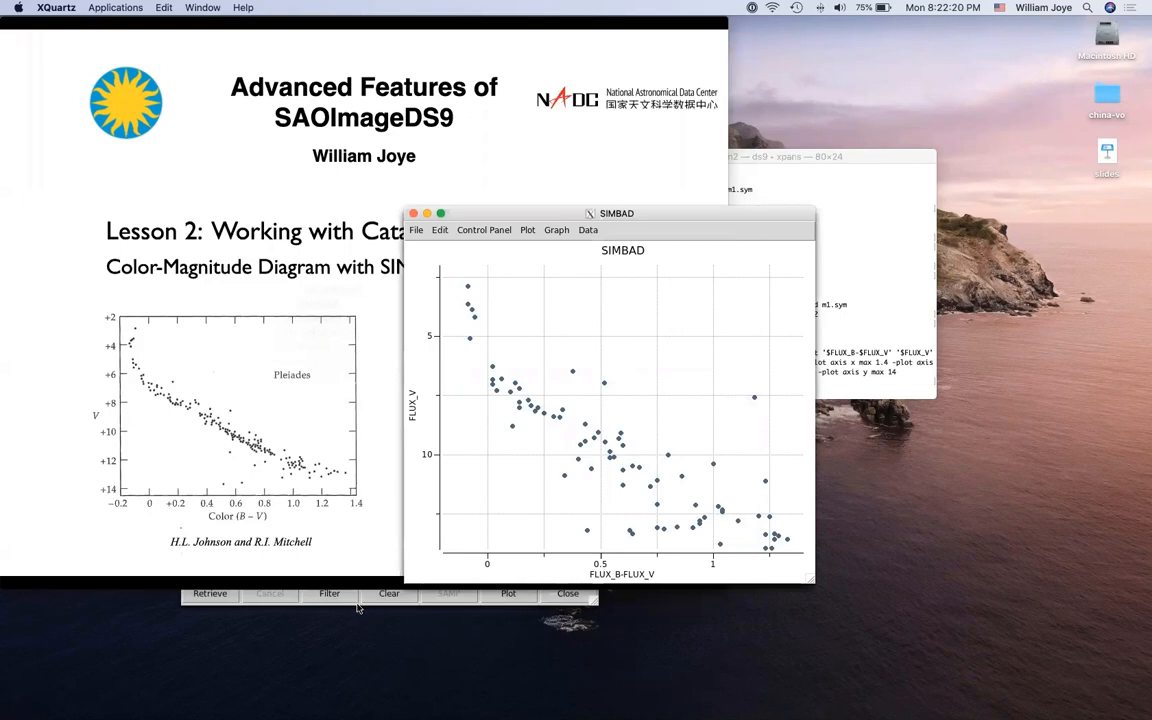
pyautogui.click(356, 604)
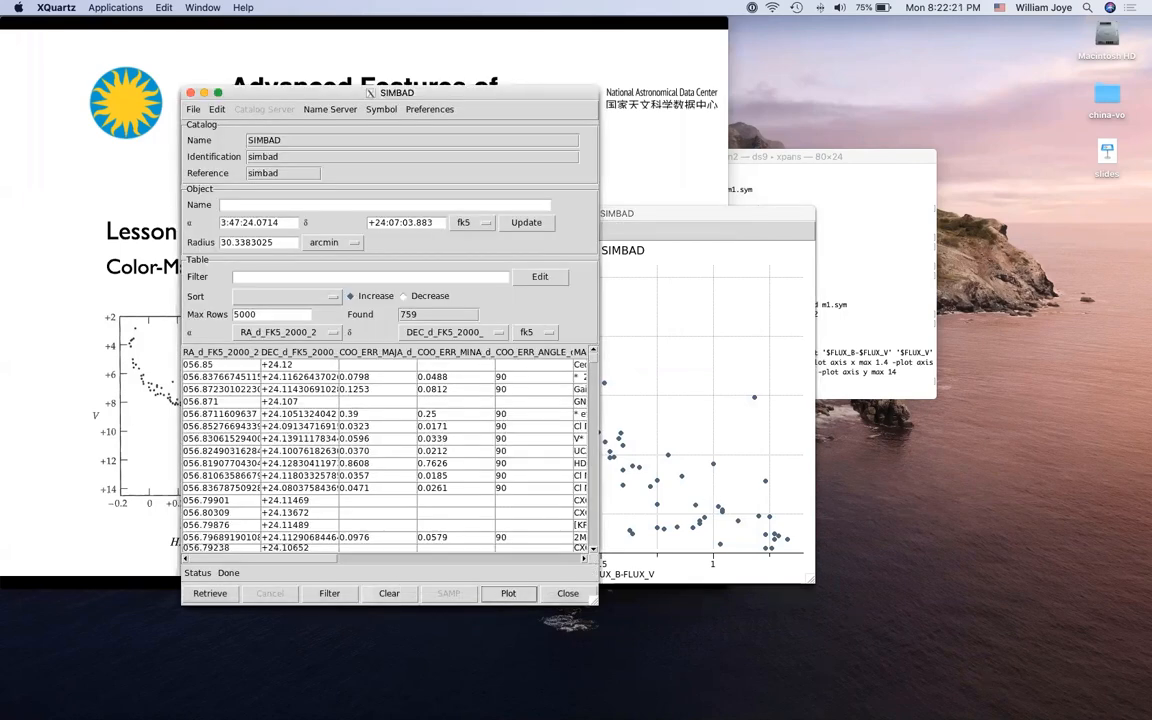
pyautogui.click(914, 633)
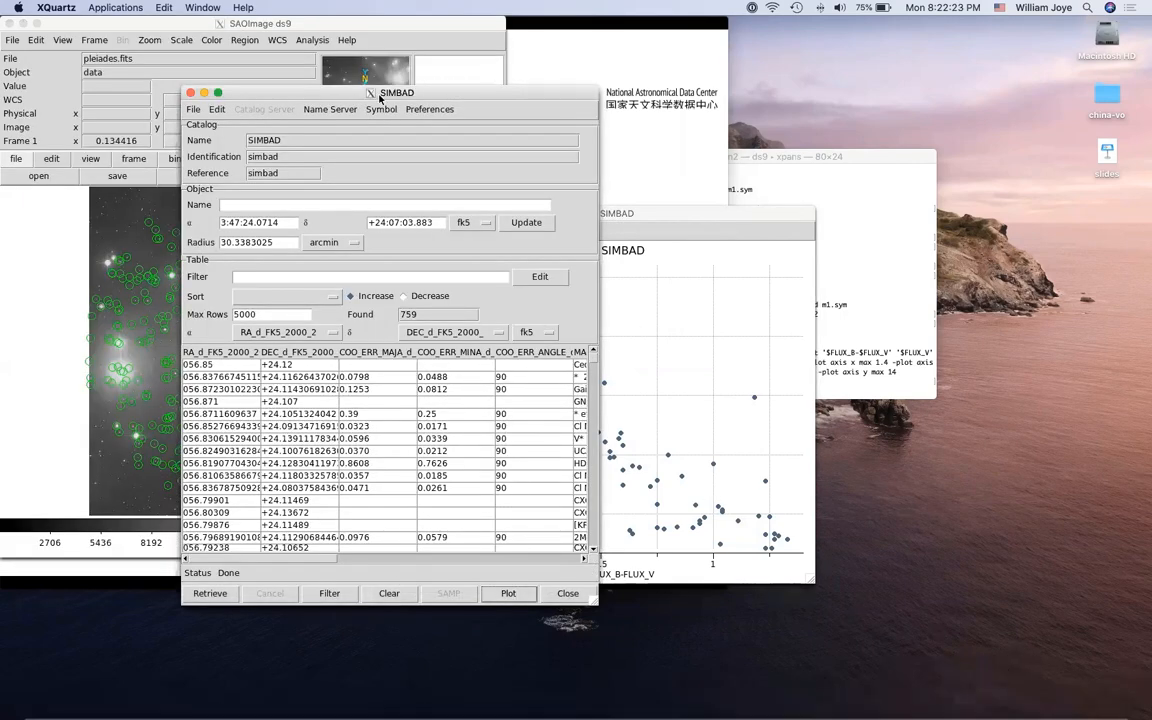
pyautogui.moveTo(380, 98); pyautogui.dragTo(865, 165)
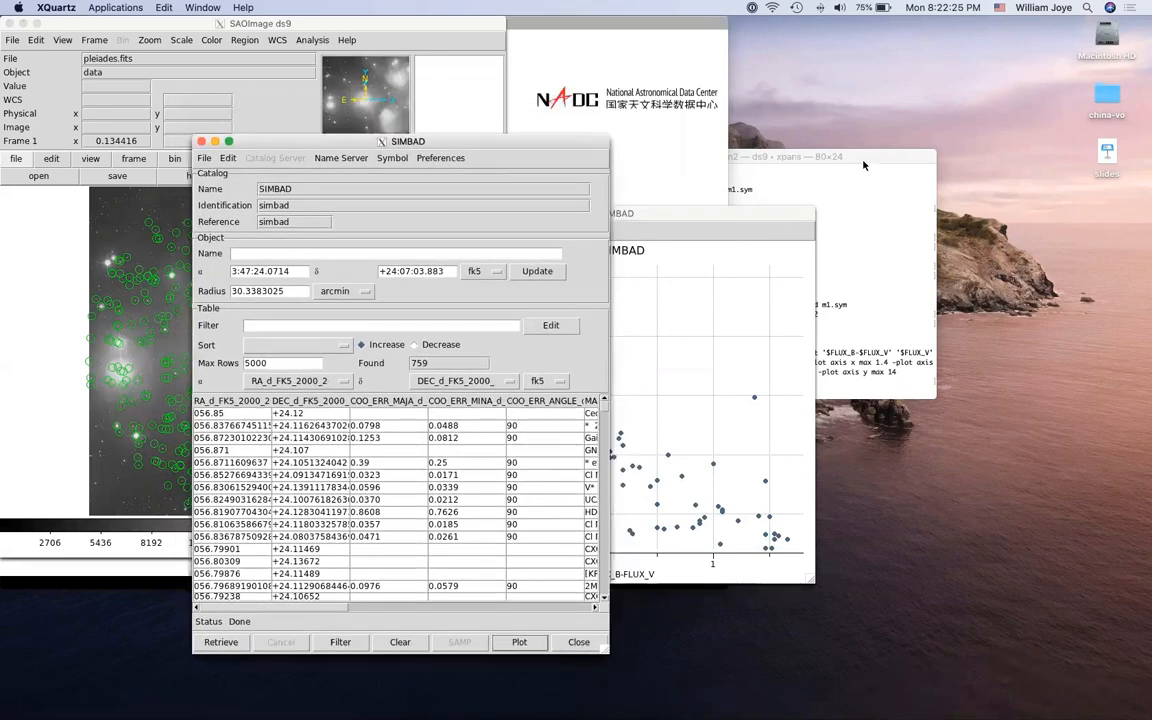
pyautogui.moveTo(700, 213); pyautogui.dragTo(813, 107)
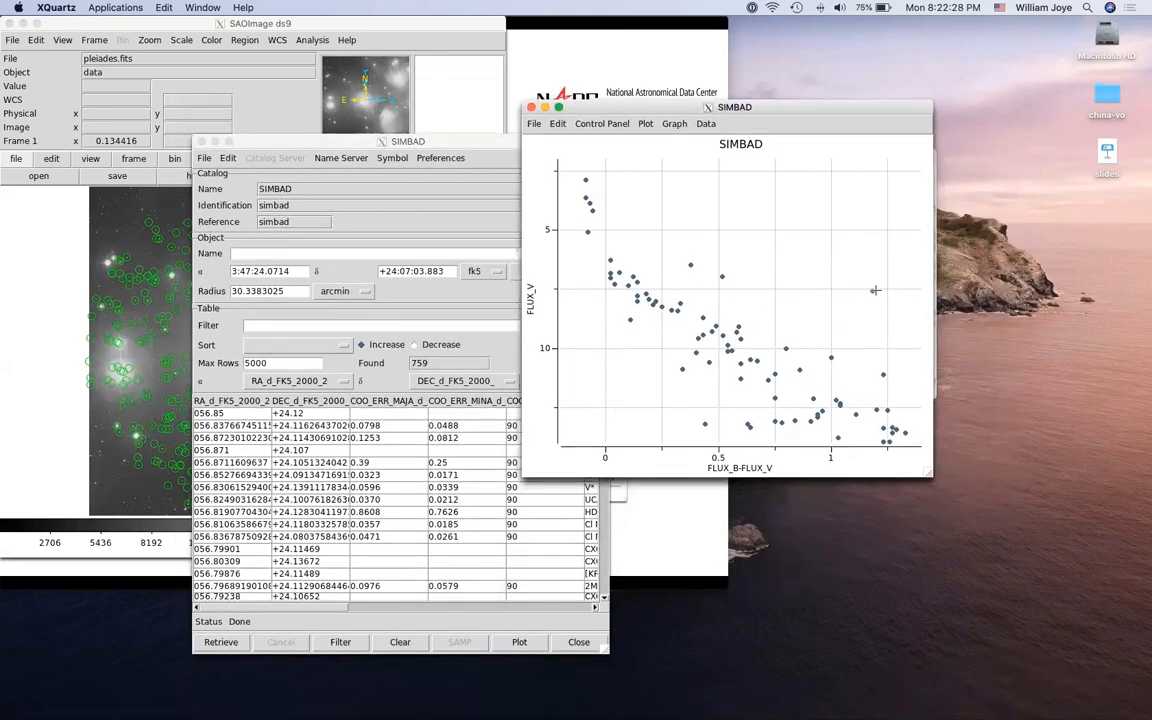
# Switch the pleiades.fits image window to catalog edit mode
pyautogui.click(555, 124)
pyautogui.click(565, 190)
pyautogui.click(308, 25)
pyautogui.click(50, 159)
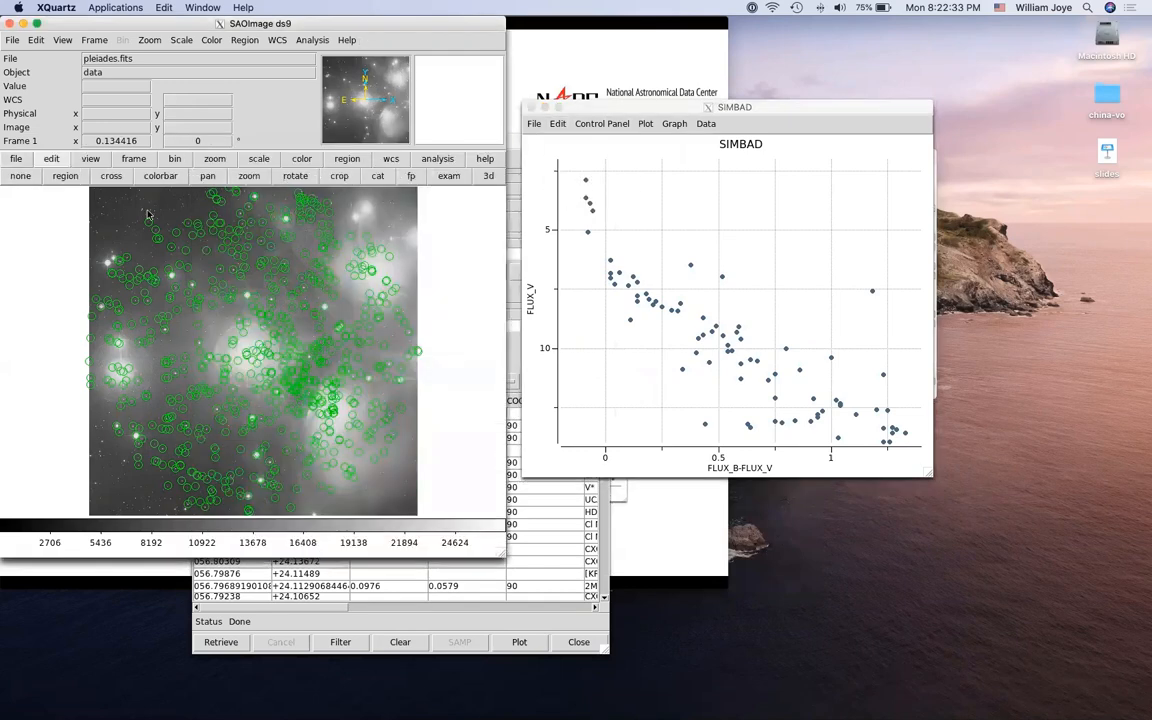
pyautogui.click(379, 175)
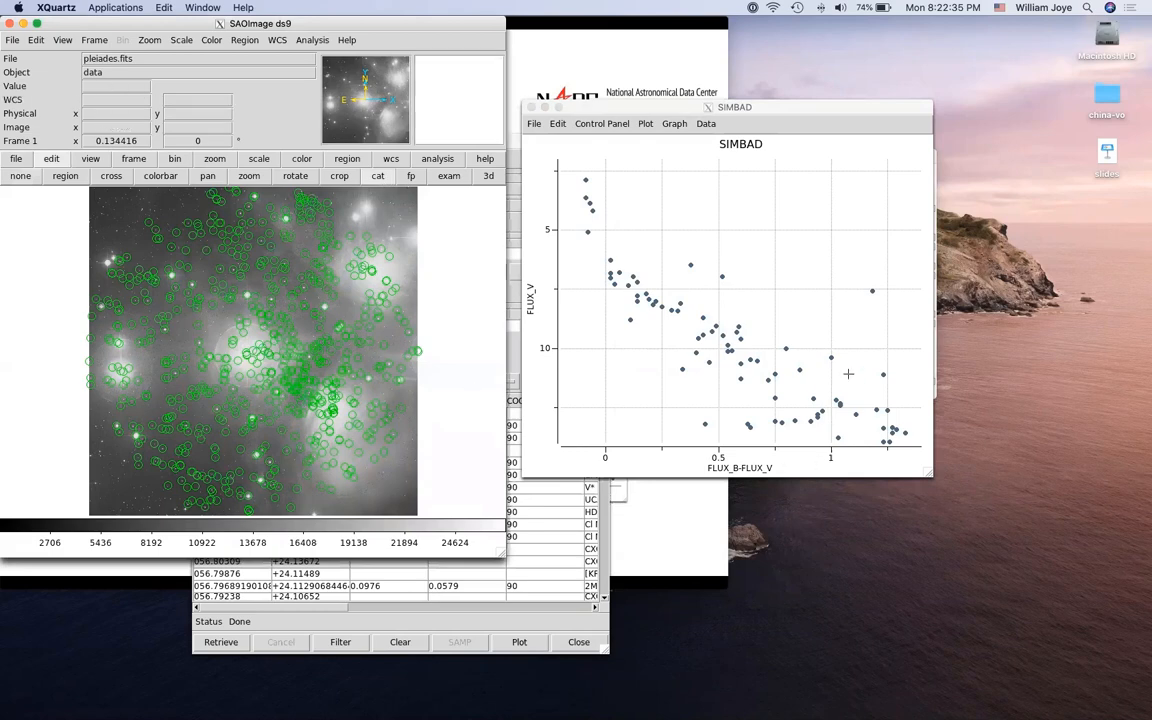
# Select the outlying plot points near FLUX_B-FLUX_V 1.2 and 0.4 in turn to locate their sources in the catalog table and image
pyautogui.click(872, 291)
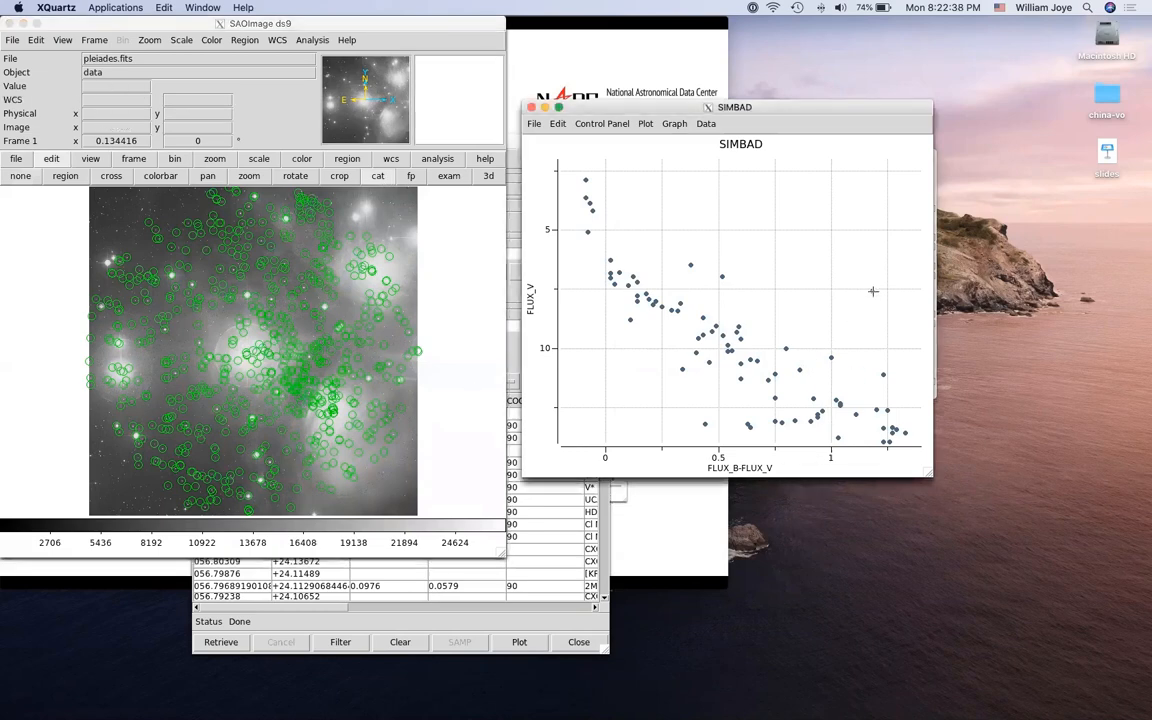
pyautogui.click(872, 290)
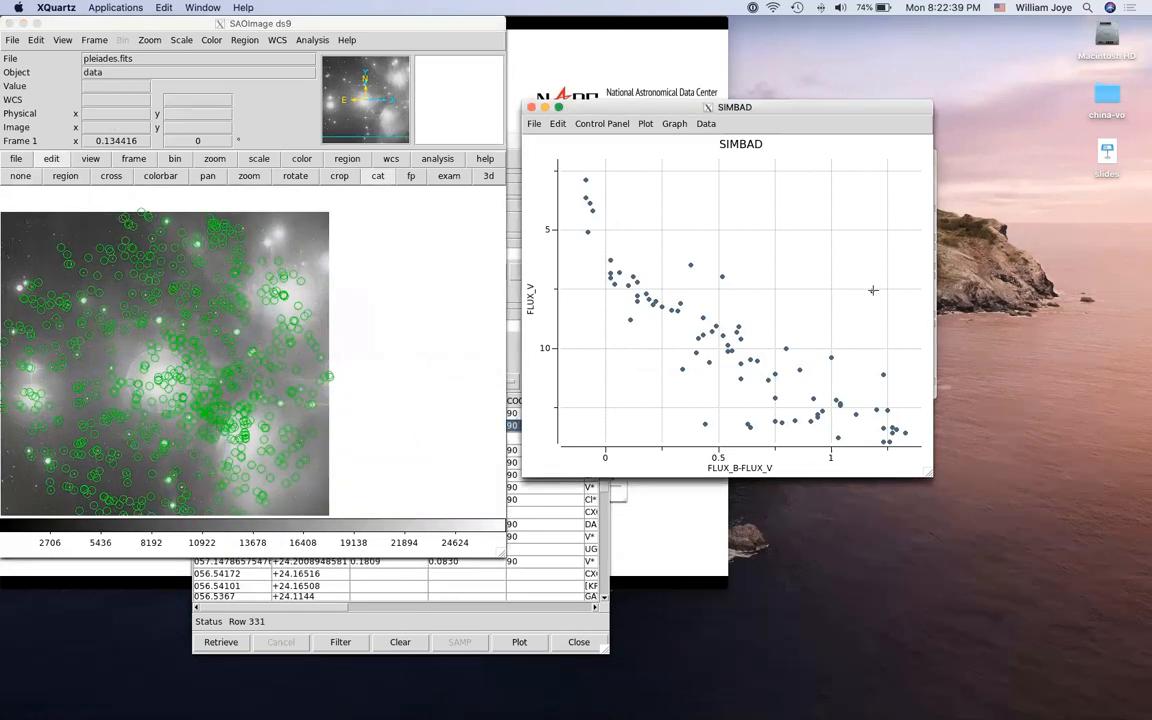
pyautogui.click(587, 618)
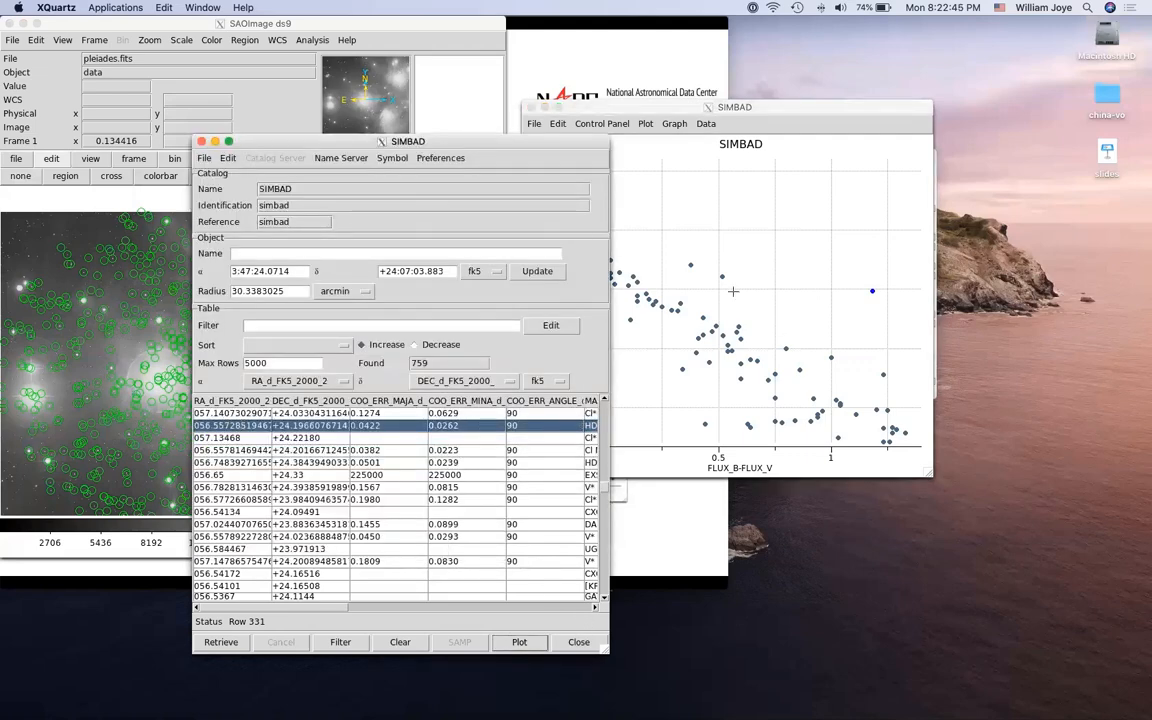
pyautogui.click(690, 265)
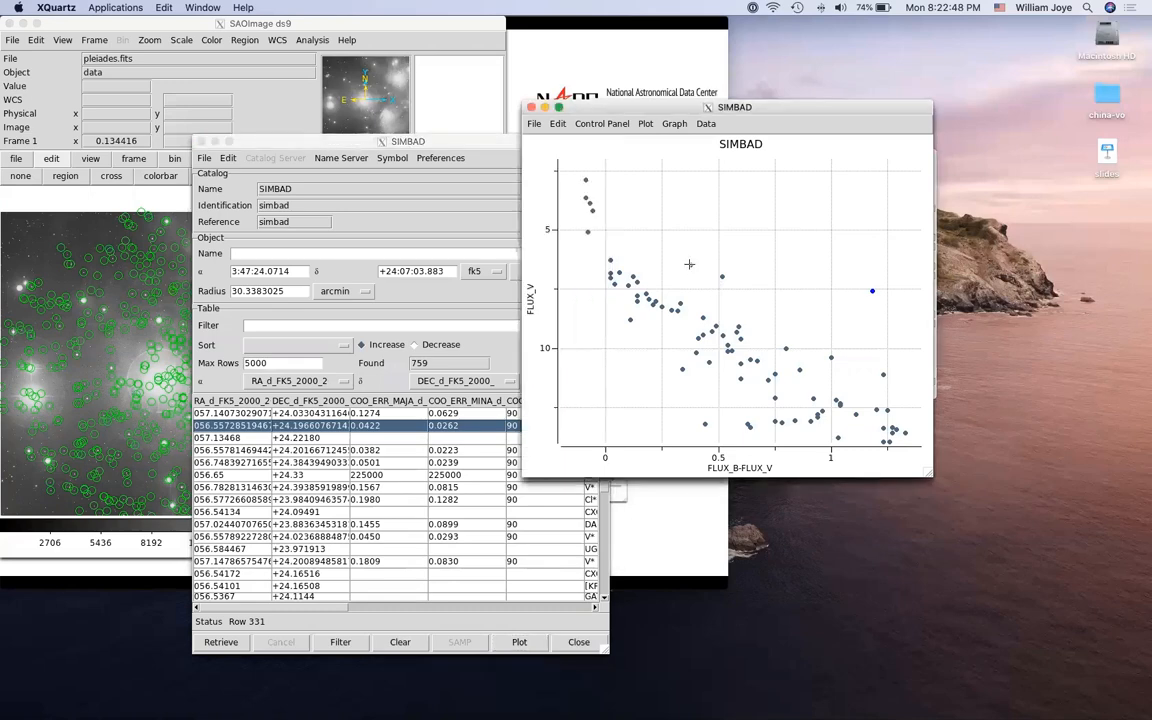
pyautogui.click(690, 265)
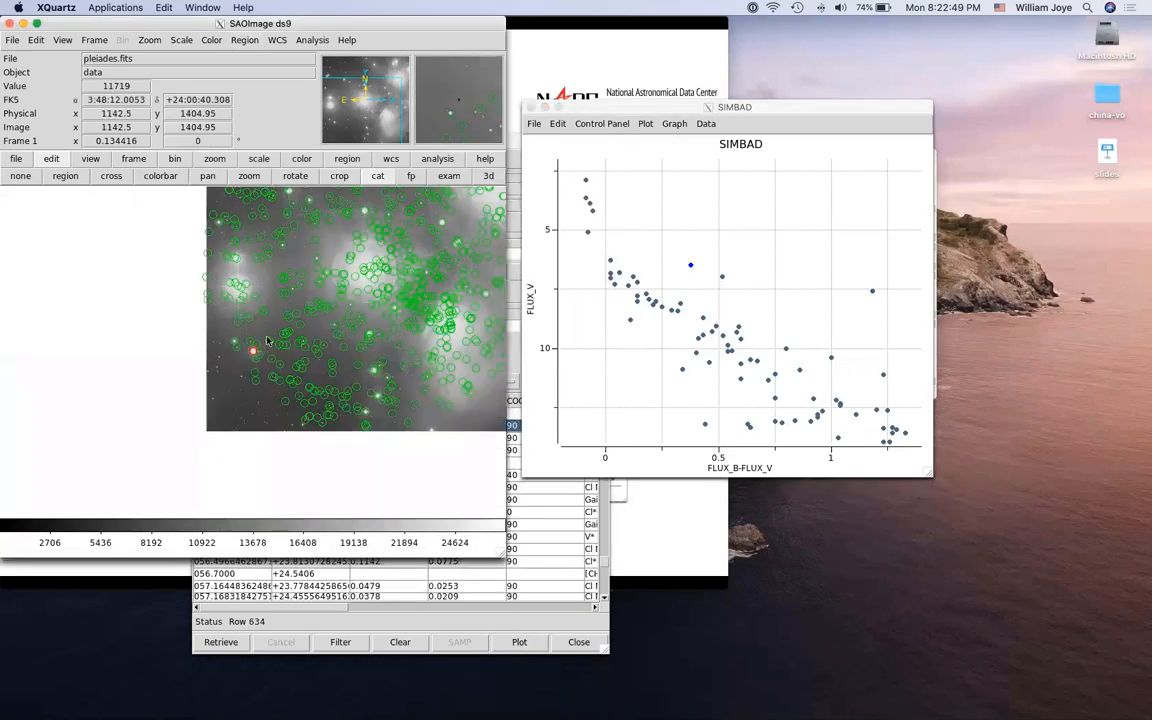
# Select the faint outlying plot point near FLUX_B-FLUX_V 0.45 and move the SIMBAD catalog window clear of the image
pyautogui.click(704, 423)
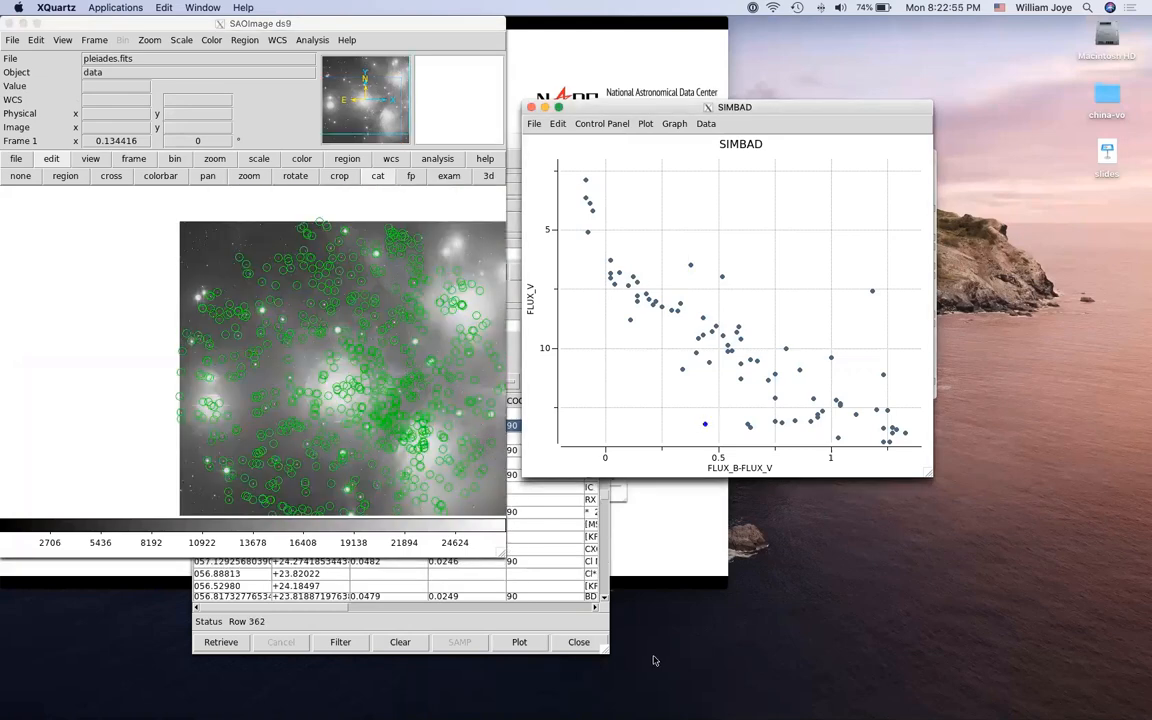
pyautogui.click(591, 621)
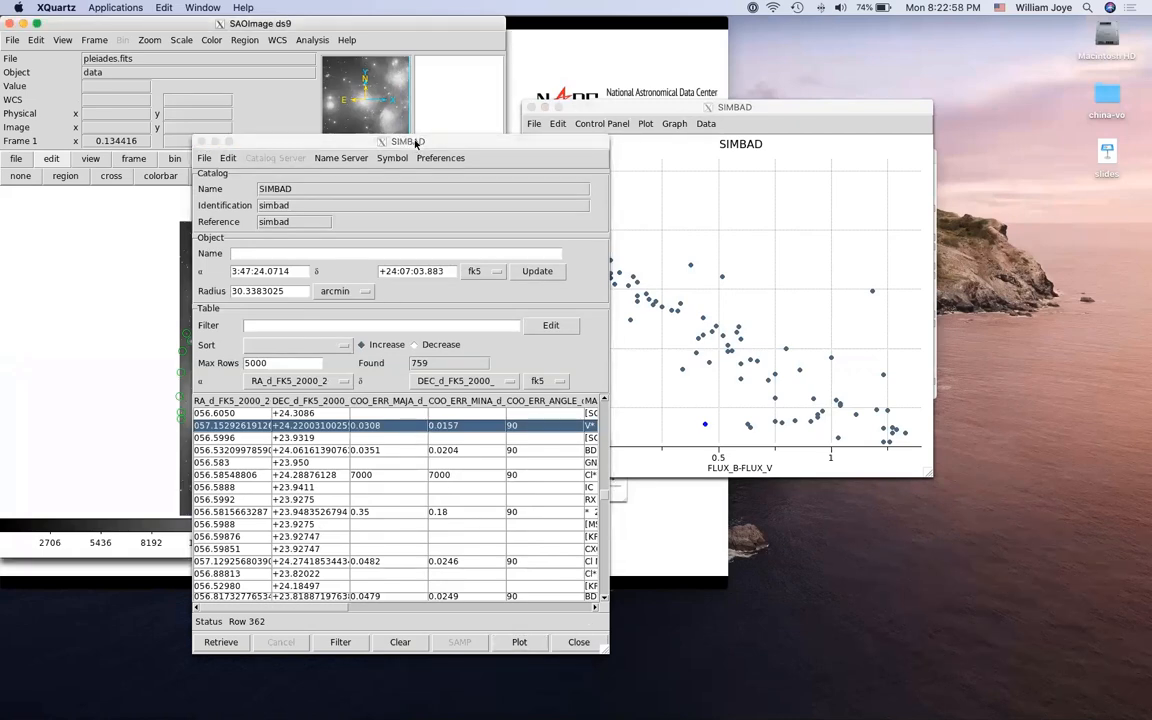
pyautogui.moveTo(413, 136); pyautogui.dragTo(607, 110)
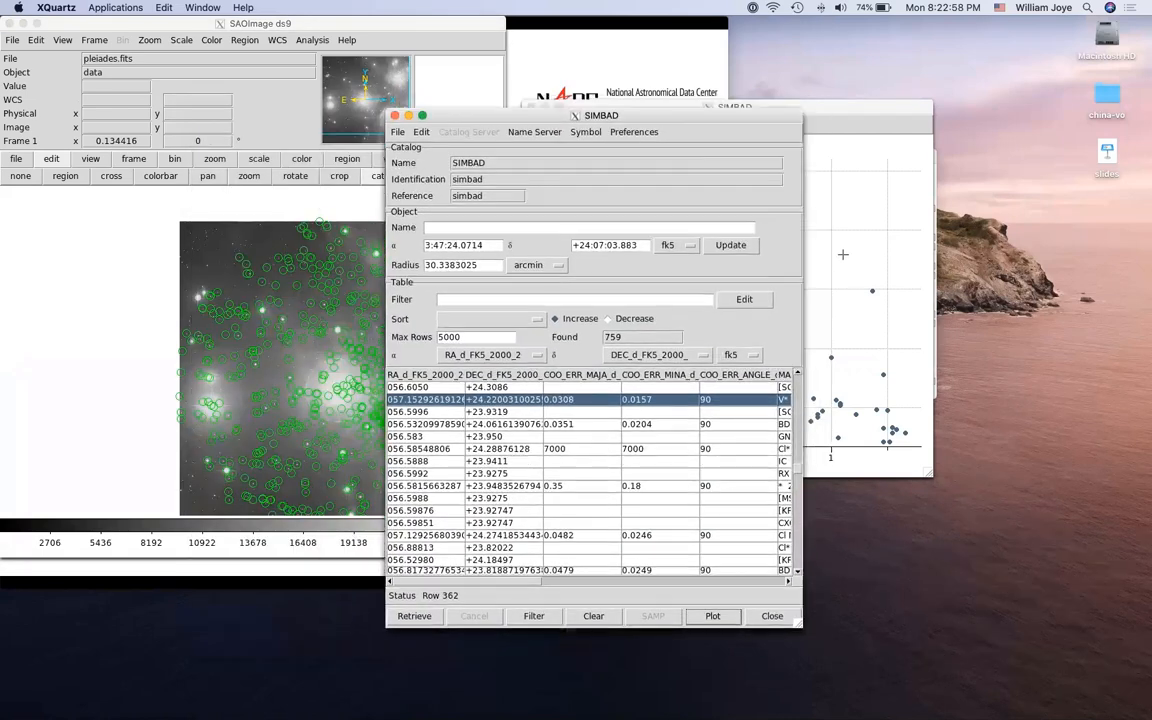
# Select catalog rows 364, 366 and 369 in turn to locate their sources in the image
pyautogui.click(517, 424)
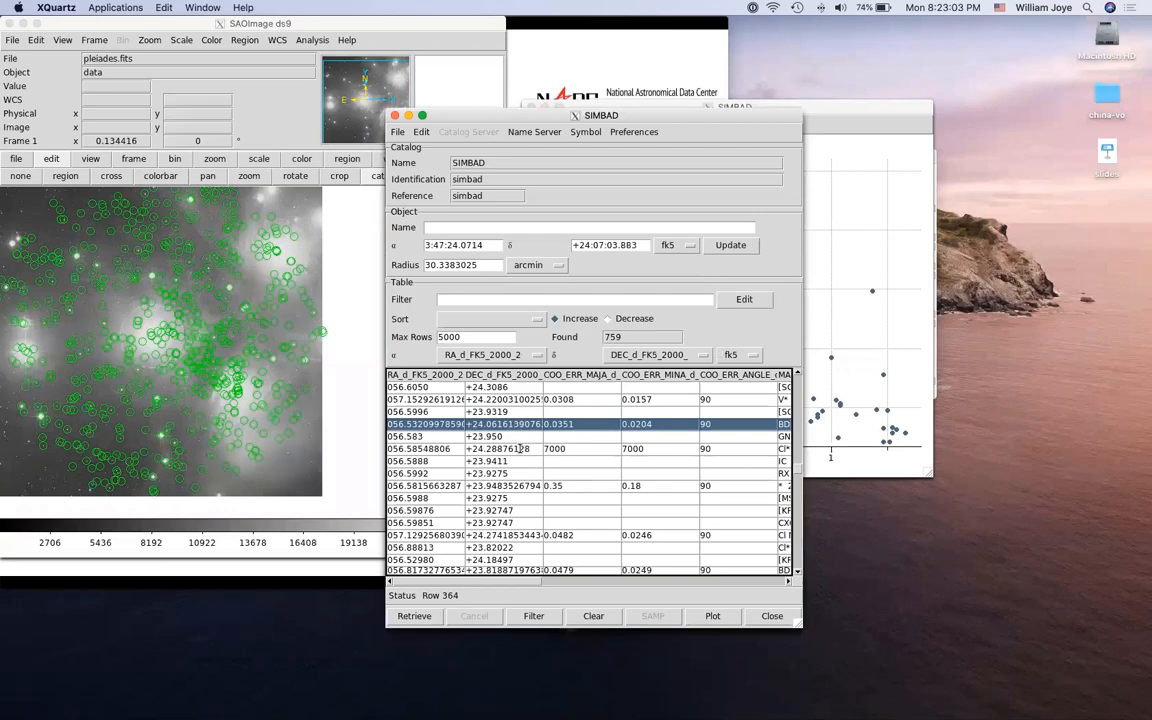
pyautogui.click(520, 449)
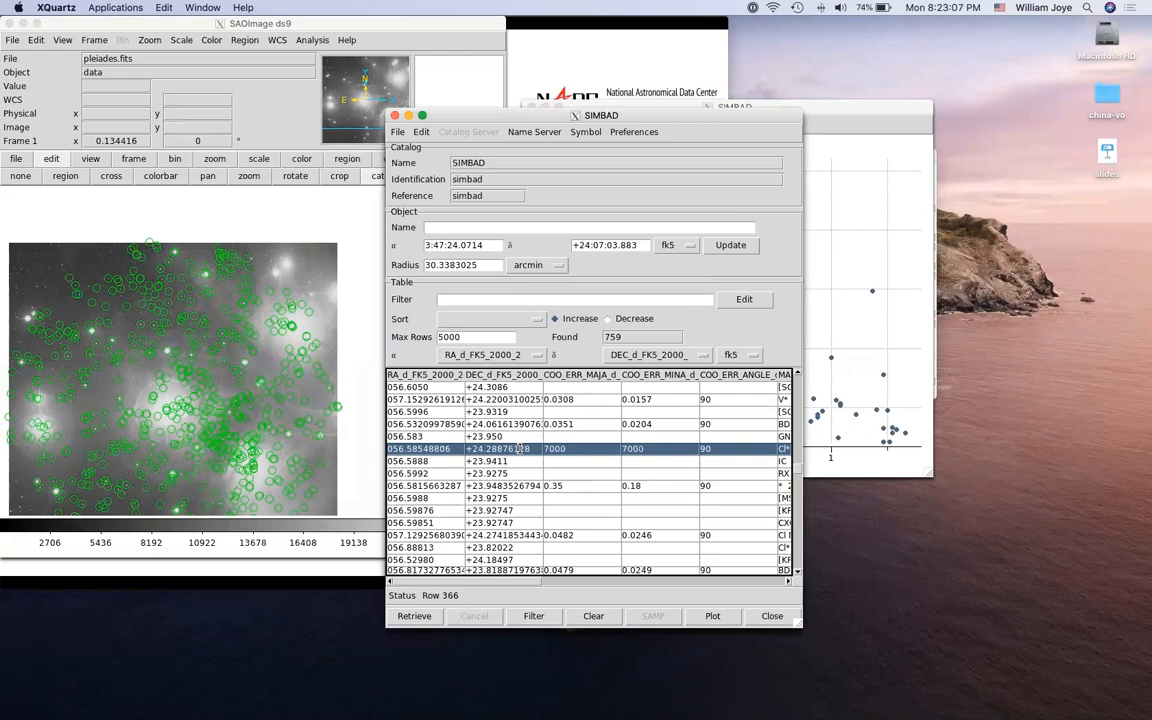
pyautogui.click(510, 485)
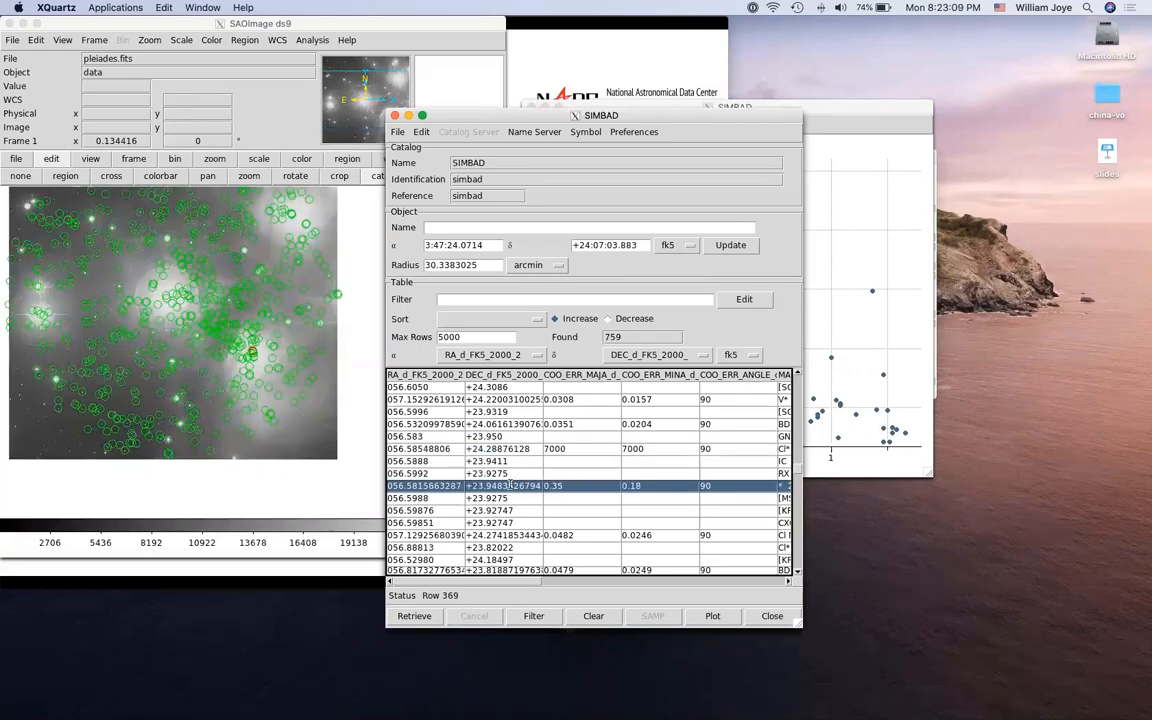
# Select several sources in the Pleiades image in turn to locate their plot points and rows in the SIMBAD catalog
pyautogui.click(150, 330)
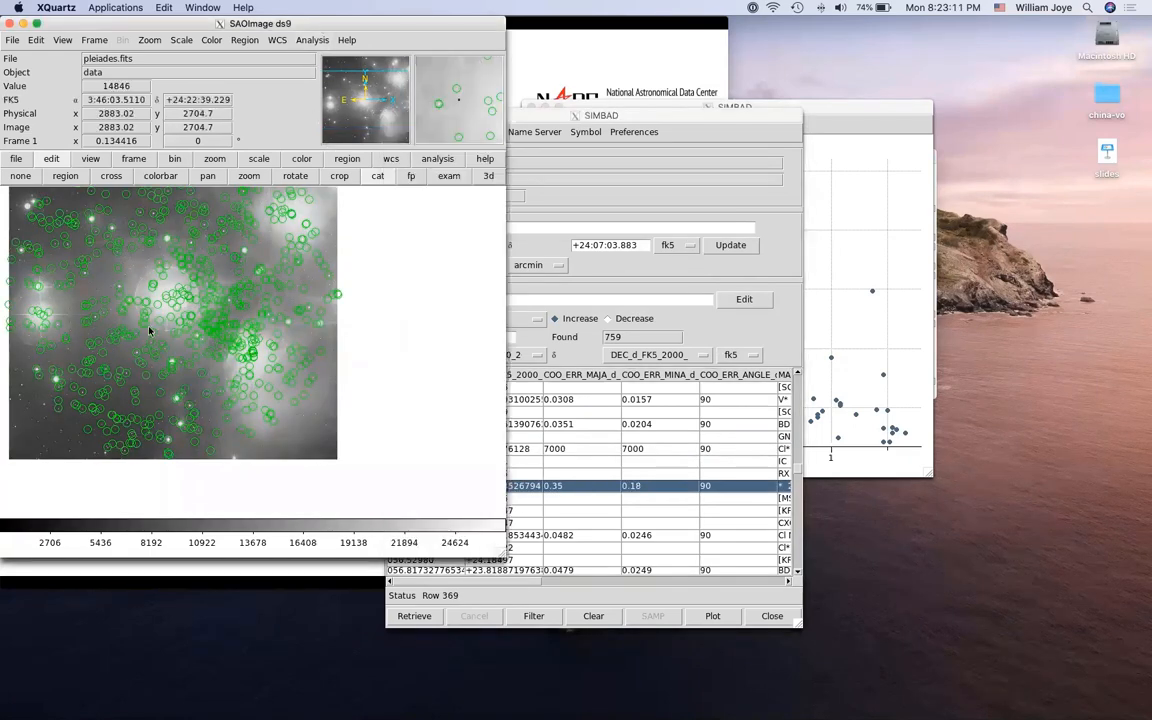
pyautogui.click(117, 272)
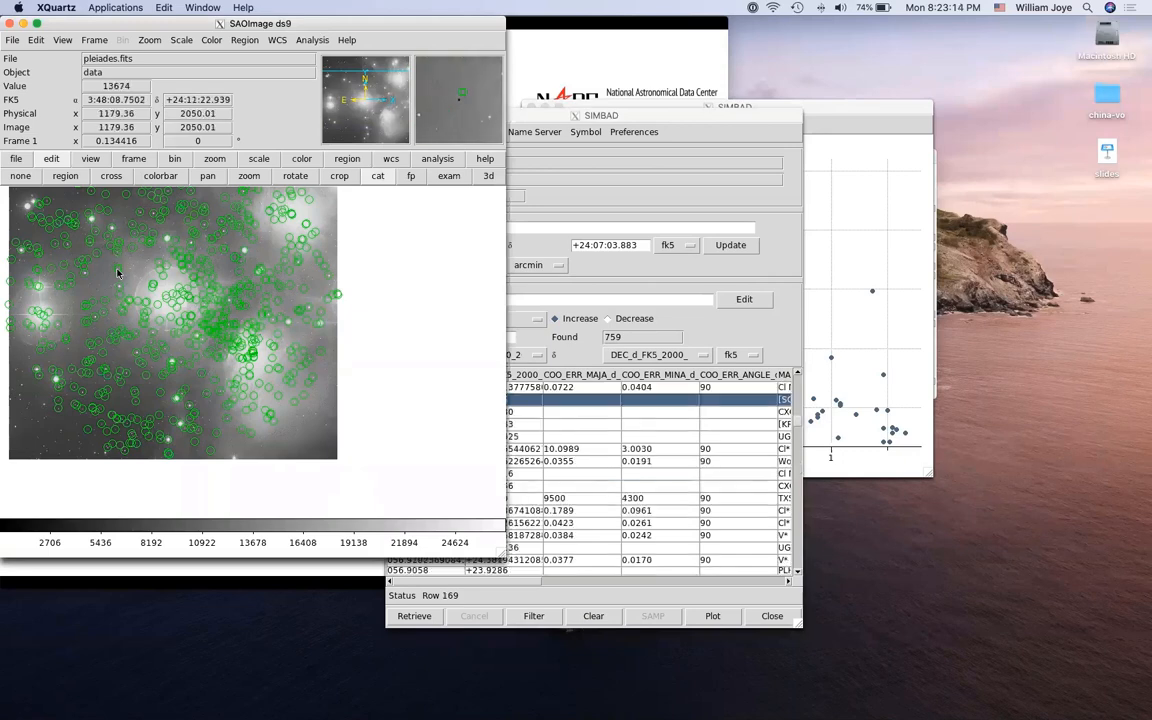
pyautogui.click(868, 112)
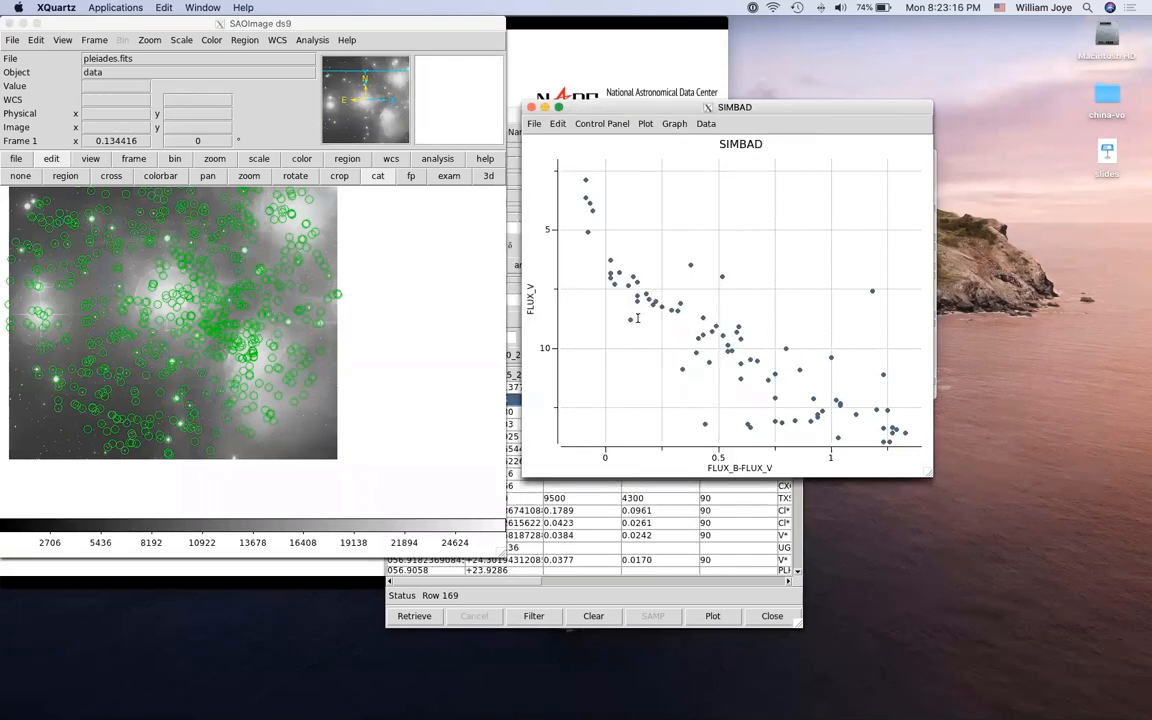
pyautogui.click(136, 336)
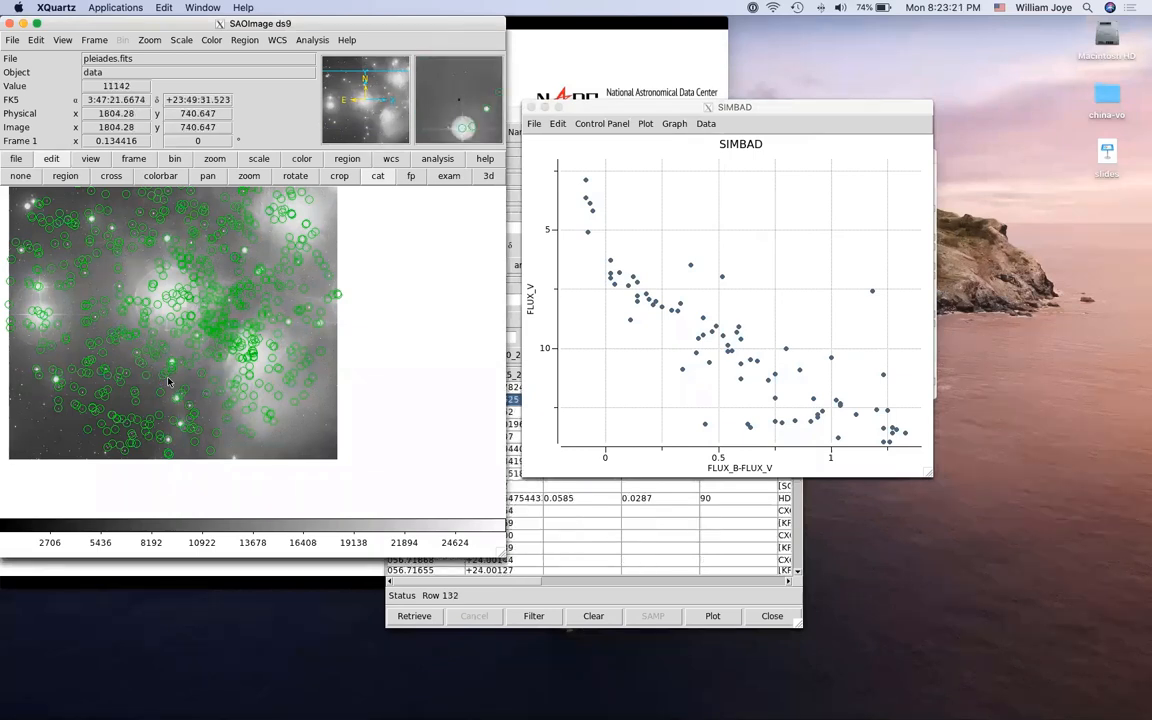
pyautogui.click(156, 337)
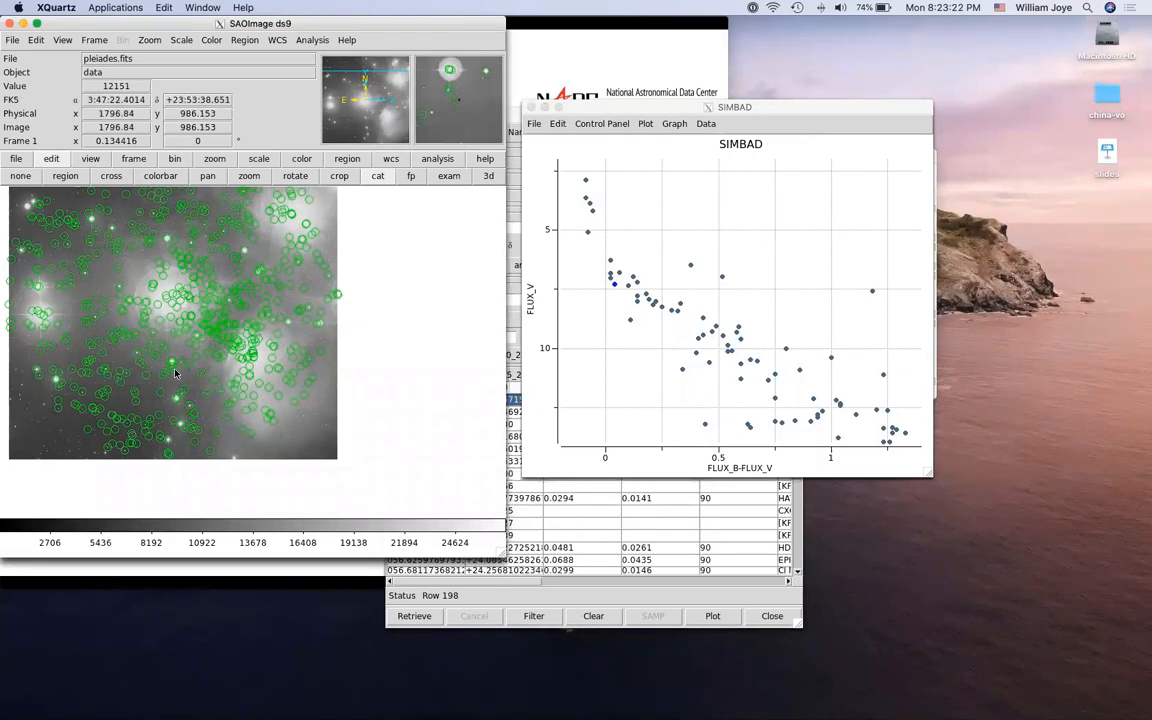
pyautogui.click(606, 595)
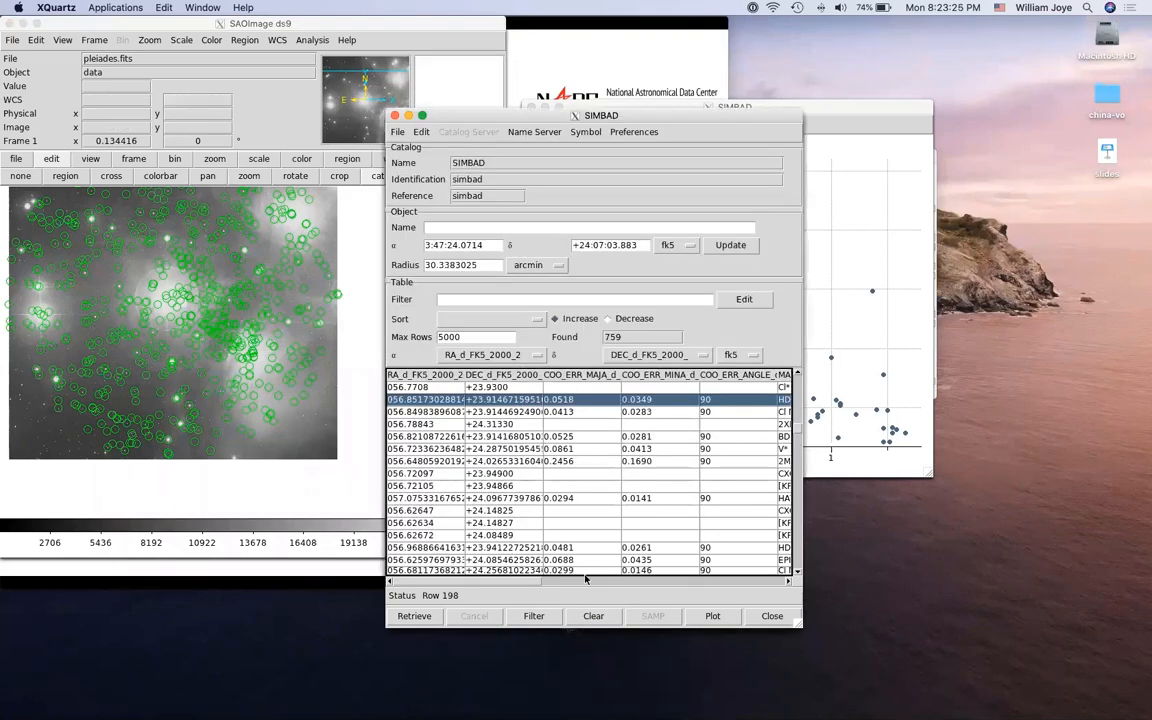
# Exit ds9 and advance the Keynote slides to Lesson 3: Creating RGB Images
pyautogui.click(396, 21)
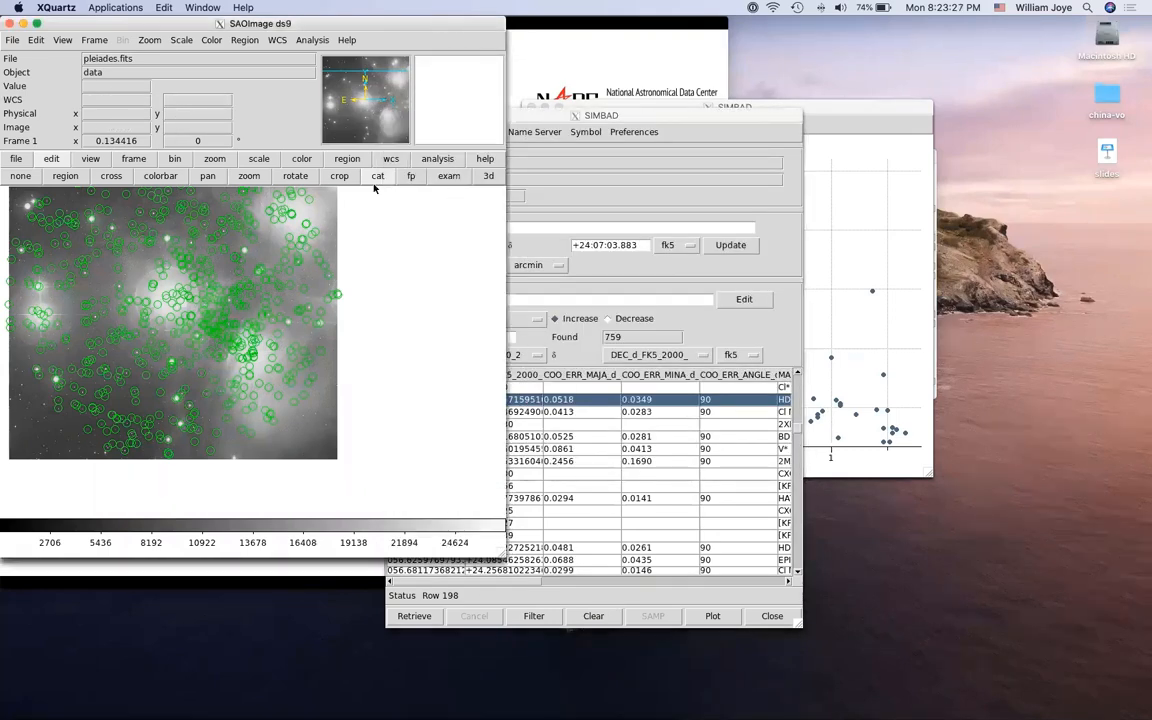
pyautogui.click(16, 159)
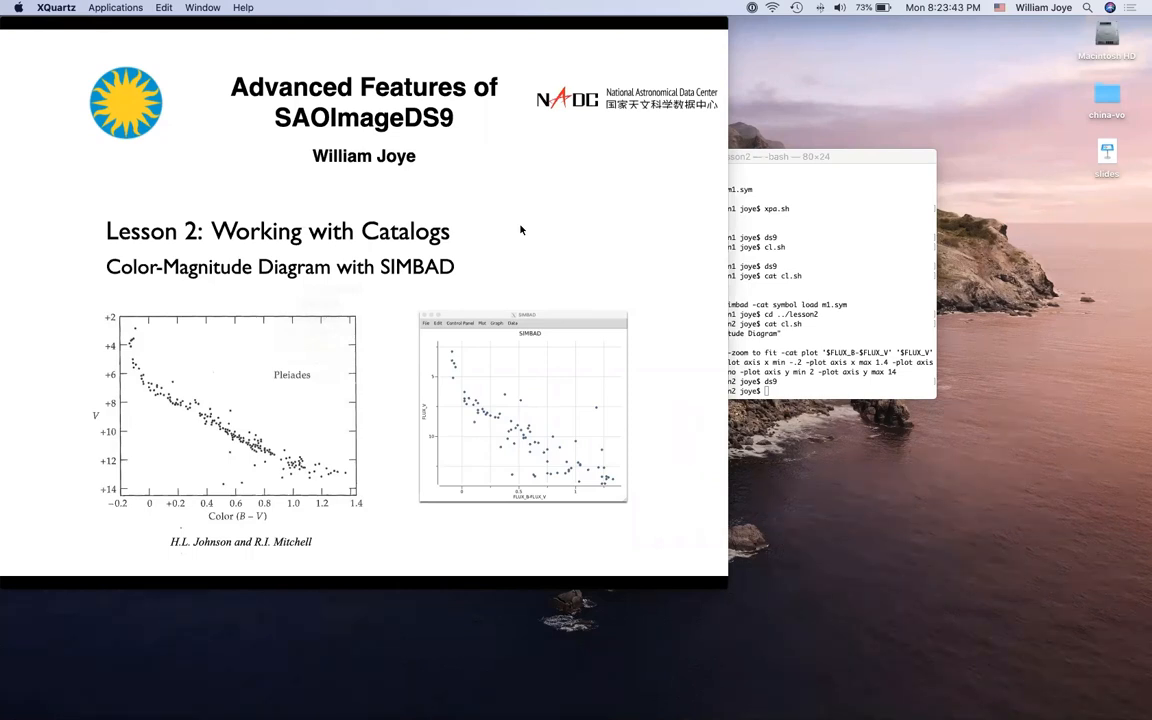
pyautogui.click(537, 208)
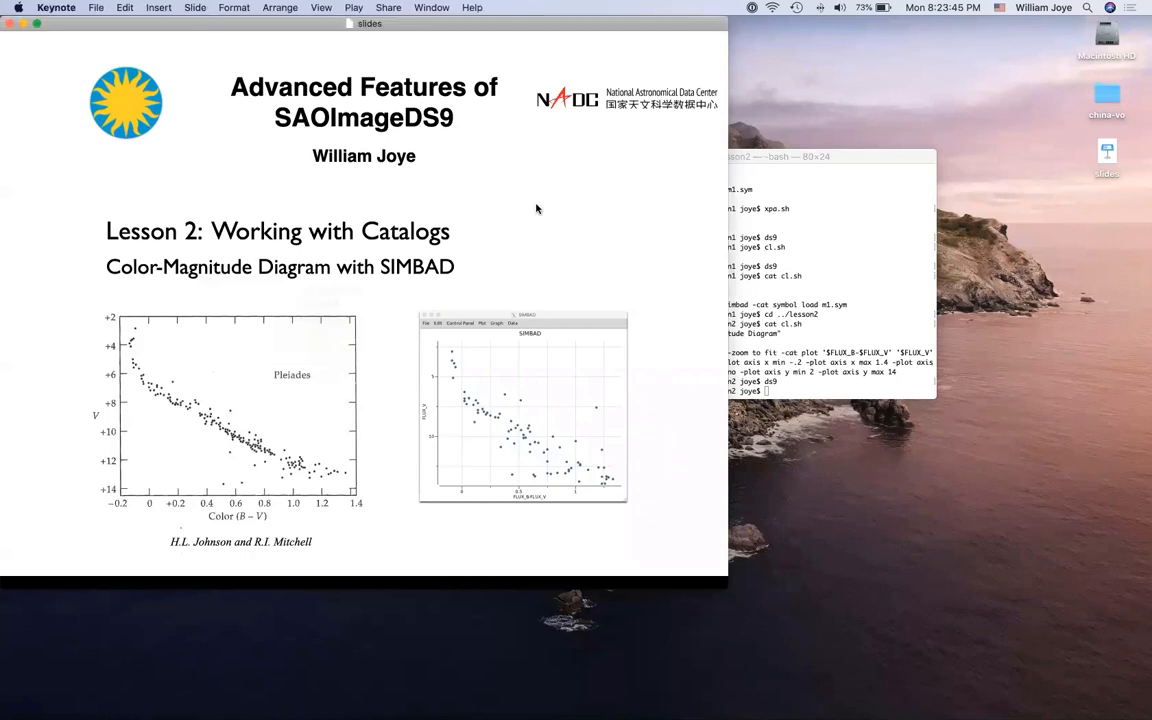
pyautogui.click(536, 208)
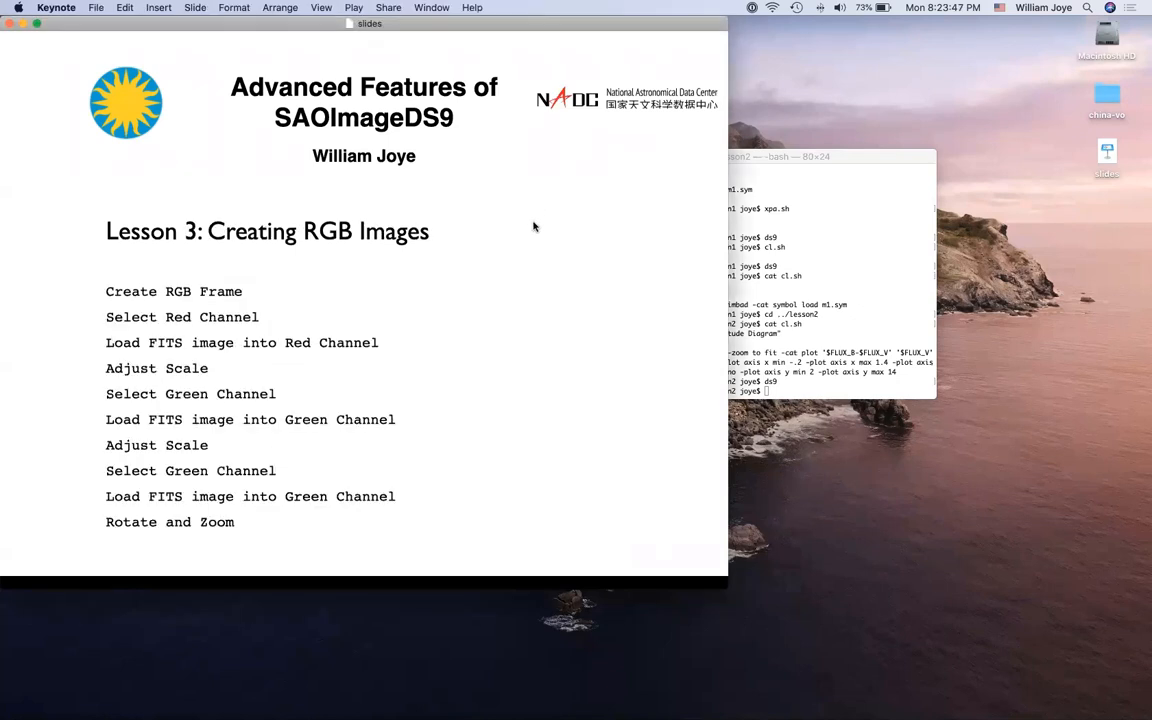
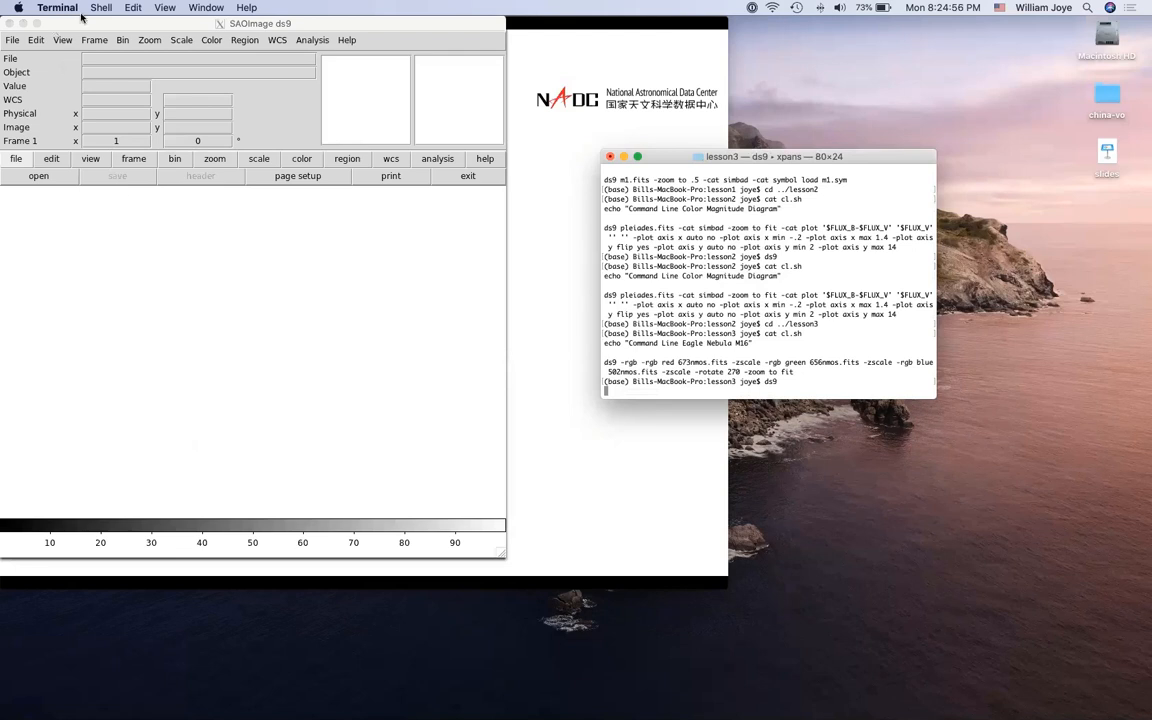
# Create a new RGB frame in ds9 and move the RGB channel dialog clear of the image controls
pyautogui.click(94, 40)
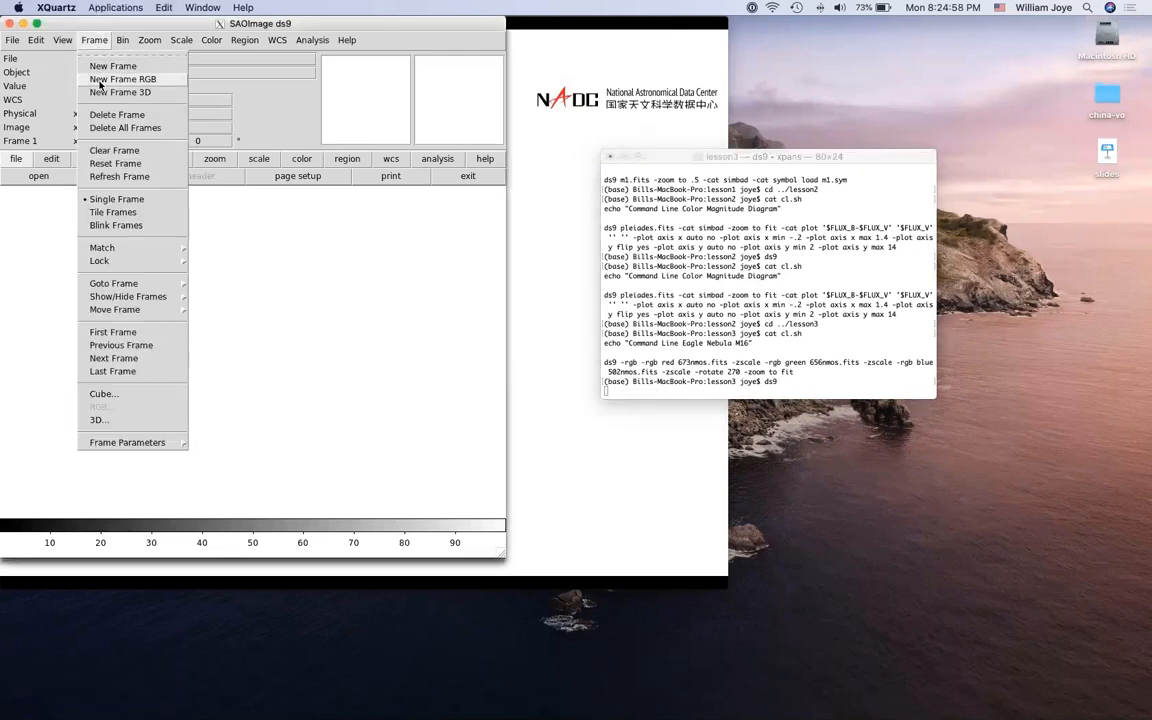
pyautogui.click(100, 80)
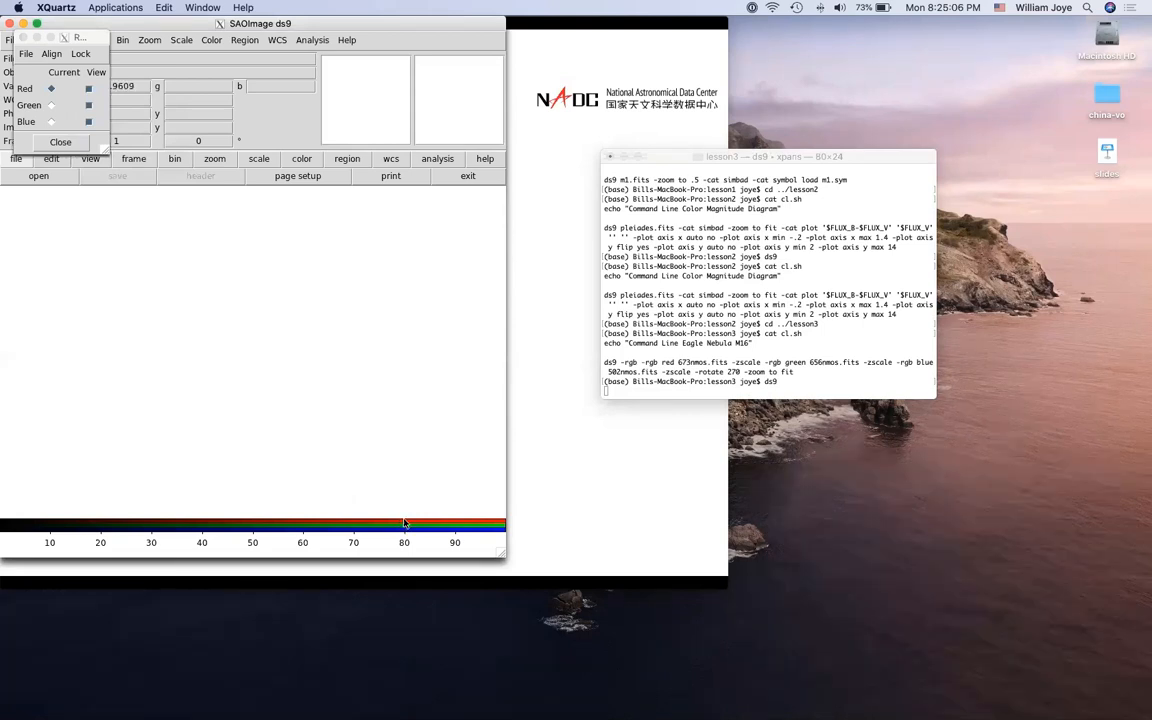
pyautogui.moveTo(79, 39); pyautogui.dragTo(559, 209)
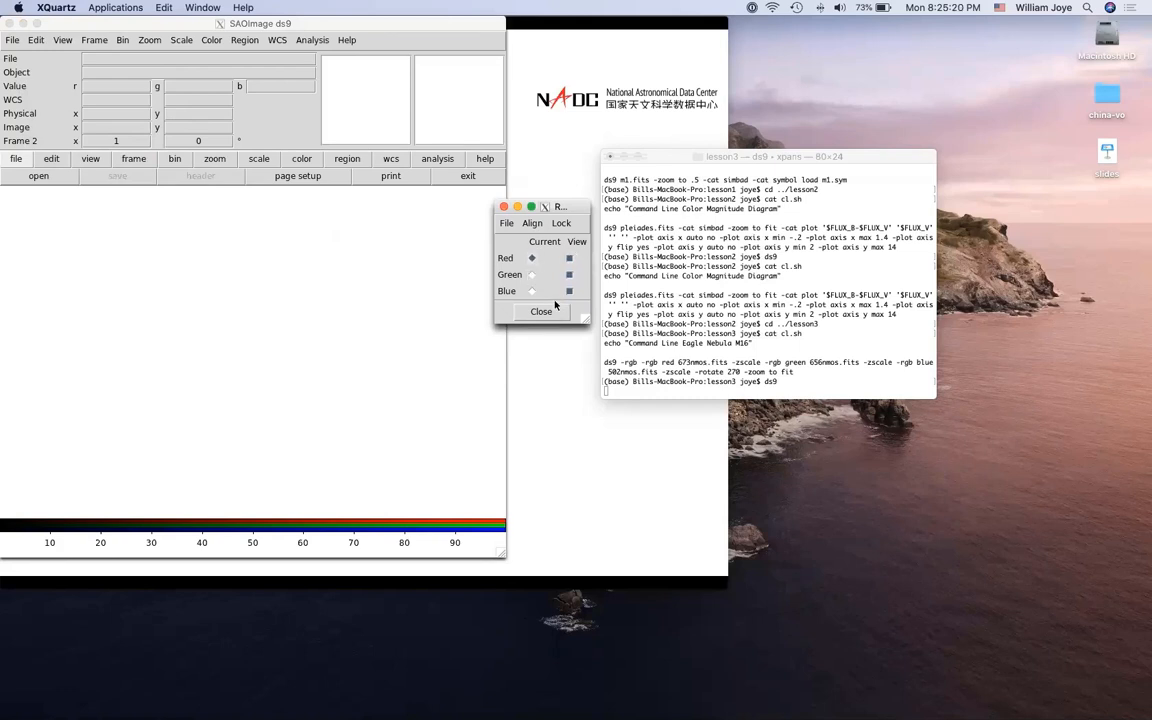
# Load 673nmos.fits into the red channel and apply zscale limits to it
pyautogui.click(115, 192)
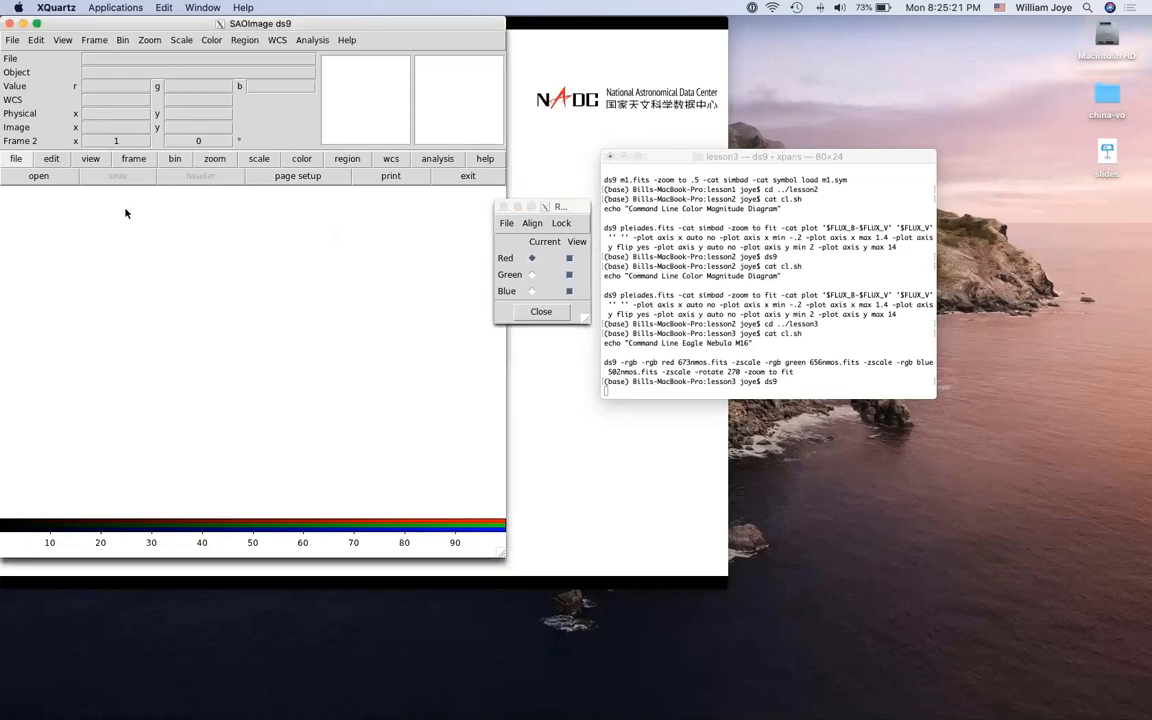
pyautogui.click(38, 177)
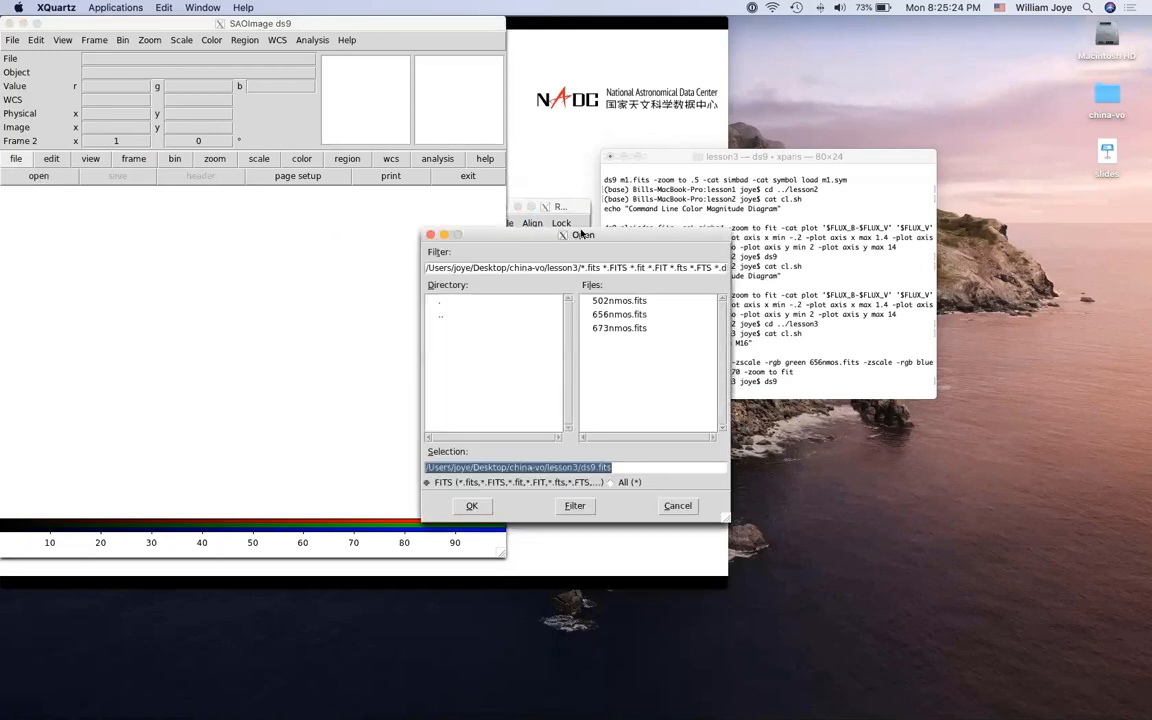
pyautogui.moveTo(581, 232); pyautogui.dragTo(485, 222)
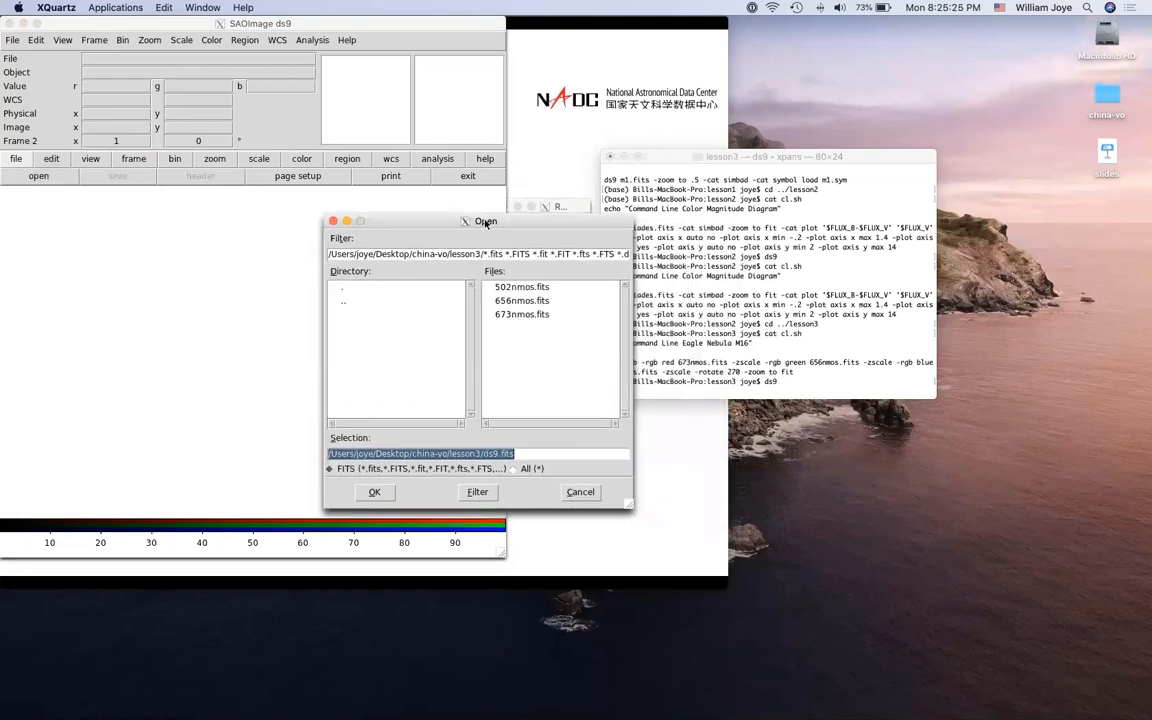
pyautogui.click(527, 314)
pyautogui.doubleClick(531, 315)
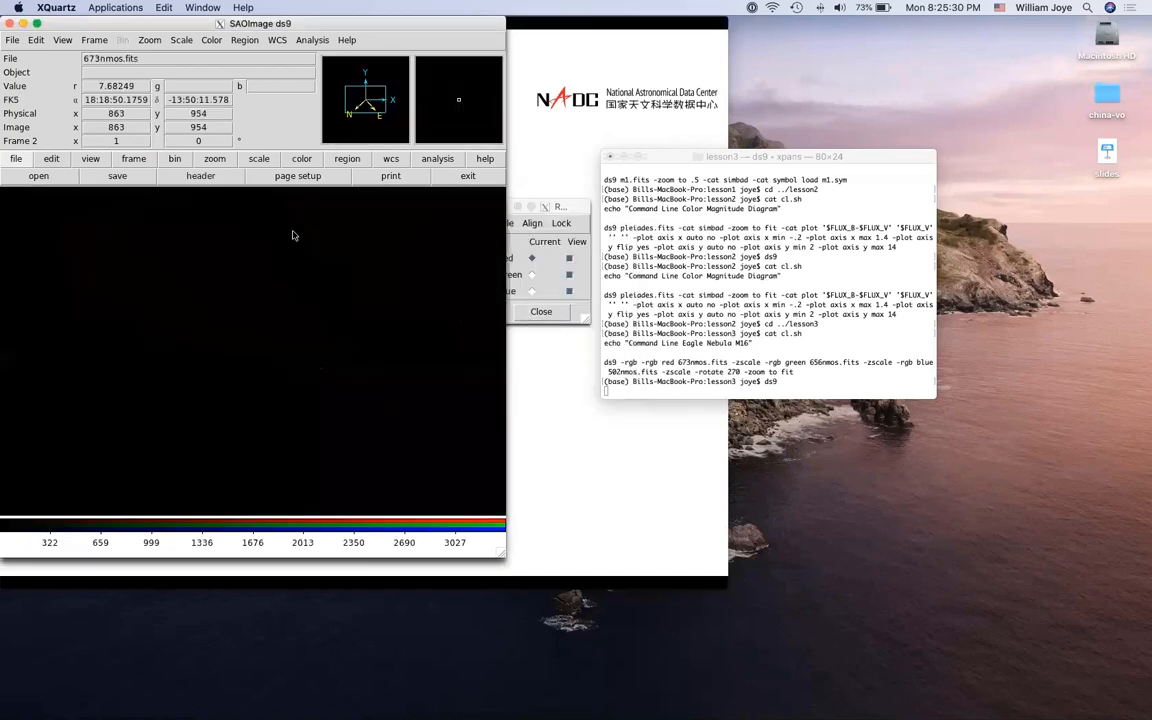
pyautogui.click(258, 158)
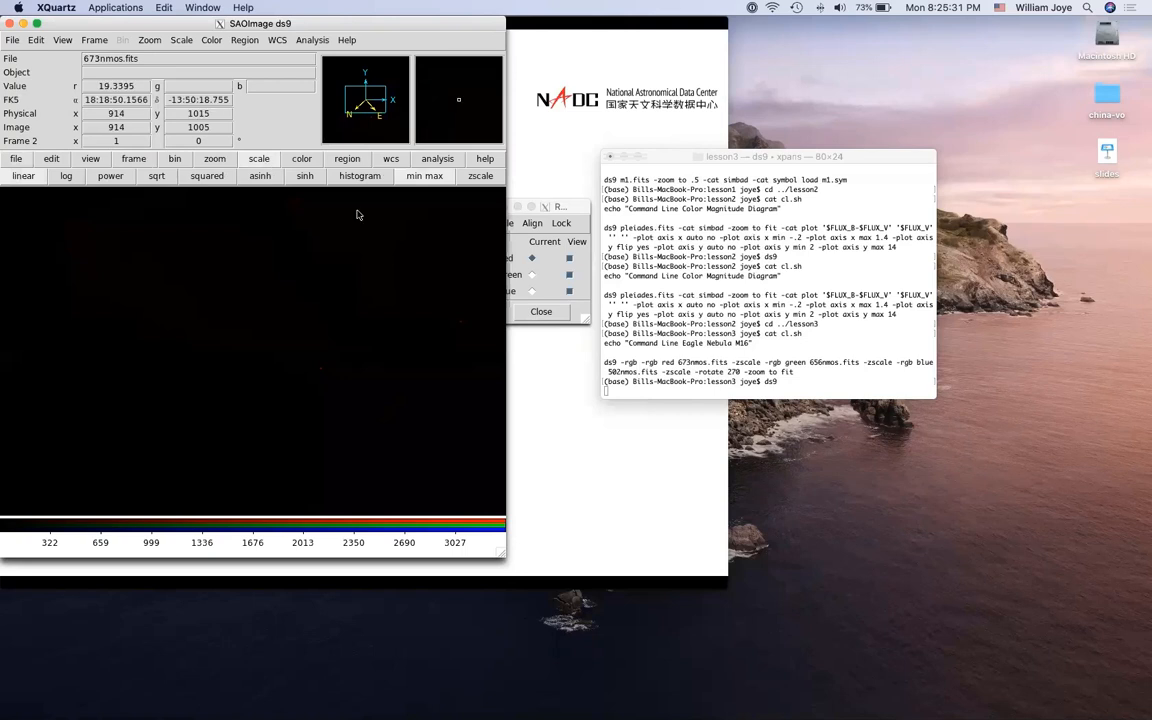
pyautogui.click(480, 176)
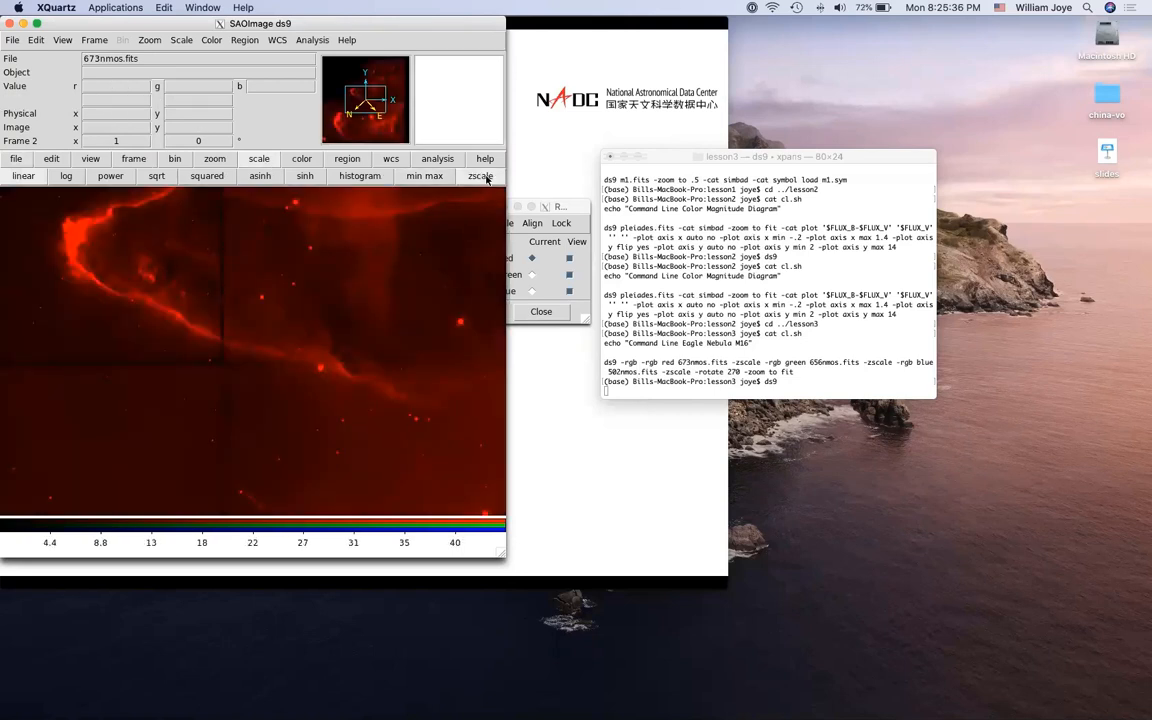
# Load 656nmos.fits into the green channel and apply zscale limits to it
pyautogui.click(559, 207)
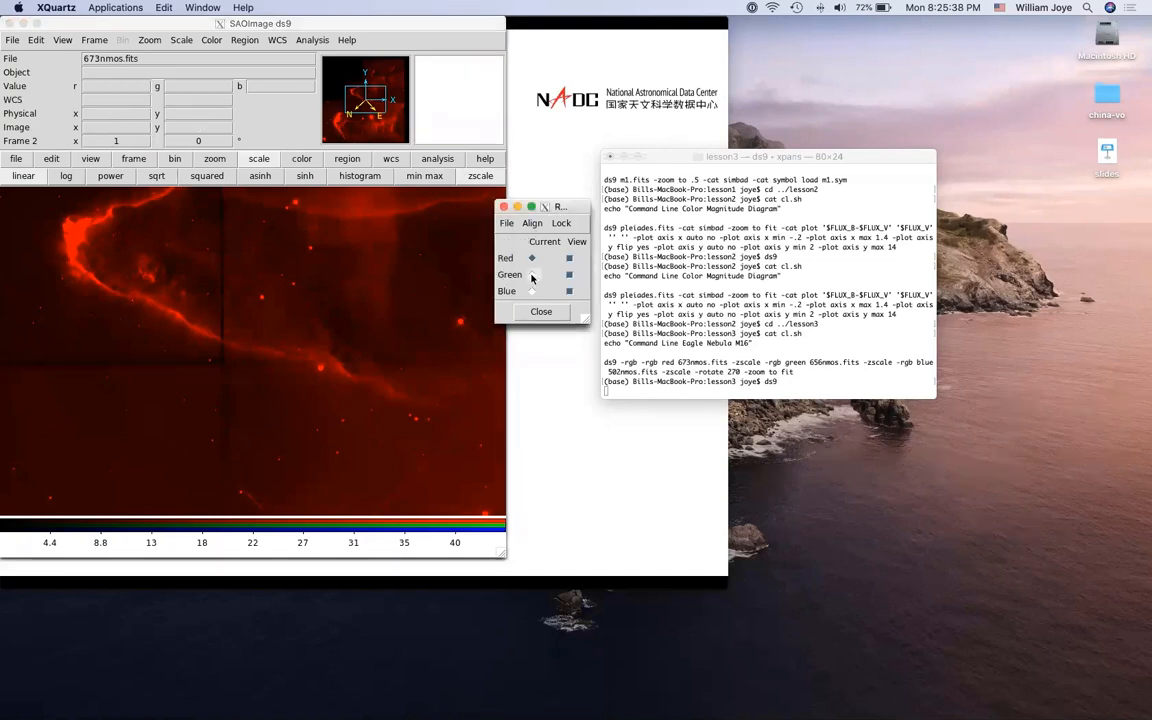
pyautogui.click(532, 275)
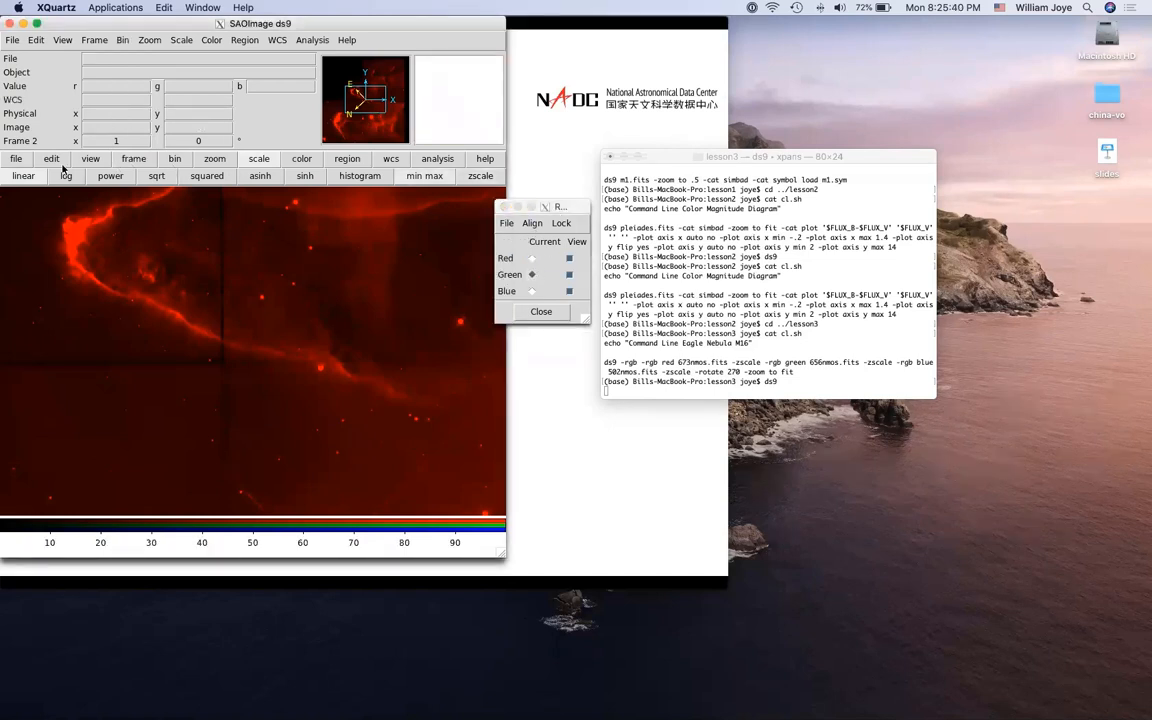
pyautogui.click(16, 158)
pyautogui.click(38, 176)
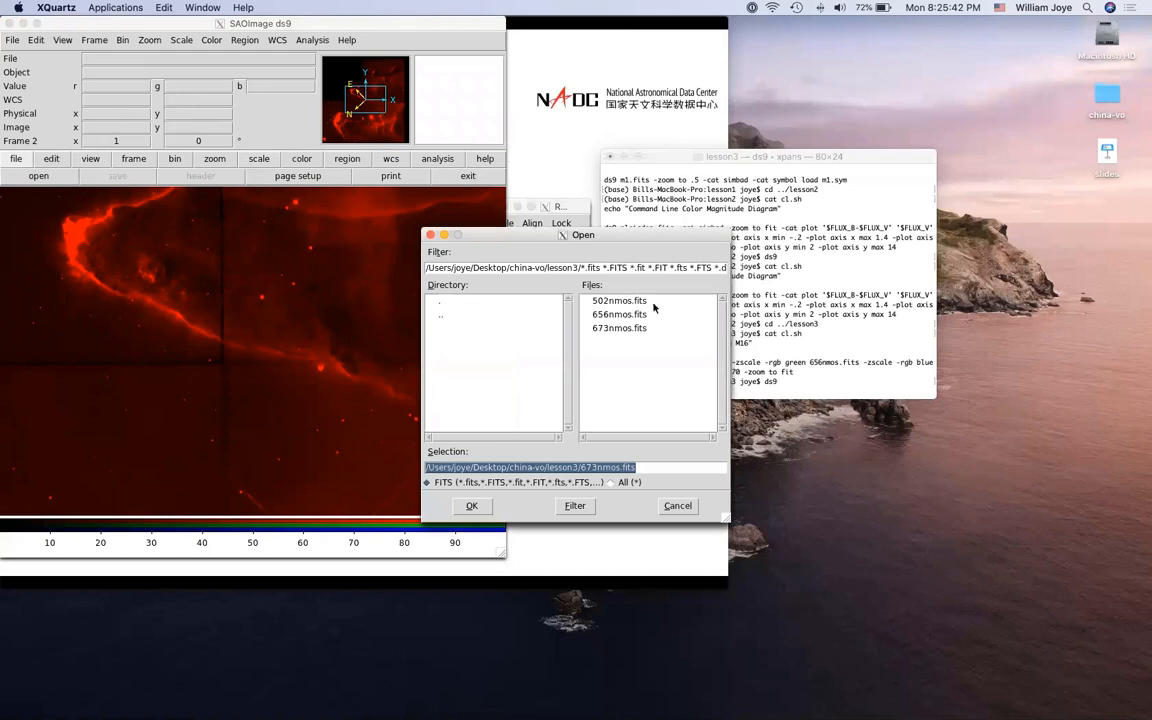
pyautogui.doubleClick(618, 314)
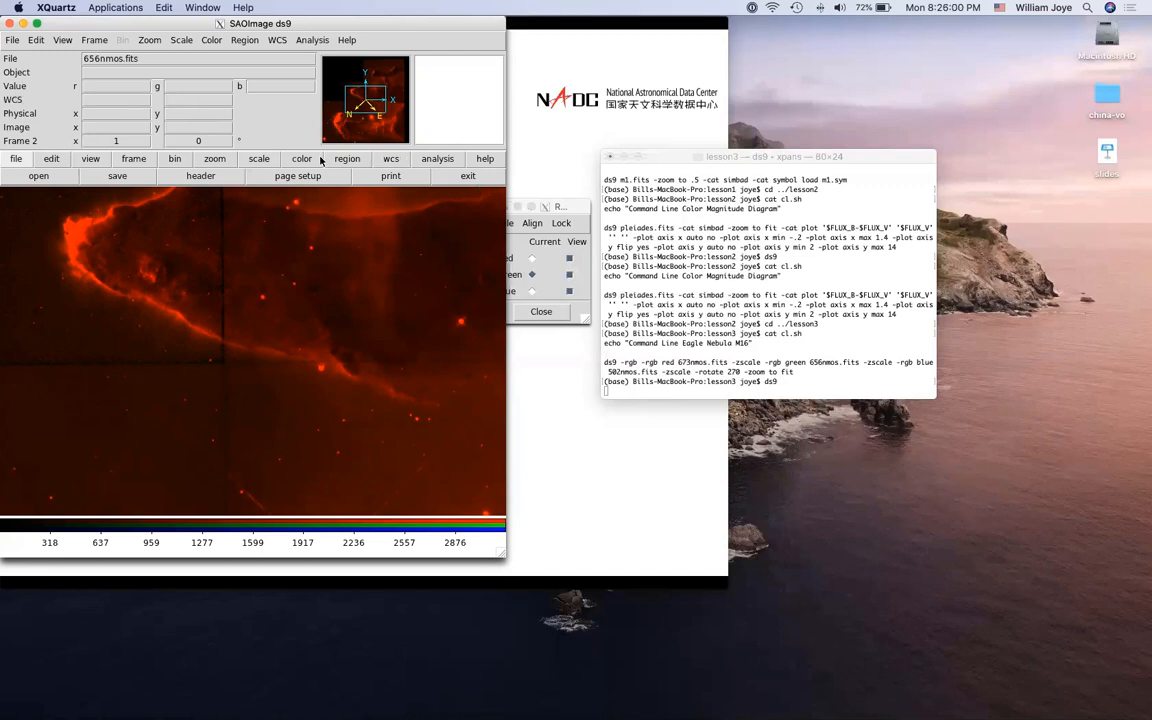
pyautogui.click(259, 159)
pyautogui.click(480, 176)
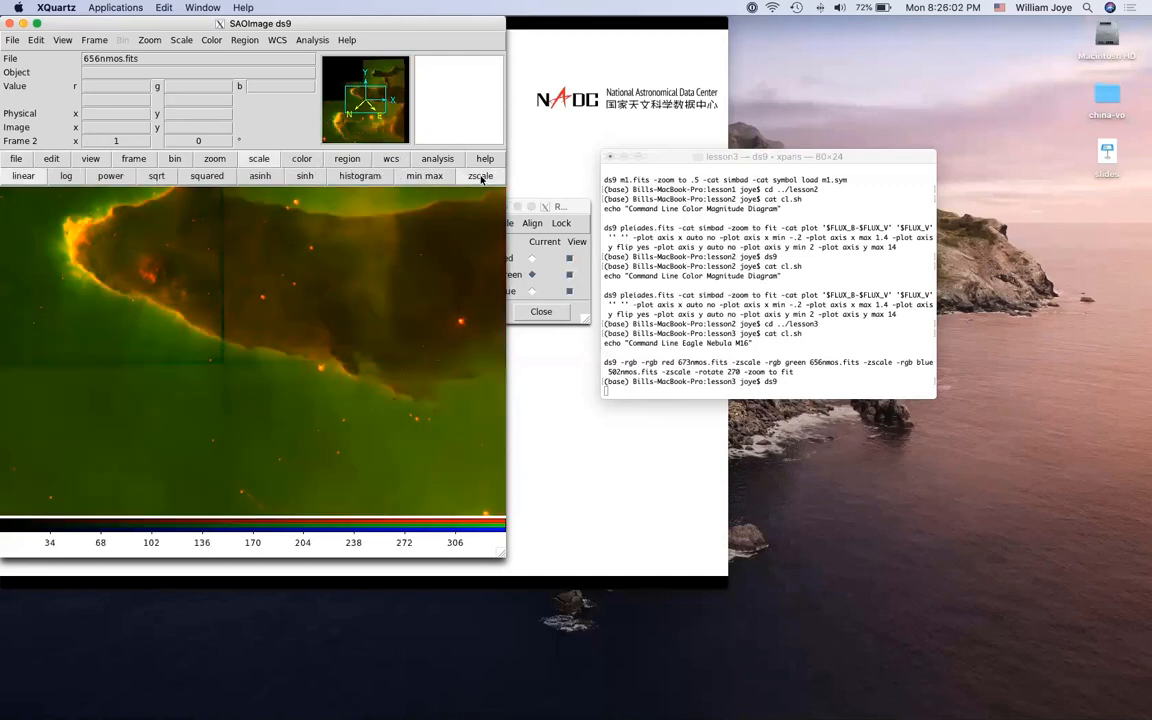
# Make blue the current channel and load 502nmos.fits into it
pyautogui.click(509, 268)
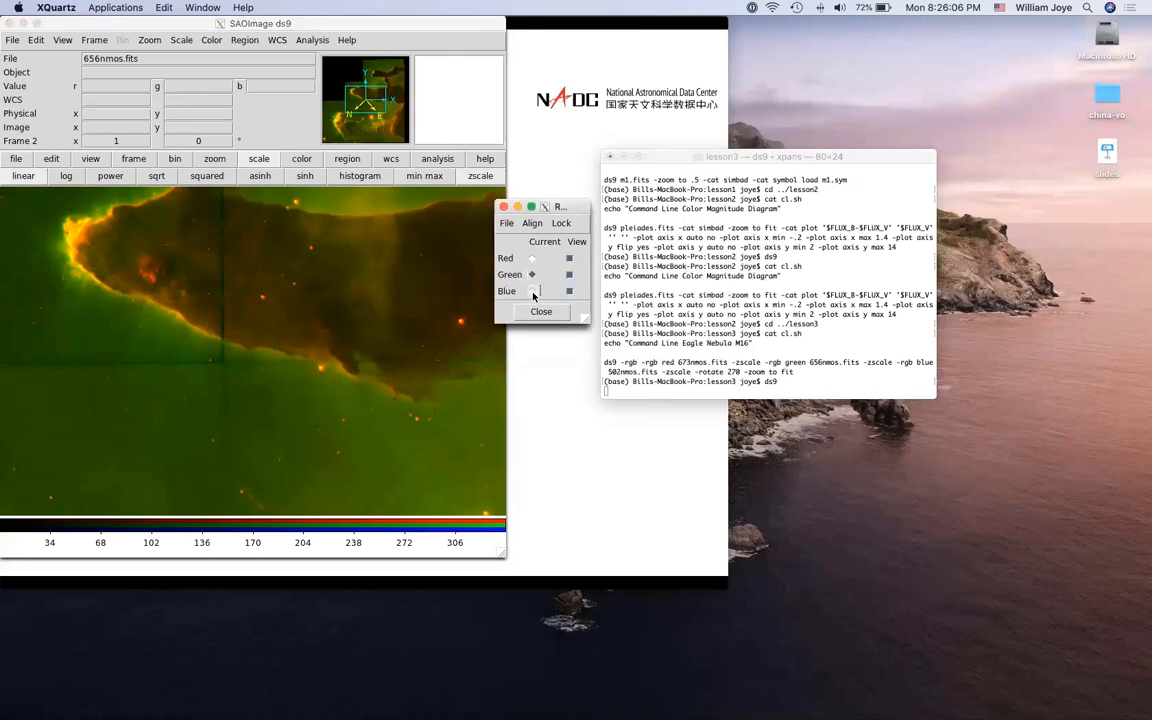
pyautogui.click(533, 291)
pyautogui.click(17, 159)
pyautogui.click(17, 159)
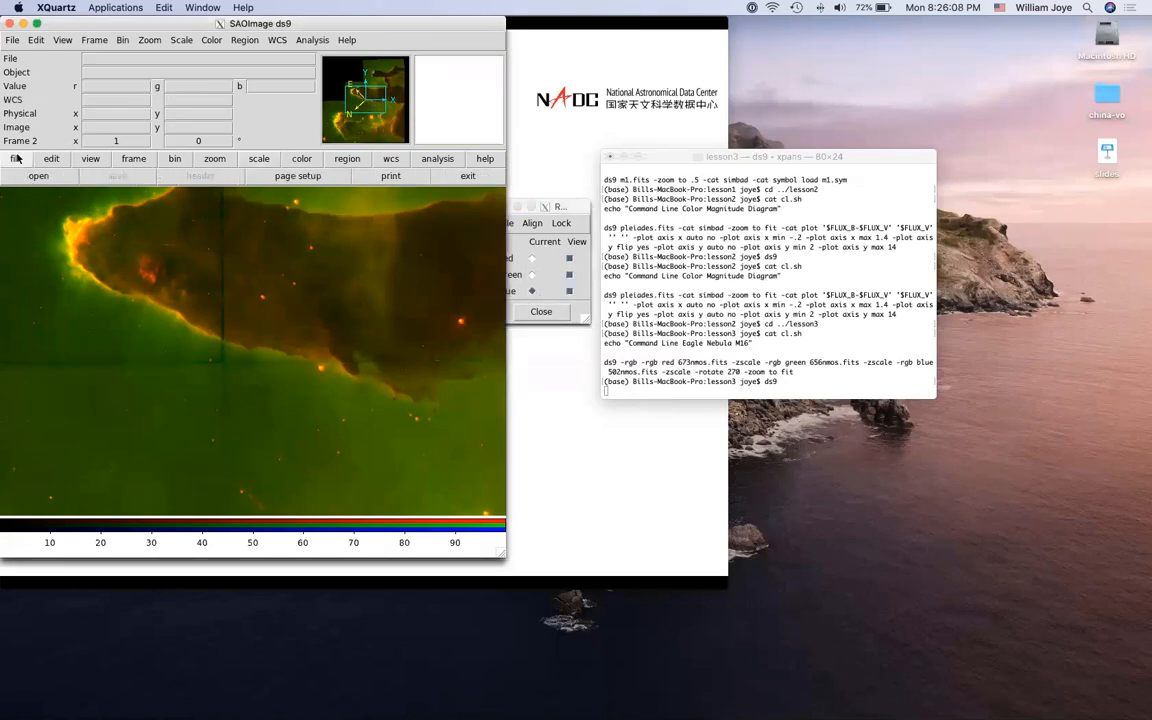
pyautogui.click(38, 175)
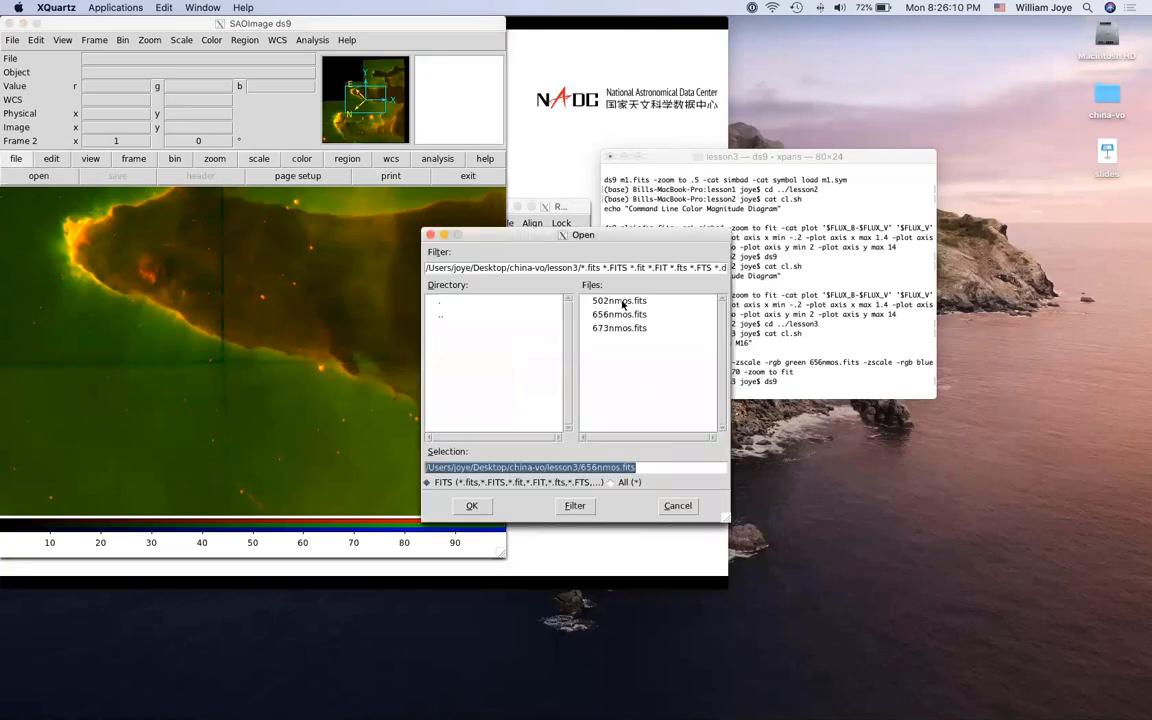
pyautogui.doubleClick(620, 301)
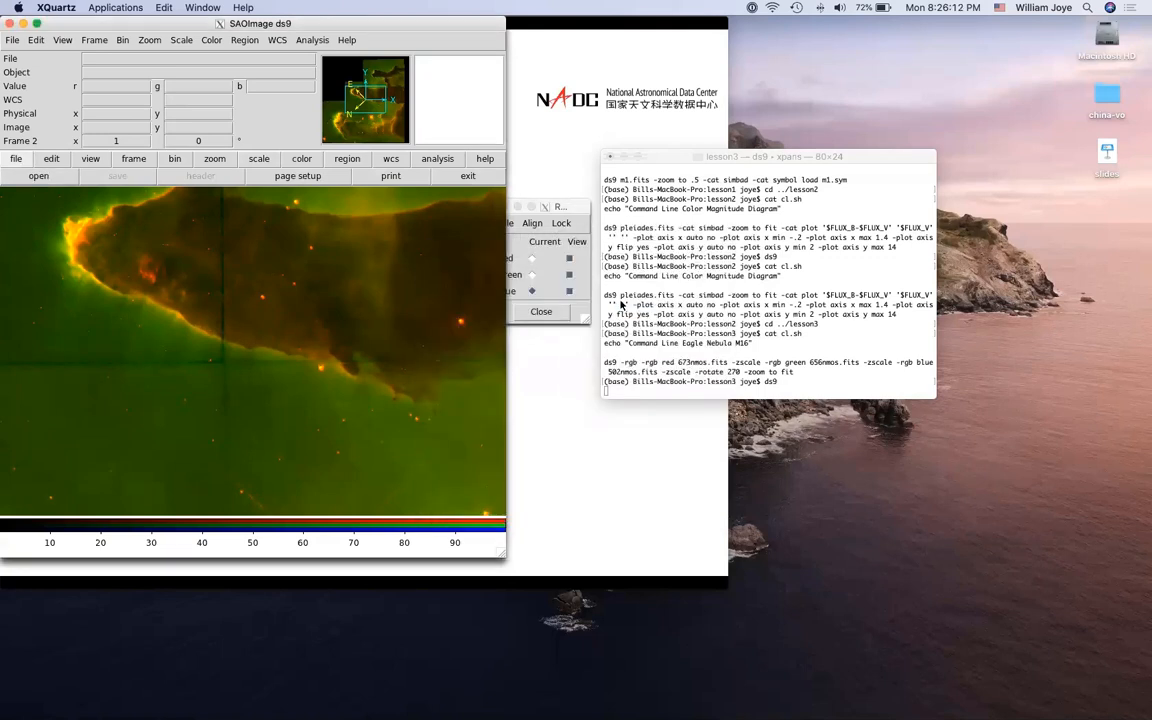
# Apply zscale limits to the blue channel of the RGB frame
pyautogui.click(557, 207)
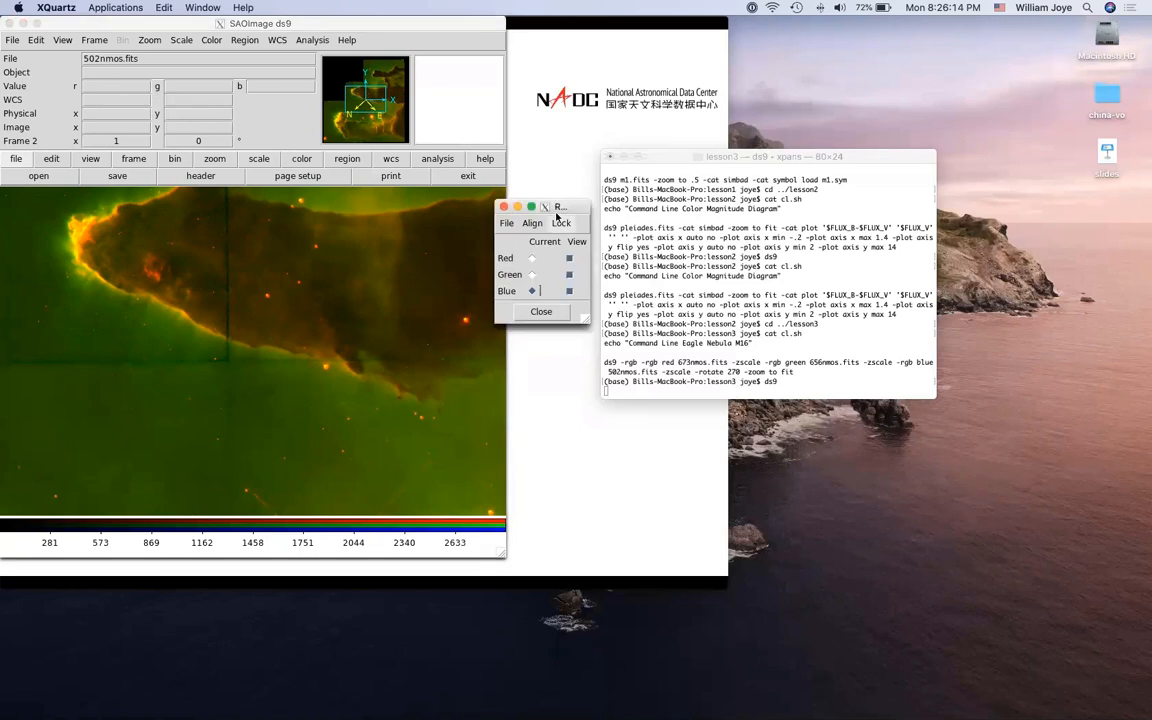
pyautogui.click(259, 159)
pyautogui.click(476, 176)
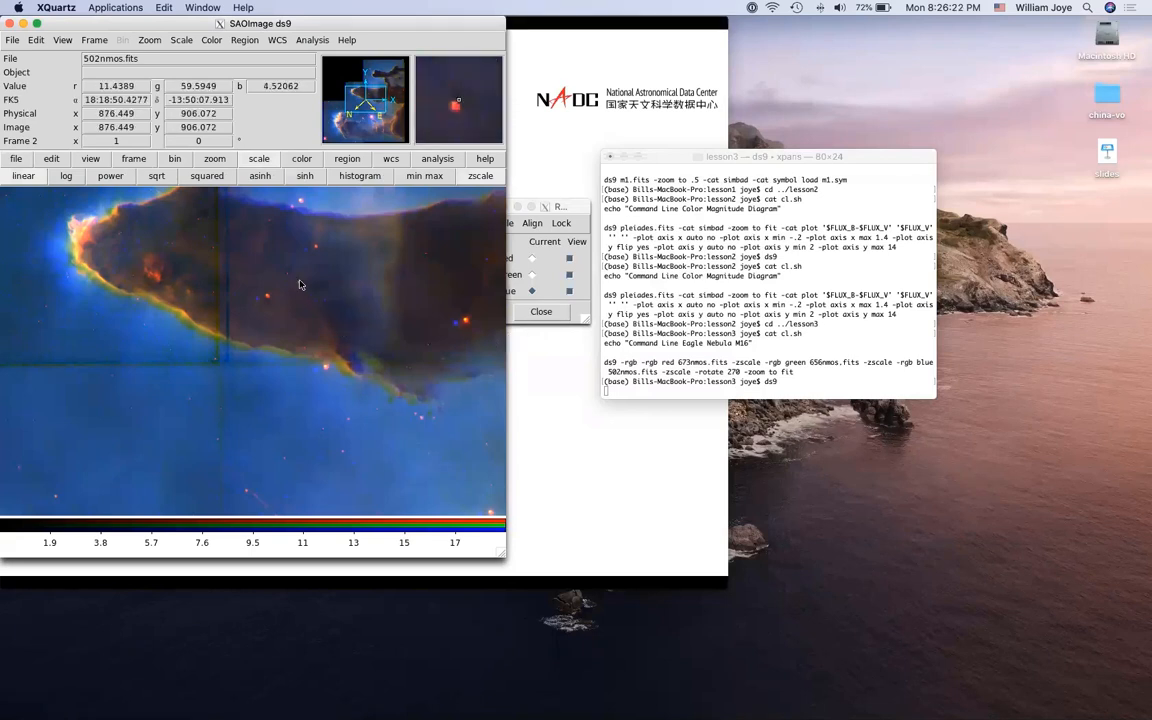
# Rotate the RGB image to 270 degrees and zoom it to fit the frame
pyautogui.click(149, 40)
pyautogui.click(172, 404)
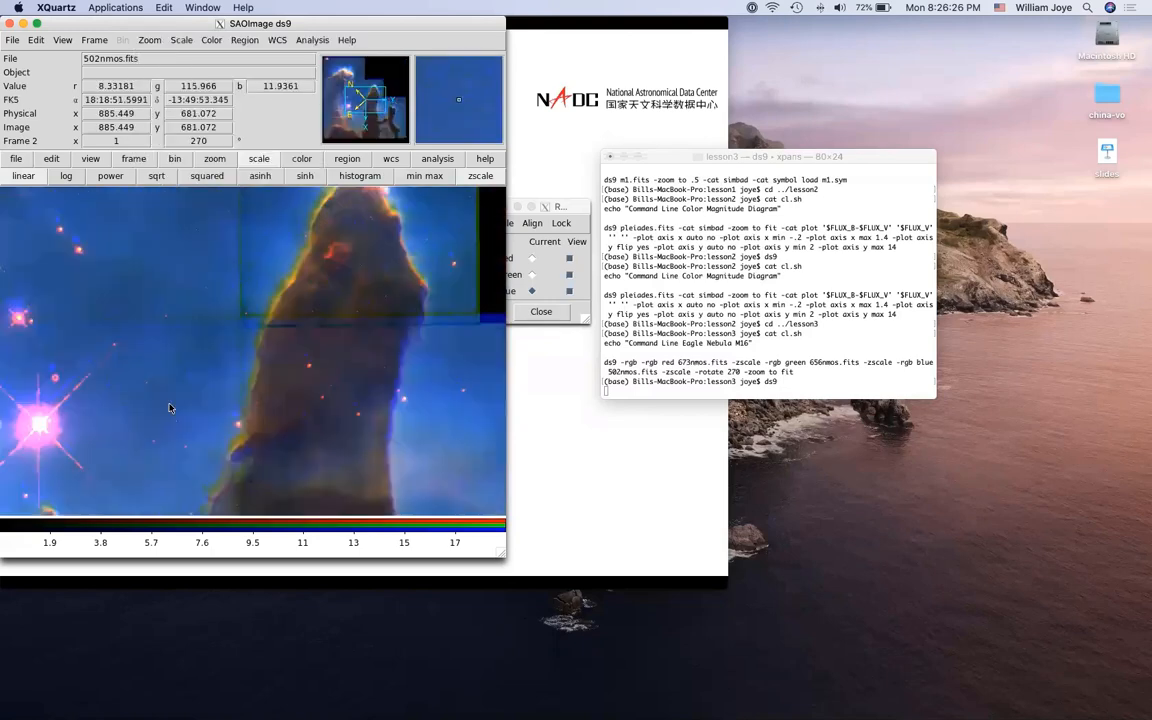
pyautogui.click(222, 160)
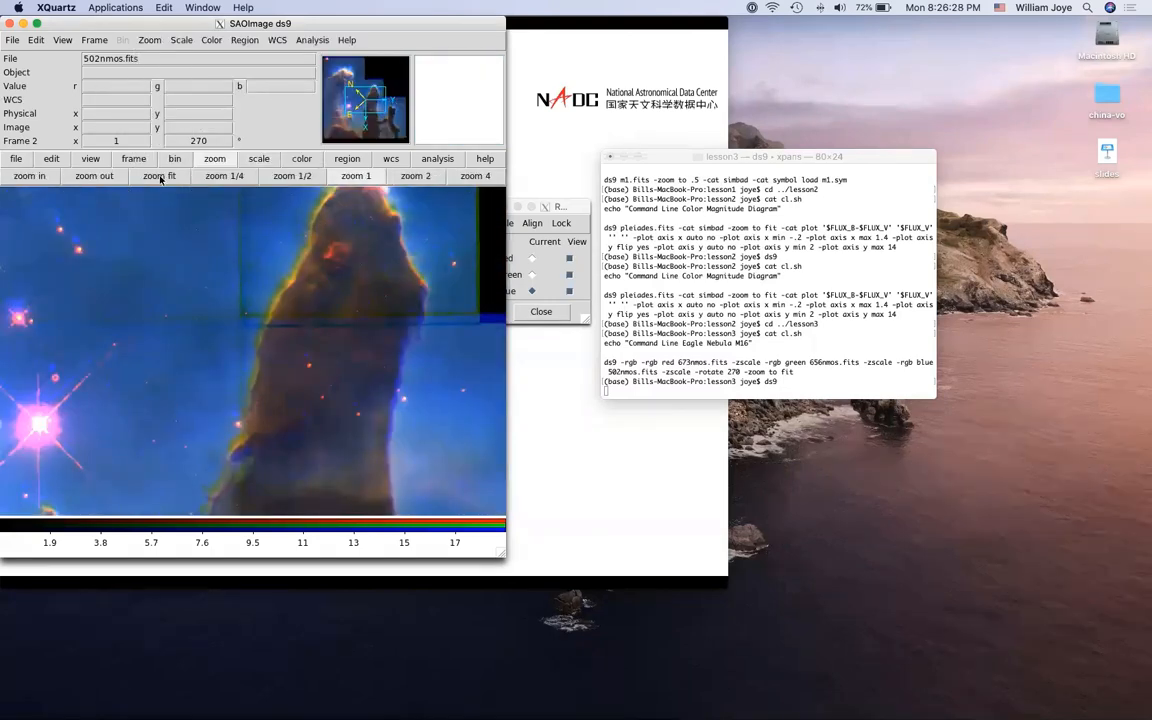
pyautogui.click(158, 177)
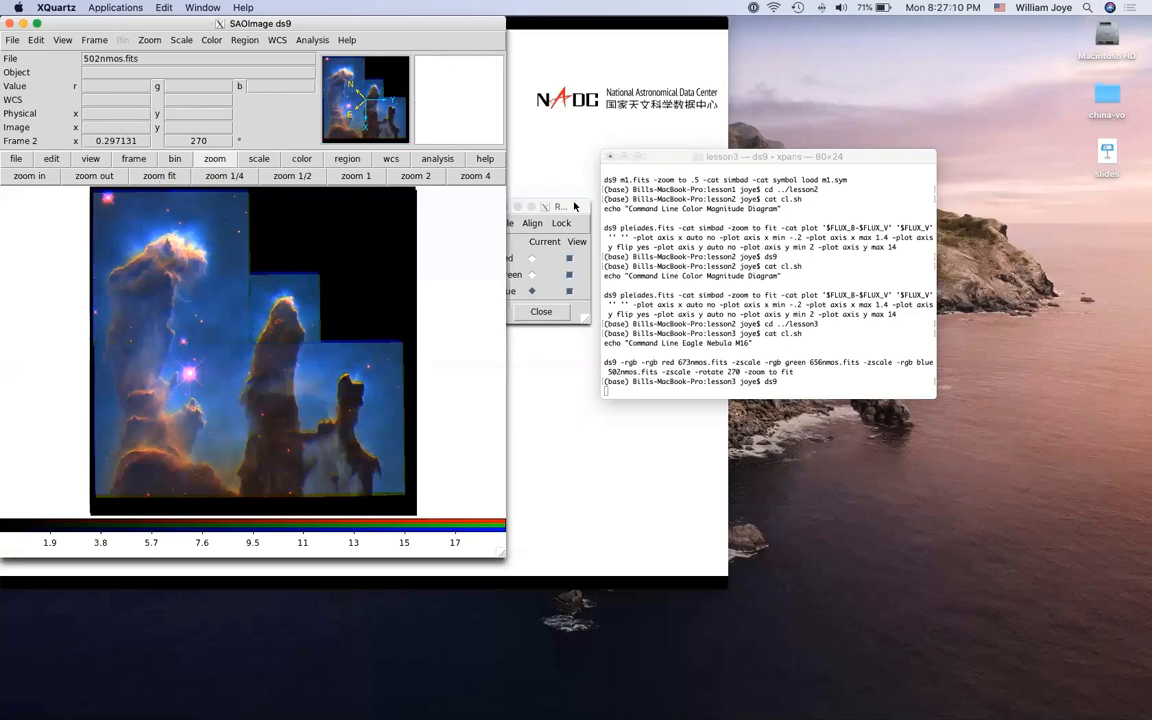
# Hide the green and blue channels, make red the current channel, and adjust its contrast and bias to brighten it
pyautogui.click(572, 271)
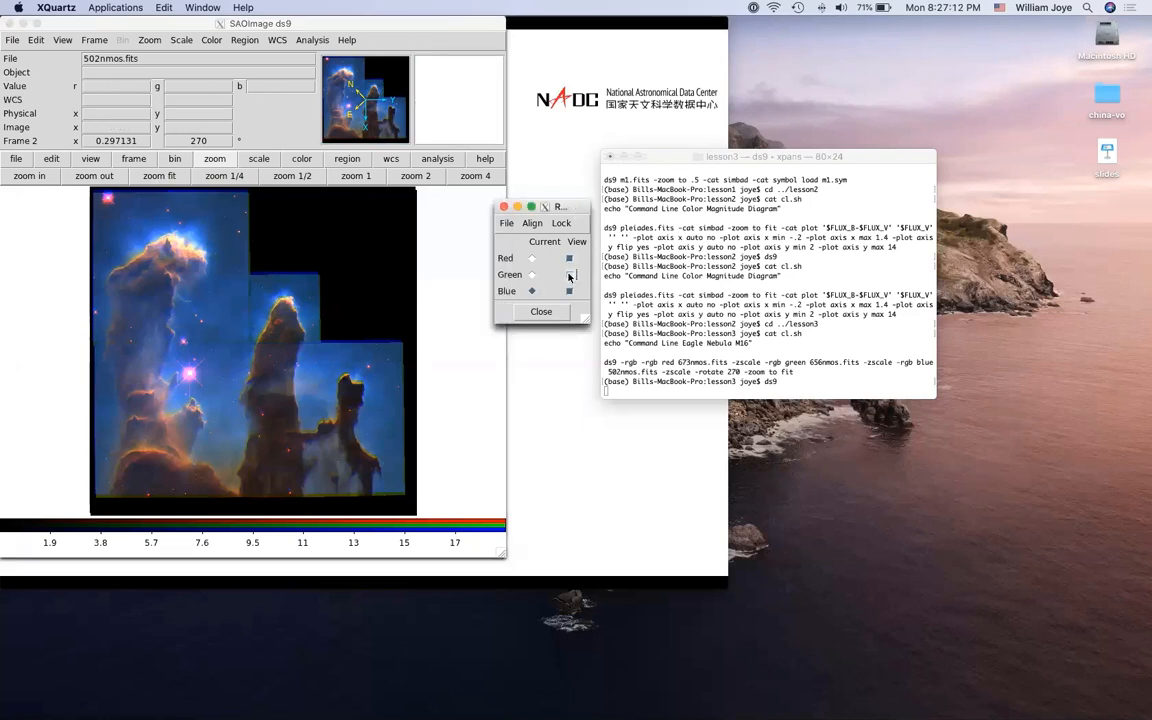
pyautogui.click(569, 274)
pyautogui.click(569, 292)
pyautogui.click(531, 258)
pyautogui.click(488, 286)
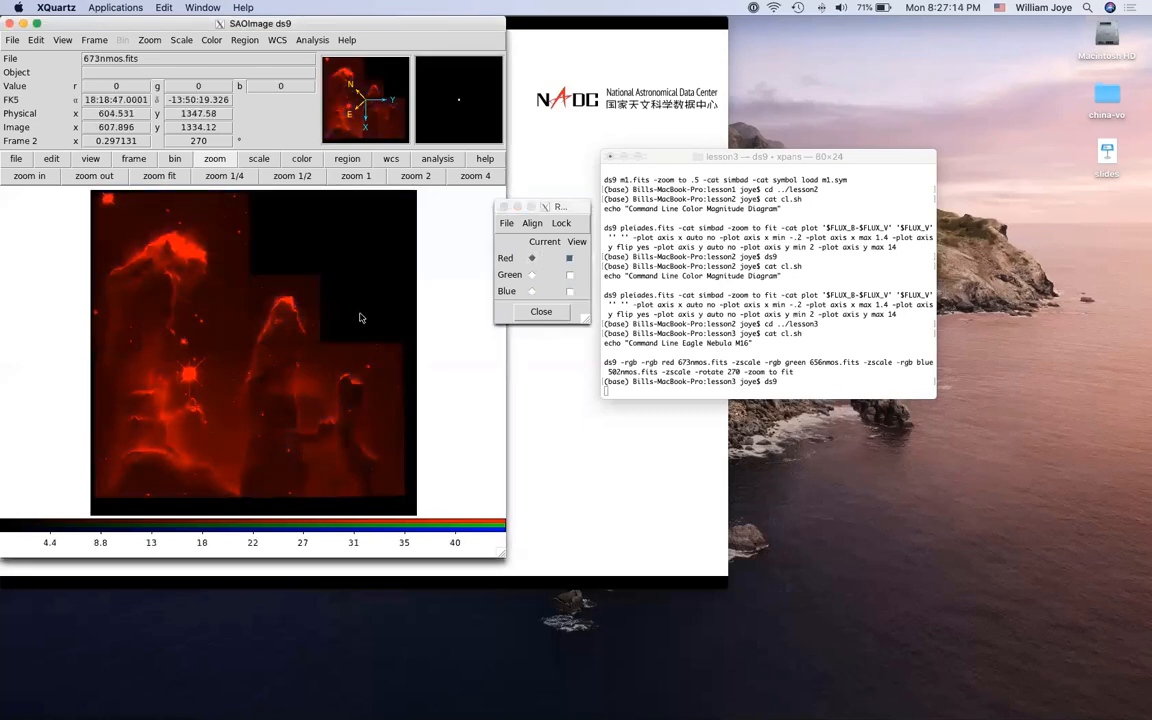
pyautogui.moveTo(321, 299)
pyautogui.mouseDown()
pyautogui.moveTo(122, 281)
pyautogui.moveTo(321, 284)
pyautogui.moveTo(110, 275)
pyautogui.moveTo(325, 282)
pyautogui.mouseUp()
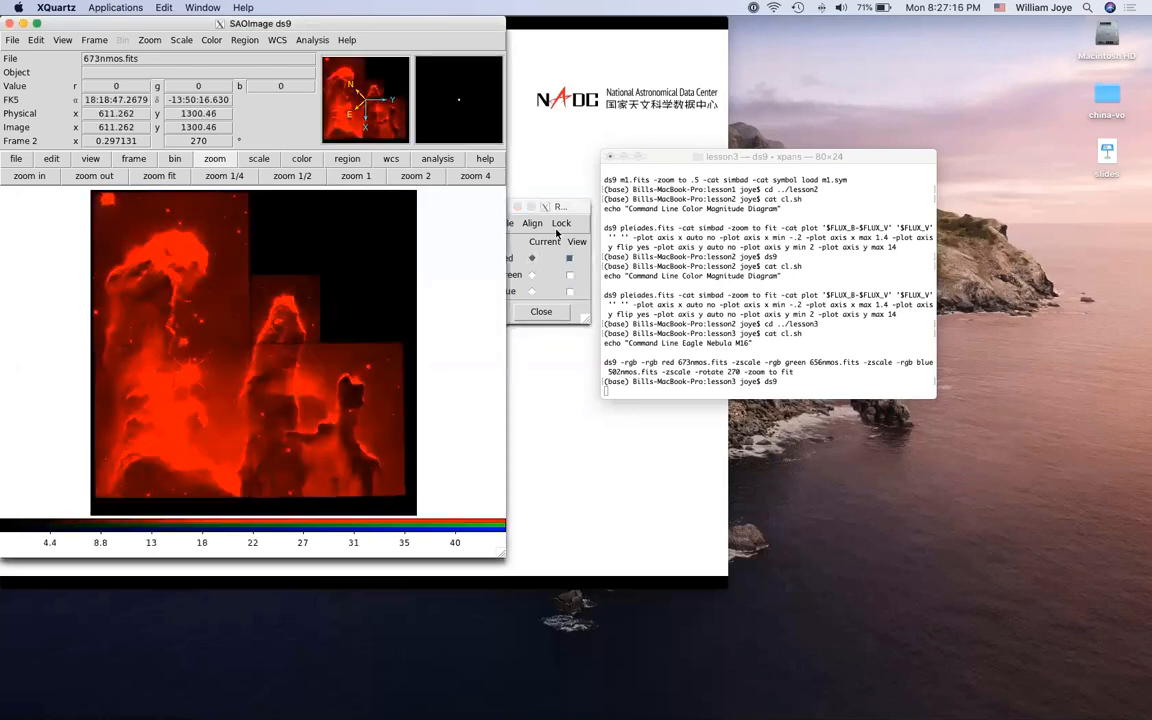
# Make green the current channel, display it without red, and adjust its contrast and bias
pyautogui.click(531, 274)
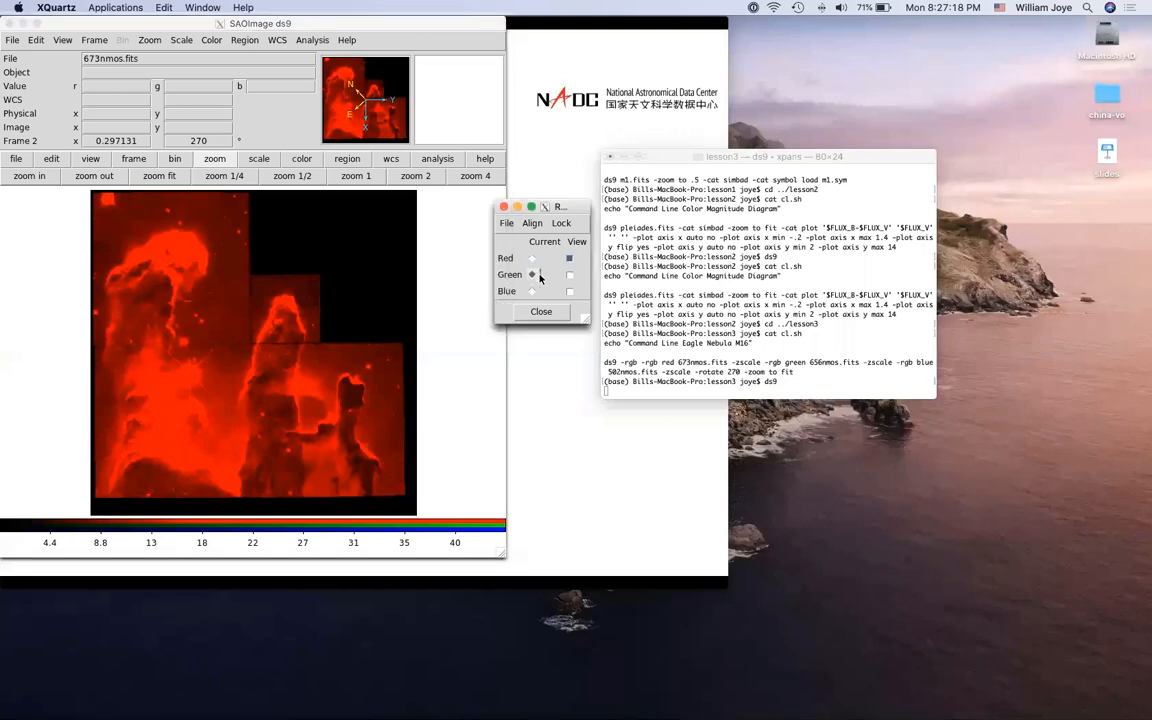
pyautogui.click(570, 275)
pyautogui.click(569, 258)
pyautogui.moveTo(330, 290)
pyautogui.mouseDown()
pyautogui.moveTo(154, 305)
pyautogui.moveTo(177, 286)
pyautogui.moveTo(310, 291)
pyautogui.mouseUp()
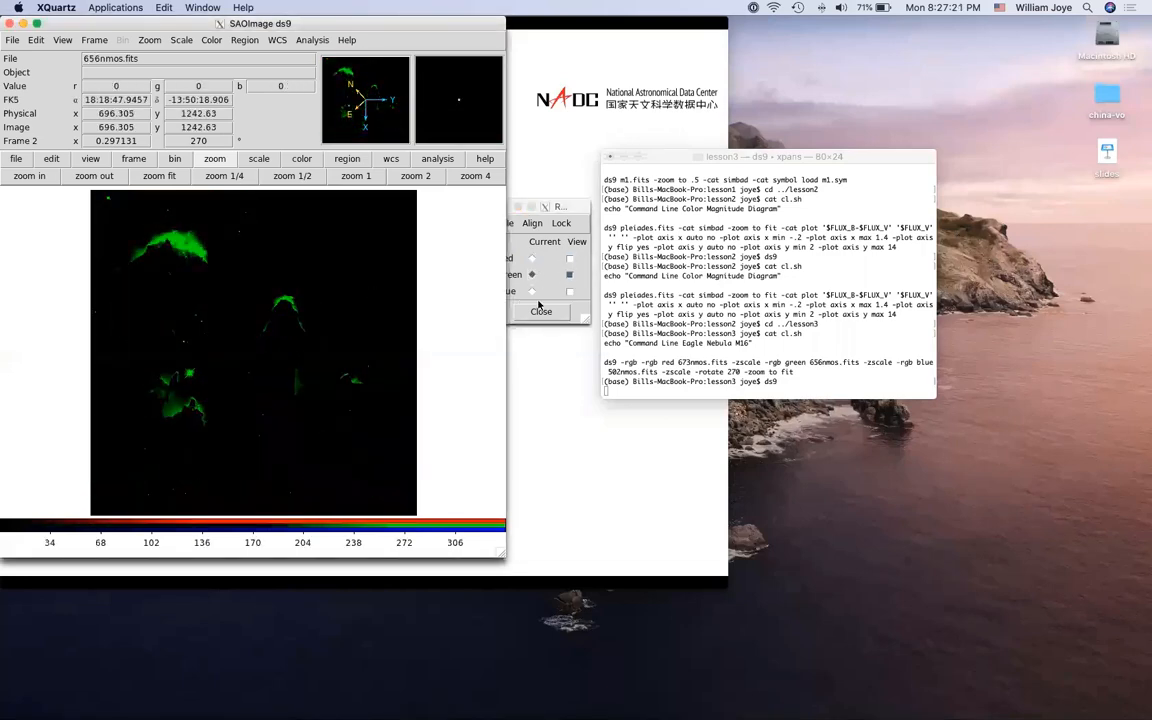
# Make blue the current channel, display it without green, and adjust its contrast and bias
pyautogui.click(531, 291)
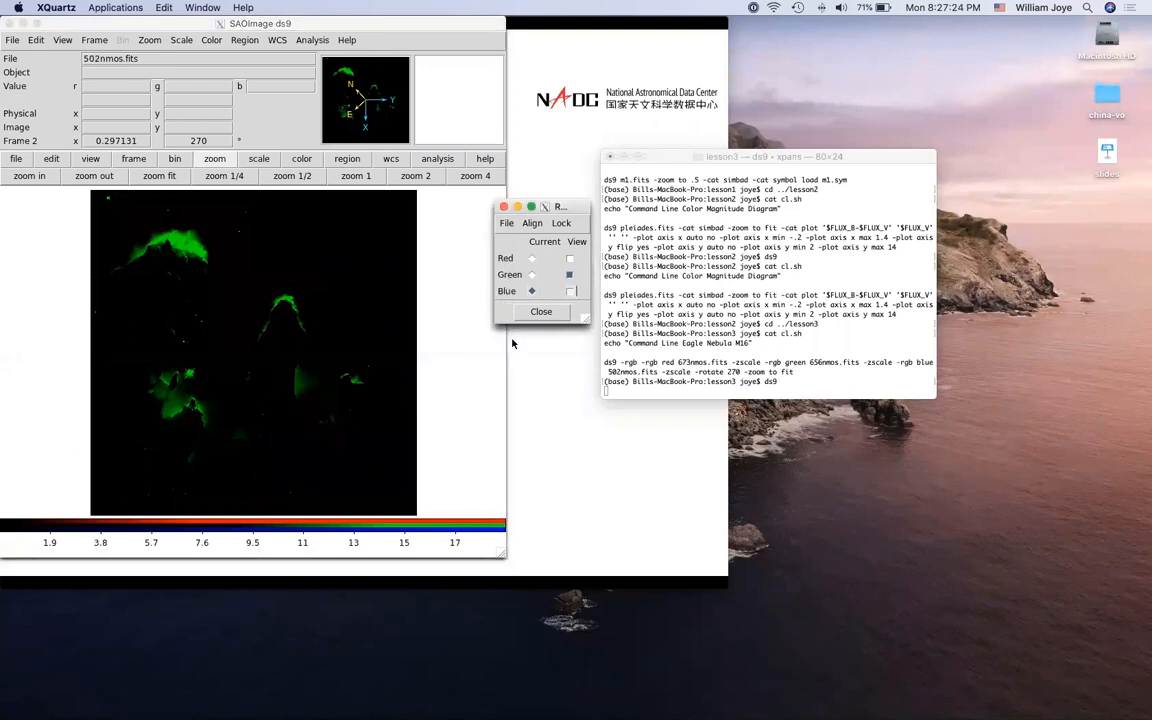
pyautogui.click(569, 291)
pyautogui.moveTo(248, 340); pyautogui.dragTo(290, 332)
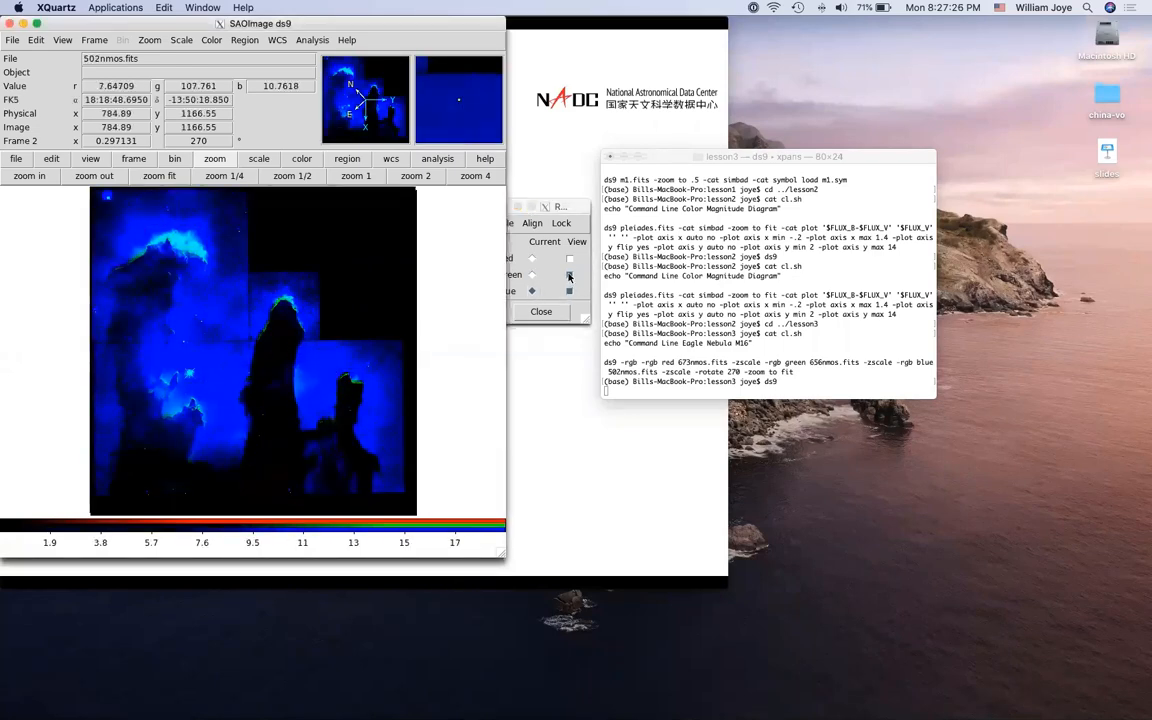
pyautogui.click(569, 277)
pyautogui.click(569, 277)
pyautogui.moveTo(372, 382); pyautogui.dragTo(300, 360)
# Show the red and green channels again and adjust the blue channel's contrast and bias in the combined image
pyautogui.click(569, 262)
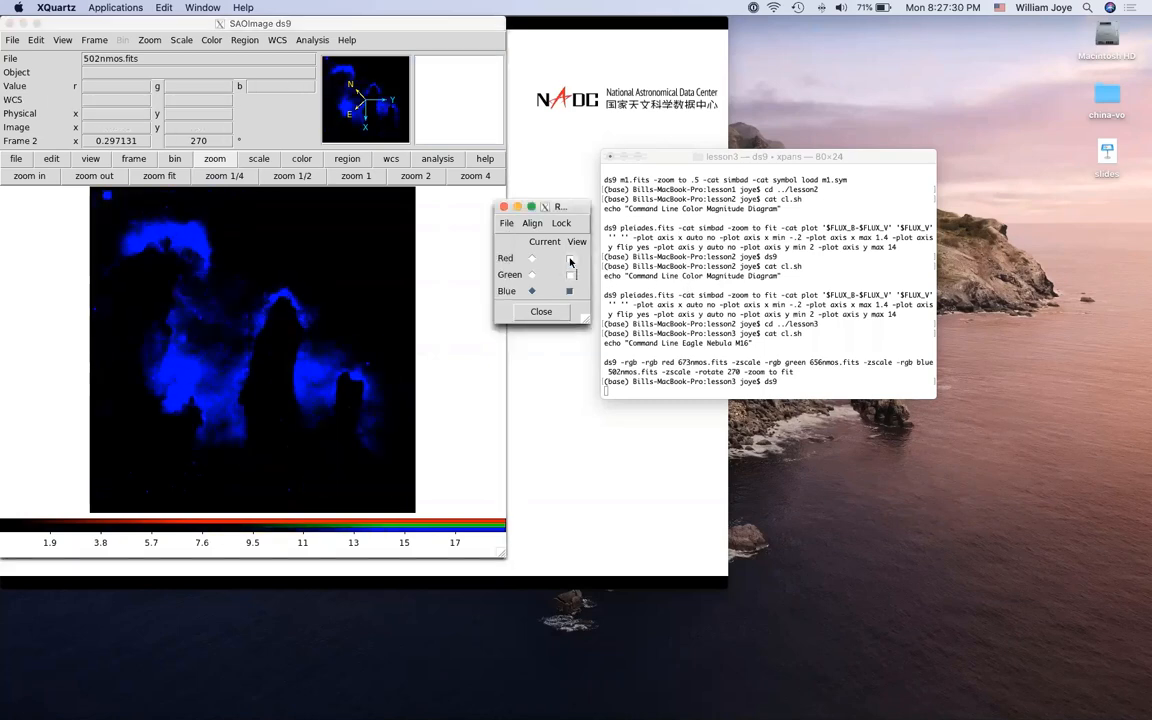
pyautogui.click(569, 258)
pyautogui.click(569, 274)
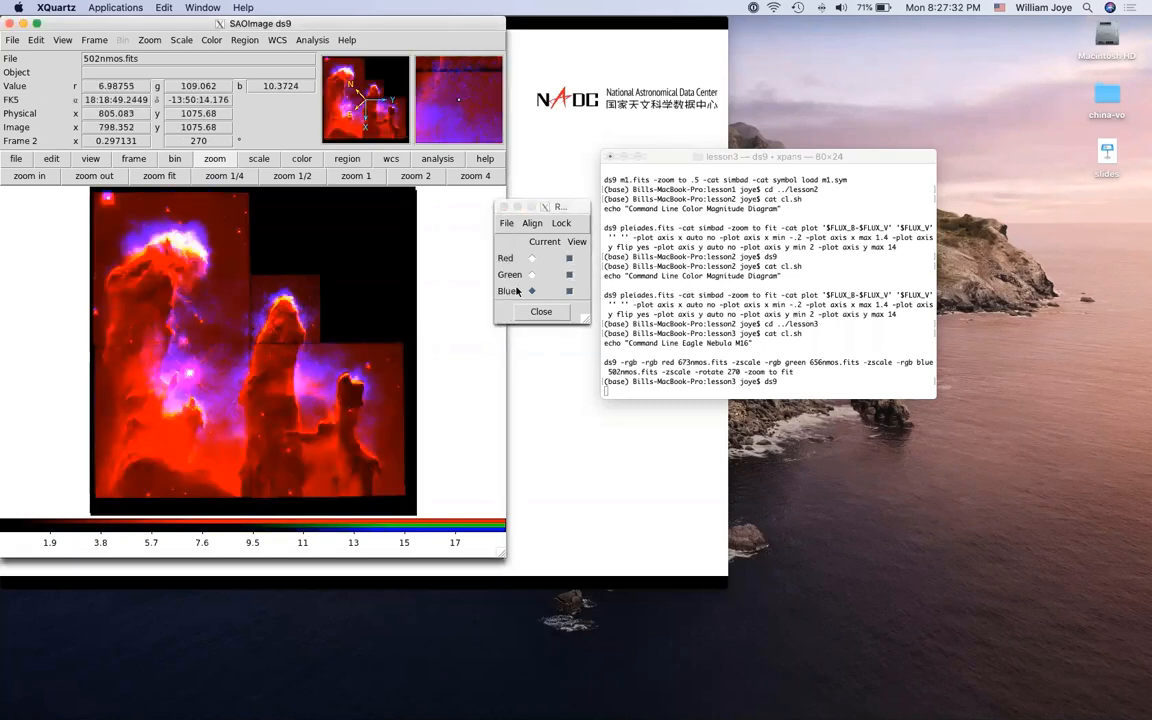
pyautogui.click(305, 383)
pyautogui.moveTo(303, 380); pyautogui.dragTo(551, 299)
# Make green the current channel and adjust its contrast and bias in the combined image
pyautogui.click(532, 275)
pyautogui.click(532, 275)
pyautogui.click(379, 385)
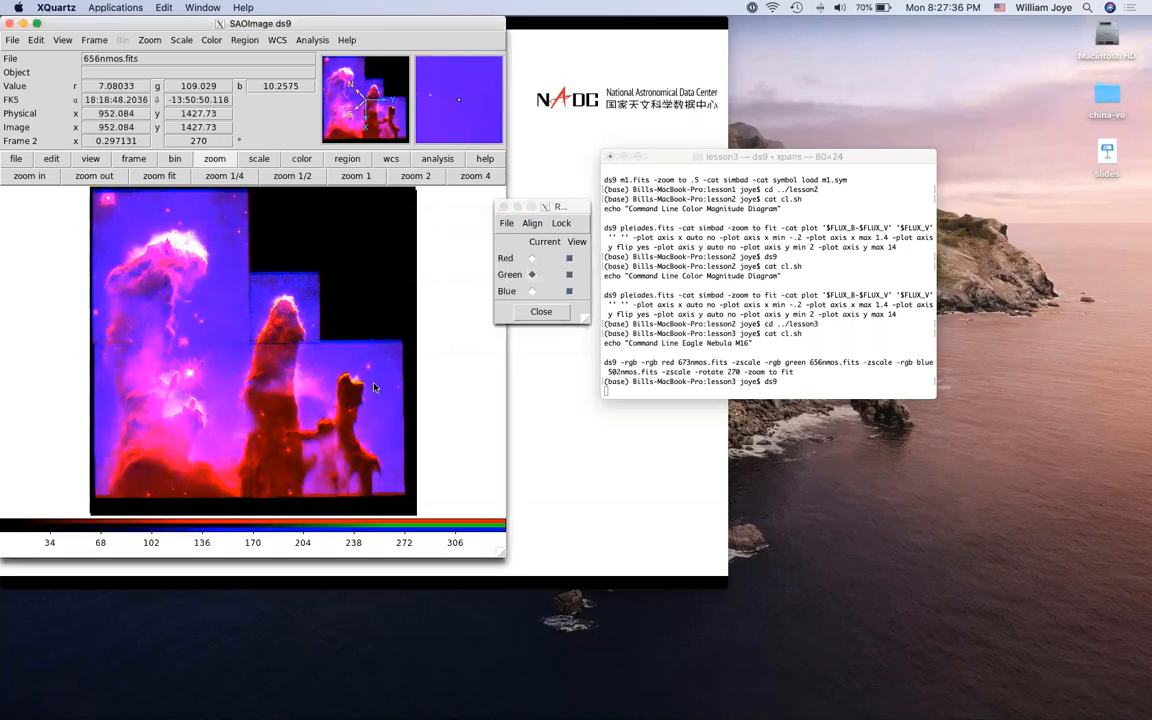
pyautogui.moveTo(379, 385); pyautogui.dragTo(222, 338)
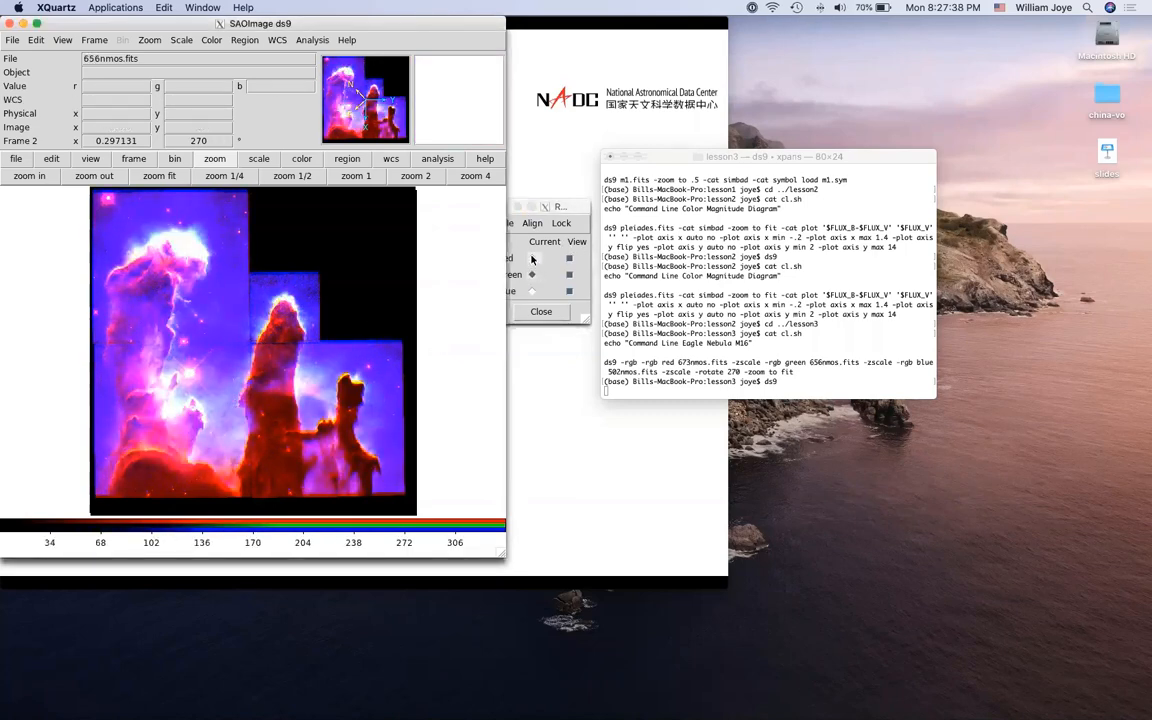
# Make red the current channel and adjust its contrast and bias in the combined image
pyautogui.click(532, 260)
pyautogui.click(532, 260)
pyautogui.click(397, 347)
pyautogui.moveTo(397, 347); pyautogui.dragTo(366, 300)
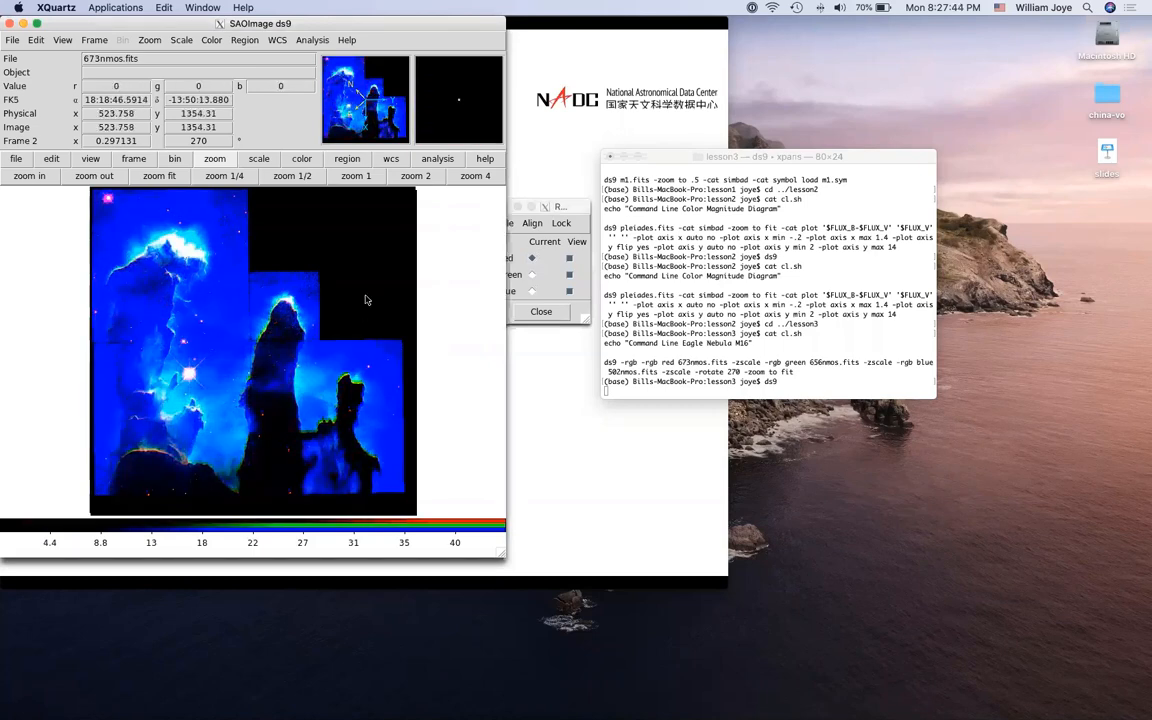
# Lock the colorbar across the RGB channels and adjust the contrast and bias of all three together
pyautogui.click(568, 207)
pyautogui.click(561, 223)
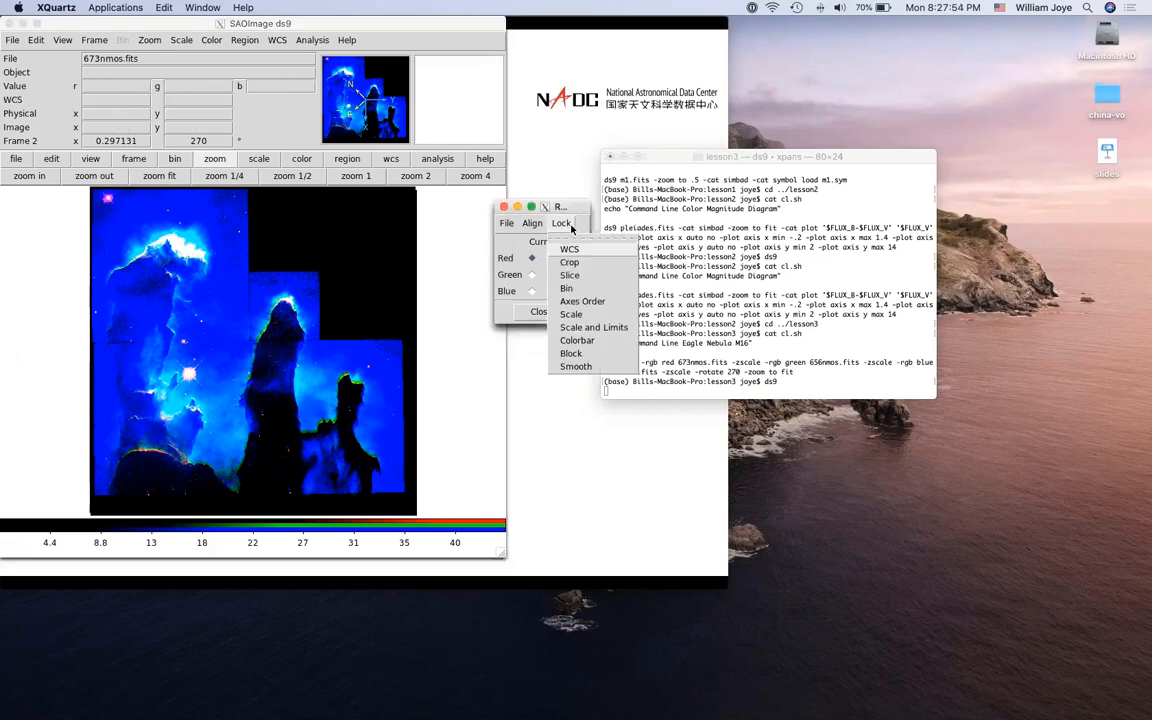
pyautogui.click(567, 288)
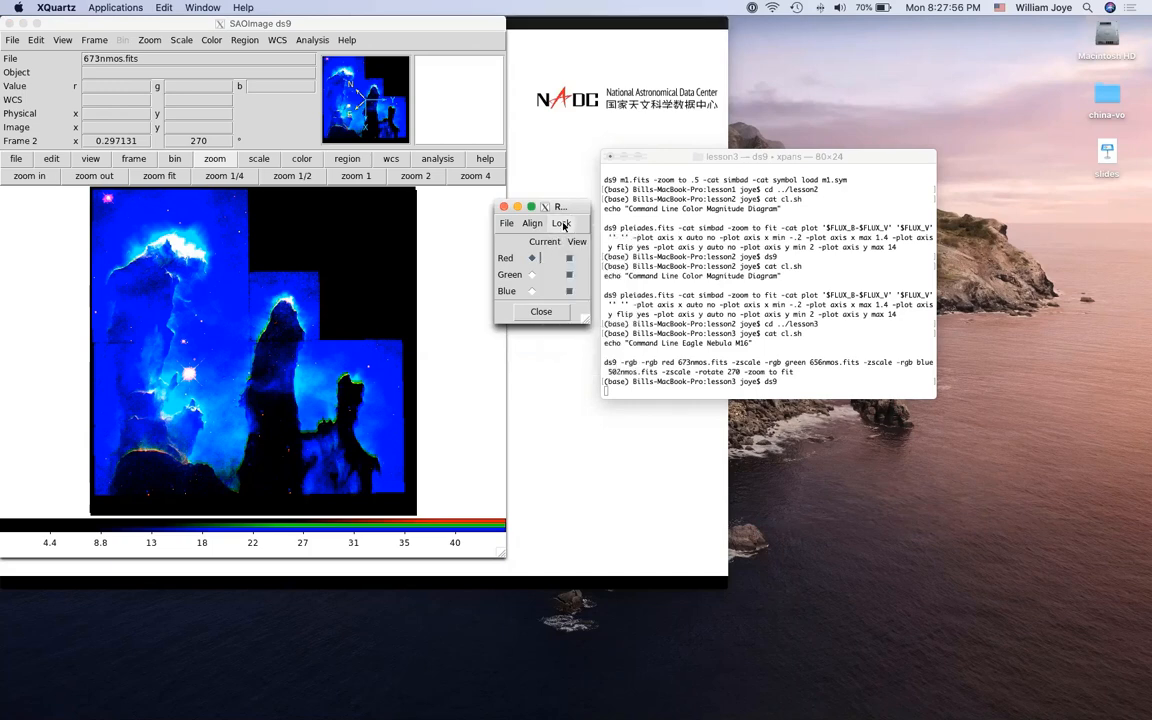
pyautogui.click(374, 298)
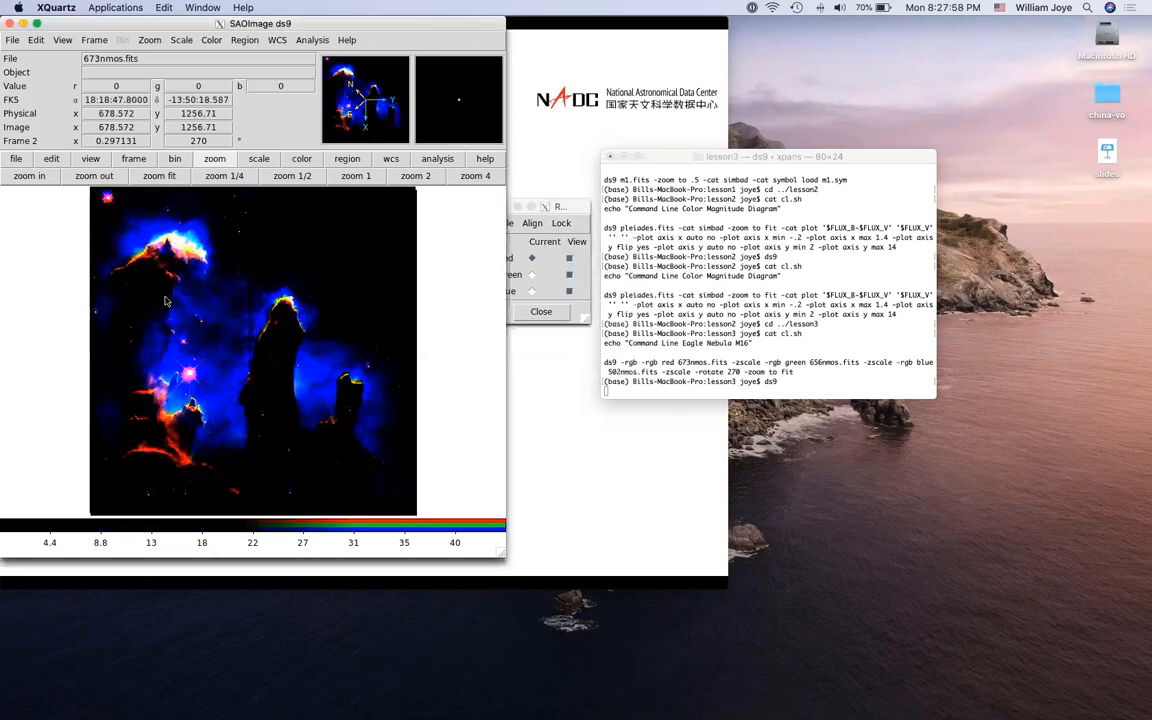
pyautogui.moveTo(315, 308); pyautogui.dragTo(200, 215)
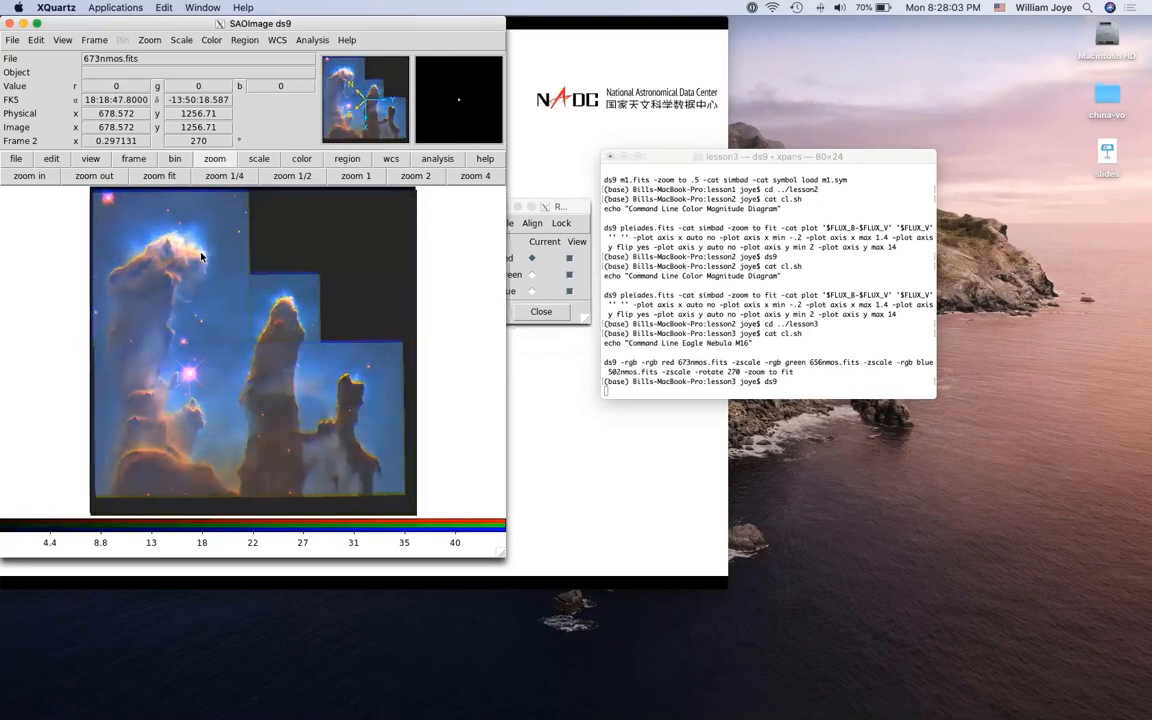
# Exit ds9 and advance the slides to Lesson 4: Working with IFU Data
pyautogui.click(20, 160)
pyautogui.click(472, 176)
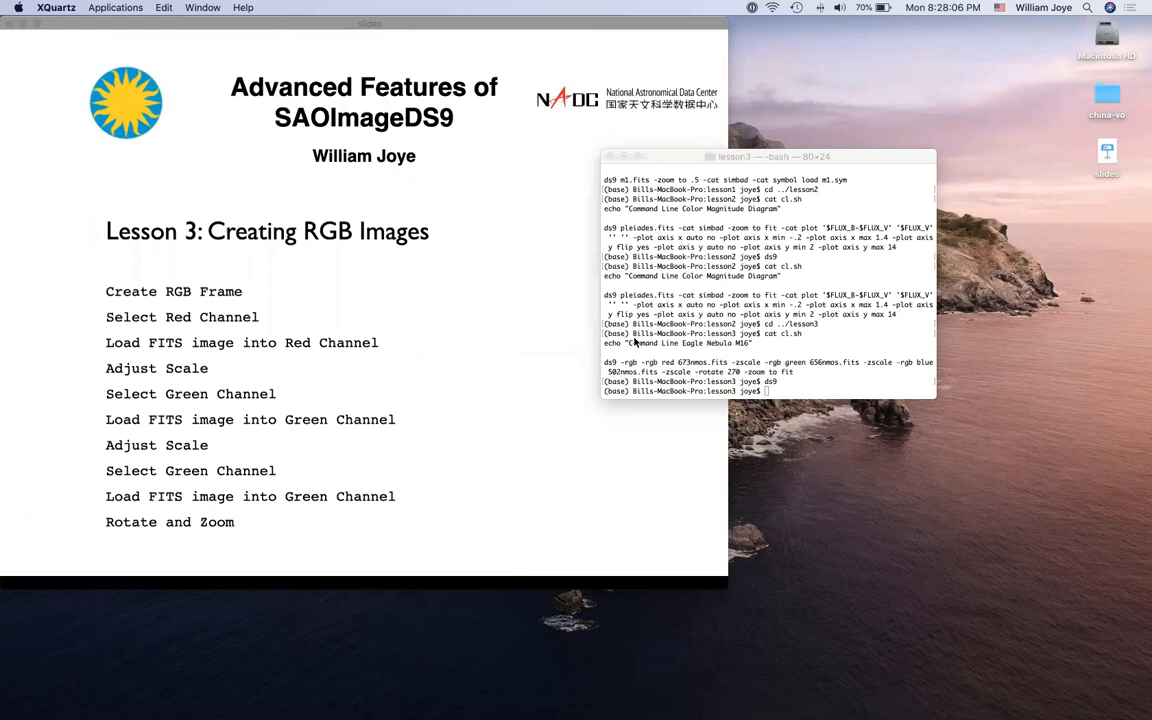
pyautogui.click(503, 276)
pyautogui.click(503, 276)
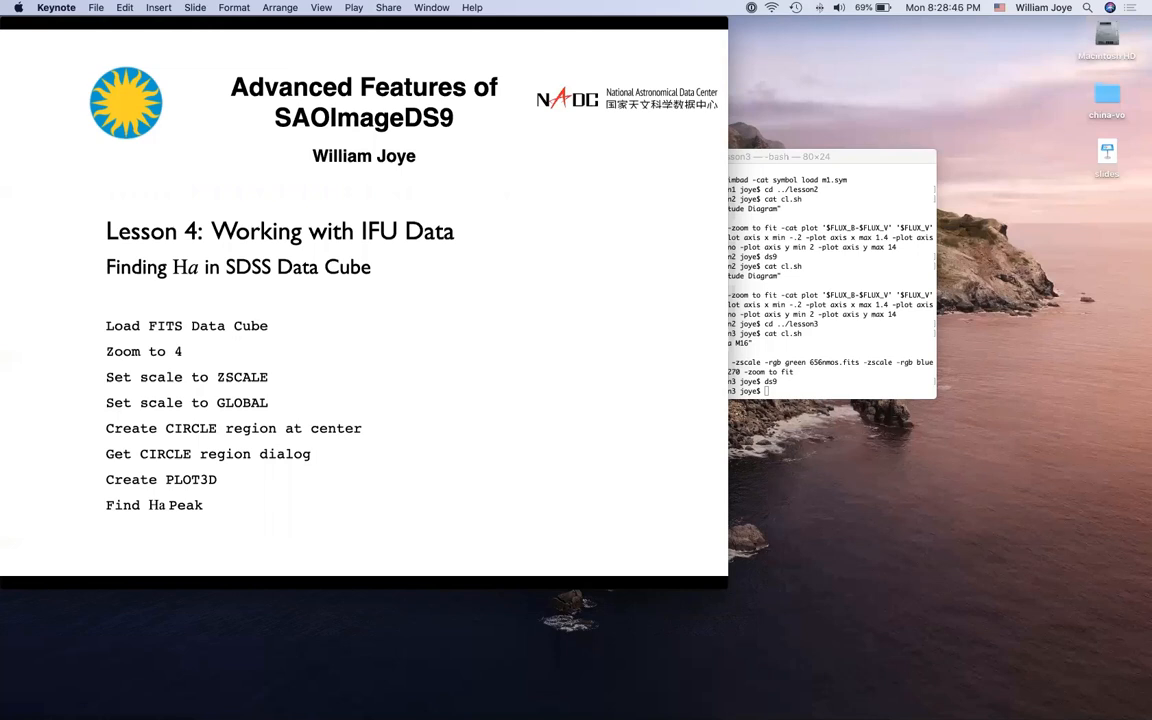
# Switch to Terminal and change to the ../lesson4 directory
pyautogui.click(850, 349)
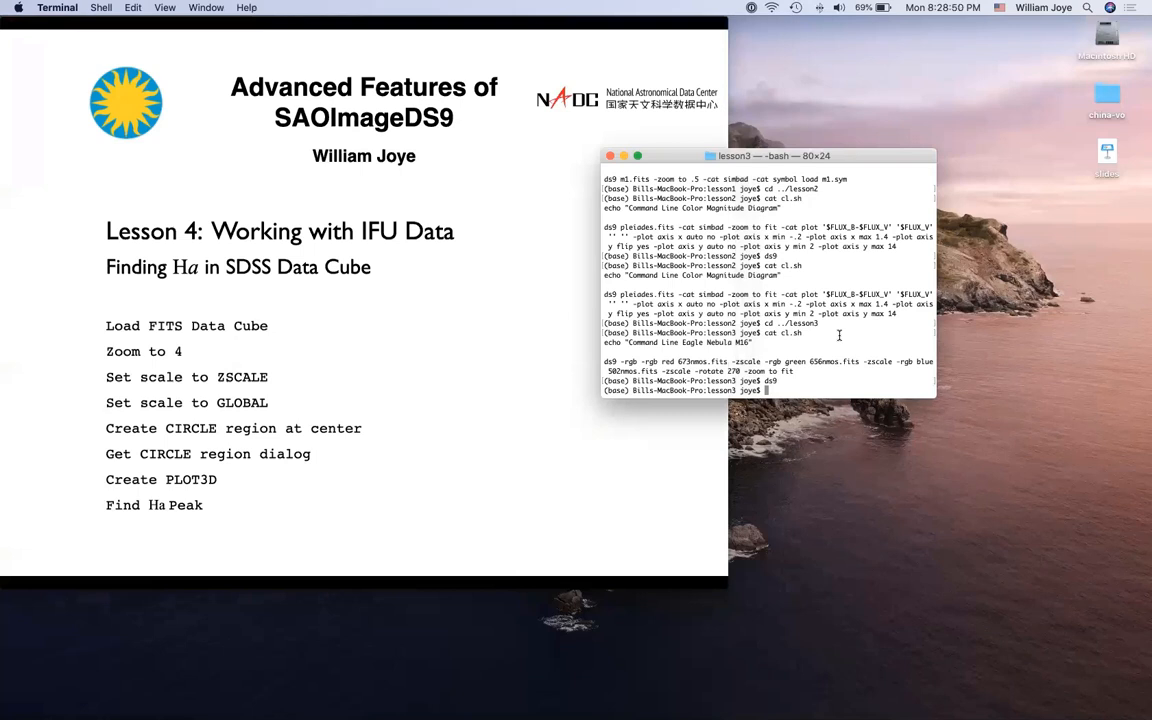
pyautogui.write('cd ../lex')
pyautogui.press('BackSpace')
pyautogui.write('sson4')
pyautogui.press('Return')
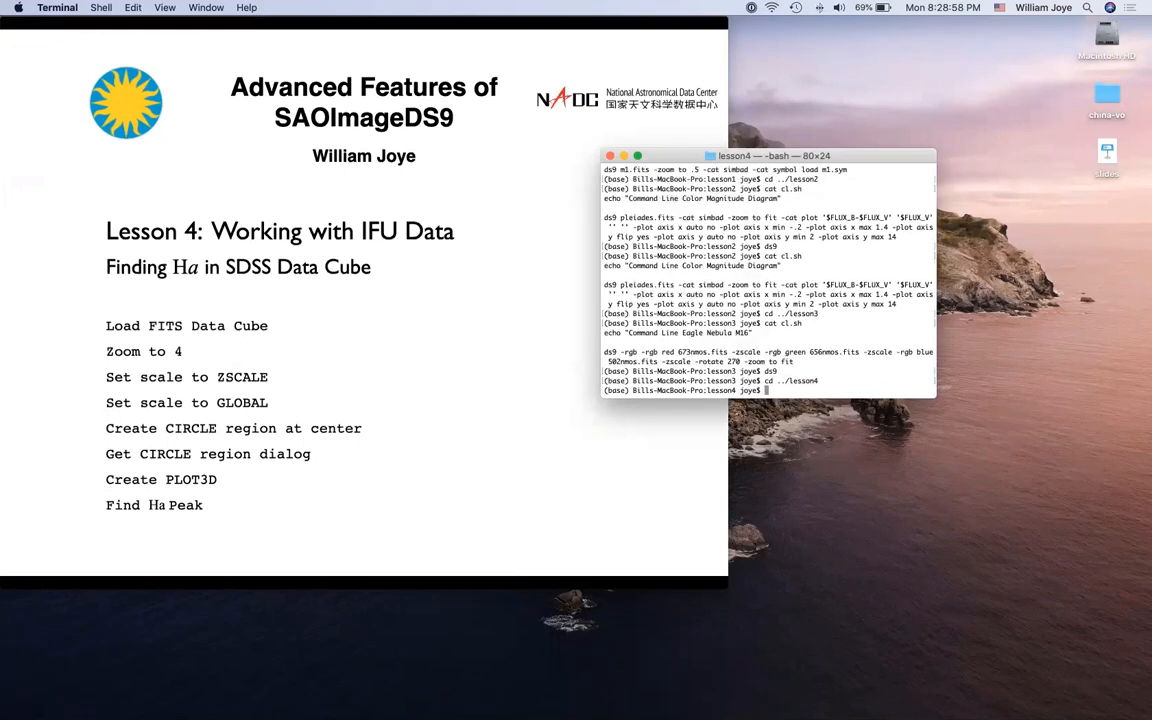
# List the files in the lesson4 directory and launch ds9 from there
pyautogui.write('ls')
pyautogui.press('Return')
pyautogui.write('ds9')
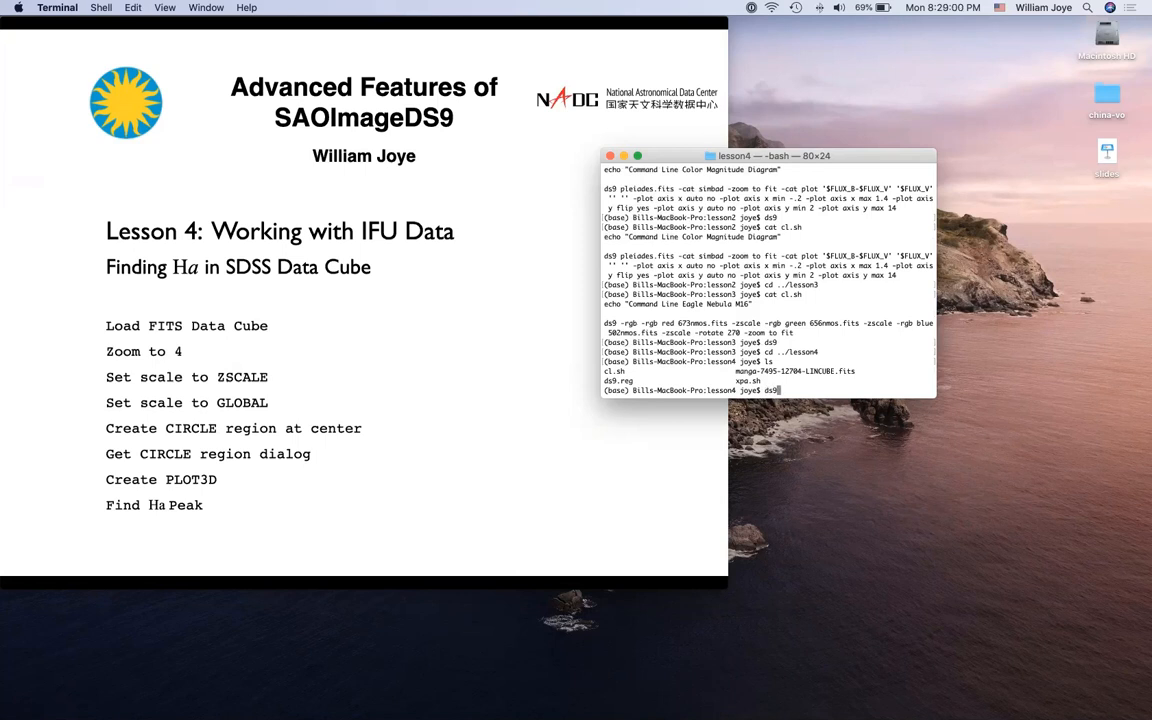
pyautogui.press('Return')
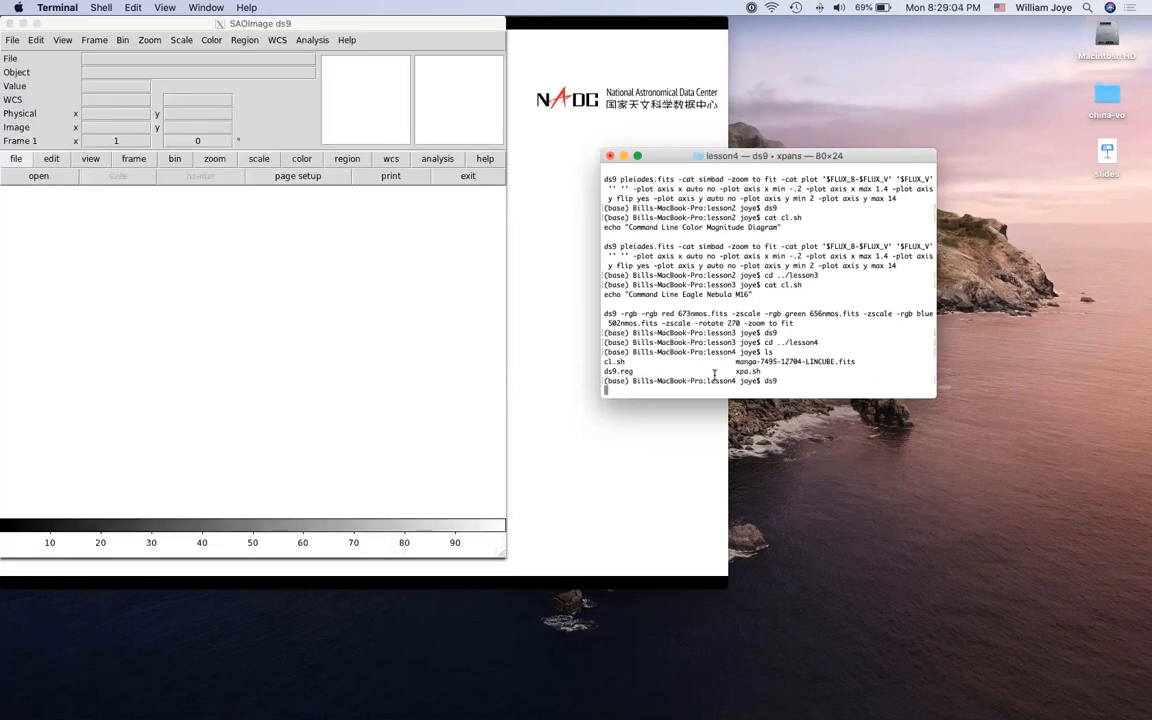
# Open the FITS data cube manga-7495-12704-LINCUBE.fits in ds9
pyautogui.click(51, 180)
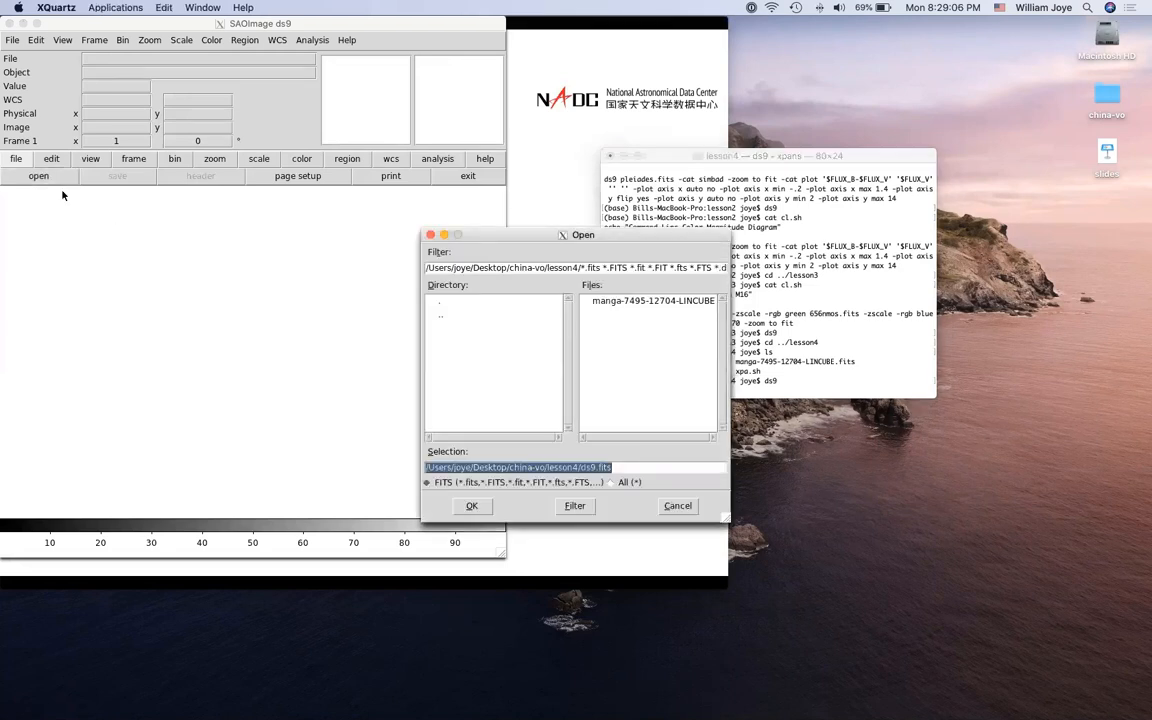
pyautogui.click(633, 302)
pyautogui.doubleClick(633, 302)
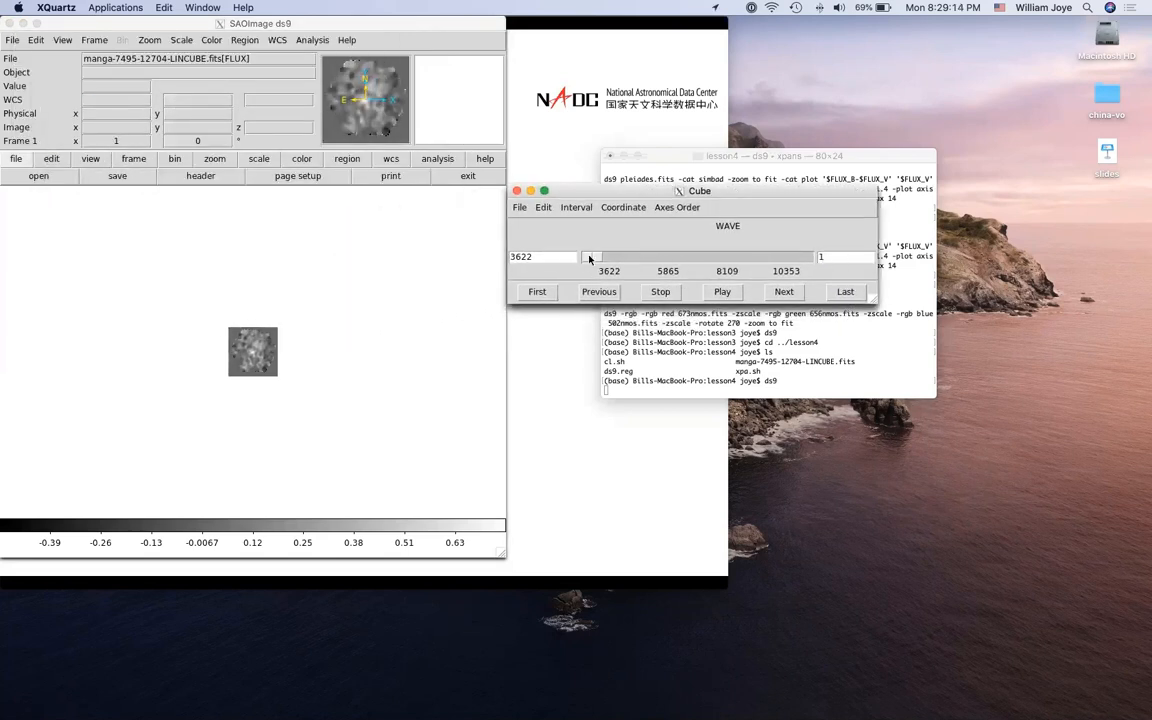
# Scan the cube's WAVE axis to the last slice and back to slice 1, and move the Cube dialog below the terminal
pyautogui.moveTo(589, 258); pyautogui.dragTo(808, 260)
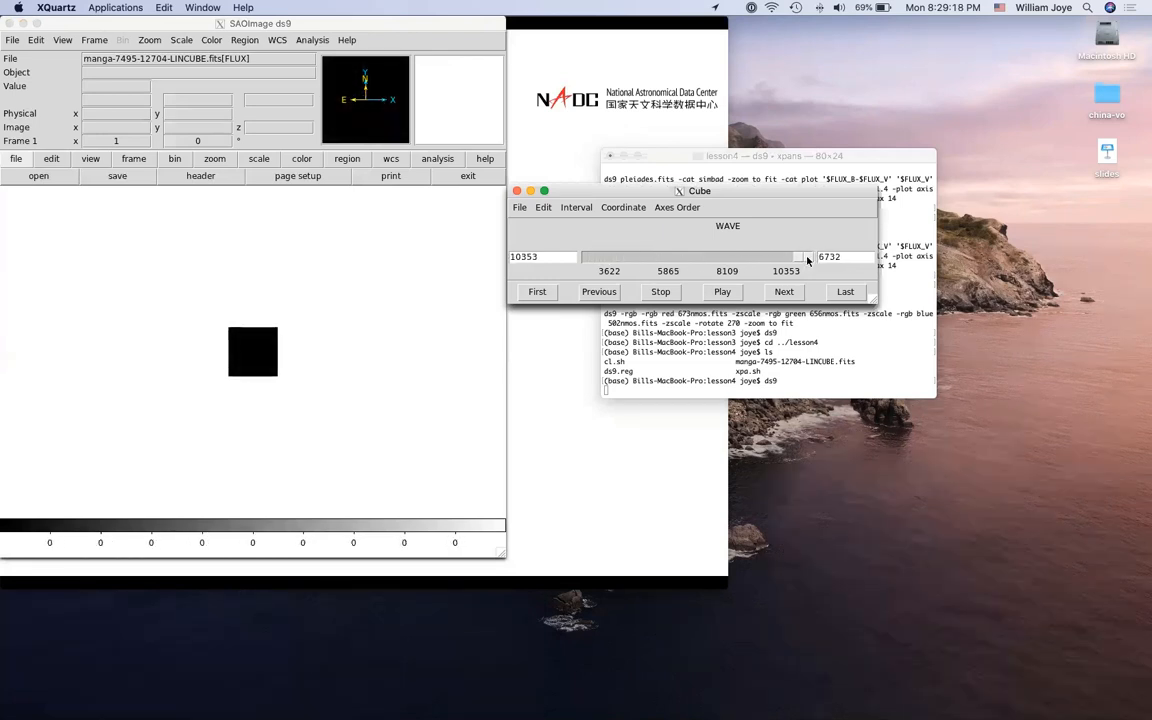
pyautogui.moveTo(808, 261); pyautogui.dragTo(580, 257)
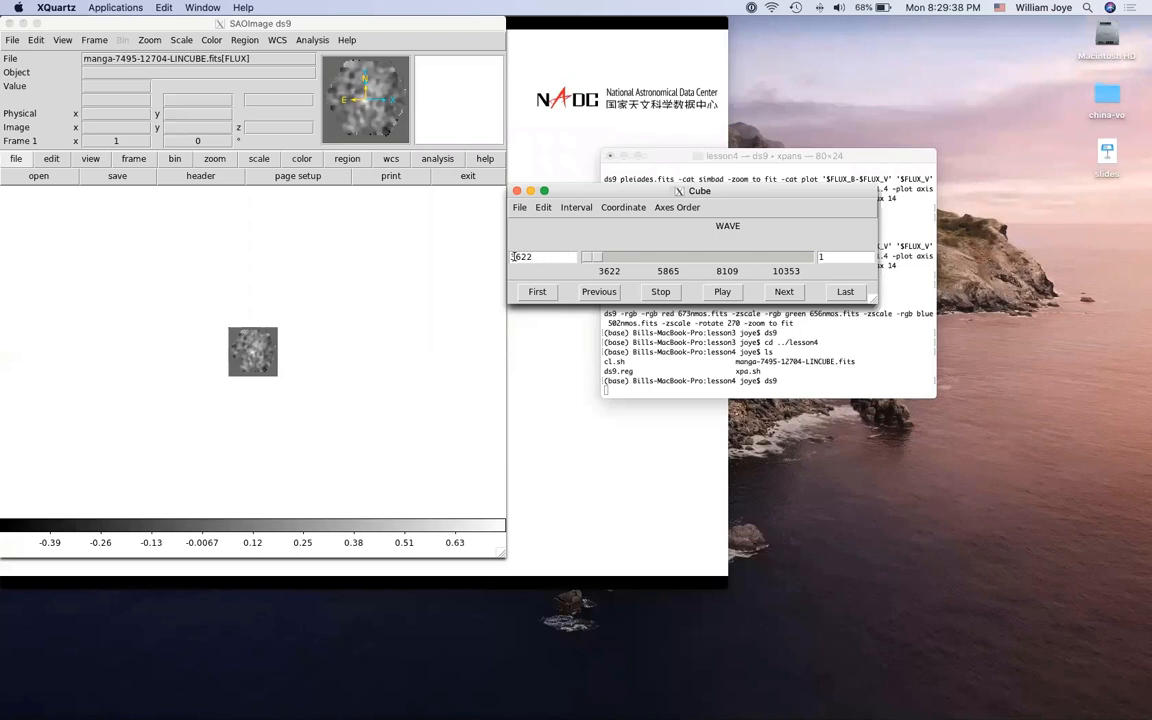
pyautogui.moveTo(594, 258)
pyautogui.mouseDown()
pyautogui.moveTo(802, 255)
pyautogui.moveTo(577, 250)
pyautogui.mouseUp()
pyautogui.click(450, 350)
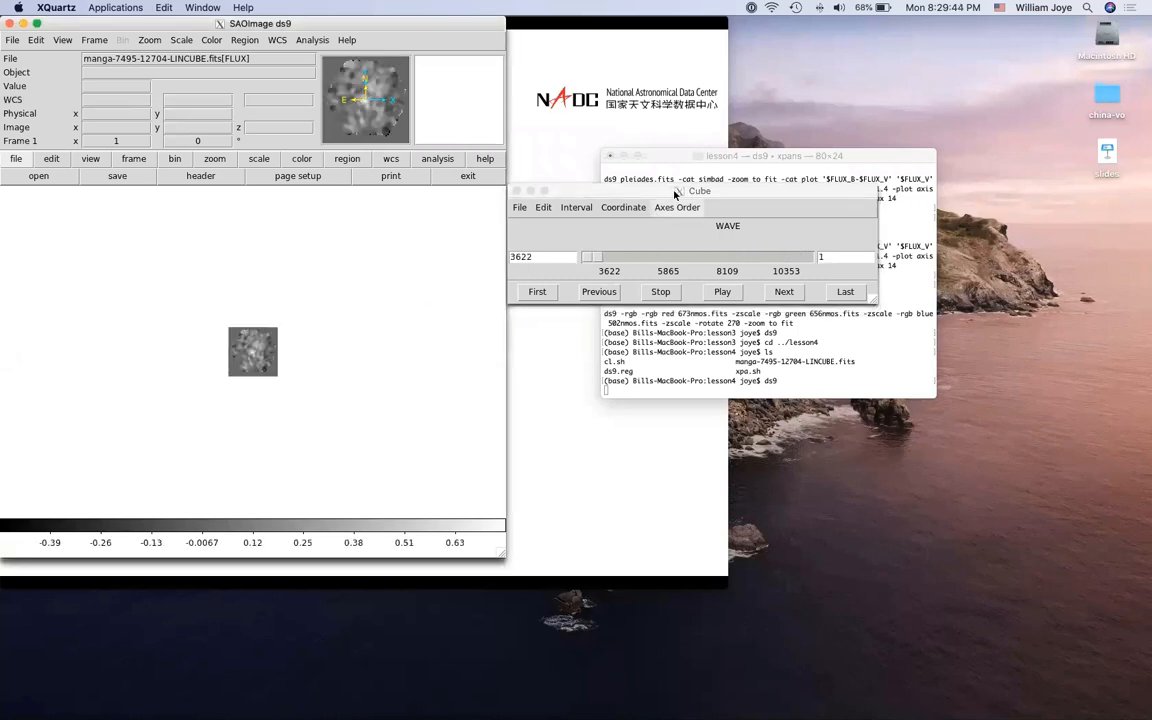
pyautogui.moveTo(675, 193); pyautogui.dragTo(702, 424)
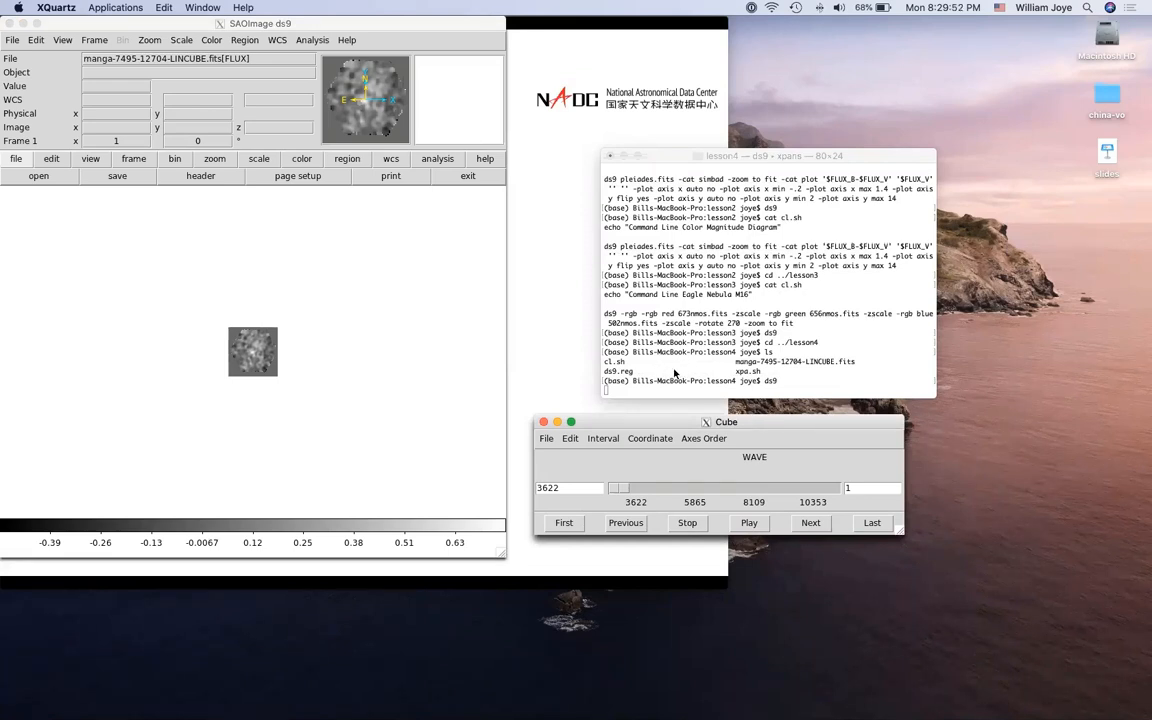
# Switch to the terminal, suspend the running ds9 process and resume it in the background
pyautogui.click(688, 363)
pyautogui.hotkey('ctrl', 'z')
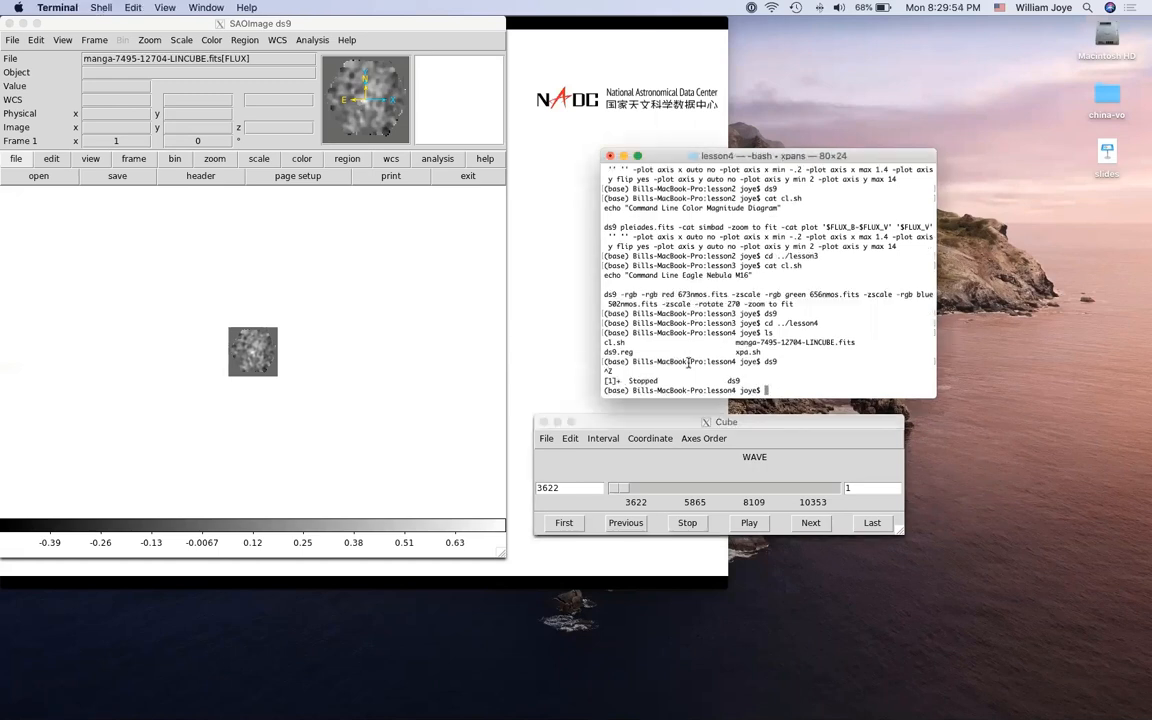
pyautogui.write('bg')
pyautogui.press('Return')
# Print the contents of the cl.sh script in the terminal
pyautogui.write('cat ')
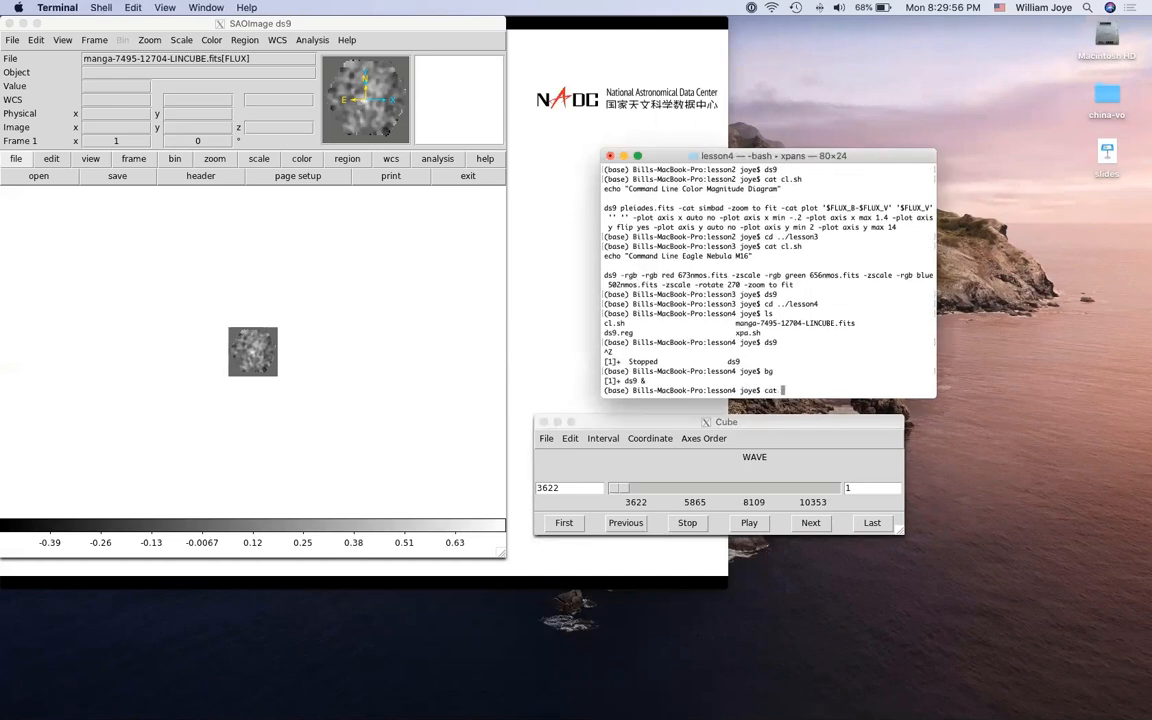
pyautogui.write('cl.sh')
pyautogui.press('Return')
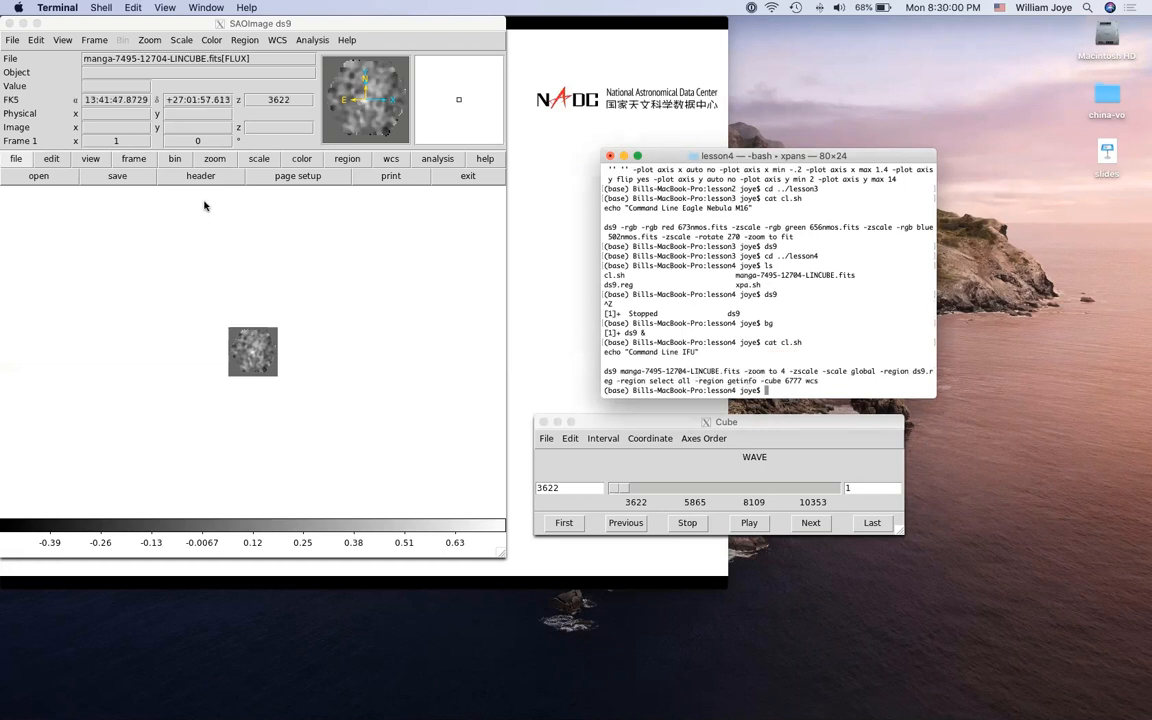
# Return to ds9, review the zoom options and the Menus and Buttons preferences, and close the preferences
pyautogui.click(207, 163)
pyautogui.click(210, 160)
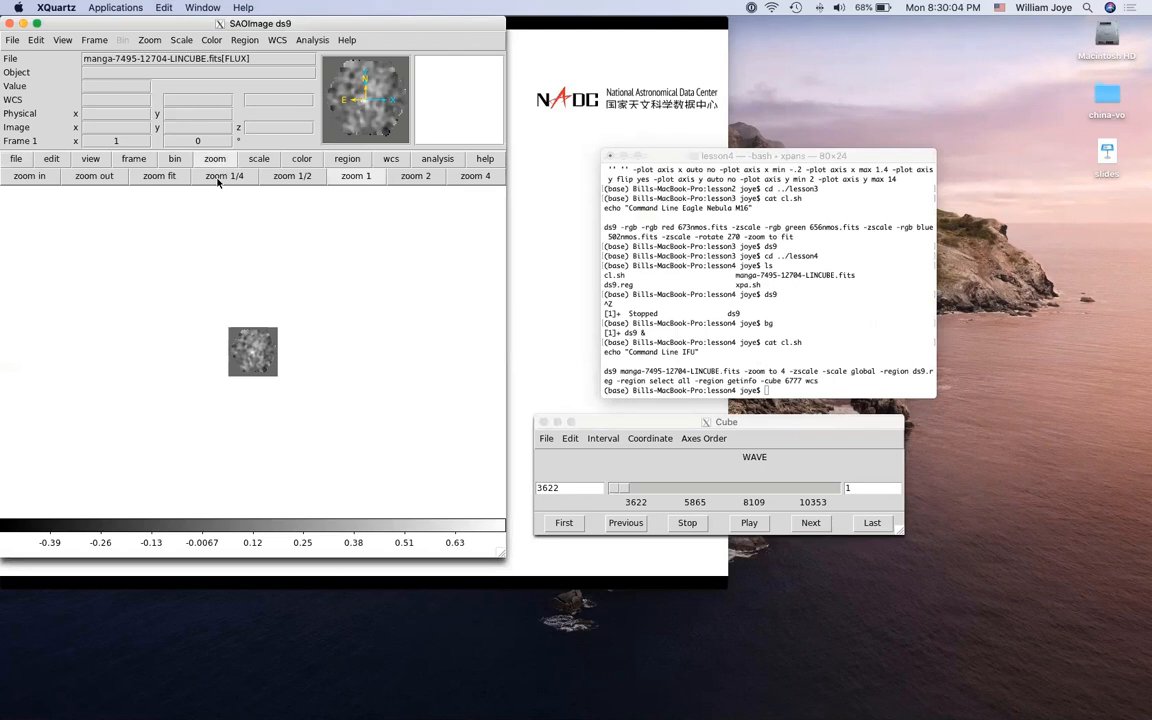
pyautogui.click(150, 40)
pyautogui.click(152, 40)
pyautogui.click(36, 39)
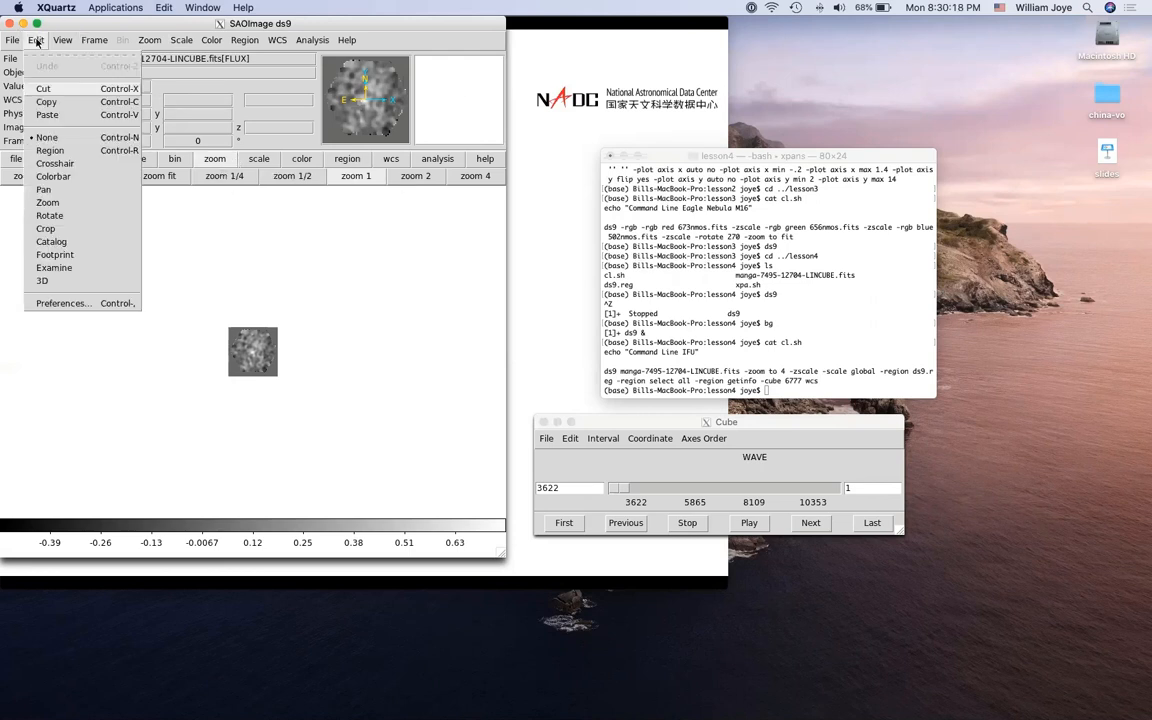
pyautogui.click(60, 303)
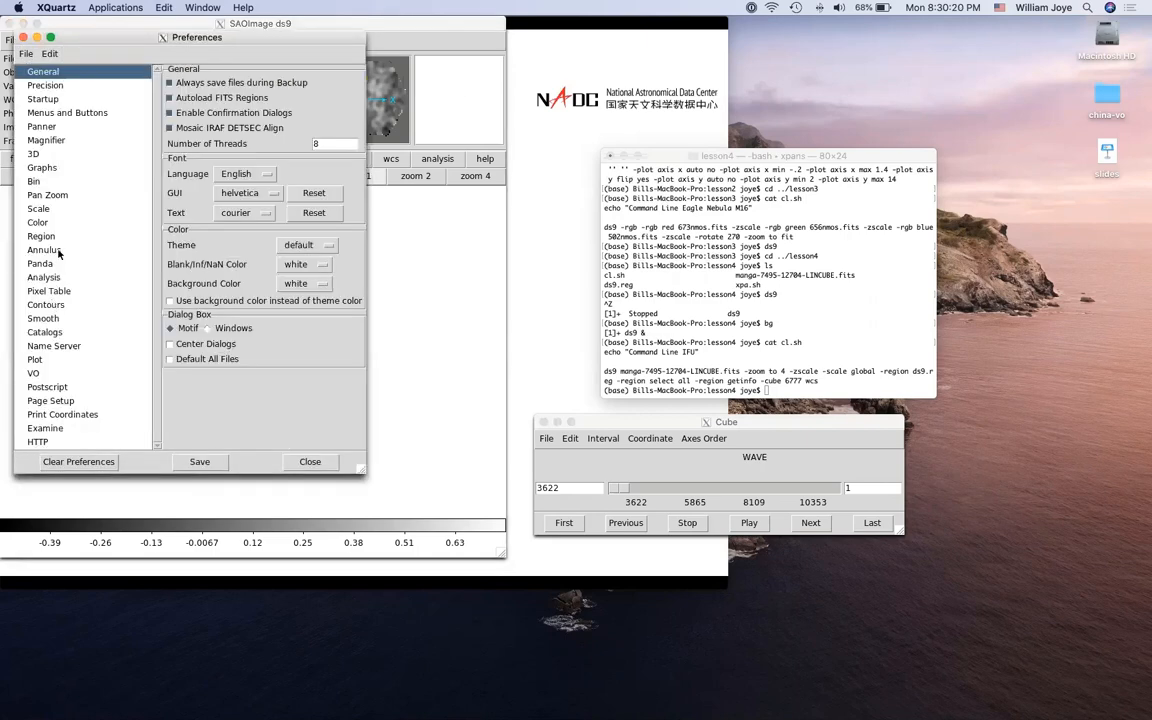
pyautogui.click(76, 114)
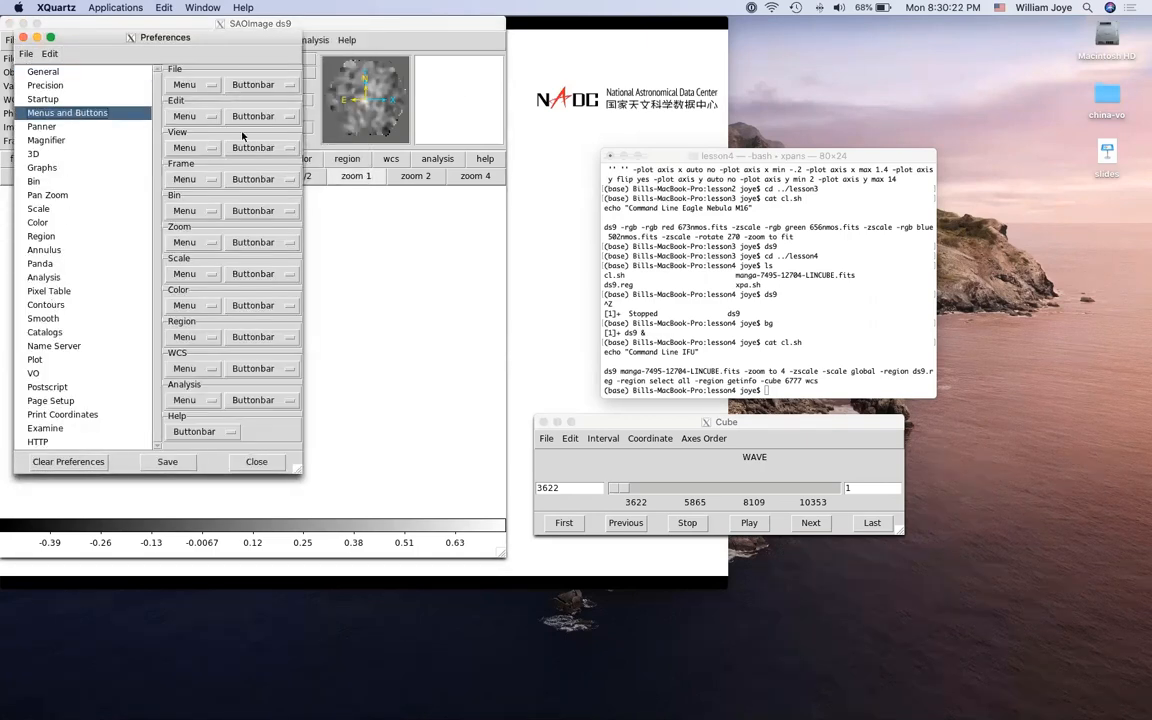
pyautogui.click(257, 462)
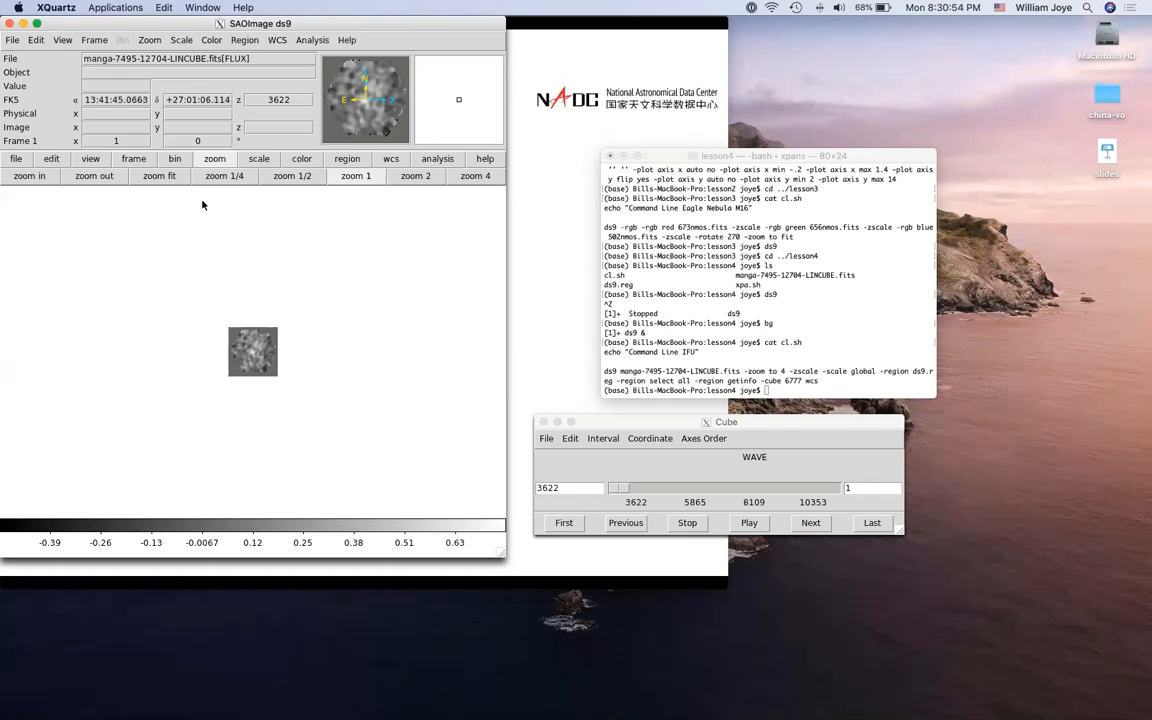
# Zoom the cube image to 4 and scan the WAVE axis to the last slice and back to the first
pyautogui.click(483, 176)
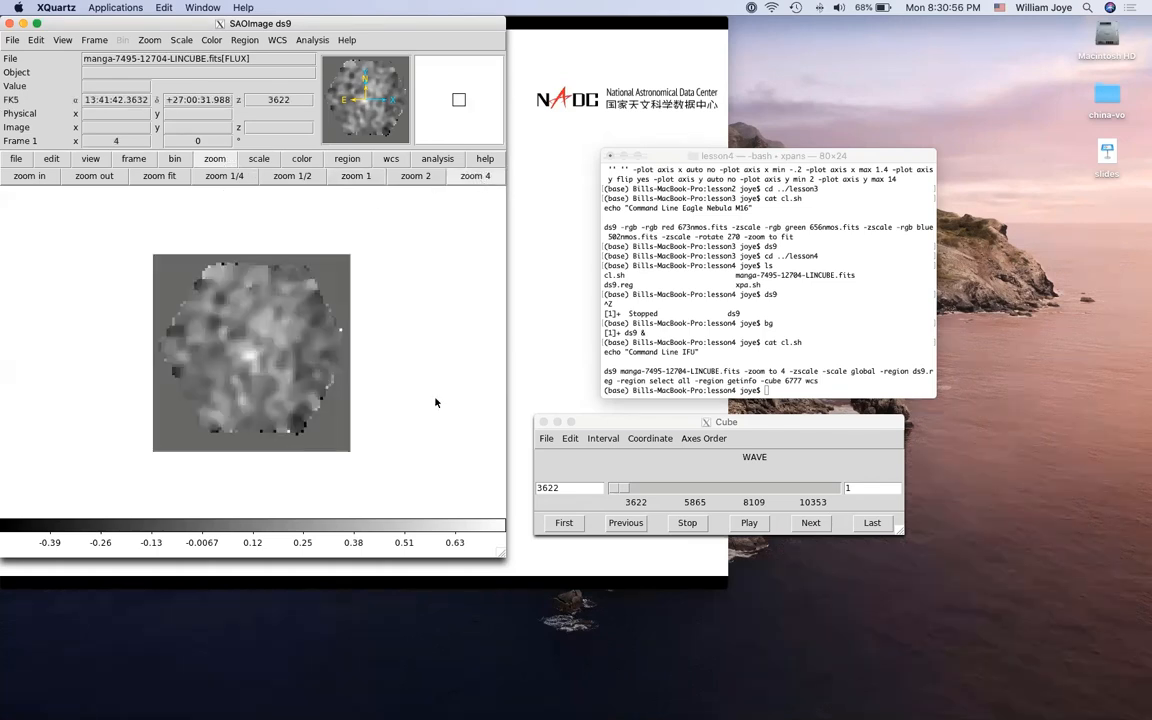
pyautogui.click(617, 490)
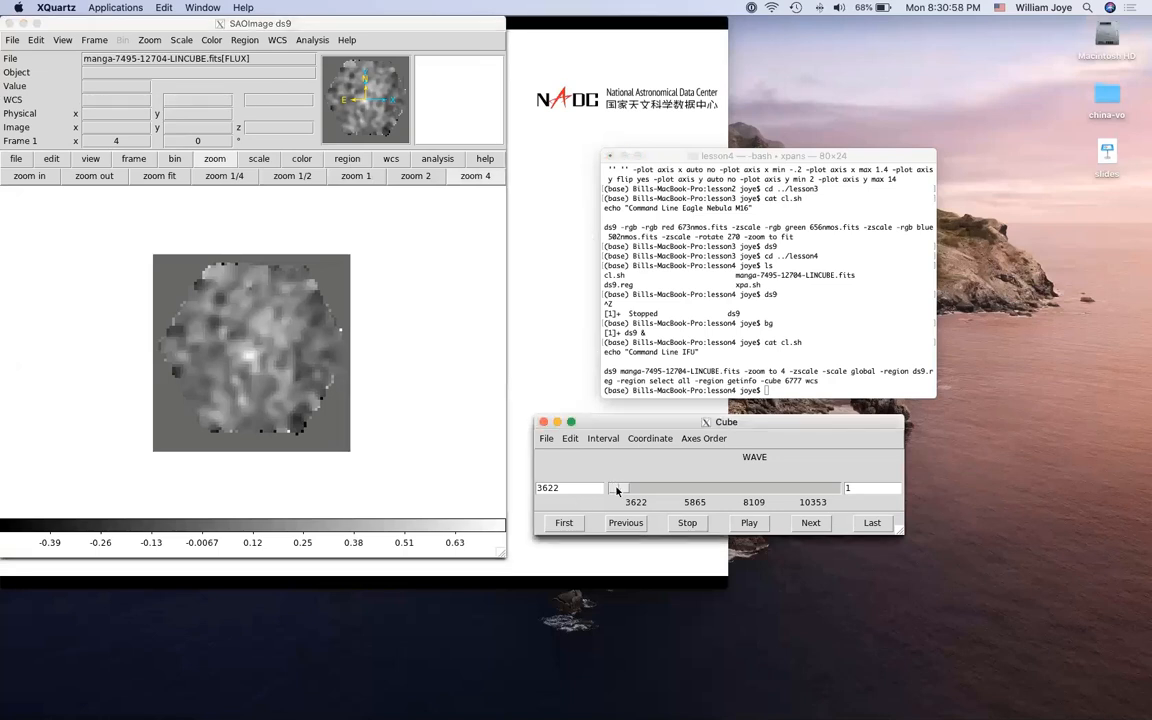
pyautogui.moveTo(617, 490); pyautogui.dragTo(845, 489)
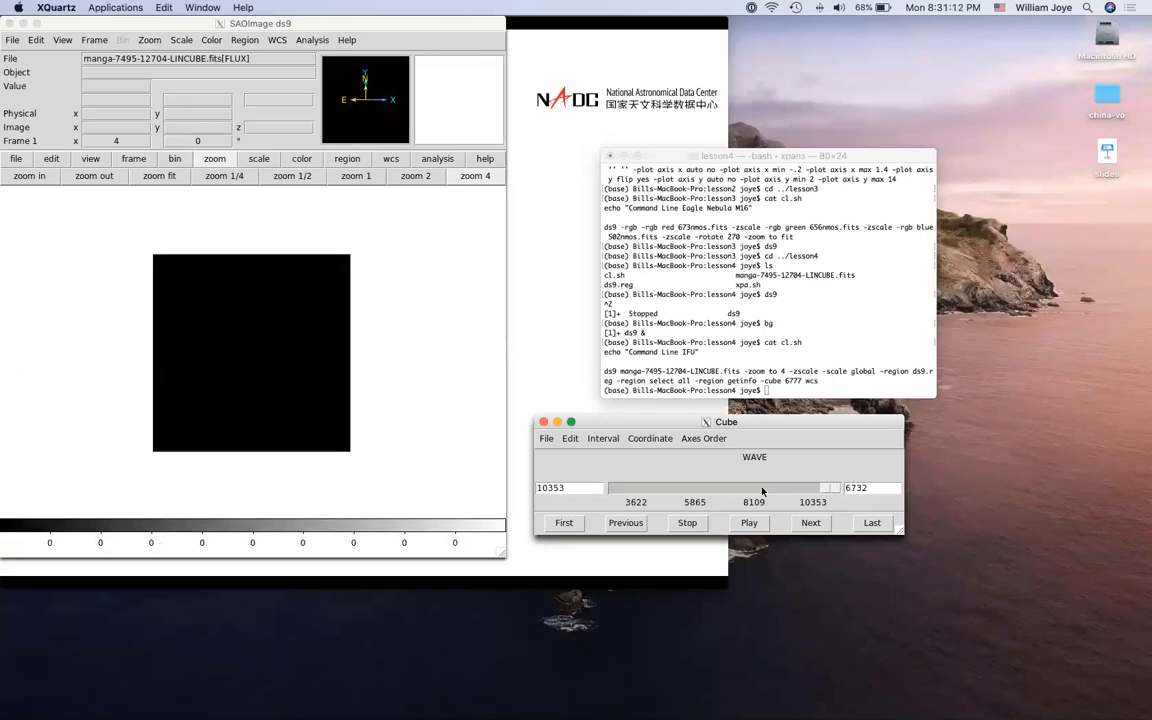
pyautogui.moveTo(762, 491); pyautogui.dragTo(591, 482)
pyautogui.click(461, 466)
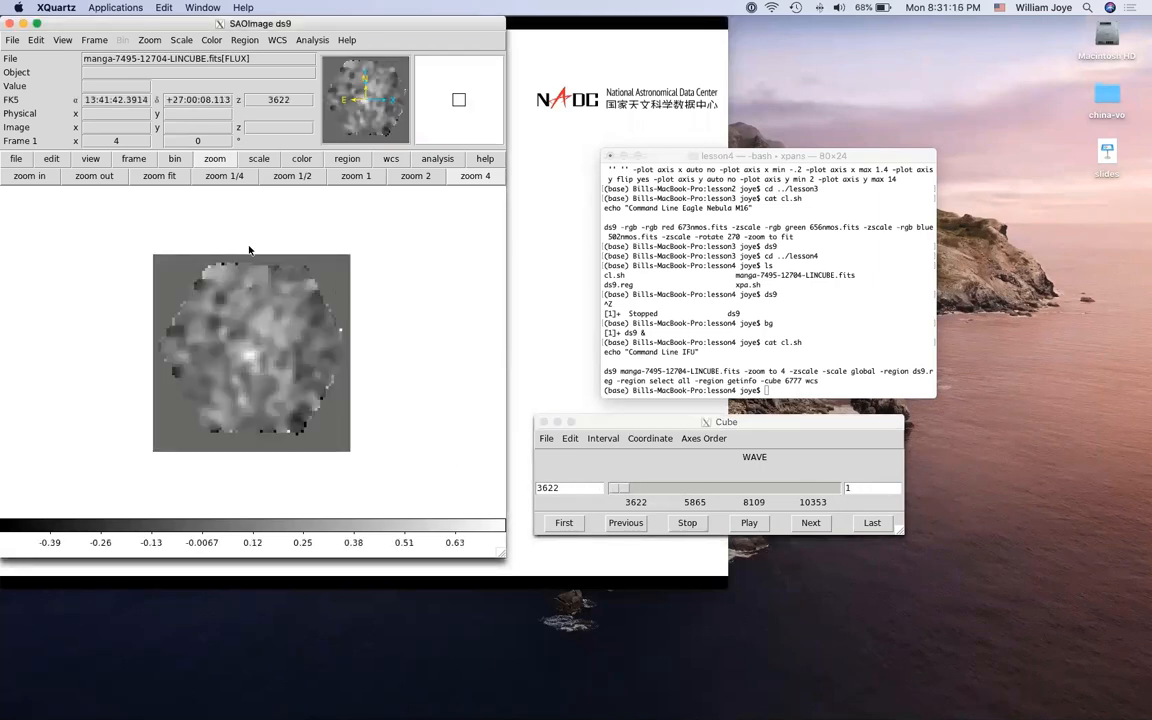
# Switch the scale limits from local to global and scan the cube's slices, ending on slice 1
pyautogui.click(178, 40)
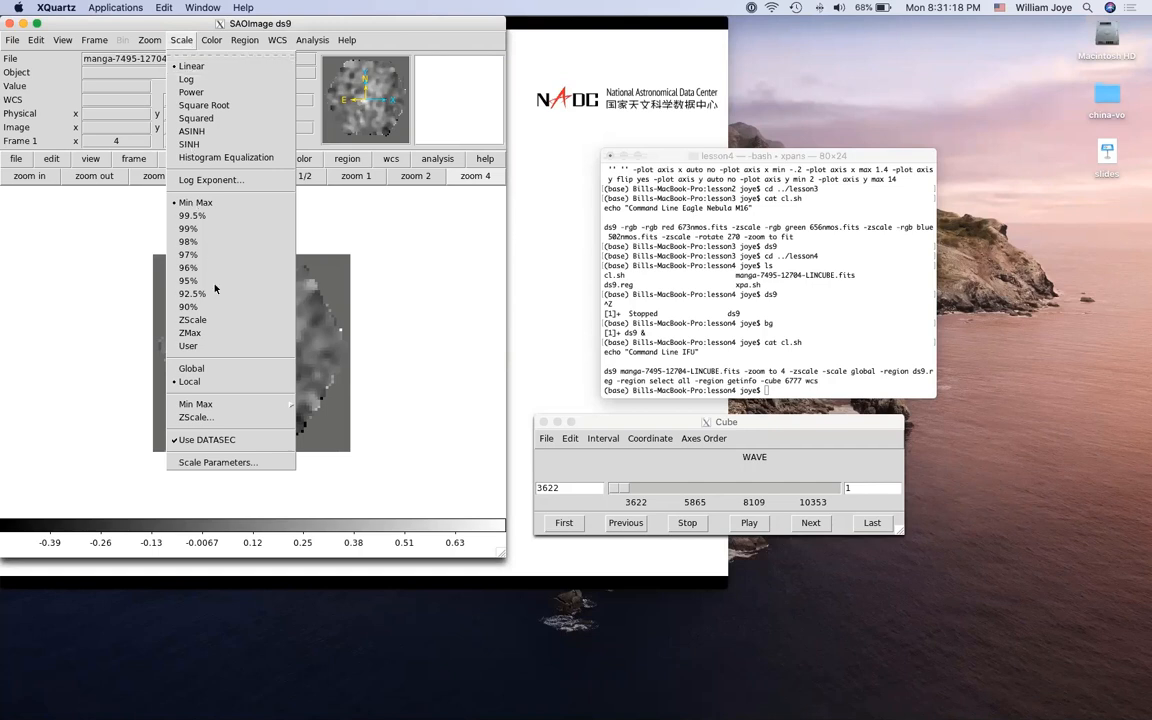
pyautogui.click(191, 368)
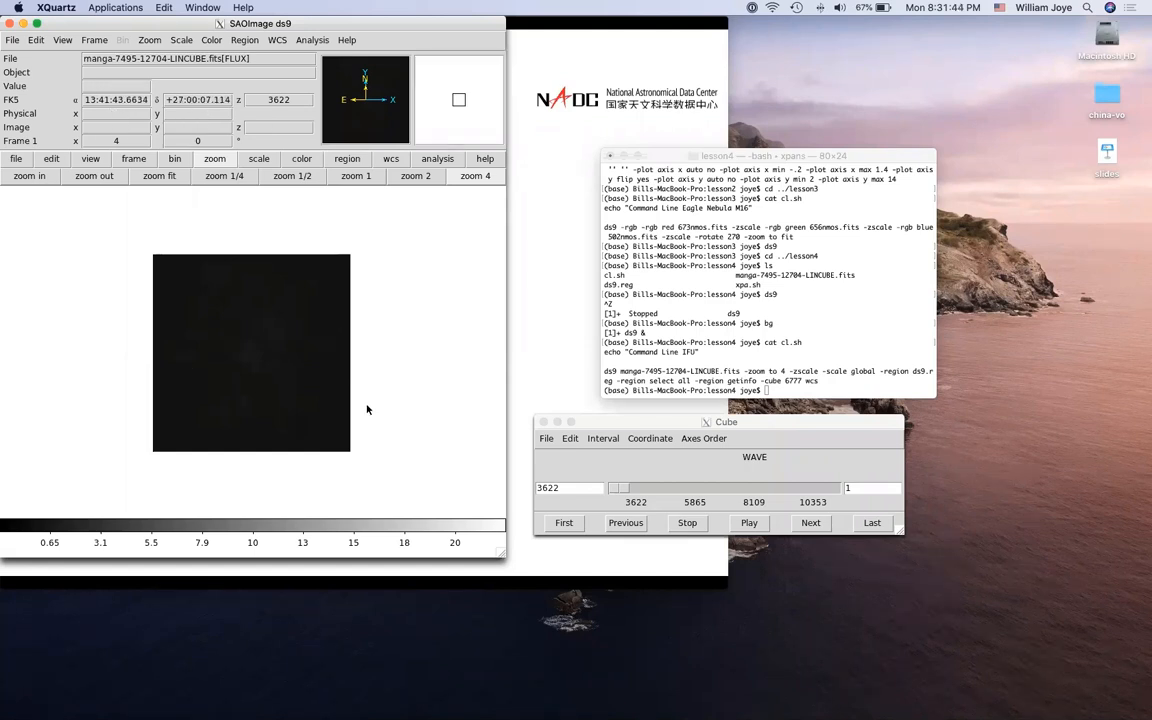
pyautogui.click(617, 488)
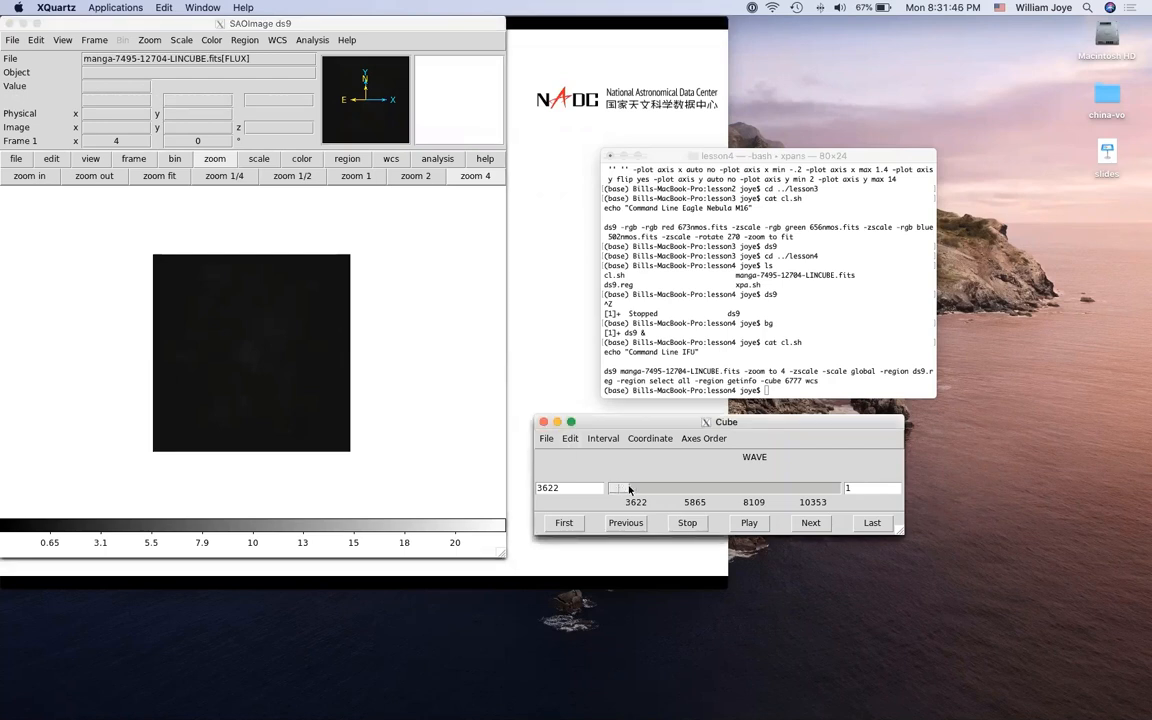
pyautogui.moveTo(629, 487); pyautogui.dragTo(601, 486)
# Apply zscale limits to the cube and scan its slices, returning to slice 1
pyautogui.click(316, 162)
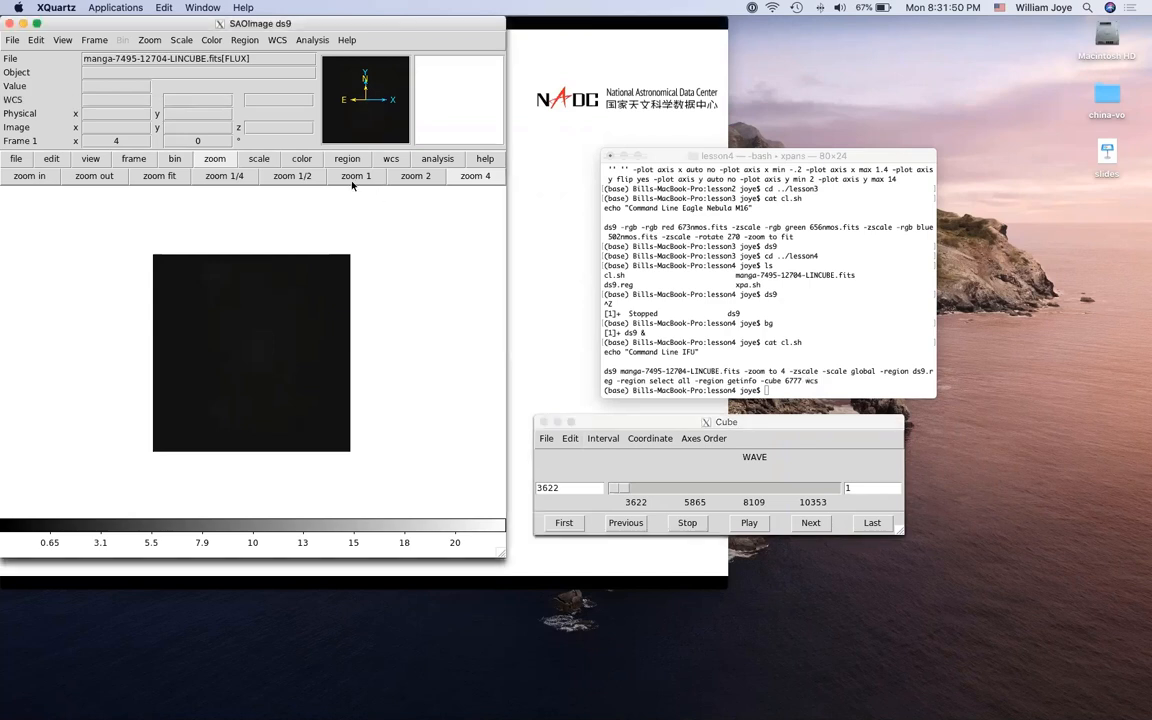
pyautogui.click(259, 160)
pyautogui.click(480, 176)
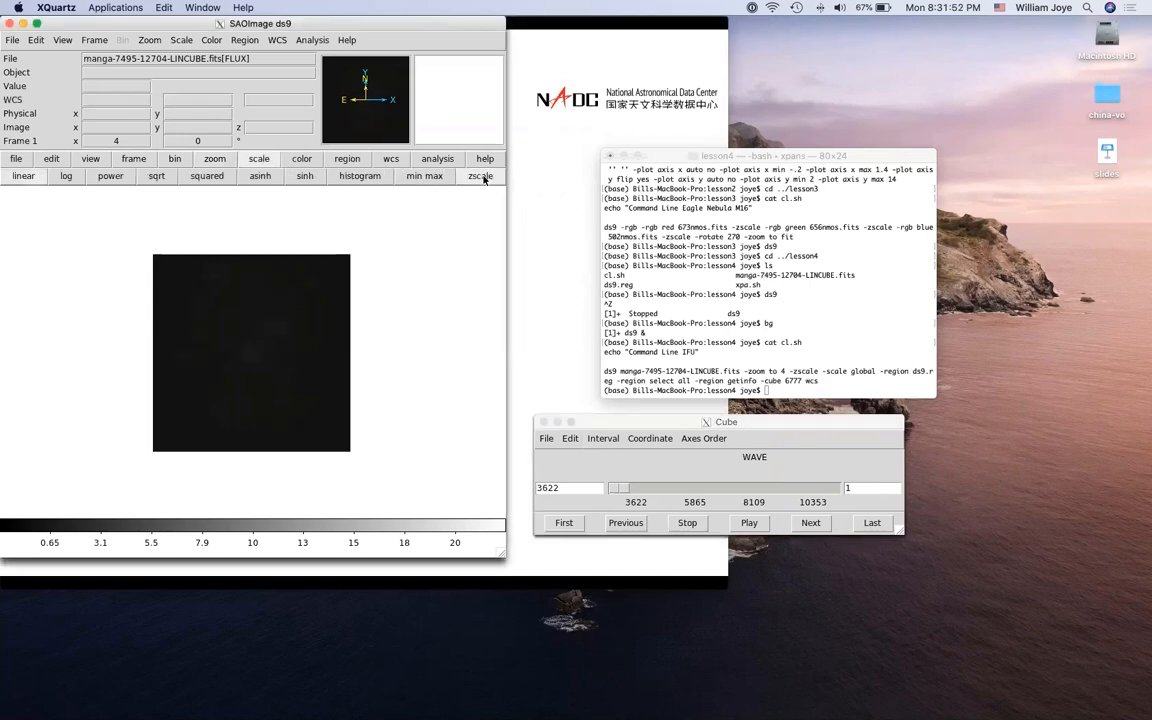
pyautogui.click(621, 489)
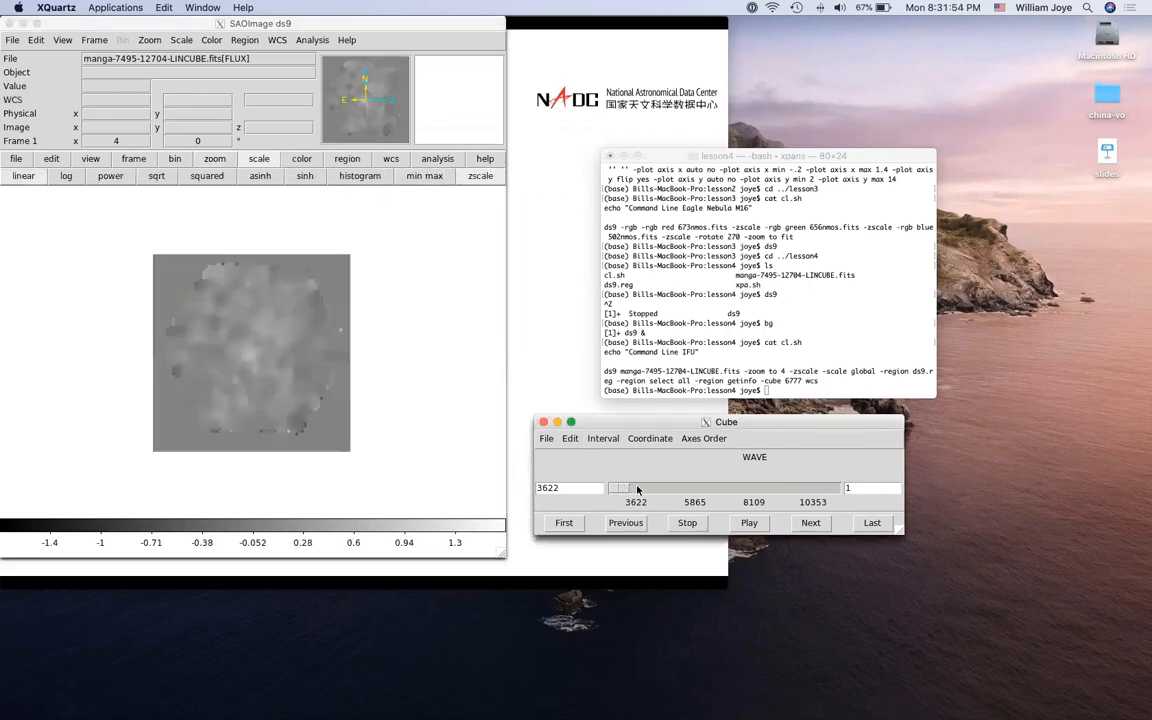
pyautogui.moveTo(621, 489); pyautogui.dragTo(577, 487)
pyautogui.click(428, 404)
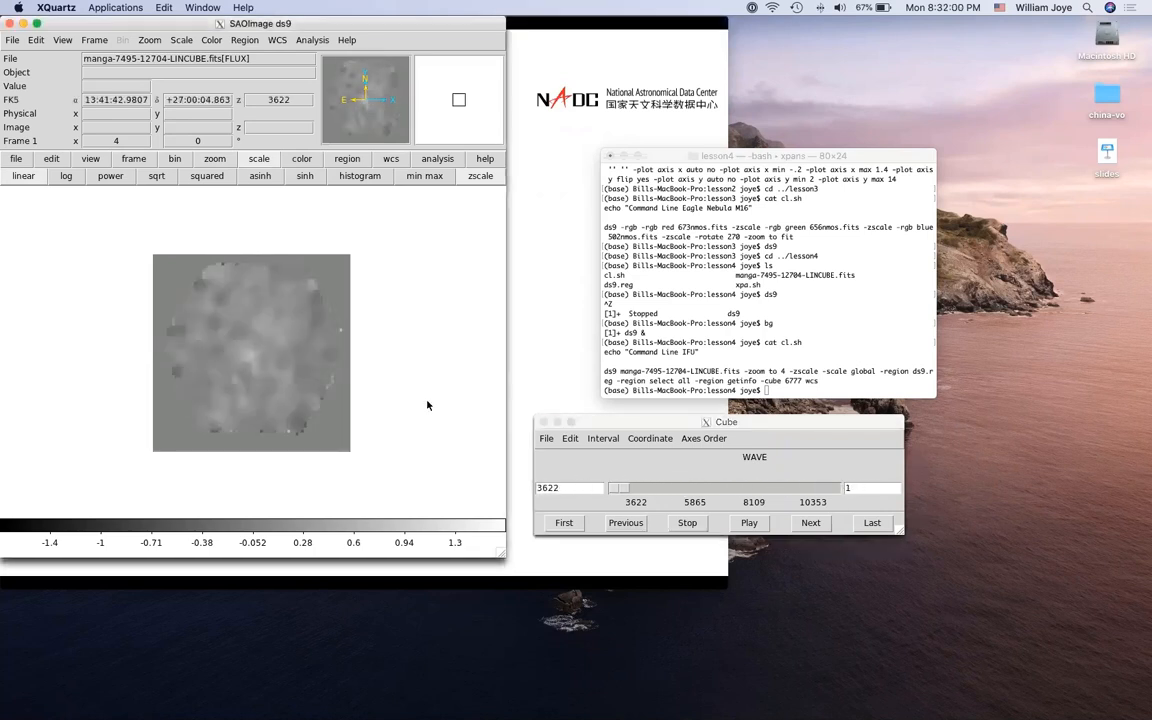
# Increase the image's colormap contrast and shift its bias, and scan the slices back to slice 1
pyautogui.moveTo(386, 445); pyautogui.dragTo(262, 335)
pyautogui.click(630, 490)
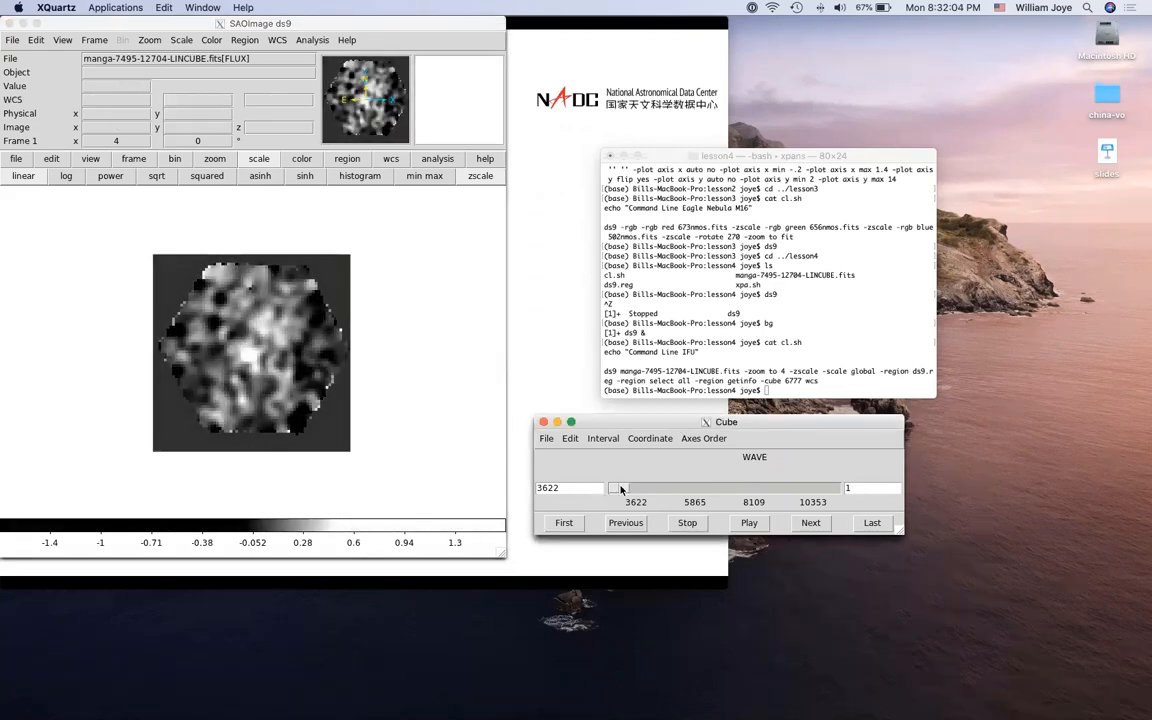
pyautogui.moveTo(630, 490); pyautogui.dragTo(600, 488)
pyautogui.click(202, 299)
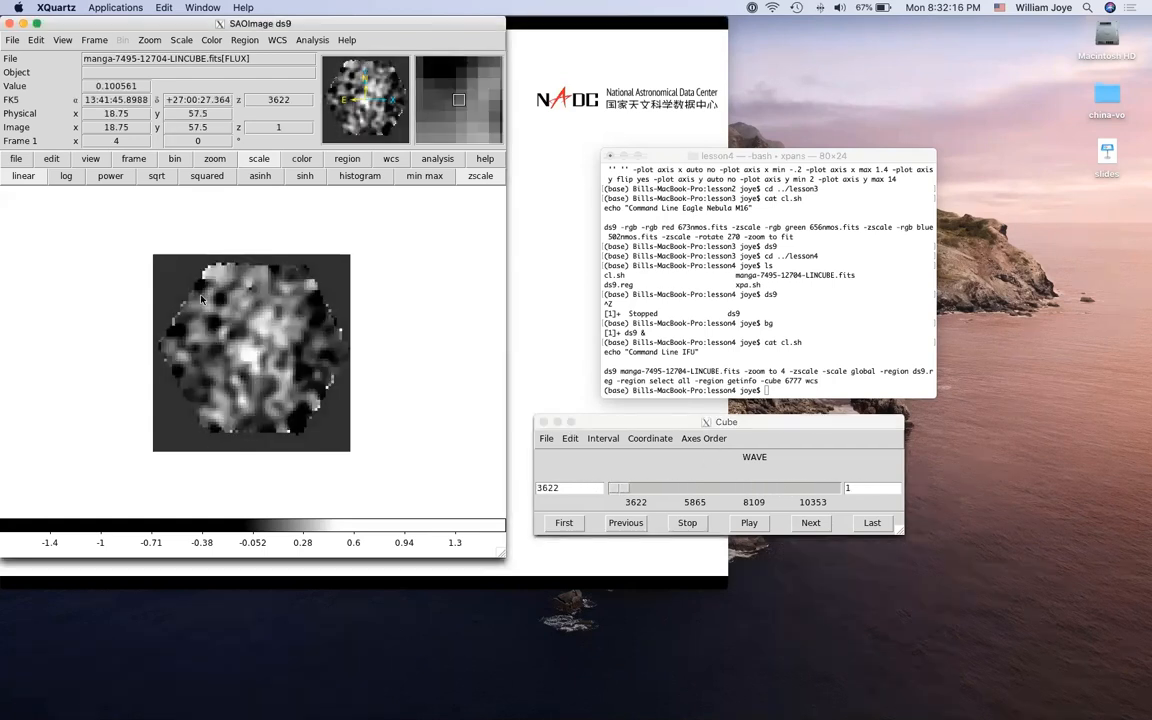
# Create a circle region on the galaxy's bright centre, open its properties and move the Circle dialog beside the image
pyautogui.click(17, 159)
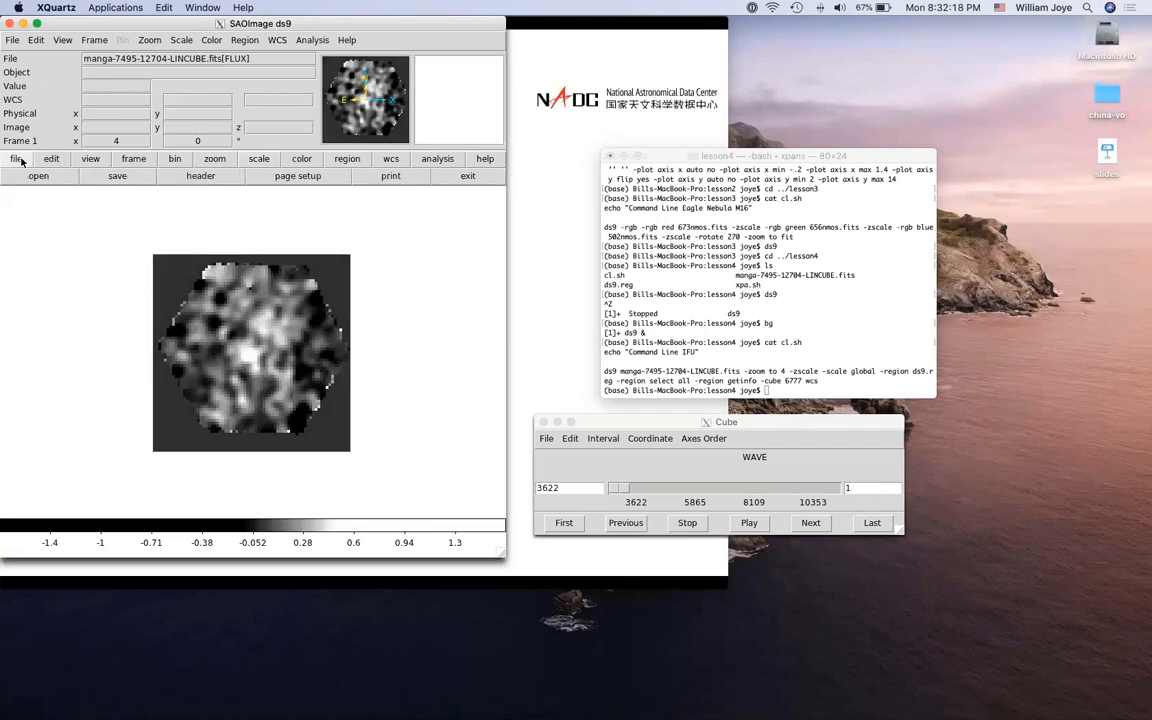
pyautogui.click(51, 159)
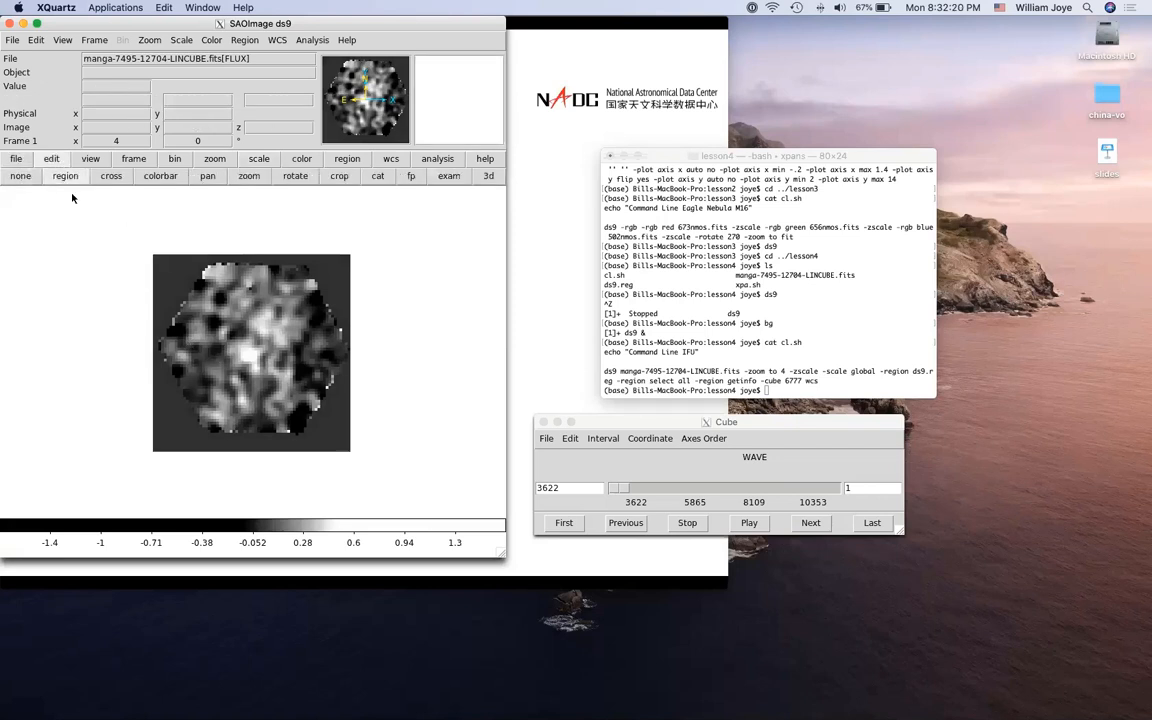
pyautogui.doubleClick(252, 360)
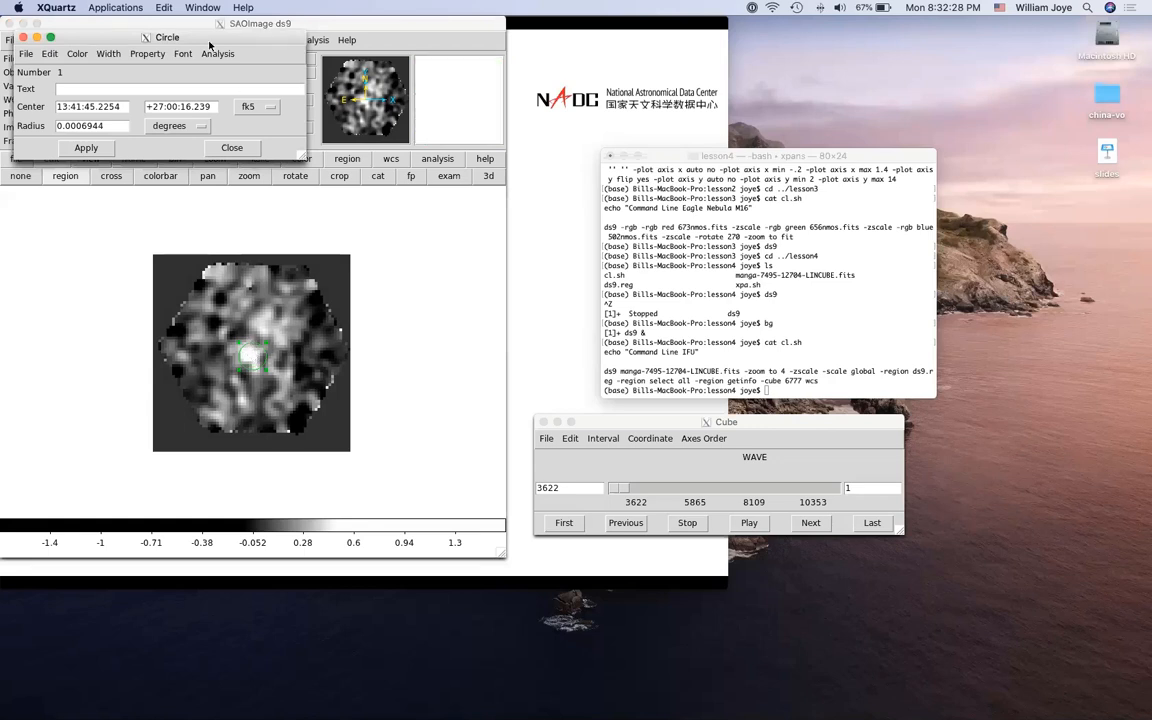
pyautogui.moveTo(209, 42); pyautogui.dragTo(583, 156)
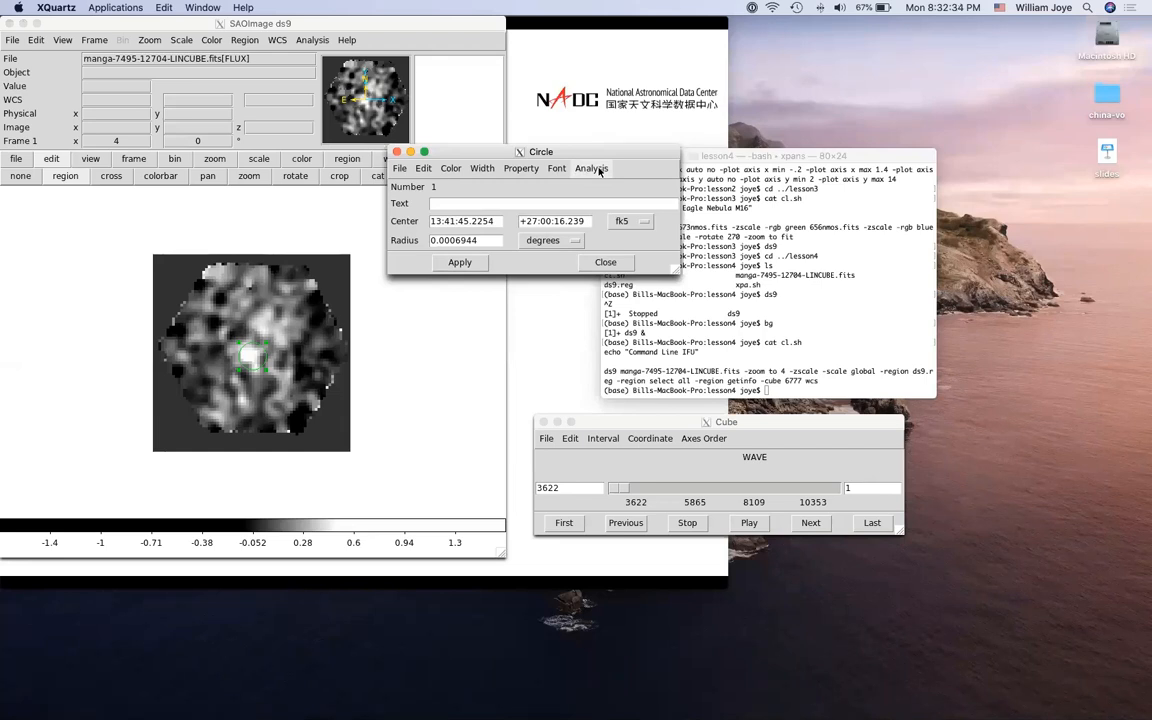
# Plot the circle region's average spectrum along the WAVE axis and move the plot's slice marker to 4095
pyautogui.click(599, 170)
pyautogui.click(599, 220)
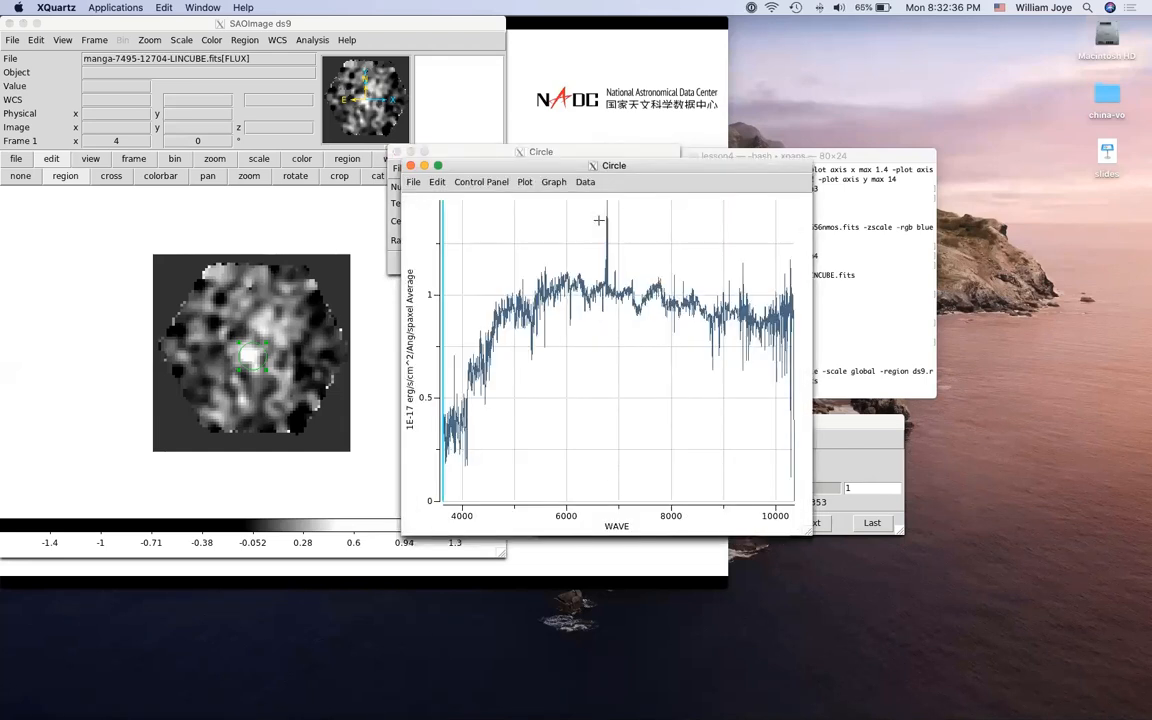
pyautogui.moveTo(553, 168); pyautogui.dragTo(617, 304)
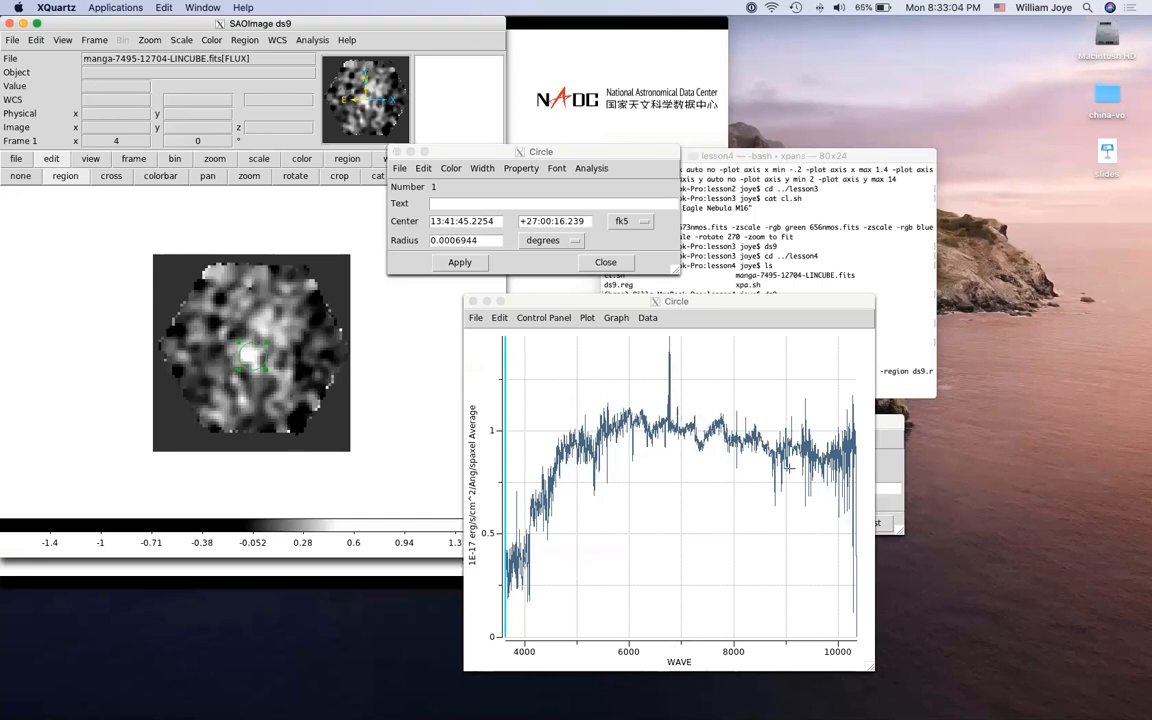
pyautogui.click(505, 391)
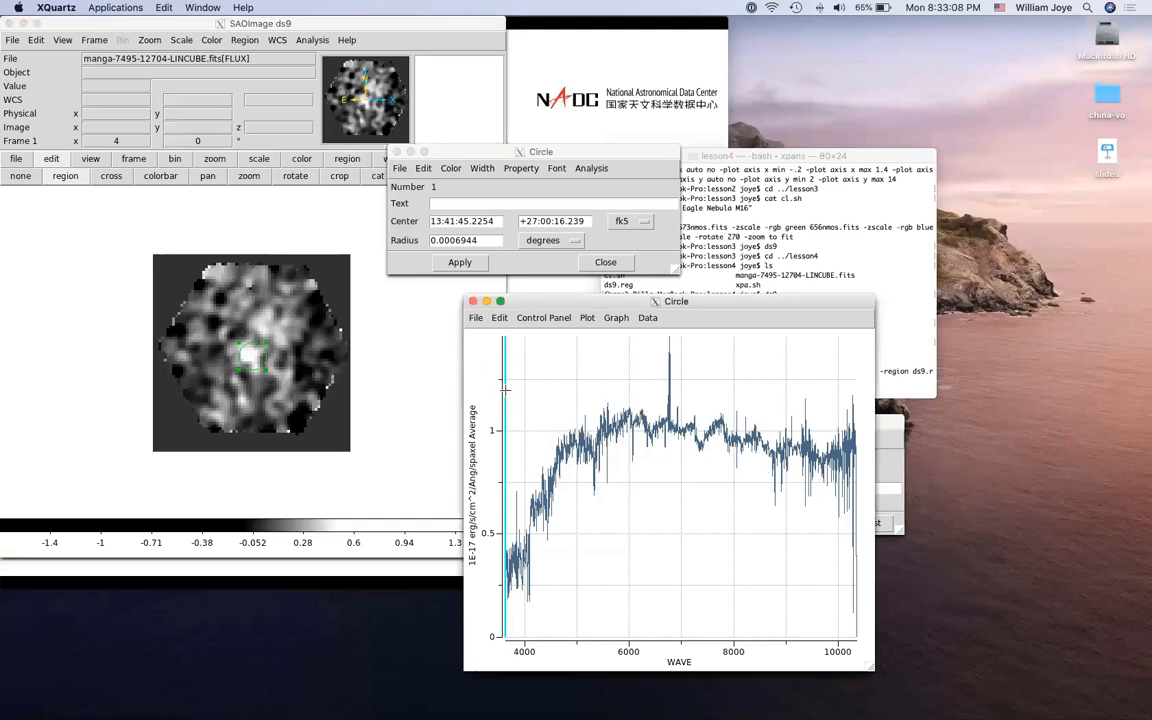
pyautogui.moveTo(505, 391); pyautogui.dragTo(526, 391)
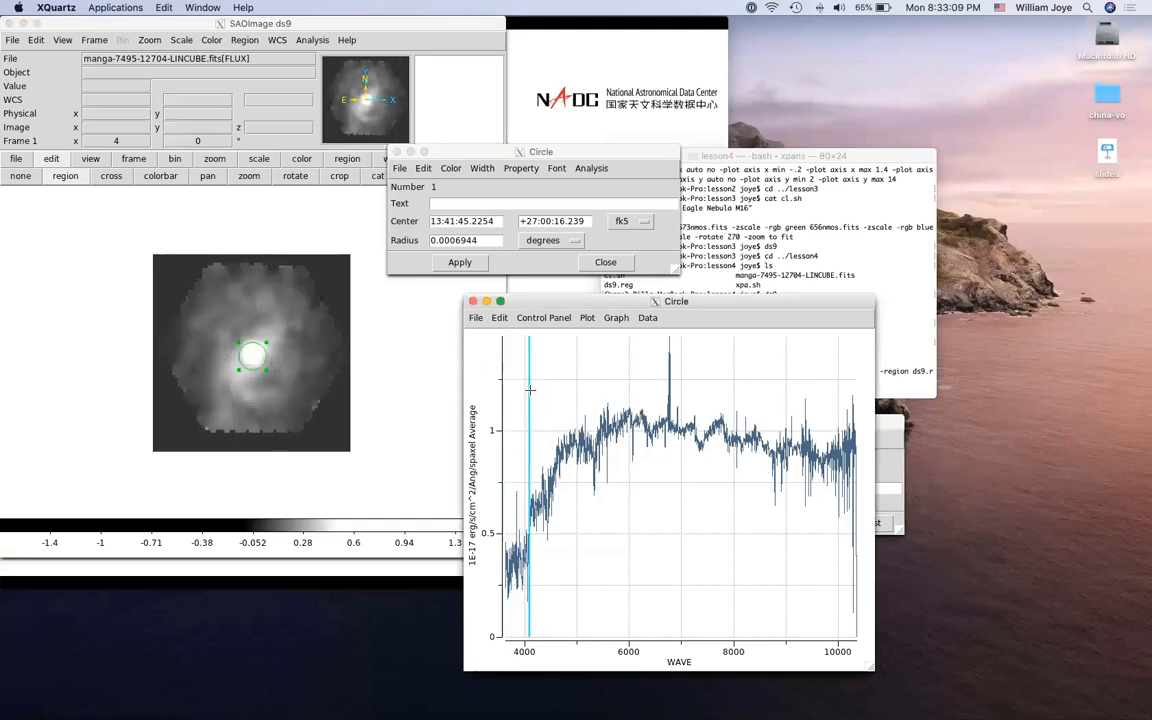
# Bring up the Cube dialog, place it above the spectrum plot and move the slice marker to the H-alpha peak at 6777
pyautogui.click(94, 40)
pyautogui.click(118, 389)
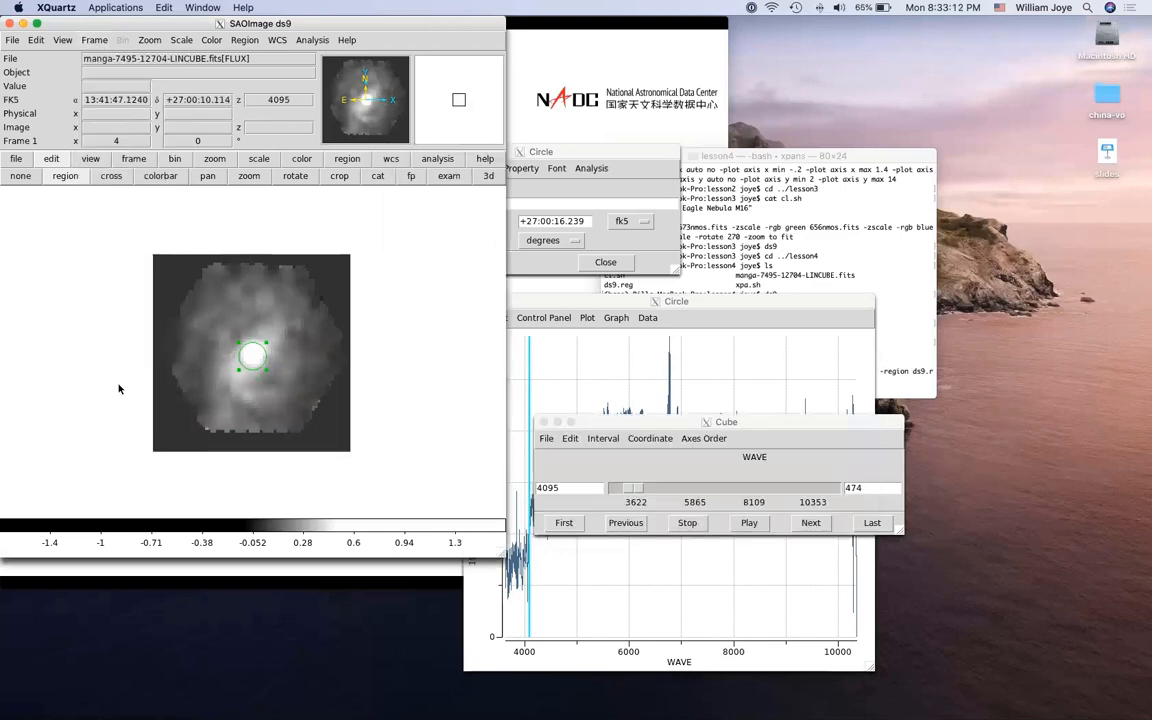
pyautogui.moveTo(707, 422); pyautogui.dragTo(721, 151)
pyautogui.click(615, 301)
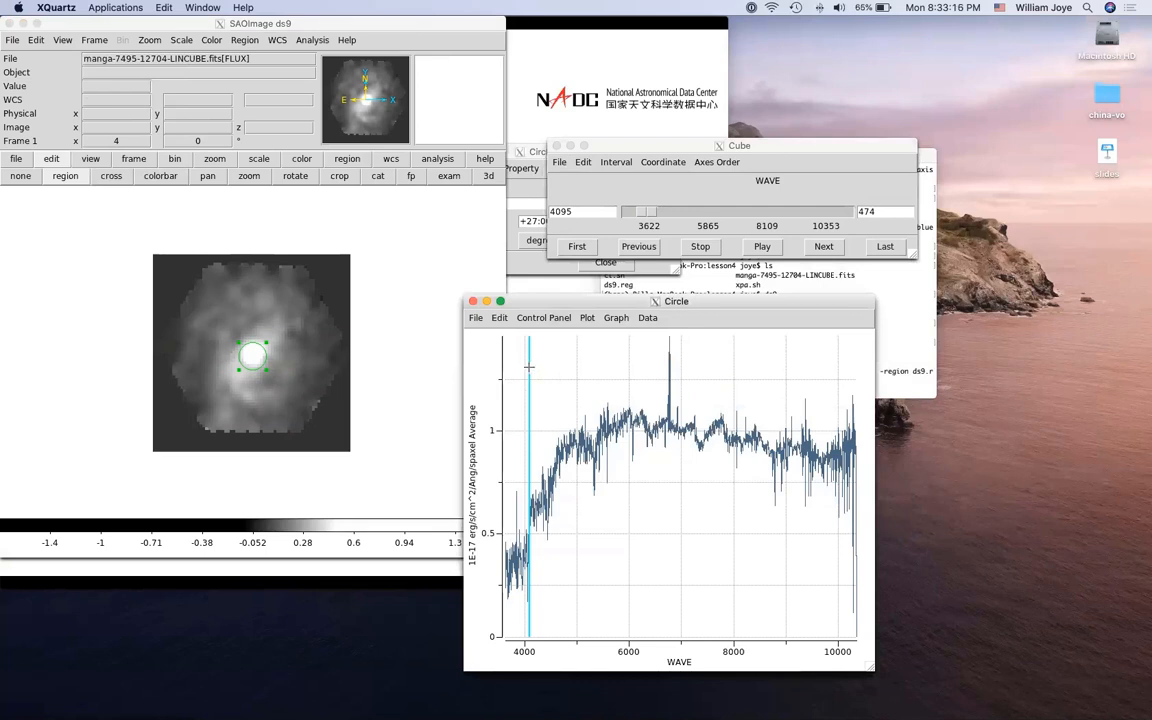
pyautogui.moveTo(529, 367); pyautogui.dragTo(670, 370)
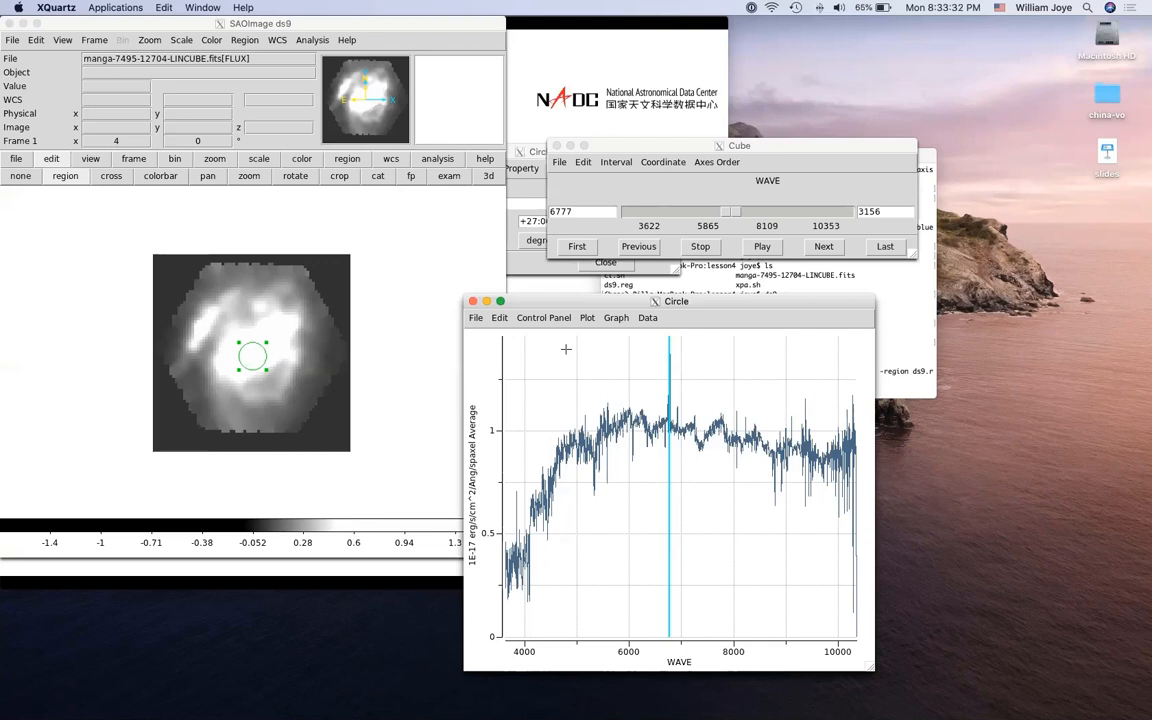
# Display the FITS header of the cube's FLUX extension, the second entry in the header list
pyautogui.click(16, 158)
pyautogui.click(201, 176)
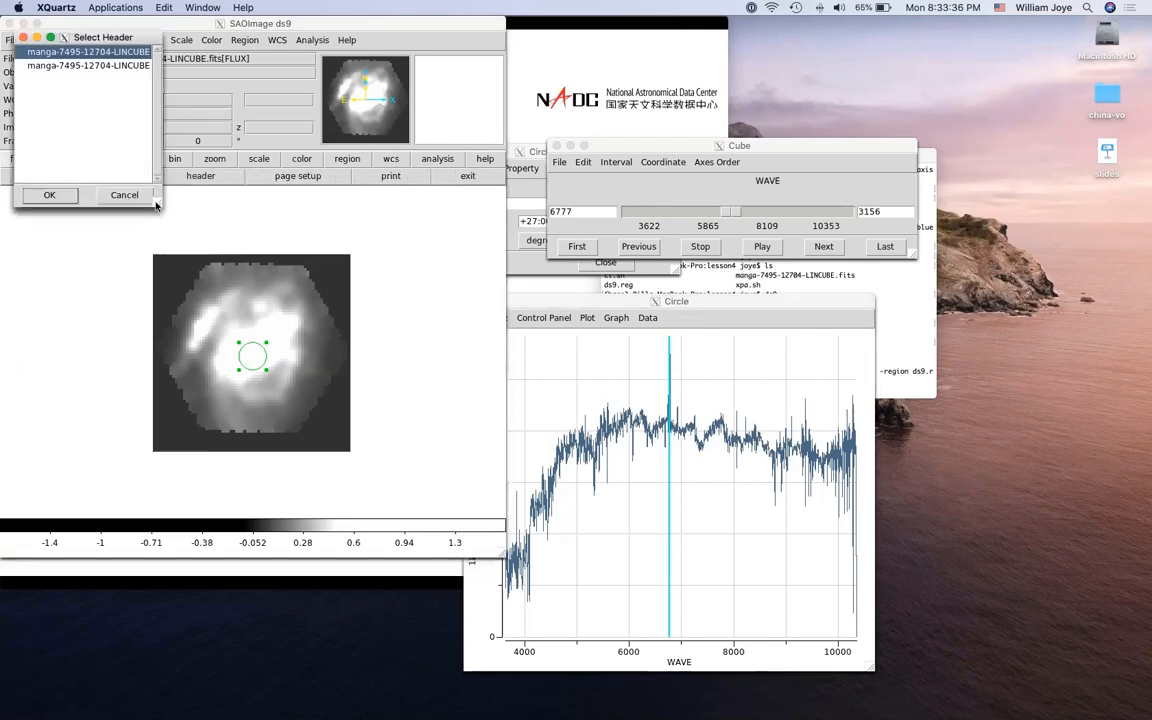
pyautogui.click(113, 65)
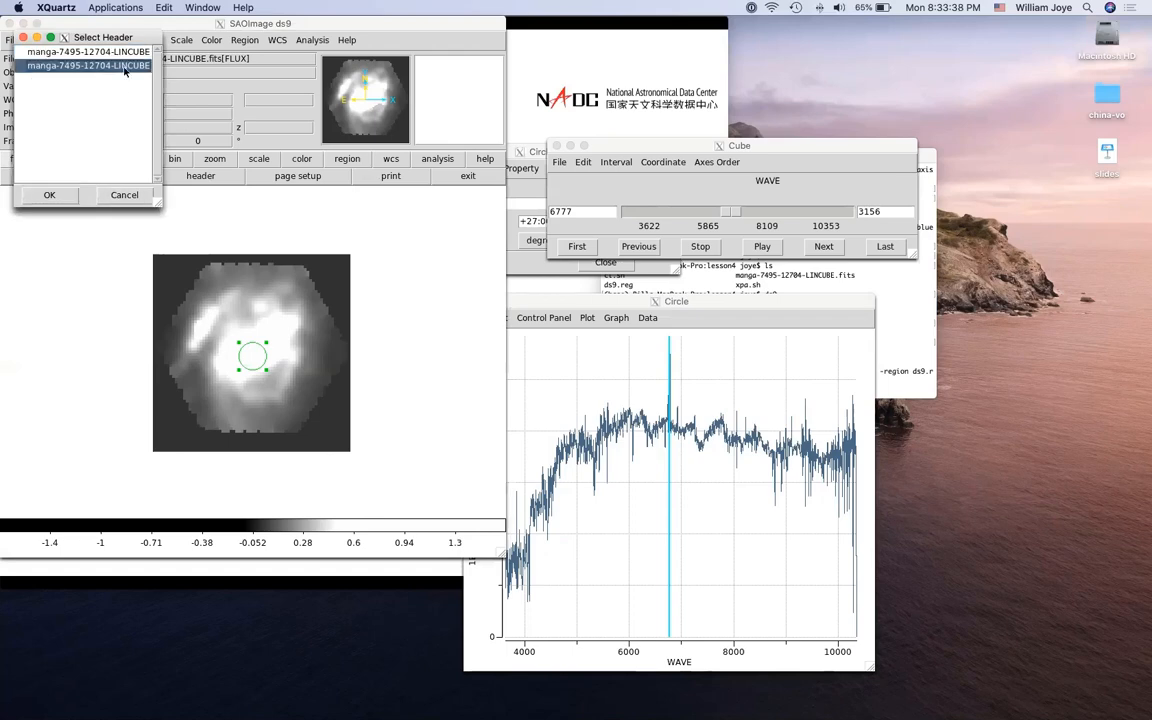
pyautogui.click(49, 195)
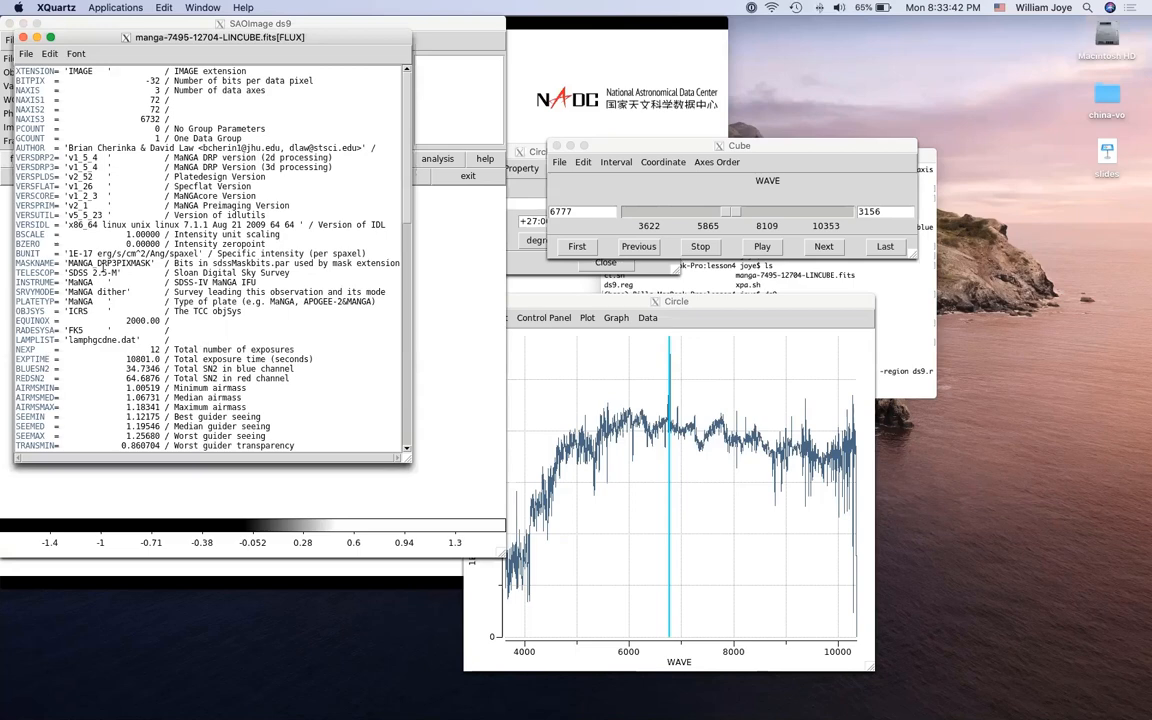
# Read further through the FLUX extension's header, close the header window and move the image window lower to uncover the slides
pyautogui.scroll(-7, 102, 267)
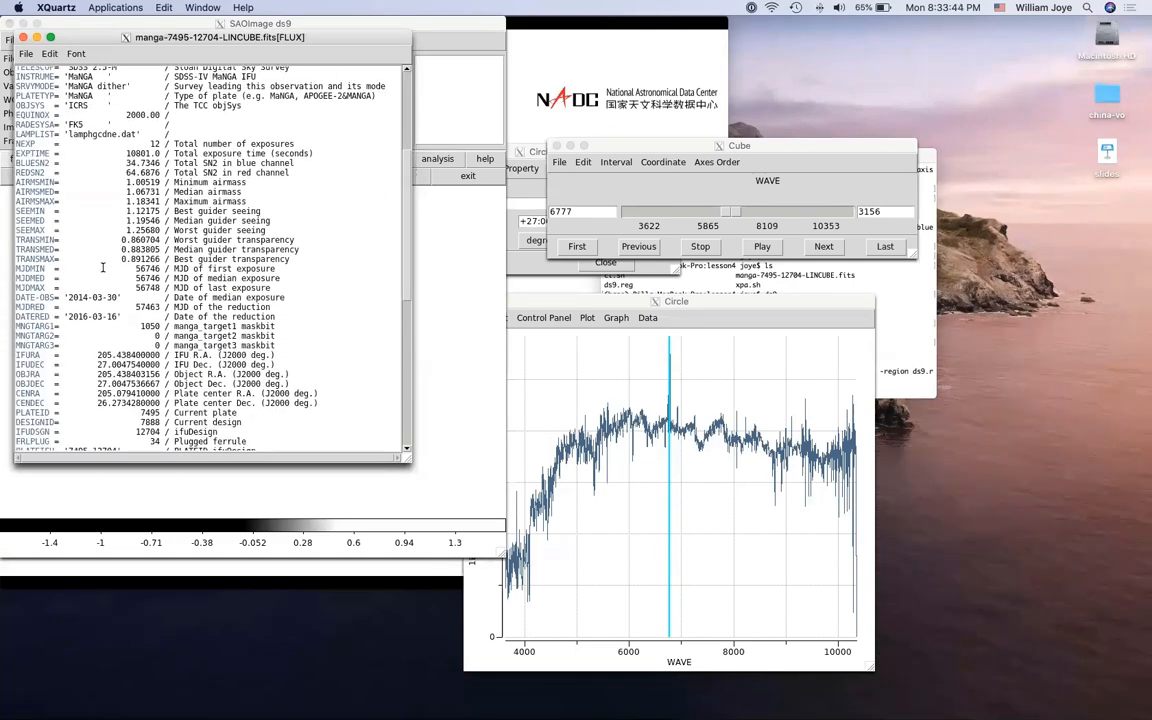
pyautogui.click(22, 37)
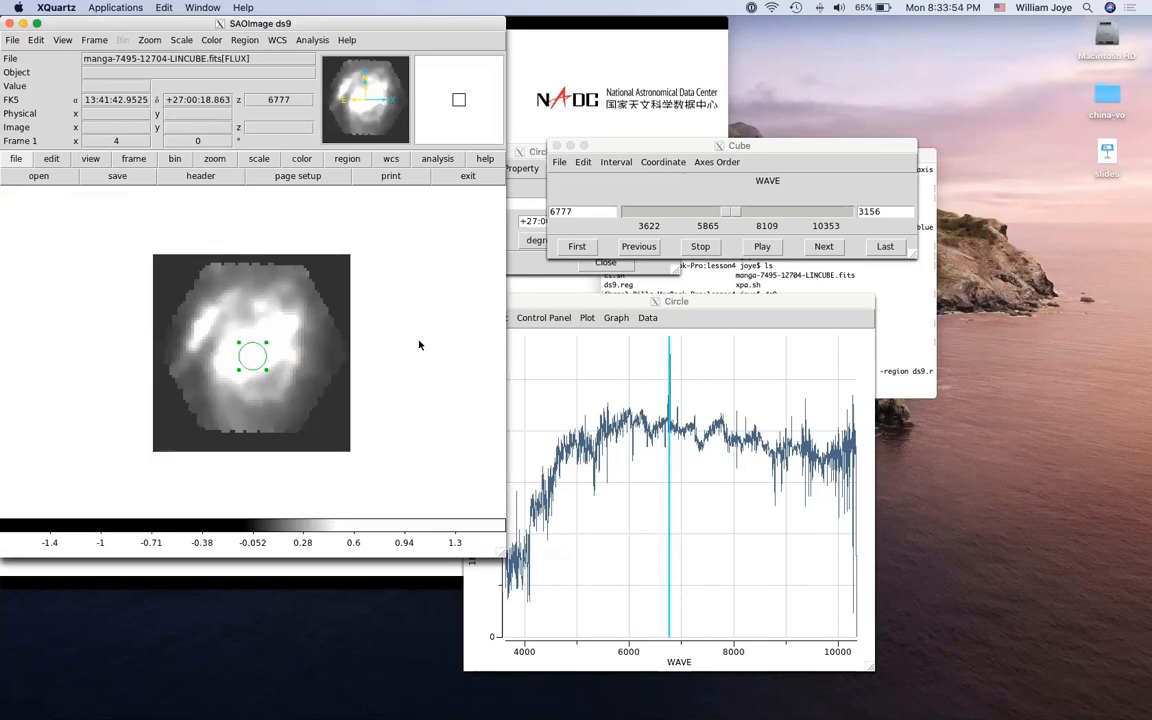
pyautogui.moveTo(332, 25); pyautogui.dragTo(385, 107)
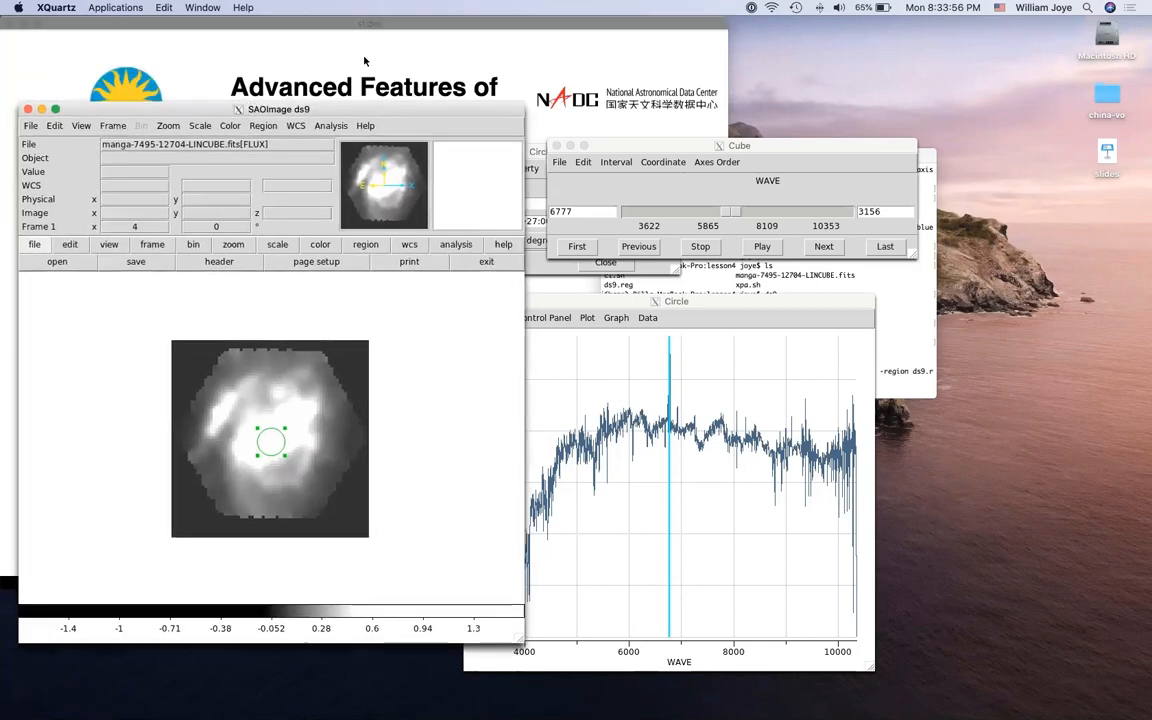
# Switch to the Keynote slides, advance to the SDSS spectrum comparison slide and bring the circle's spectrum plot in front for comparison
pyautogui.click(365, 59)
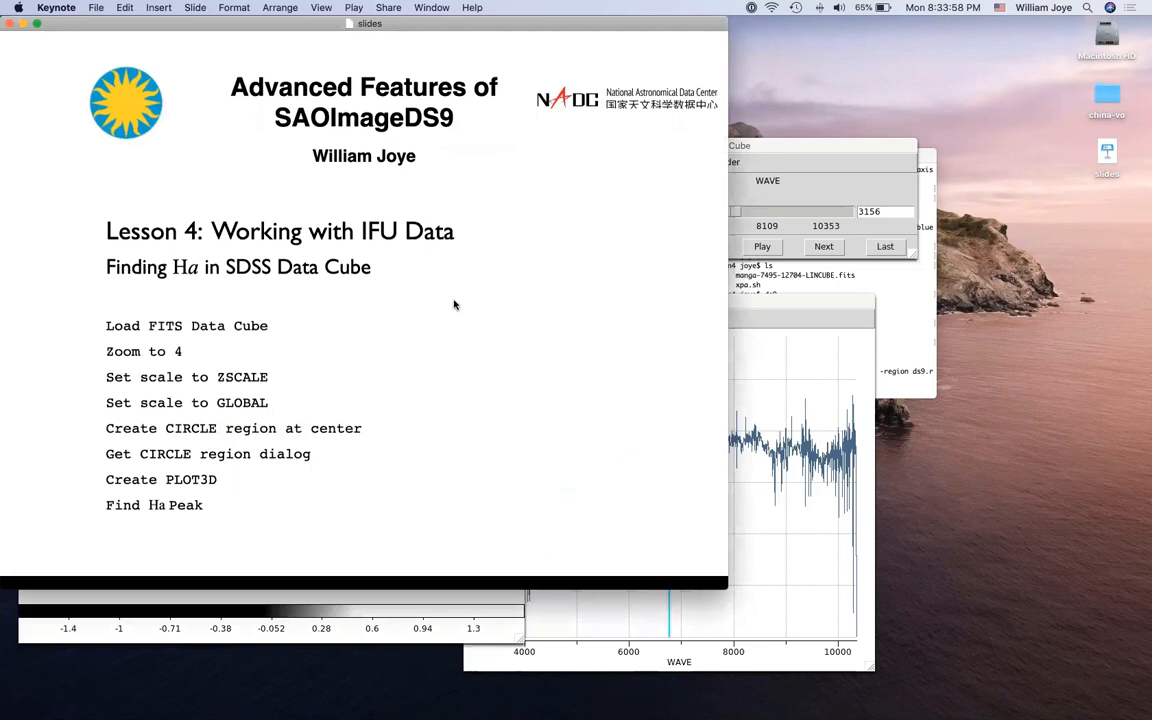
pyautogui.click(454, 305)
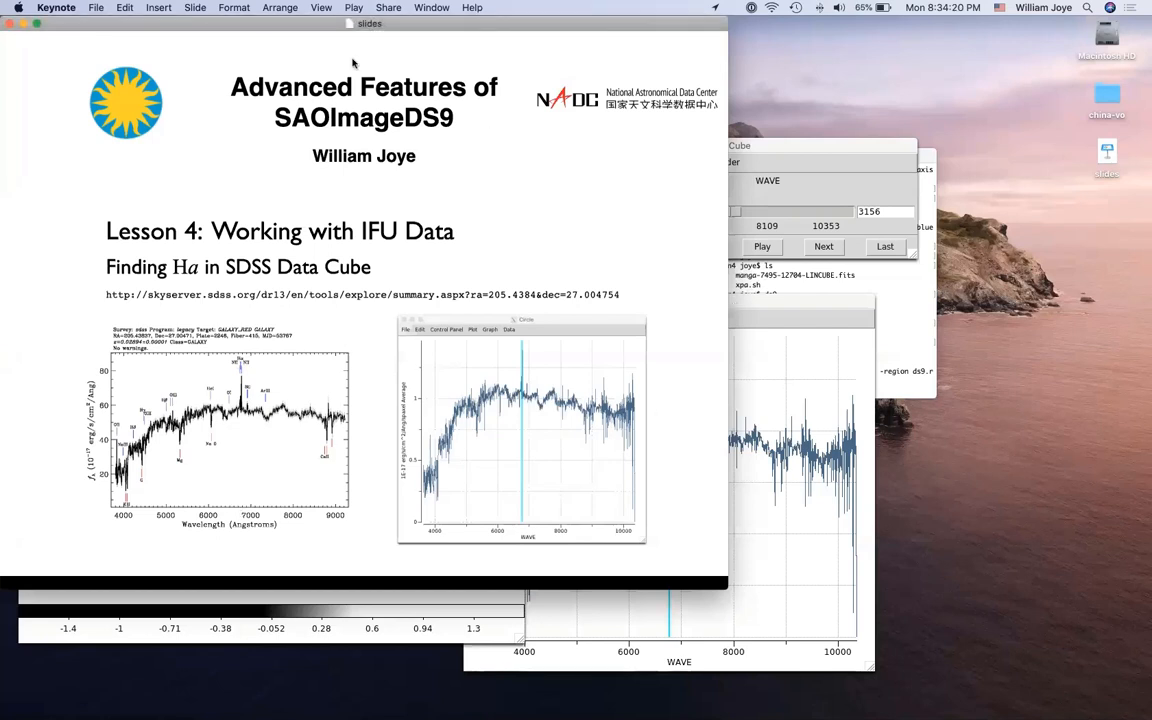
pyautogui.click(776, 301)
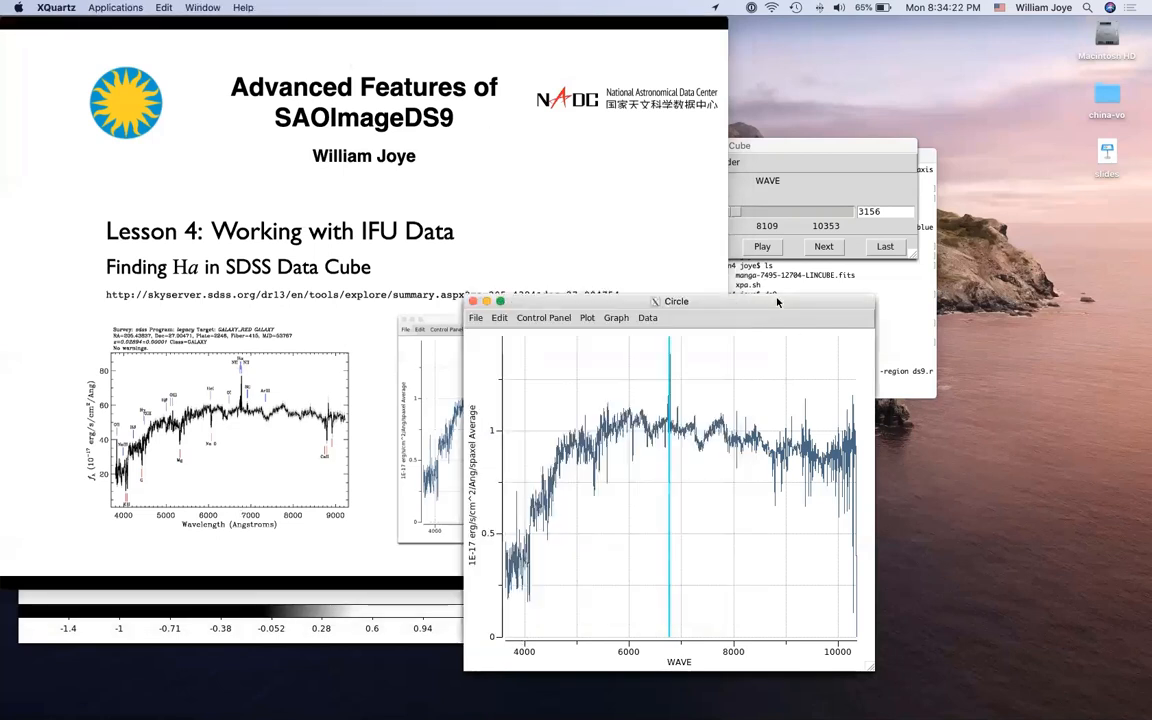
# Close the circle region's spectrum plot and delete the circle region from the image
pyautogui.click(320, 625)
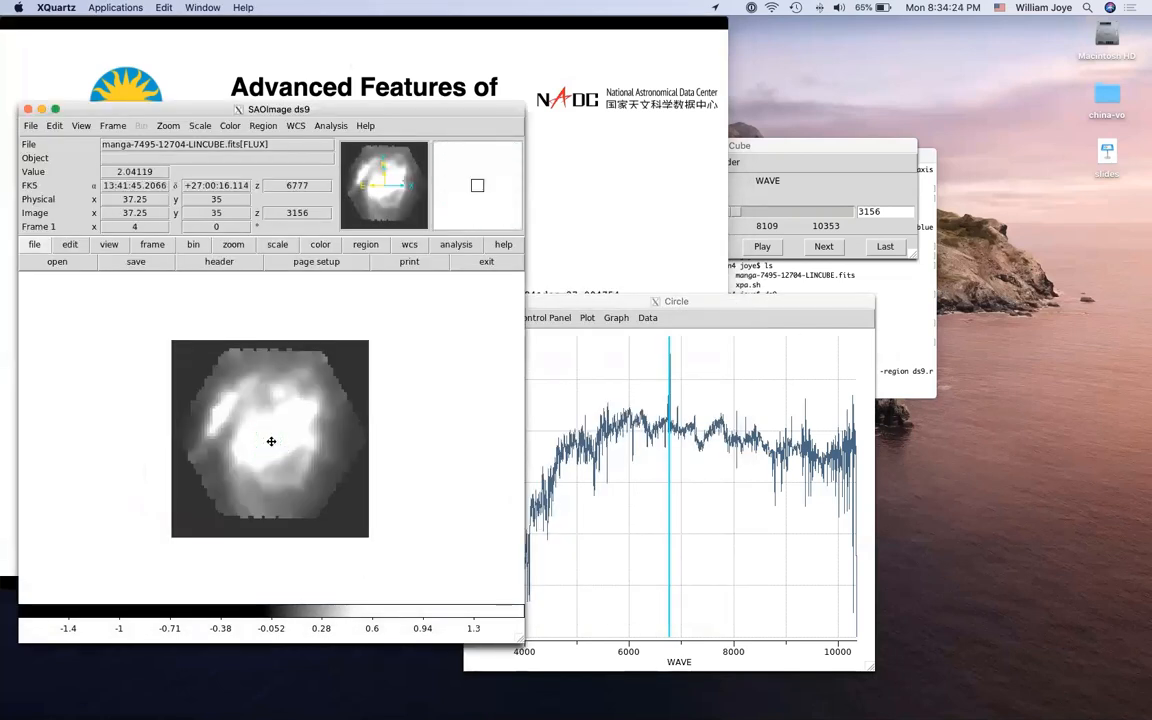
pyautogui.click(565, 302)
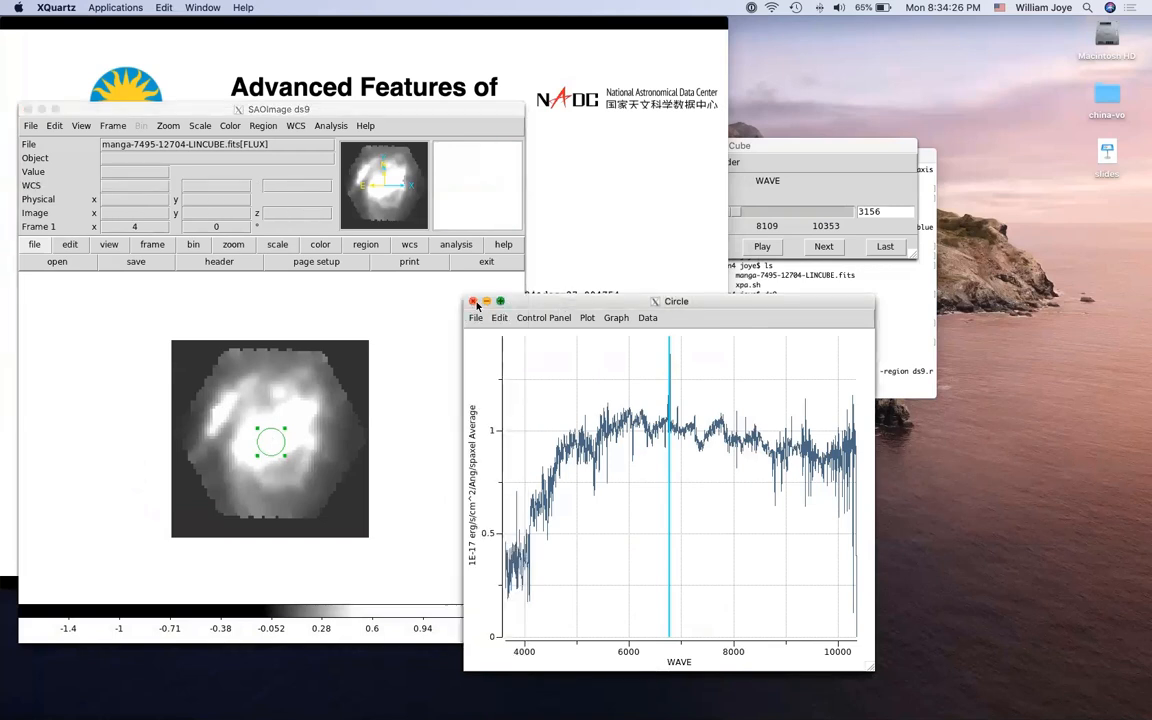
pyautogui.click(474, 302)
pyautogui.press('Delete')
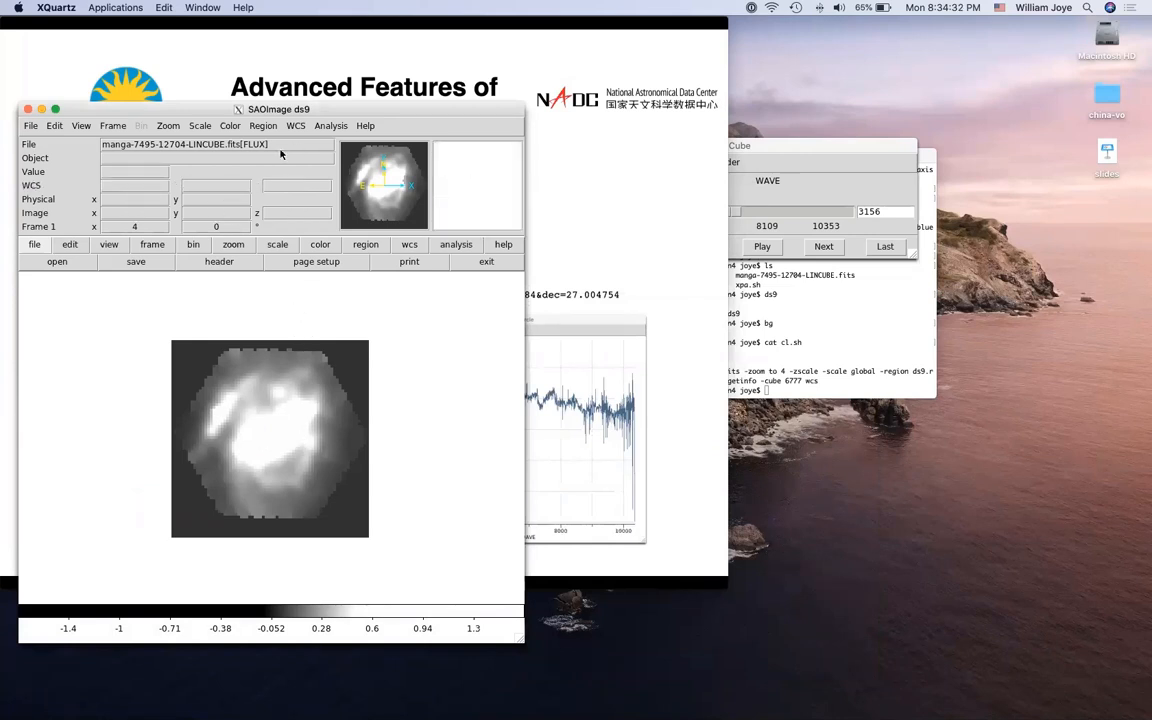
# Draw an ellipse region on the galaxy's bright centre with radii of about 0.0018 and 0.0006 degrees and open its properties
pyautogui.click(263, 125)
pyautogui.moveTo(400, 174)
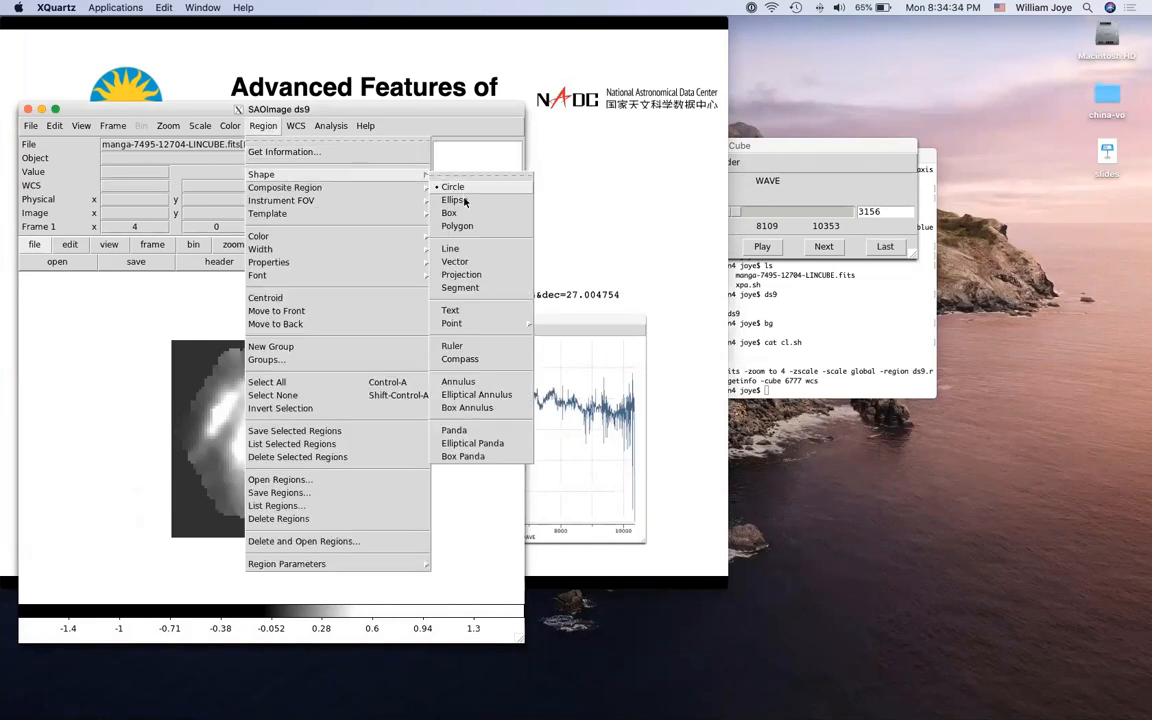
pyautogui.click(464, 201)
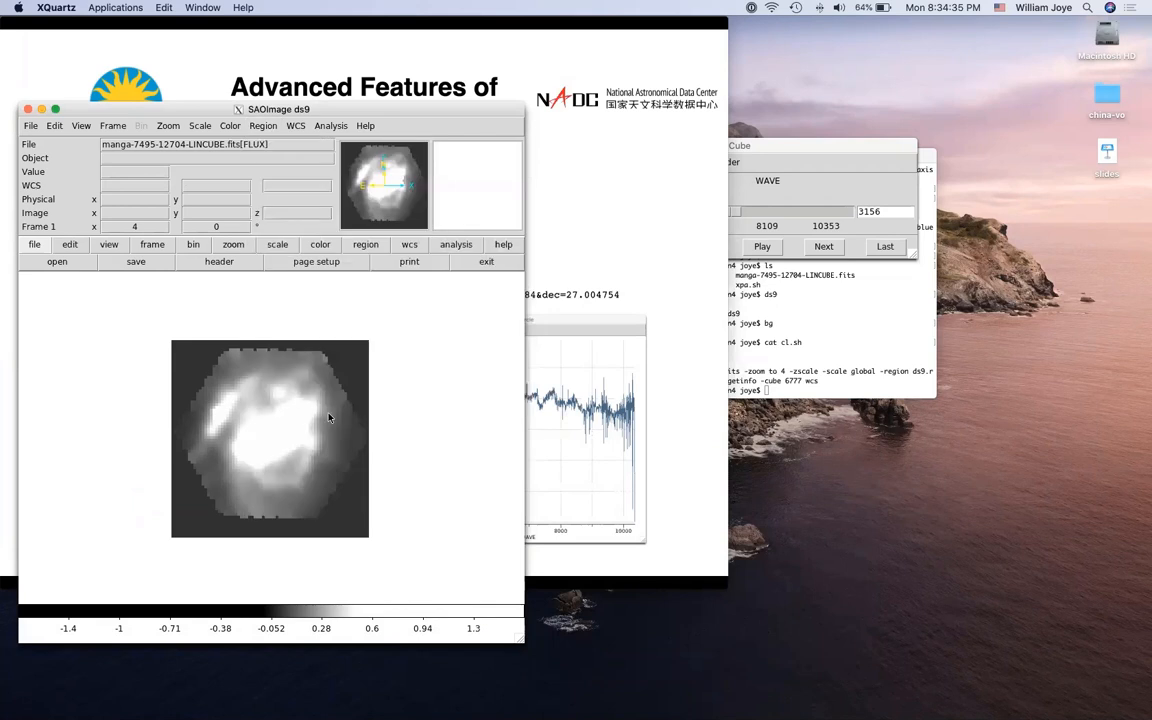
pyautogui.click(265, 438)
pyautogui.moveTo(265, 438)
pyautogui.mouseDown()
pyautogui.moveTo(255, 430)
pyautogui.moveTo(274, 432)
pyautogui.mouseUp()
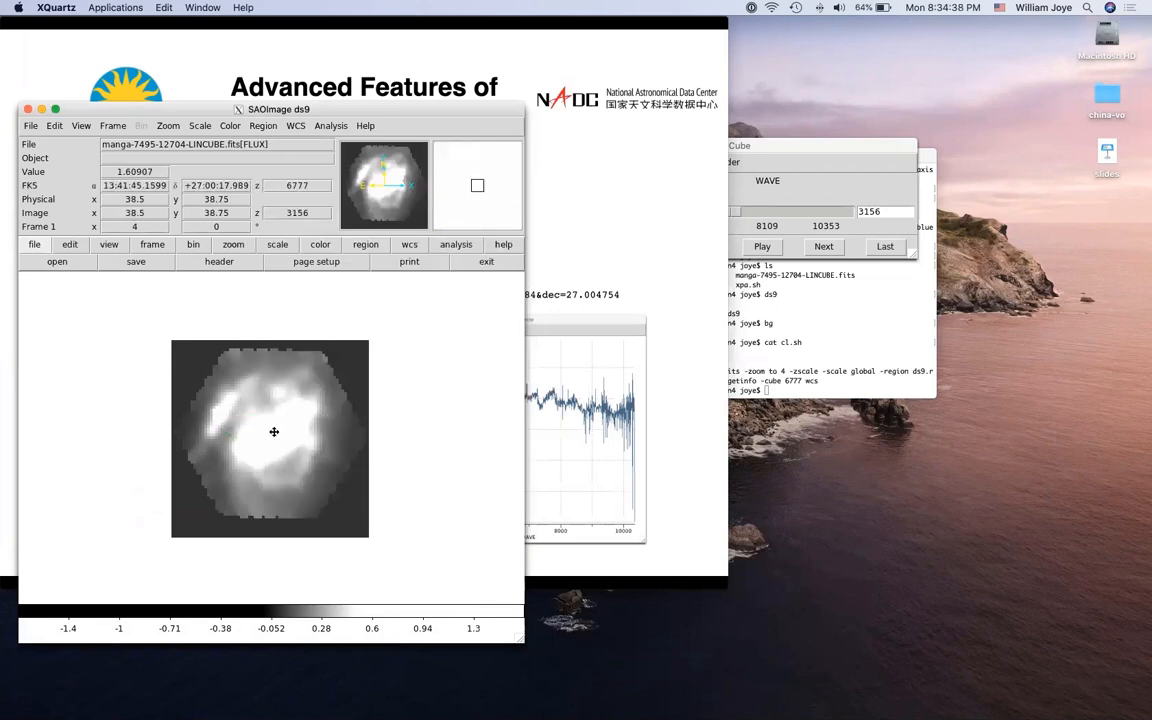
pyautogui.doubleClick(274, 432)
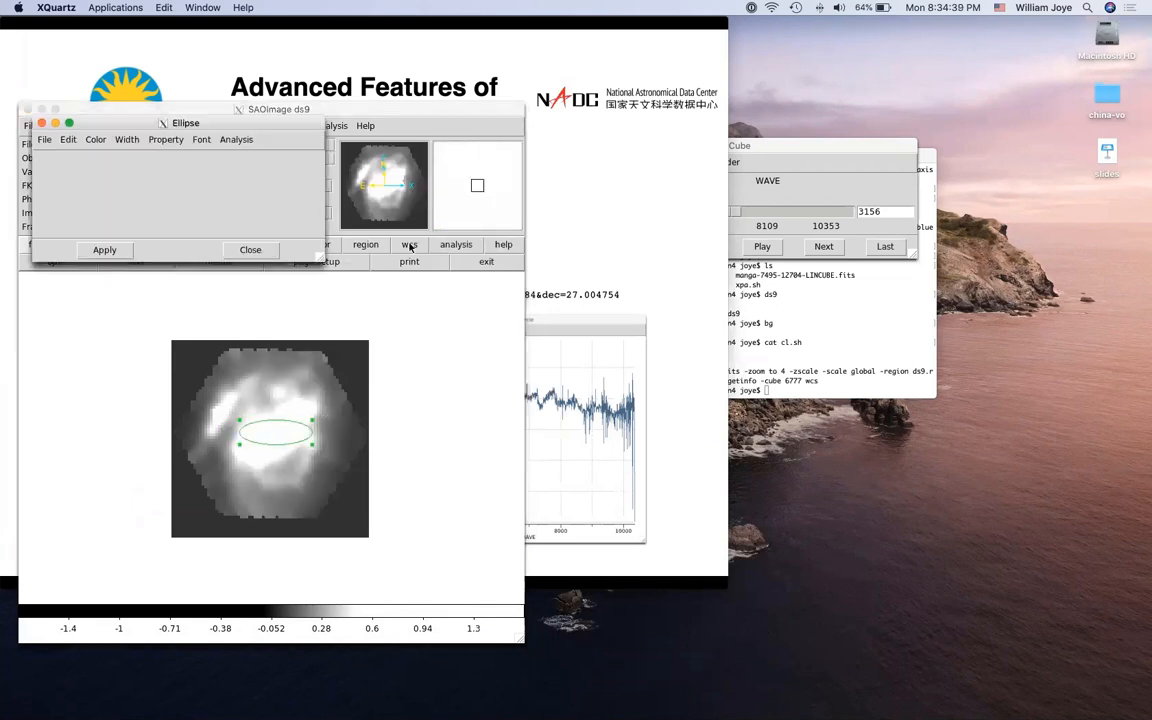
# Plot the ellipse region's average spectrum along the WAVE axis with Plot 3D and move the plot beside the image
pyautogui.click(240, 140)
pyautogui.click(249, 193)
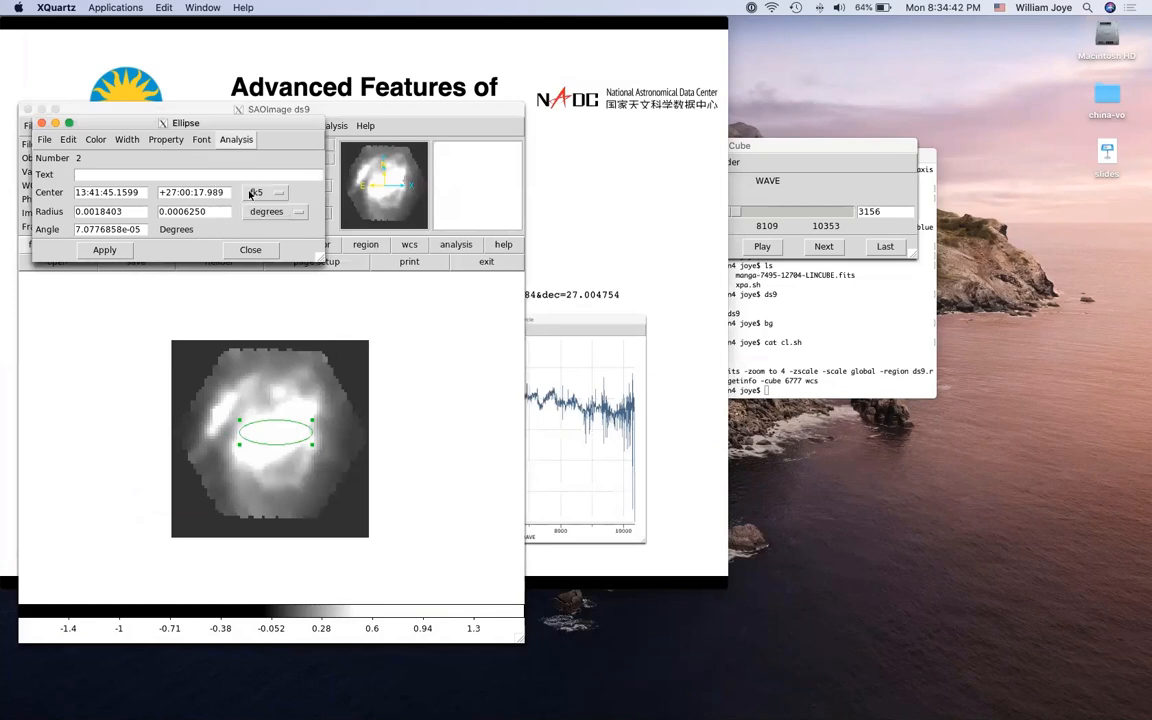
pyautogui.moveTo(214, 137); pyautogui.dragTo(595, 150)
# Display a histogram of the ellipse region and place it below the spectrum plot
pyautogui.click(240, 140)
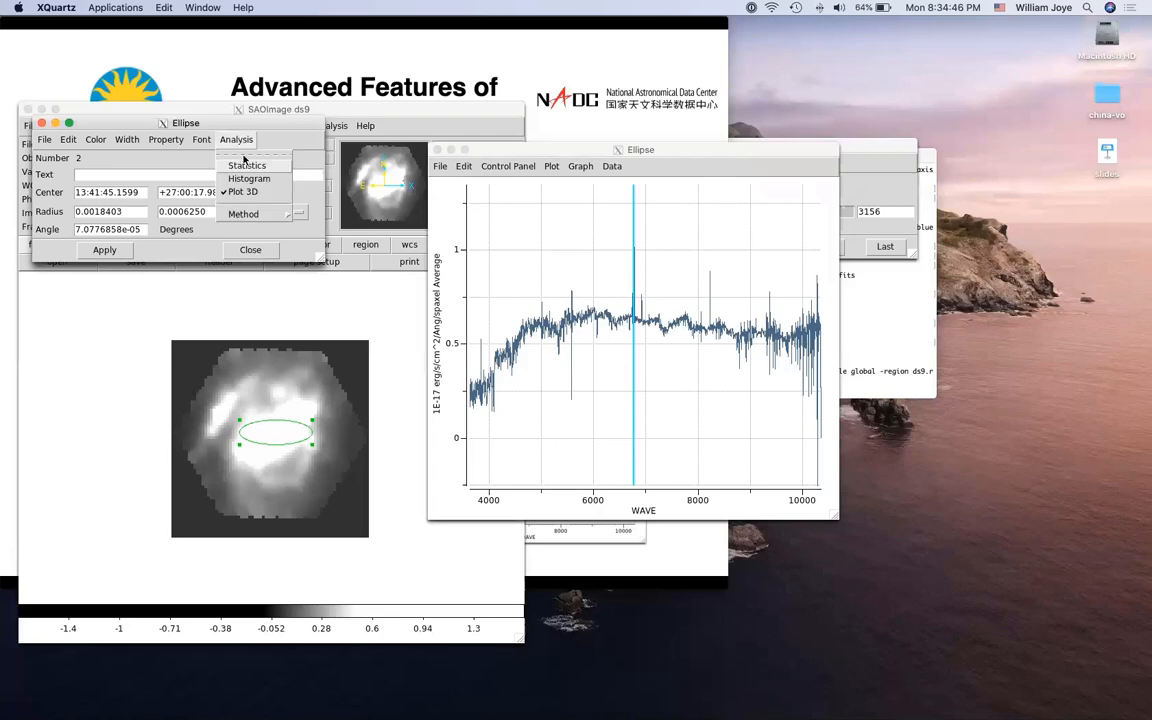
pyautogui.click(248, 176)
pyautogui.moveTo(265, 137); pyautogui.dragTo(777, 345)
# Reshape the ellipse into a tall one with radii of about 0.0011 and 0.0017 degrees and move the image window clear of its dialog
pyautogui.moveTo(310, 443); pyautogui.dragTo(294, 467)
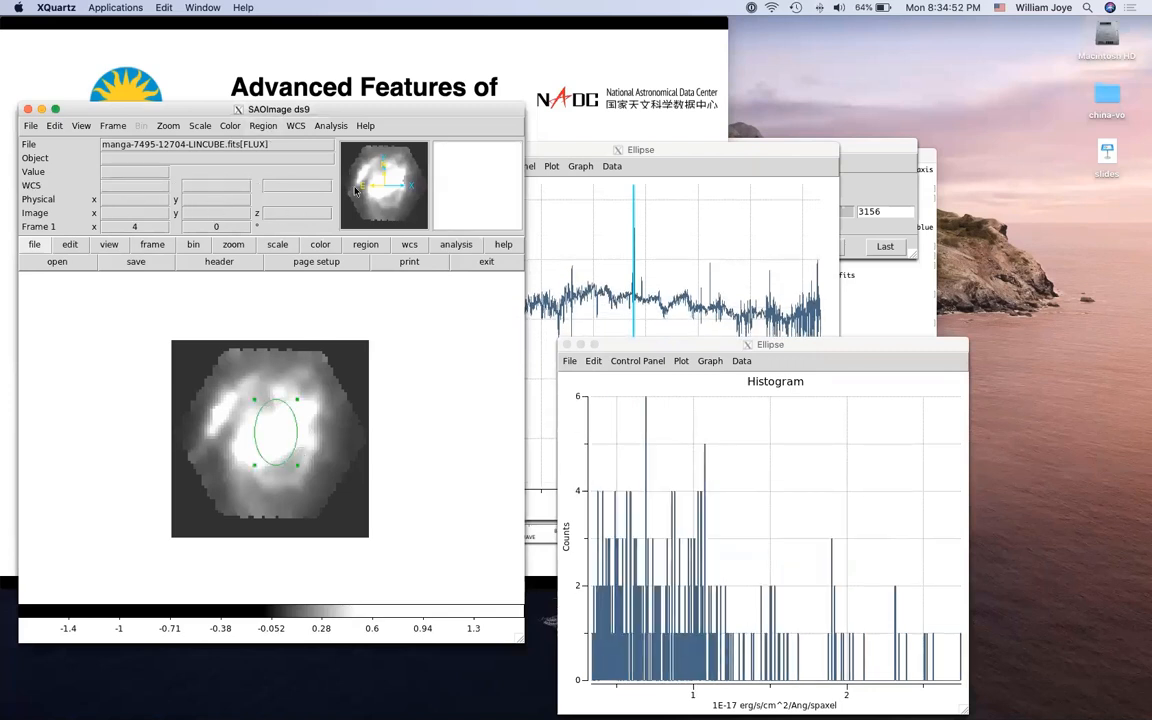
pyautogui.moveTo(379, 112); pyautogui.dragTo(412, 109)
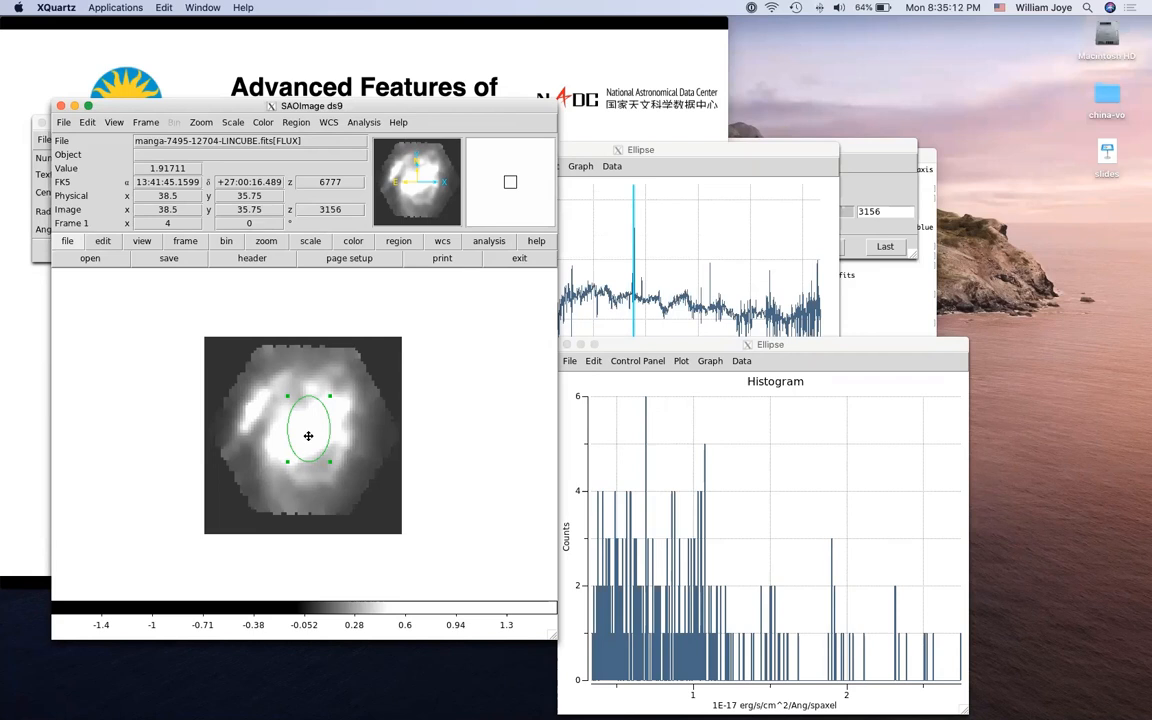
pyautogui.click(397, 122)
pyautogui.click(414, 118)
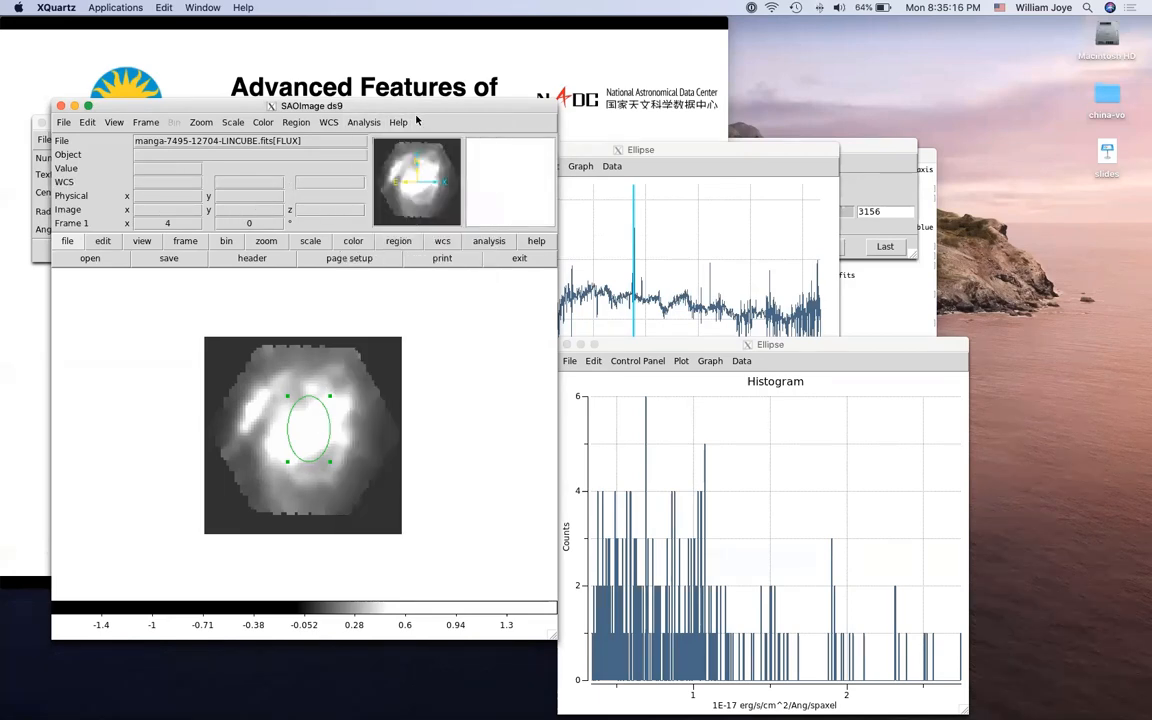
pyautogui.moveTo(407, 108); pyautogui.dragTo(403, 192)
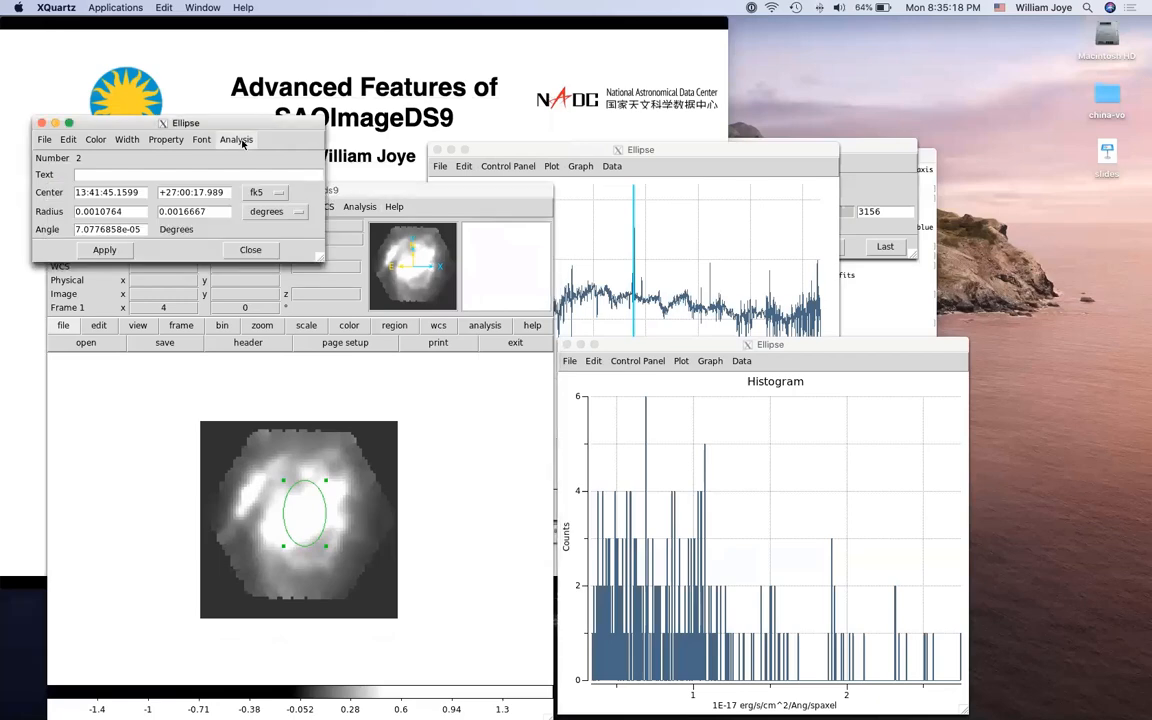
# Display the ellipse region's statistics and place the statistics window above the plots
pyautogui.click(237, 140)
pyautogui.click(250, 165)
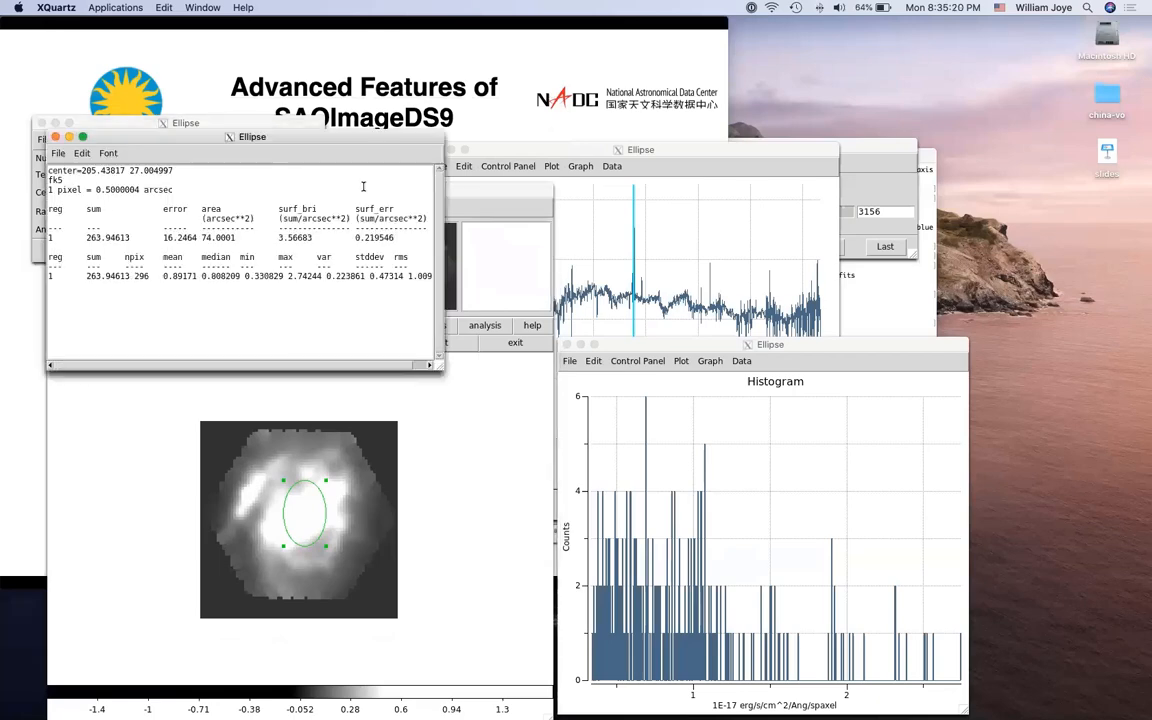
pyautogui.moveTo(269, 122); pyautogui.dragTo(557, 107)
pyautogui.moveTo(636, 87); pyautogui.dragTo(615, 80)
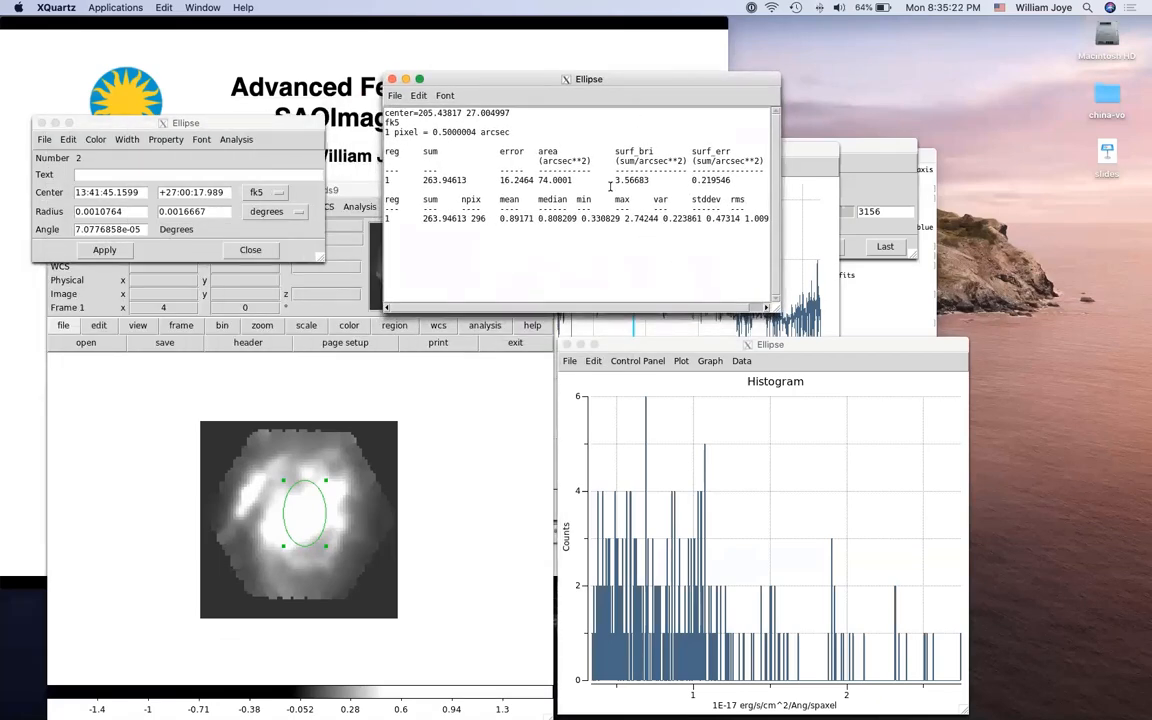
# Bring the Cube dialog forward, place it above the histogram and move the cube to slice 4808
pyautogui.click(857, 146)
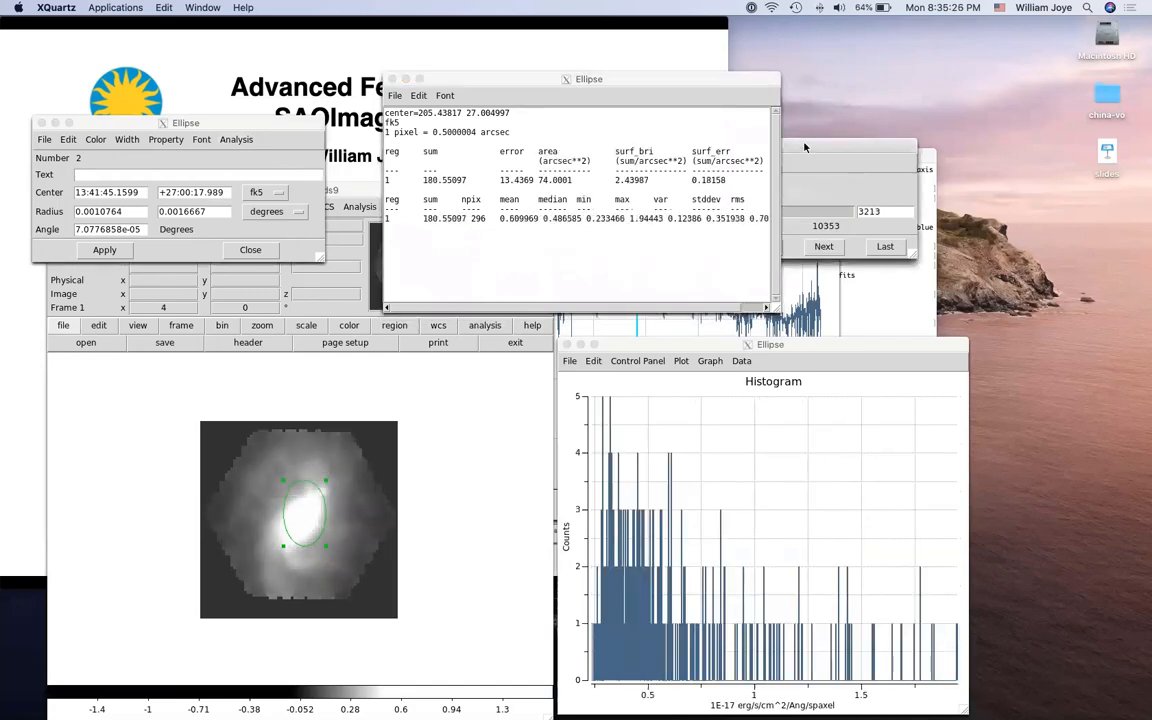
pyautogui.moveTo(840, 146); pyautogui.dragTo(894, 221)
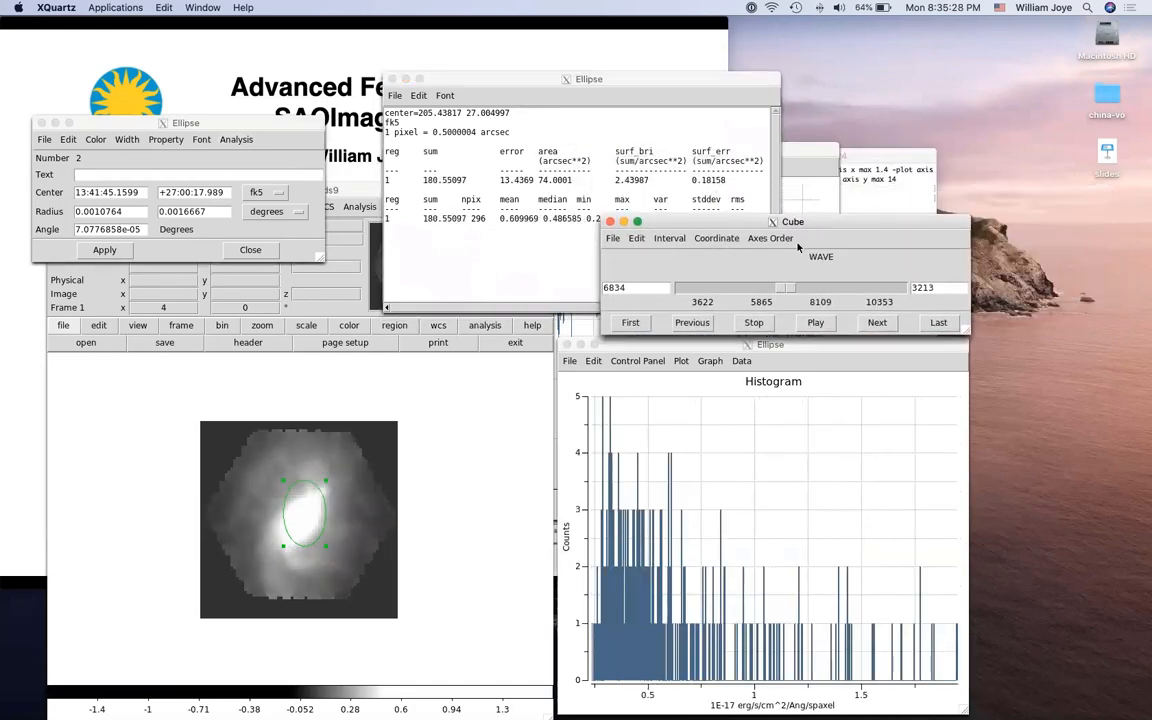
pyautogui.click(778, 293)
pyautogui.moveTo(778, 293); pyautogui.dragTo(837, 292)
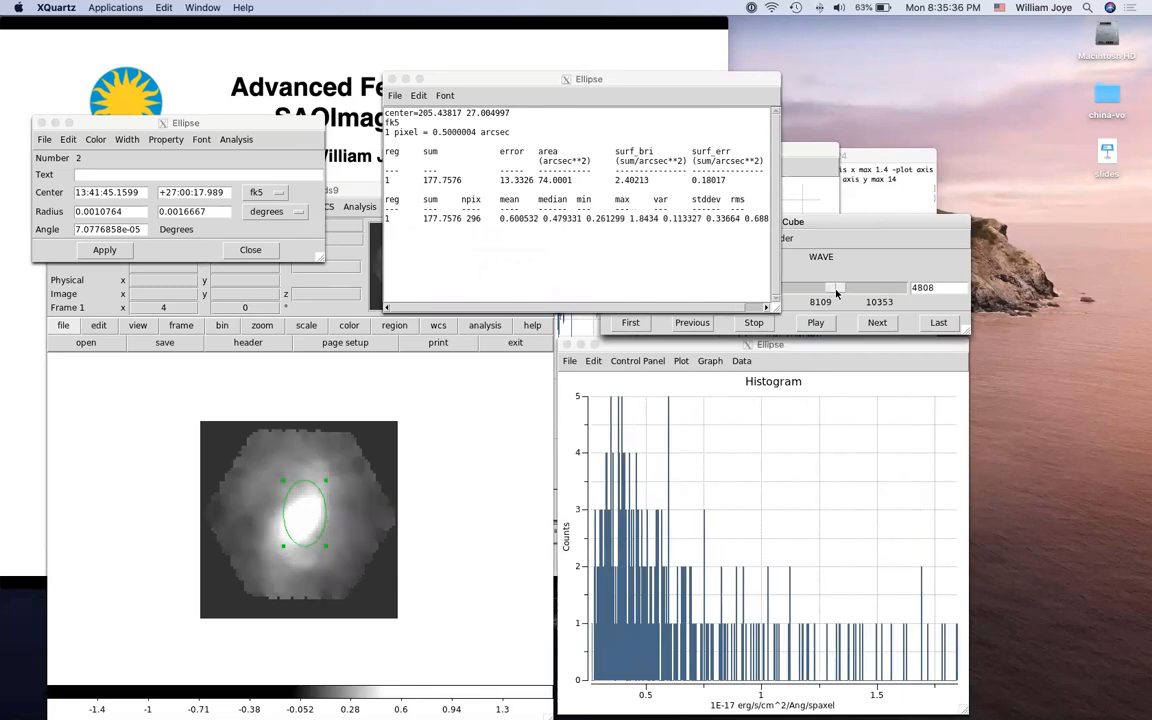
# Exit DS9 and advance the Keynote slides to Lesson 5, Creating 3D Gif Movie
pyautogui.click(410, 388)
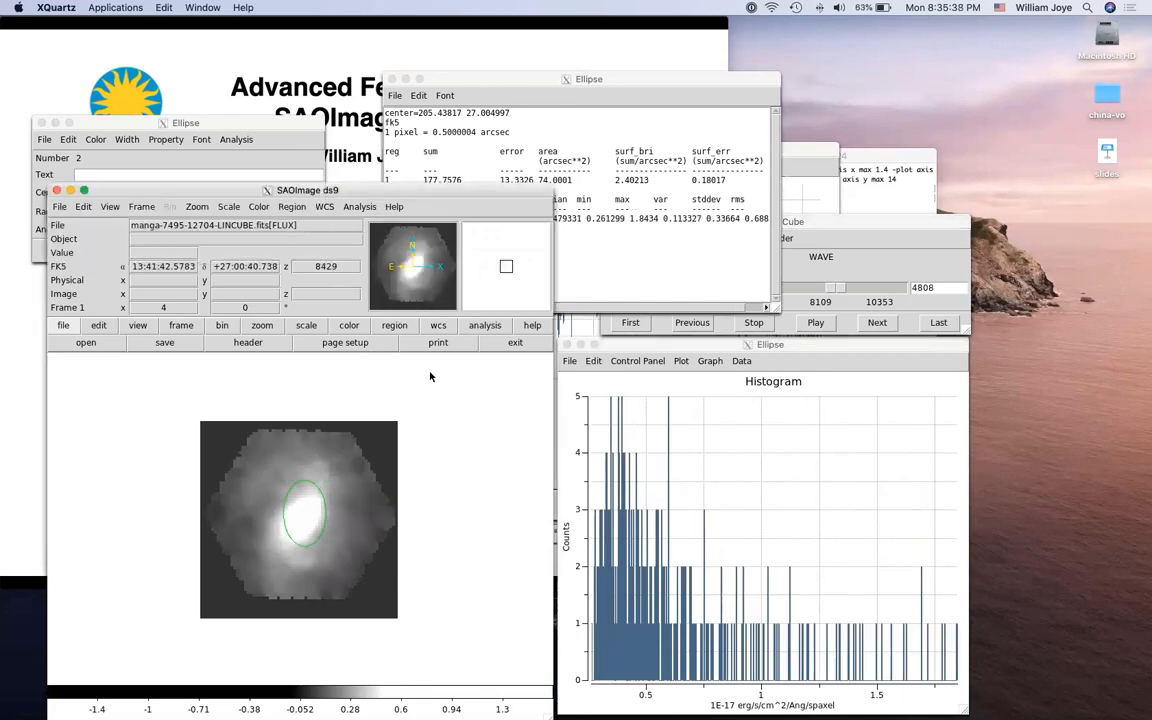
pyautogui.click(515, 343)
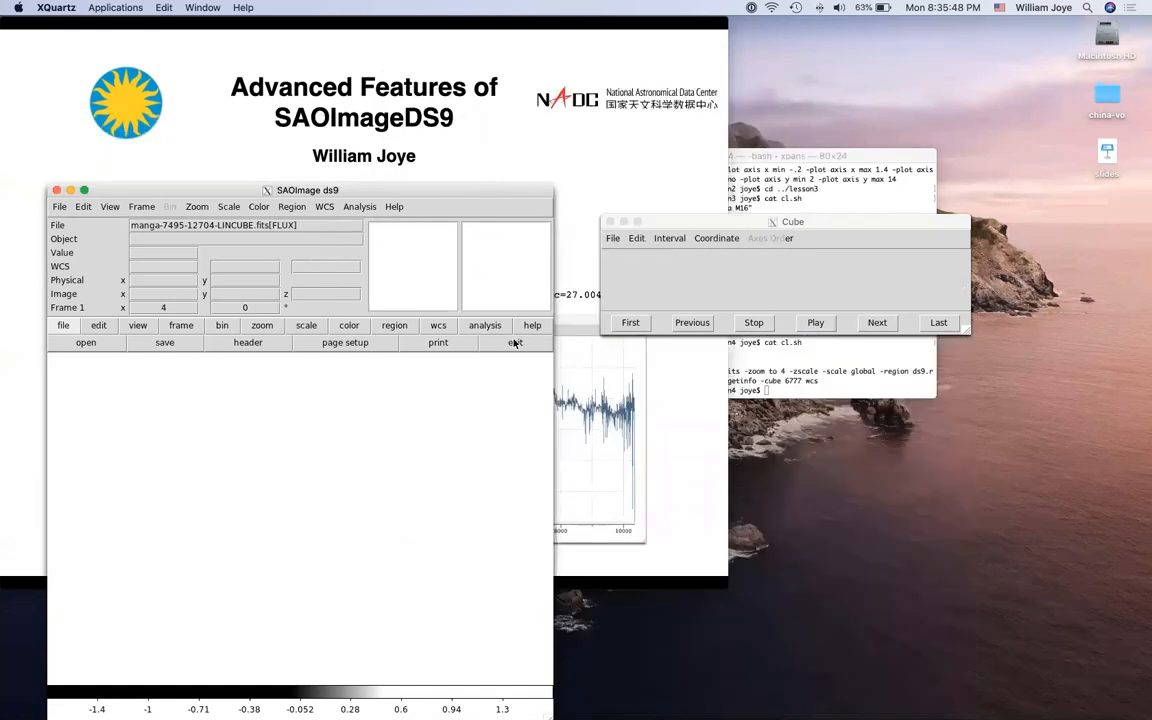
pyautogui.click(517, 228)
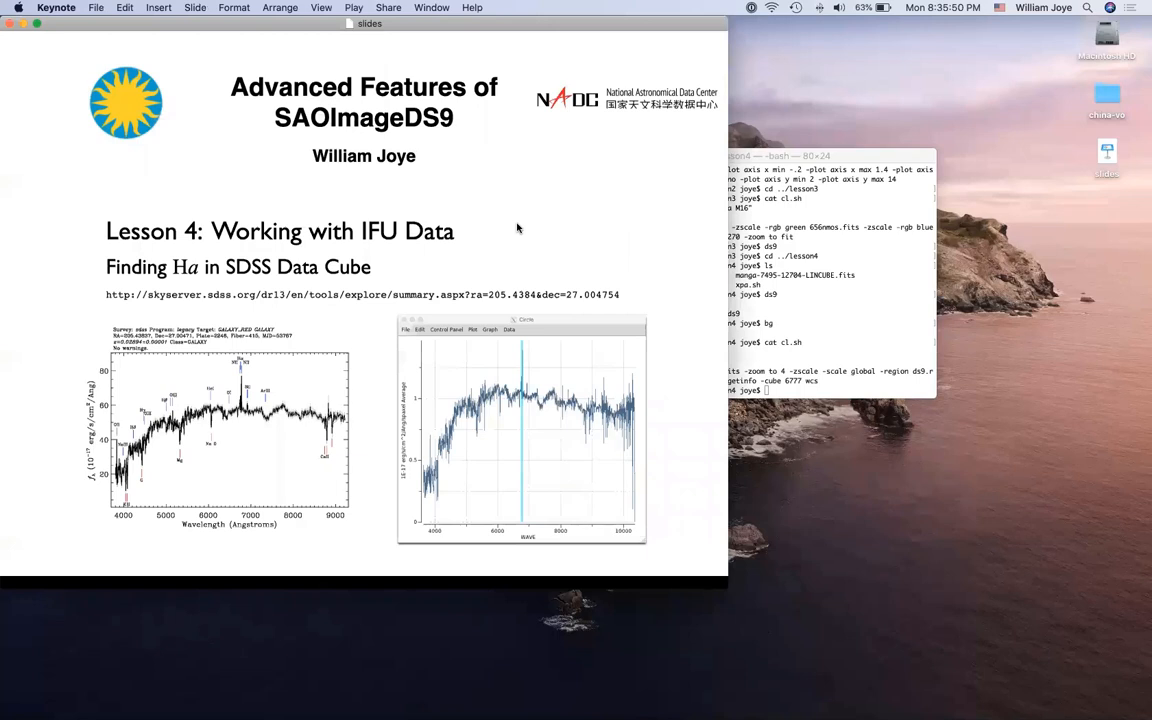
pyautogui.click(517, 228)
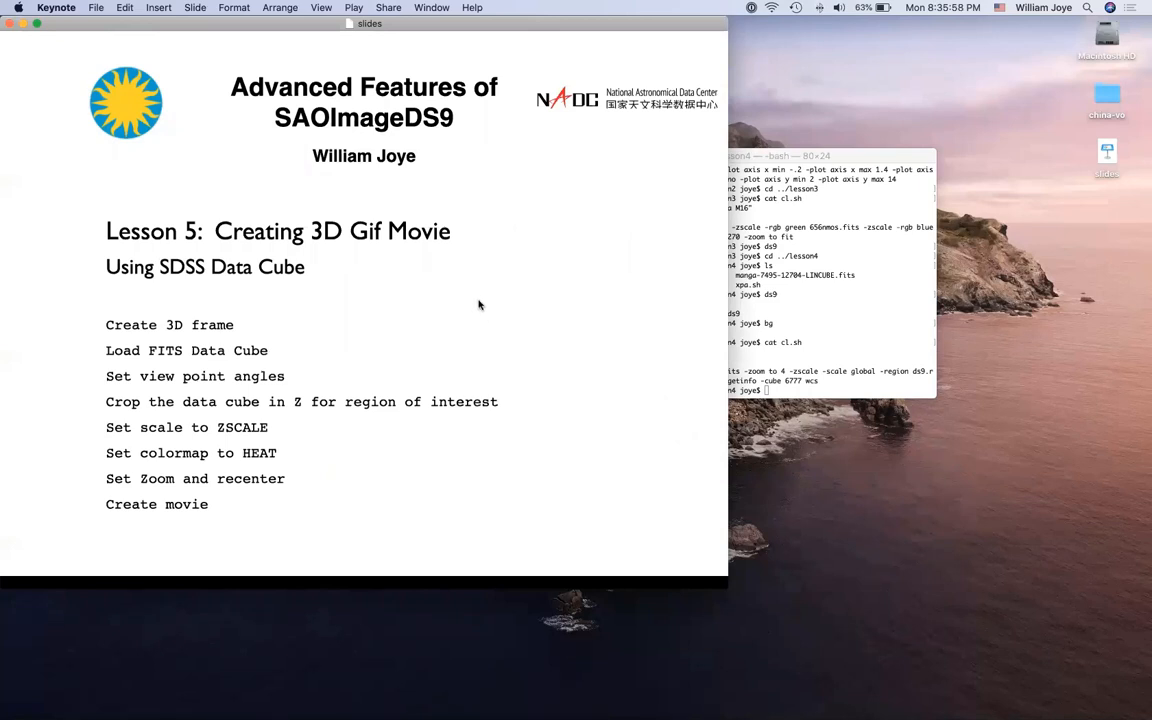
# Switch to Terminal, change to the ../lesson5 directory and print the contents of cl.sh
pyautogui.click(872, 360)
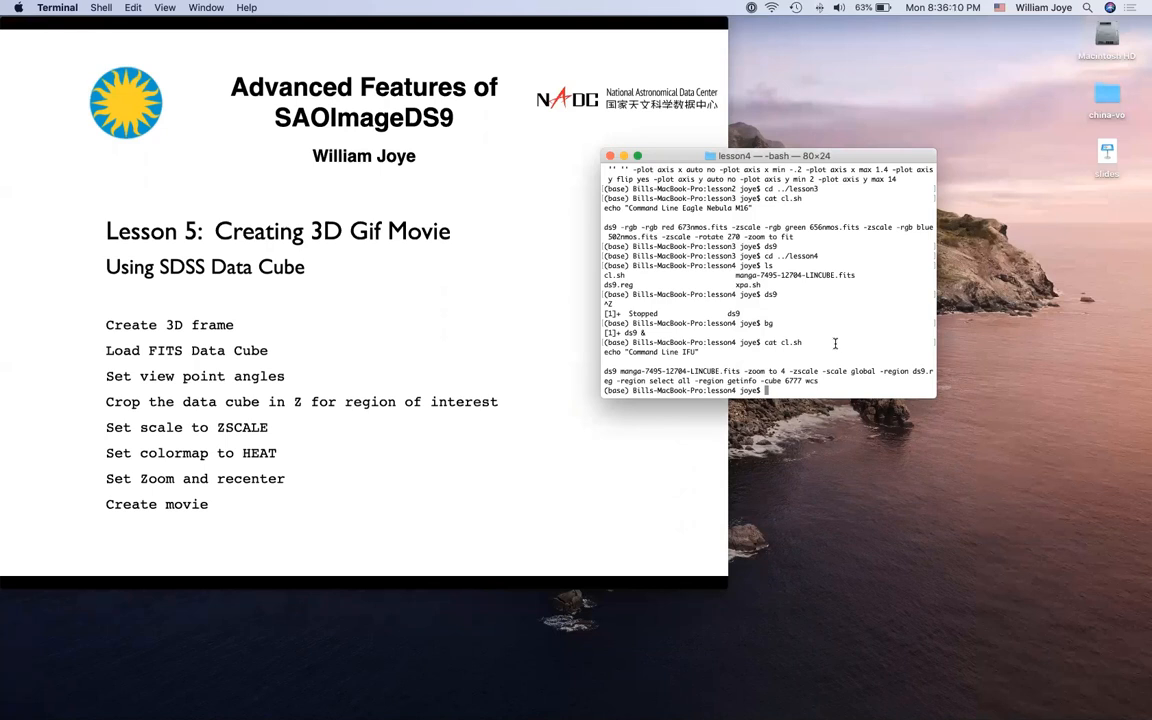
pyautogui.write('cd ../lesson5')
pyautogui.press('Return')
pyautogui.write('cat cl')
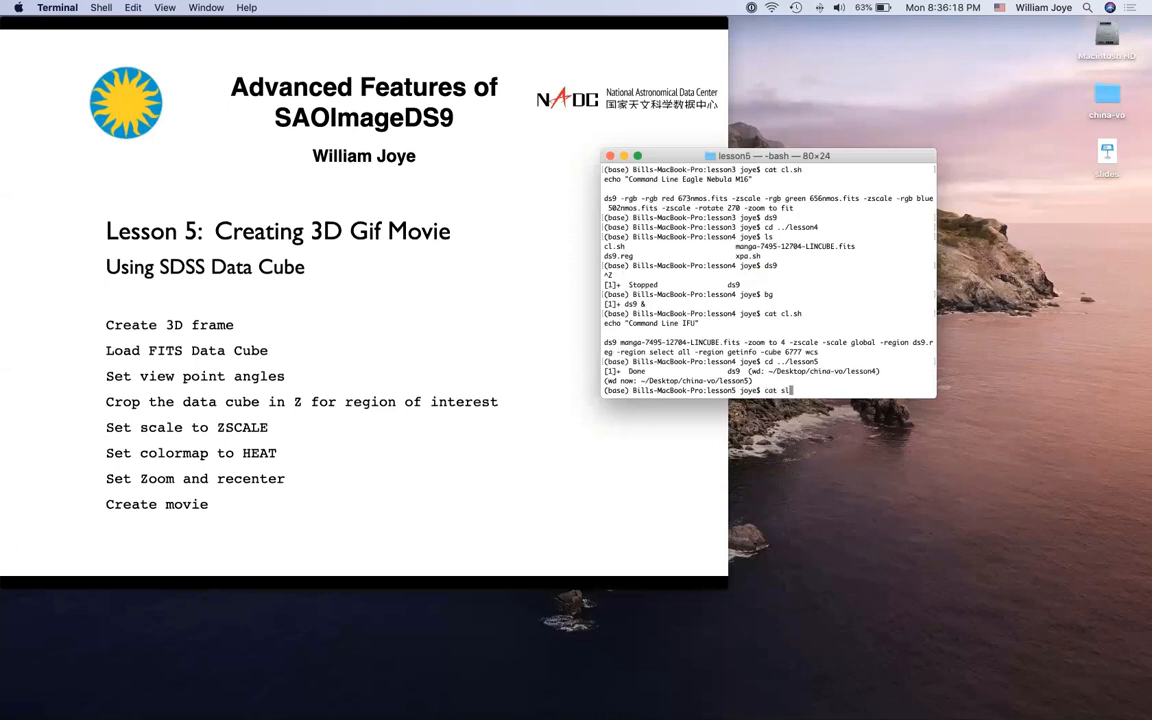
pyautogui.write('.sh')
pyautogui.press('Return')
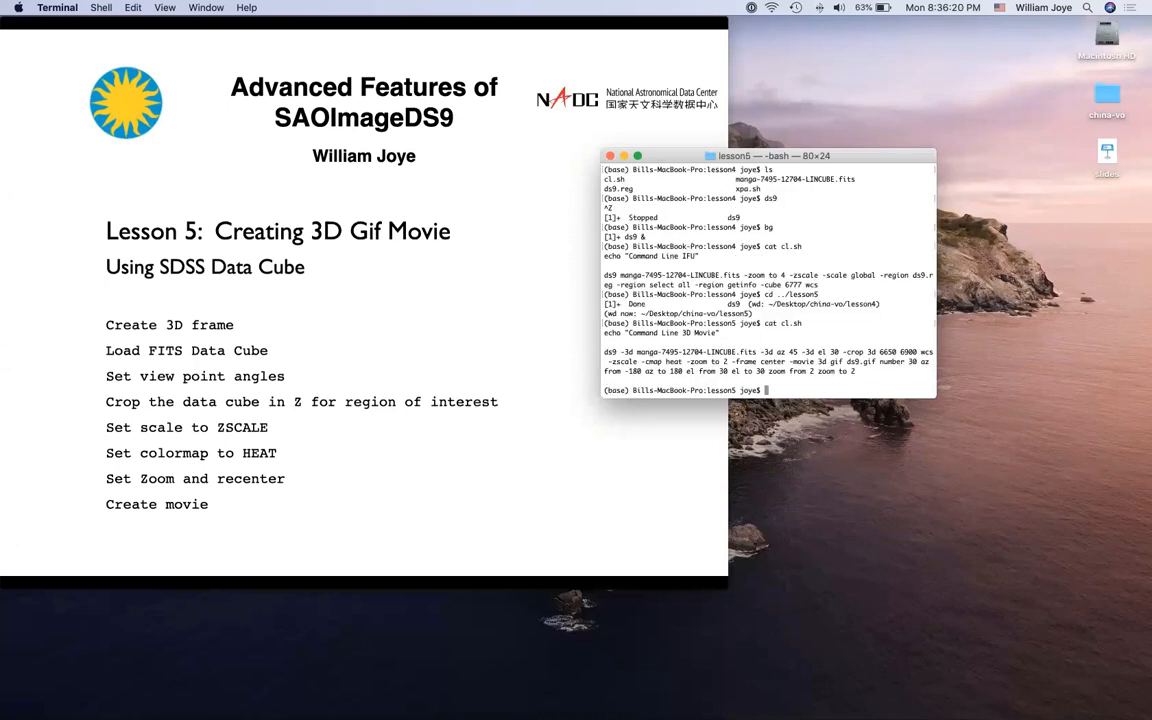
# Launch ds9 from the lesson5 directory, create a new 3D frame and place the 3D dialog below the terminal window
pyautogui.write('ds9')
pyautogui.press('Return')
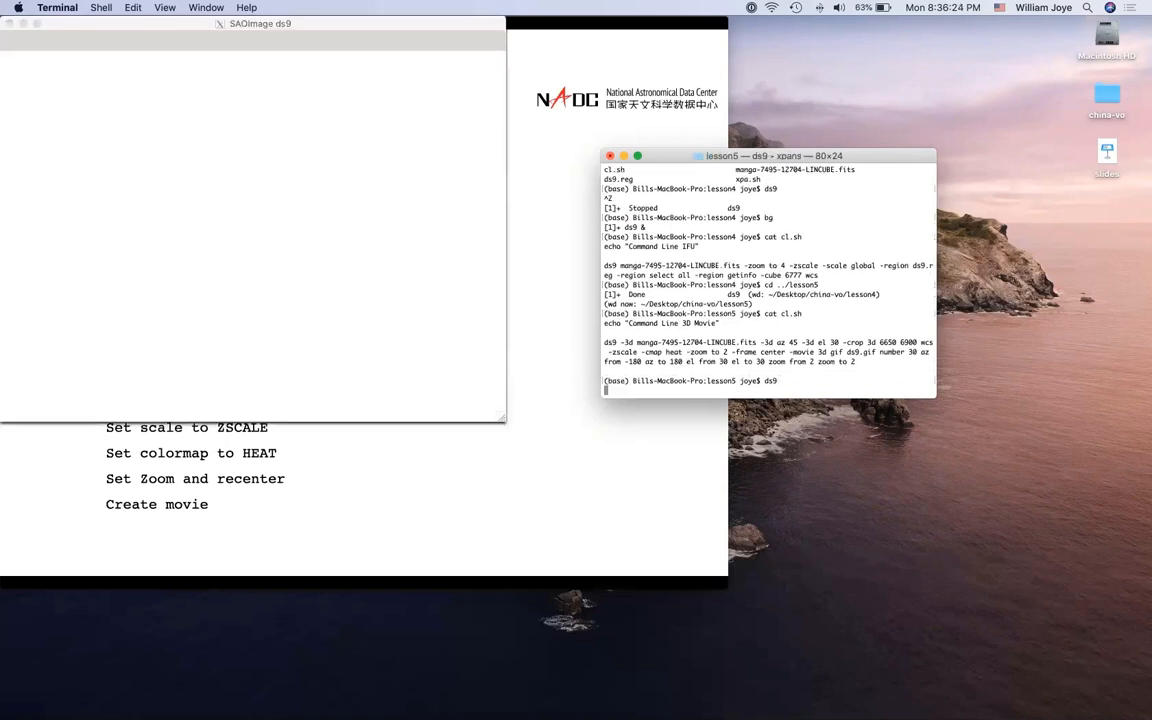
pyautogui.click(94, 40)
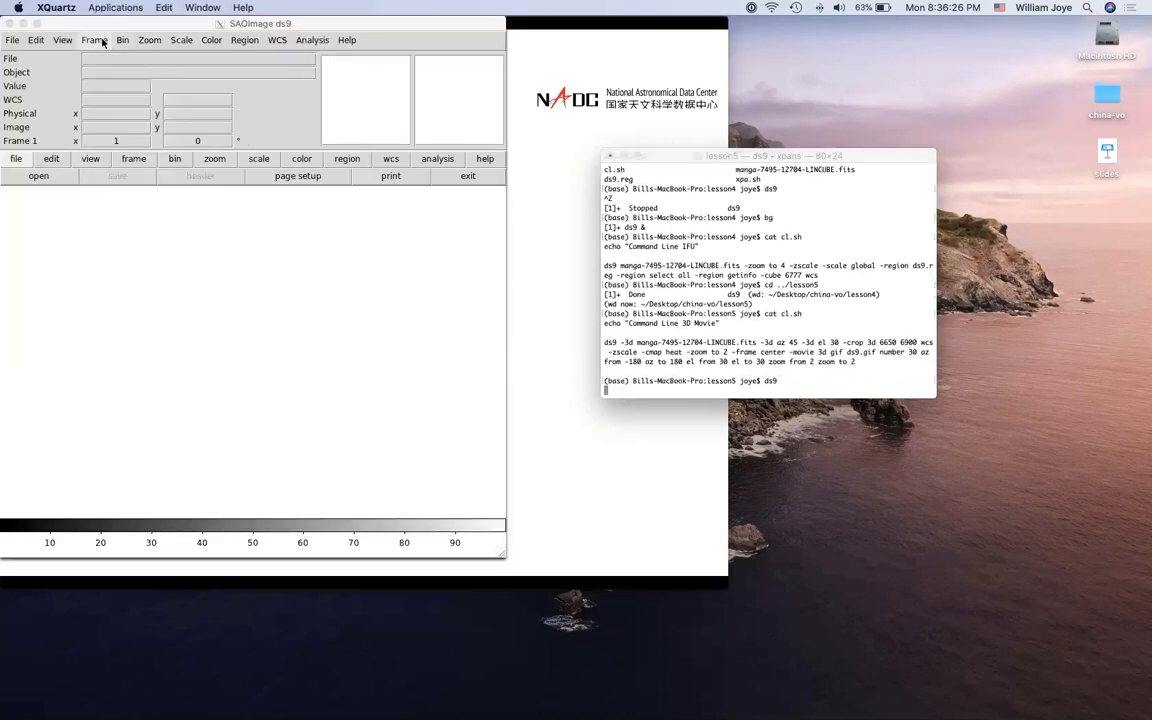
pyautogui.click(103, 93)
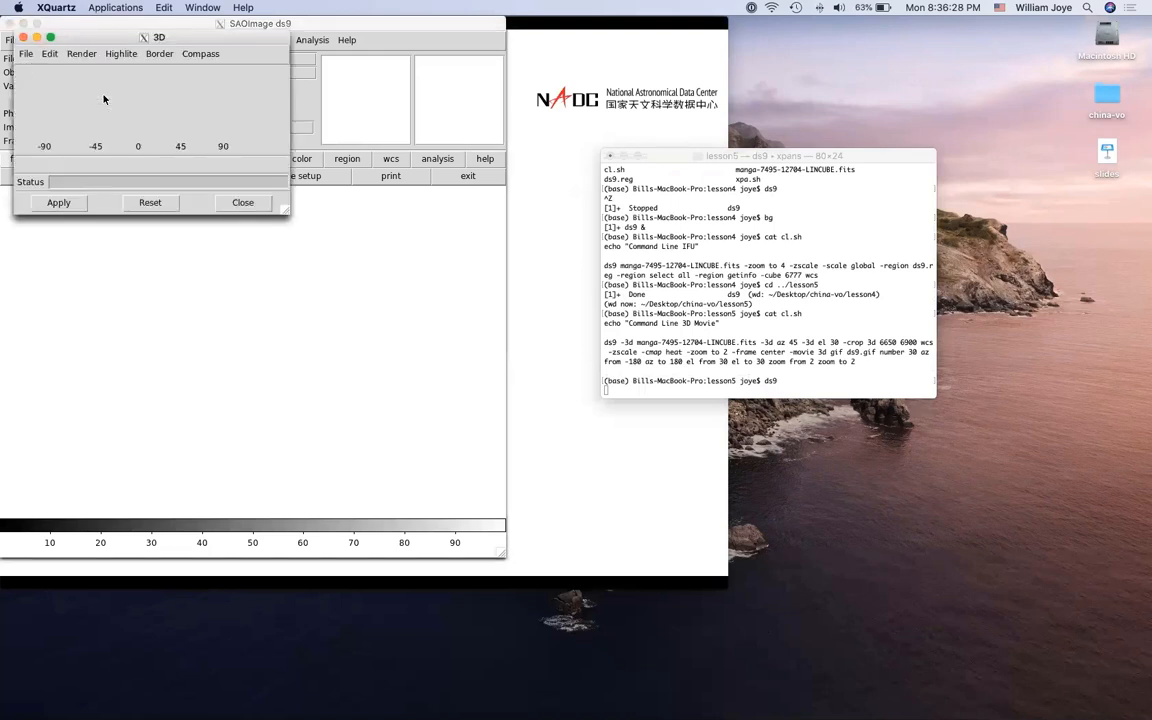
pyautogui.moveTo(96, 34); pyautogui.dragTo(644, 428)
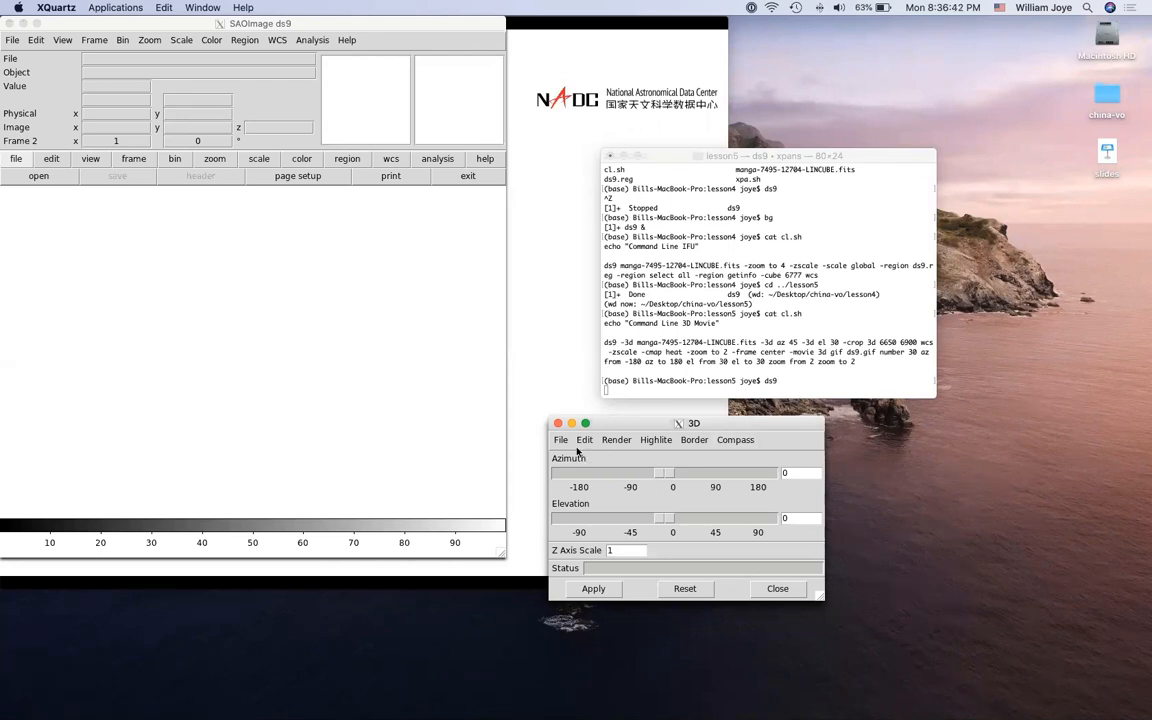
# Load manga-7495-12704-LINCUBE.fits into the 3D frame and place the Cube dialog below the main image window
pyautogui.click(155, 221)
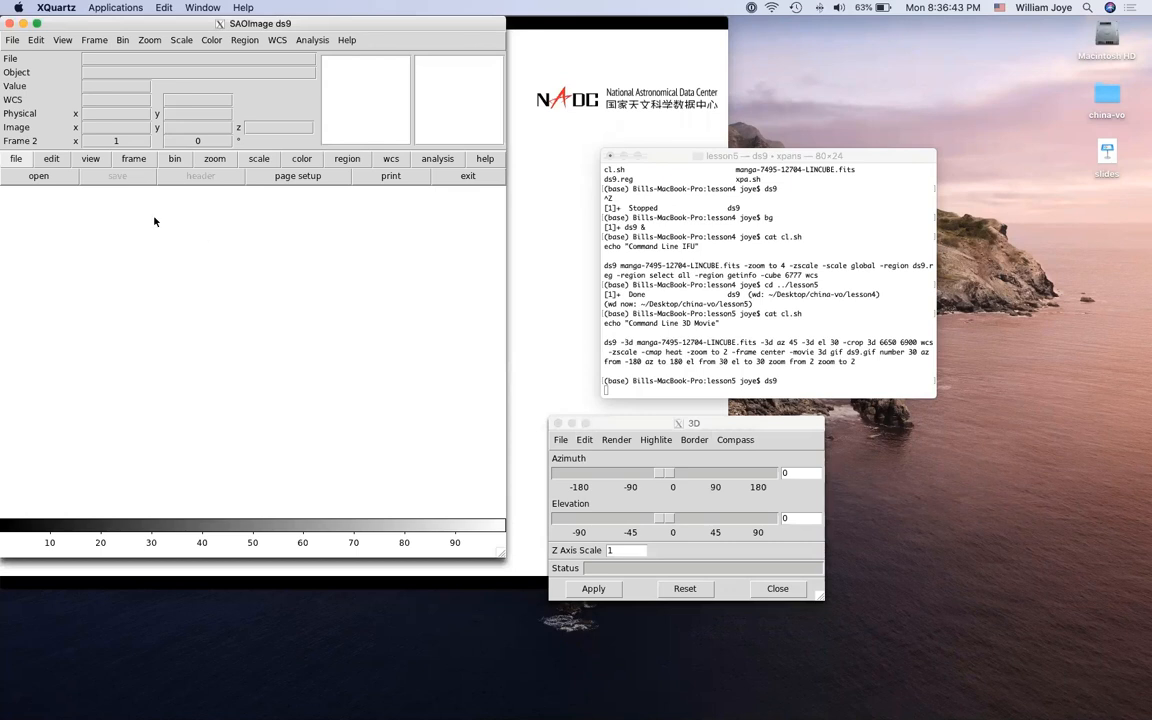
pyautogui.click(38, 177)
pyautogui.doubleClick(602, 302)
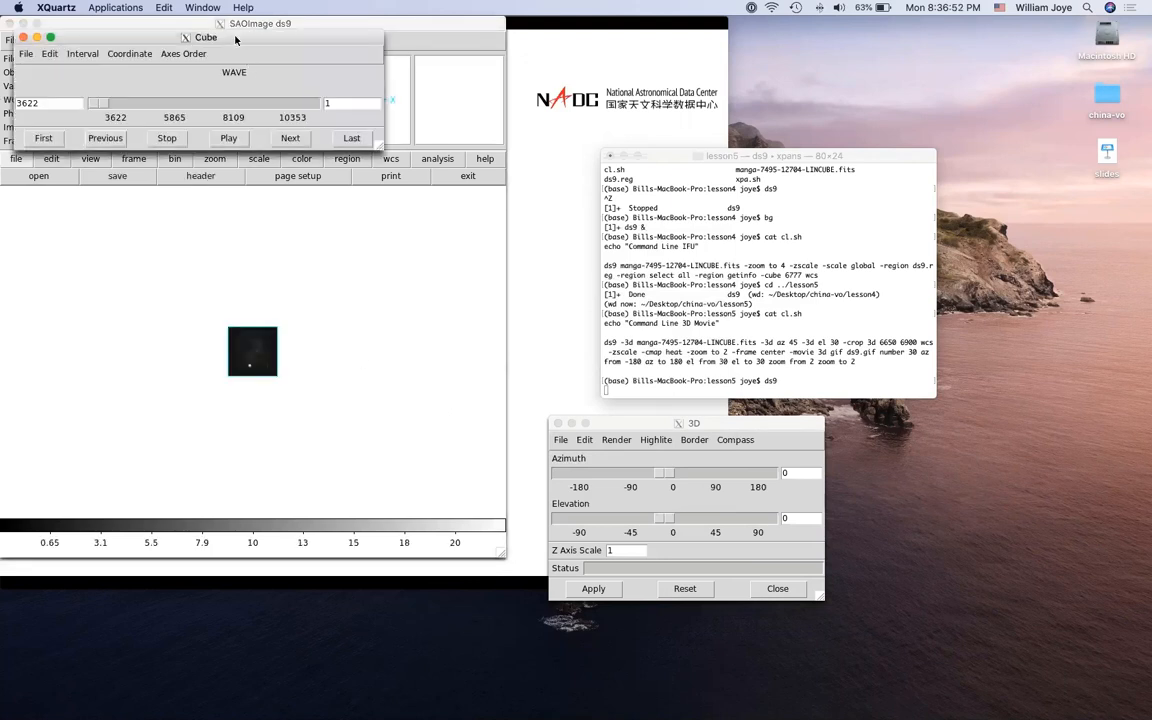
pyautogui.moveTo(235, 38); pyautogui.dragTo(387, 598)
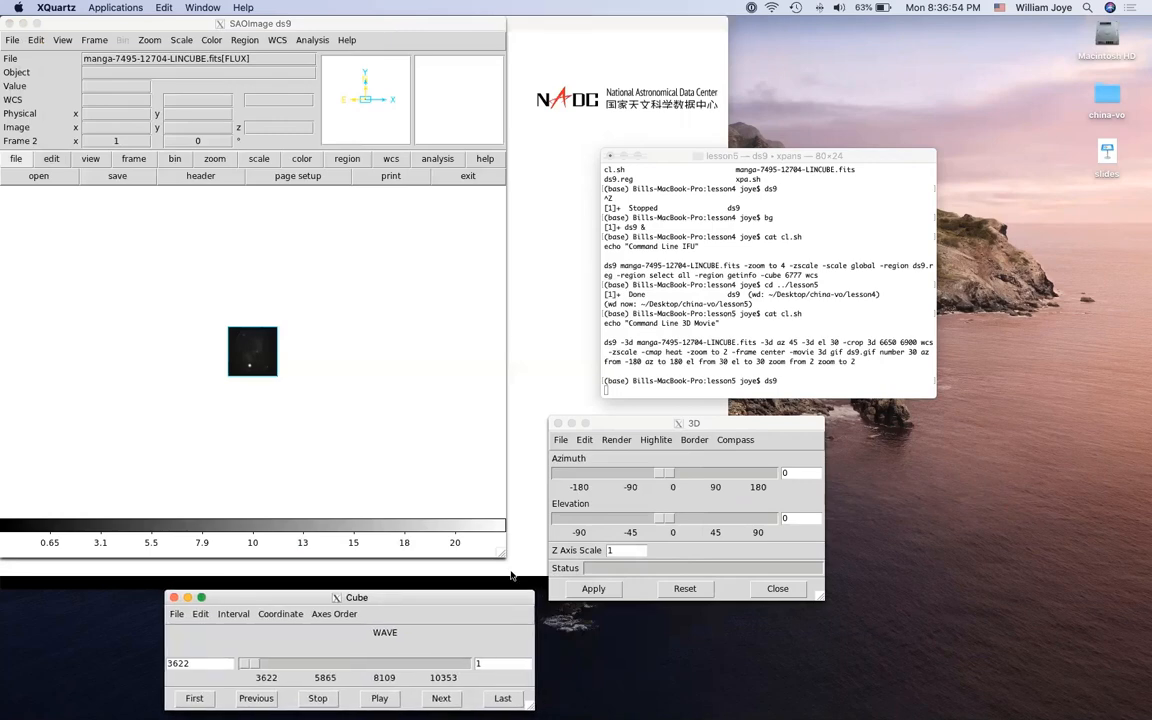
# Rotate the 3D cube to azimuth 22 and elevation 21
pyautogui.click(660, 476)
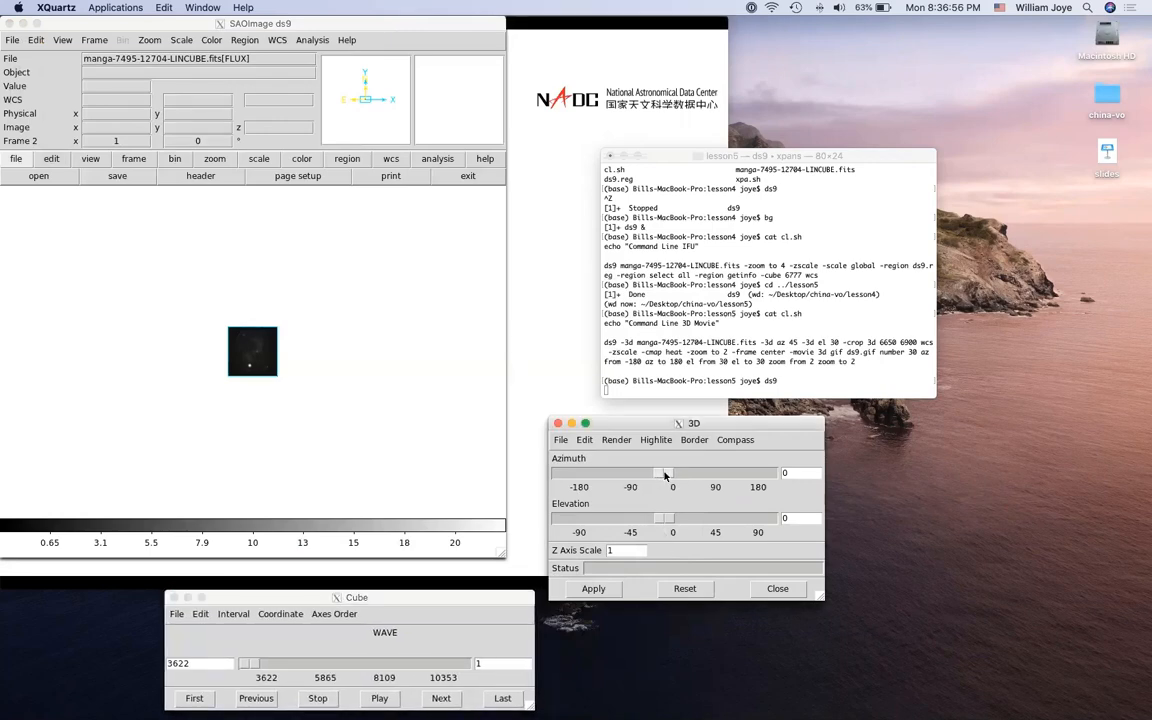
pyautogui.moveTo(665, 476); pyautogui.dragTo(678, 475)
pyautogui.moveTo(666, 518); pyautogui.dragTo(677, 517)
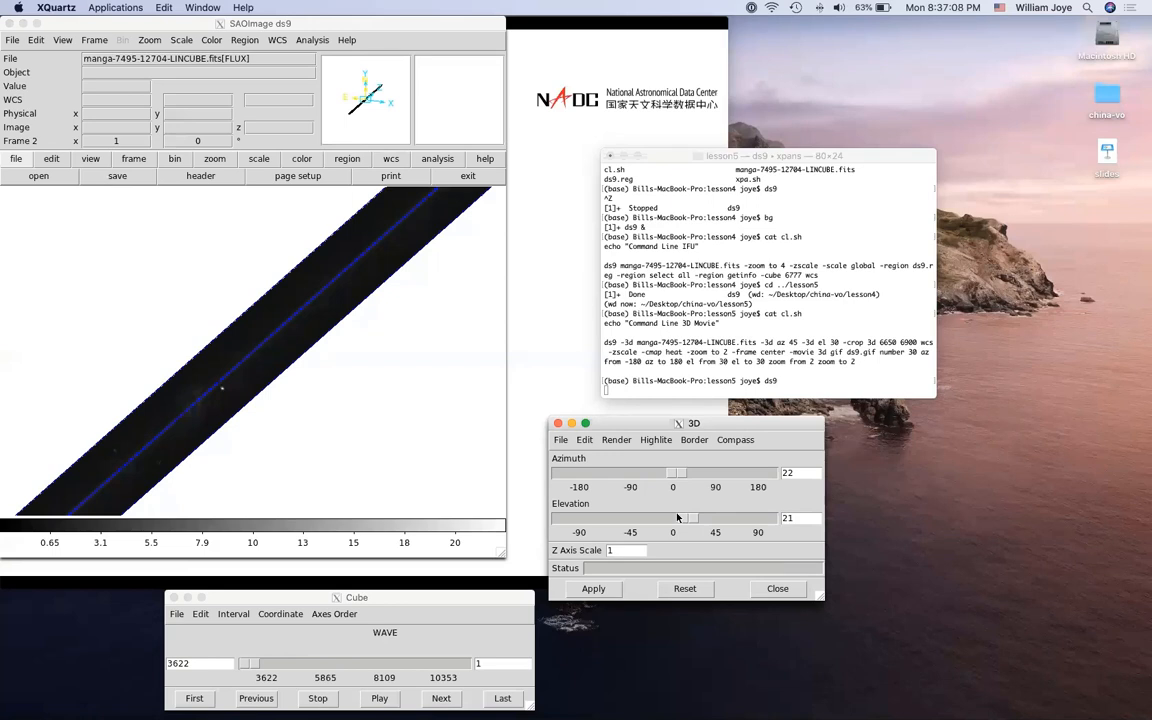
# Examine the FITS header of the cube's FLUX extension, including its axis dimensions, and close the header window
pyautogui.click(191, 176)
pyautogui.click(88, 64)
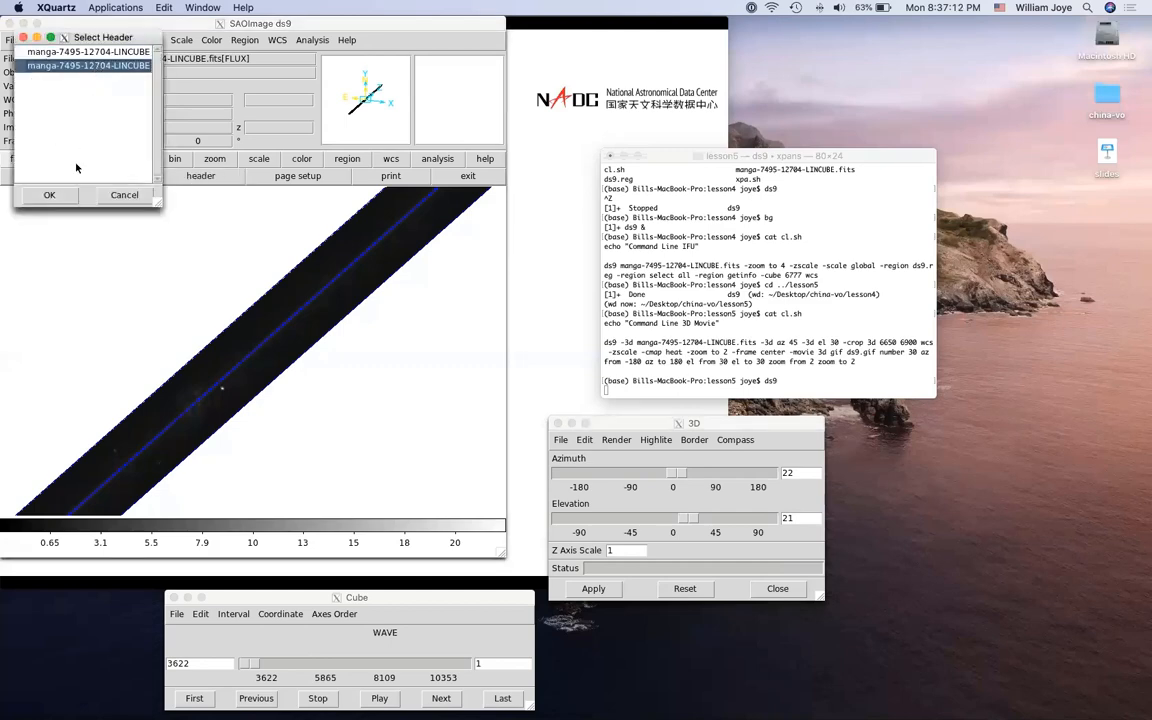
pyautogui.click(50, 196)
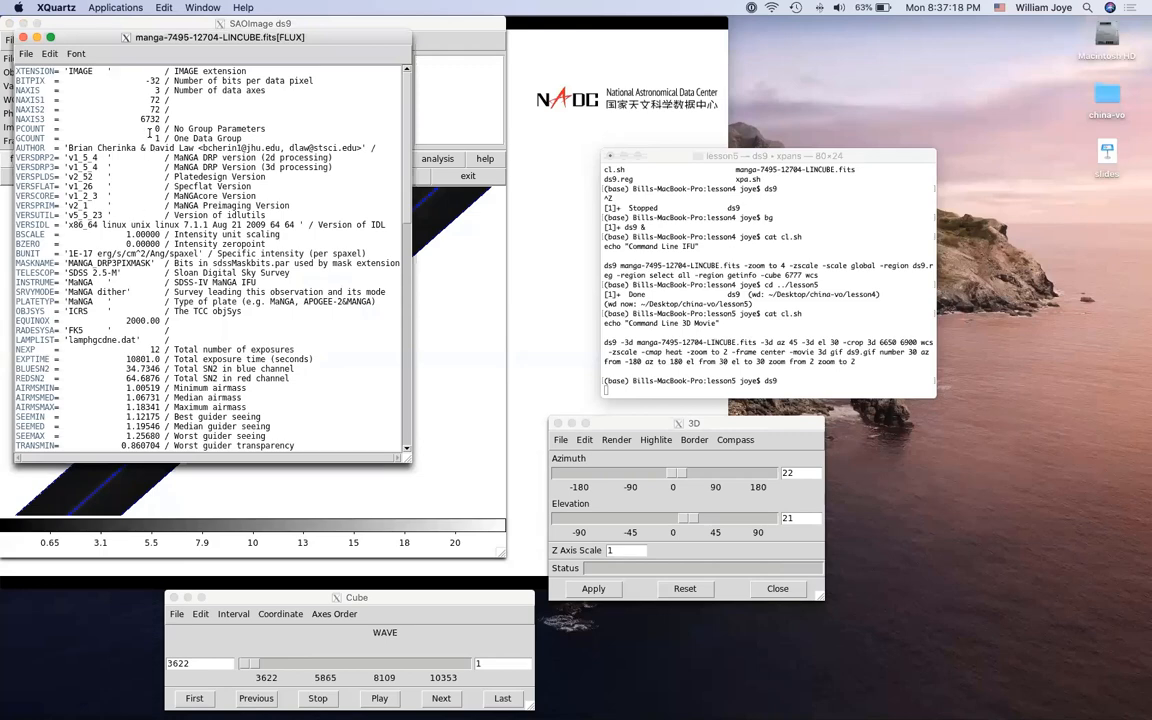
pyautogui.click(23, 37)
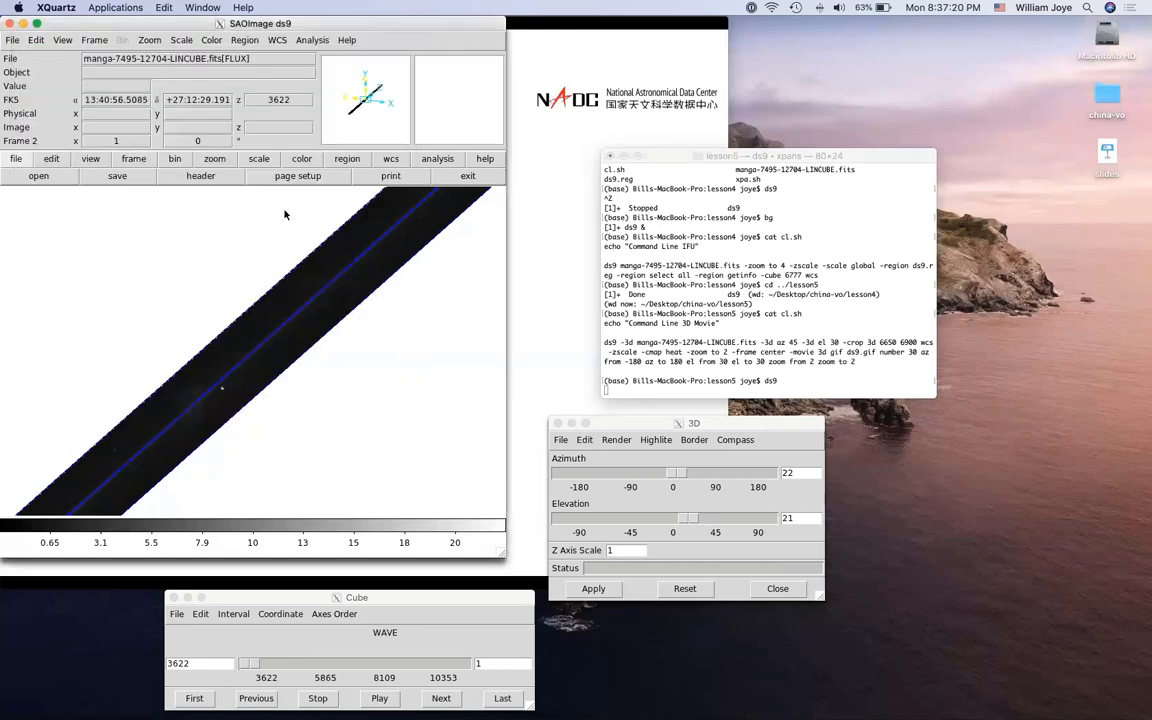
# Apply zscale scaling to the cube and display it at zoom 1/4
pyautogui.click(214, 158)
pyautogui.click(93, 176)
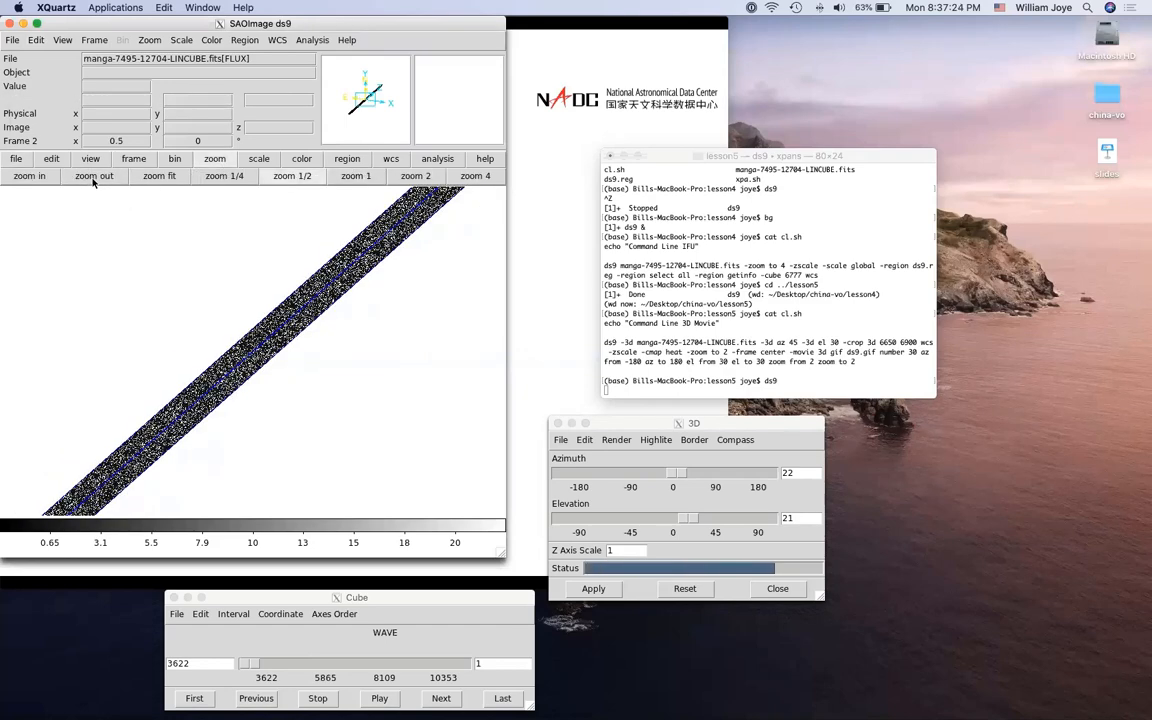
pyautogui.click(93, 176)
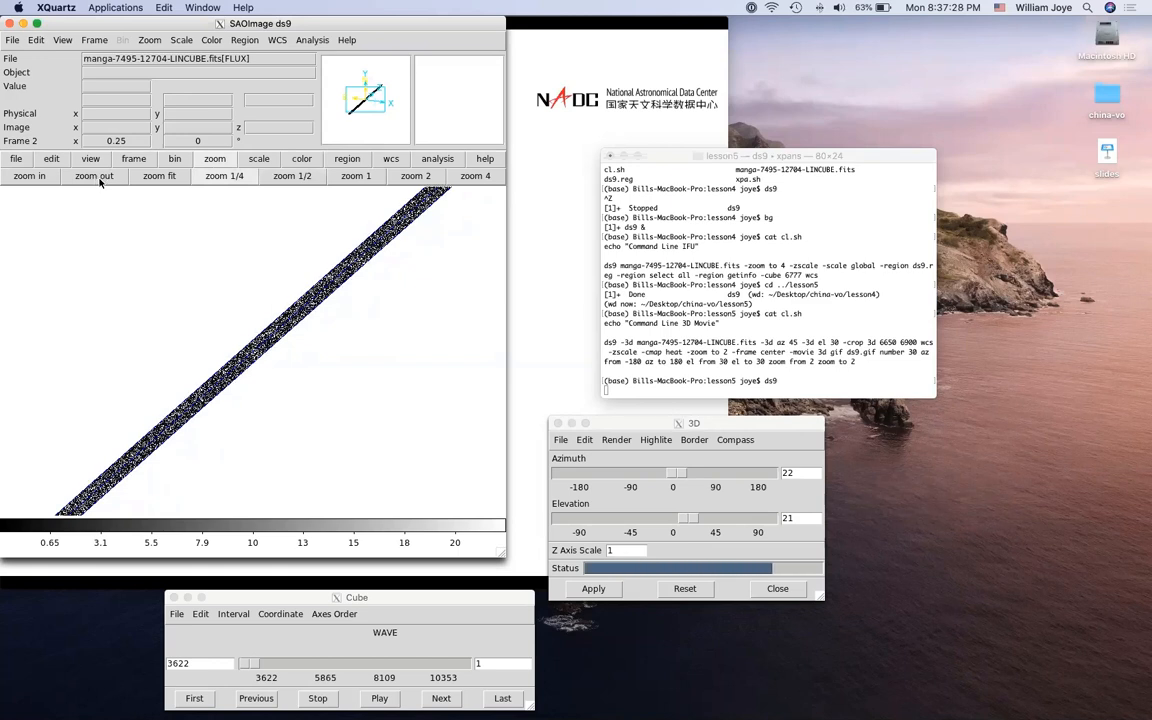
pyautogui.click(99, 180)
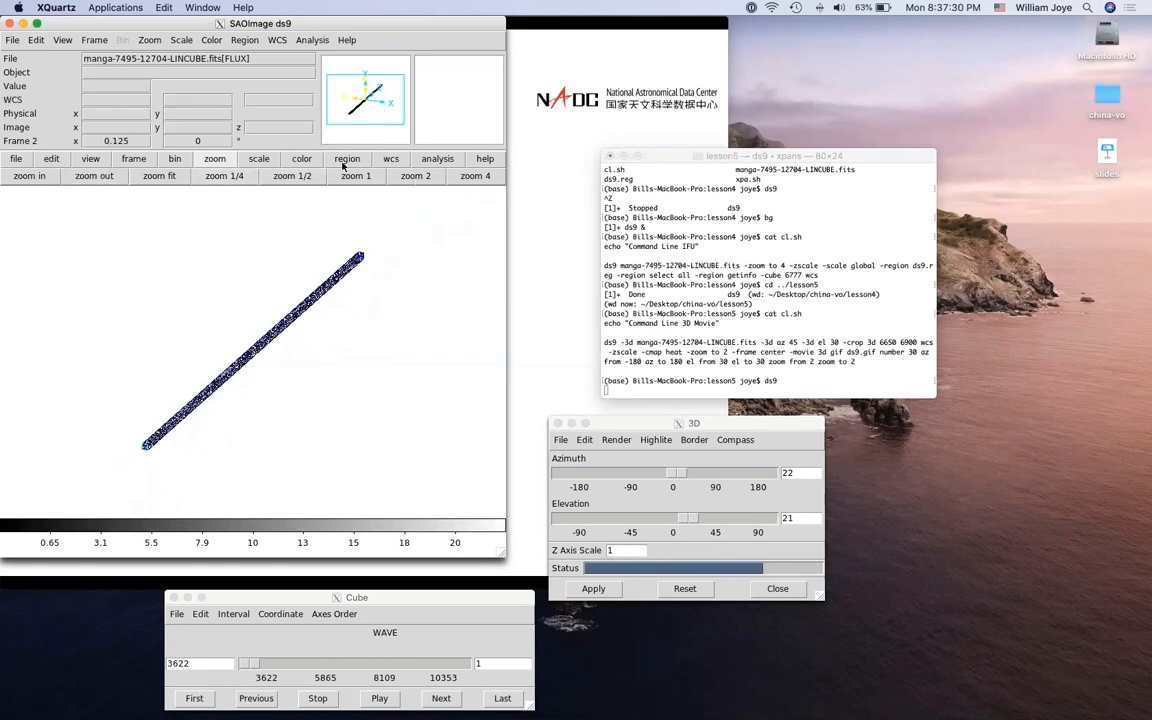
pyautogui.click(259, 159)
pyautogui.click(481, 176)
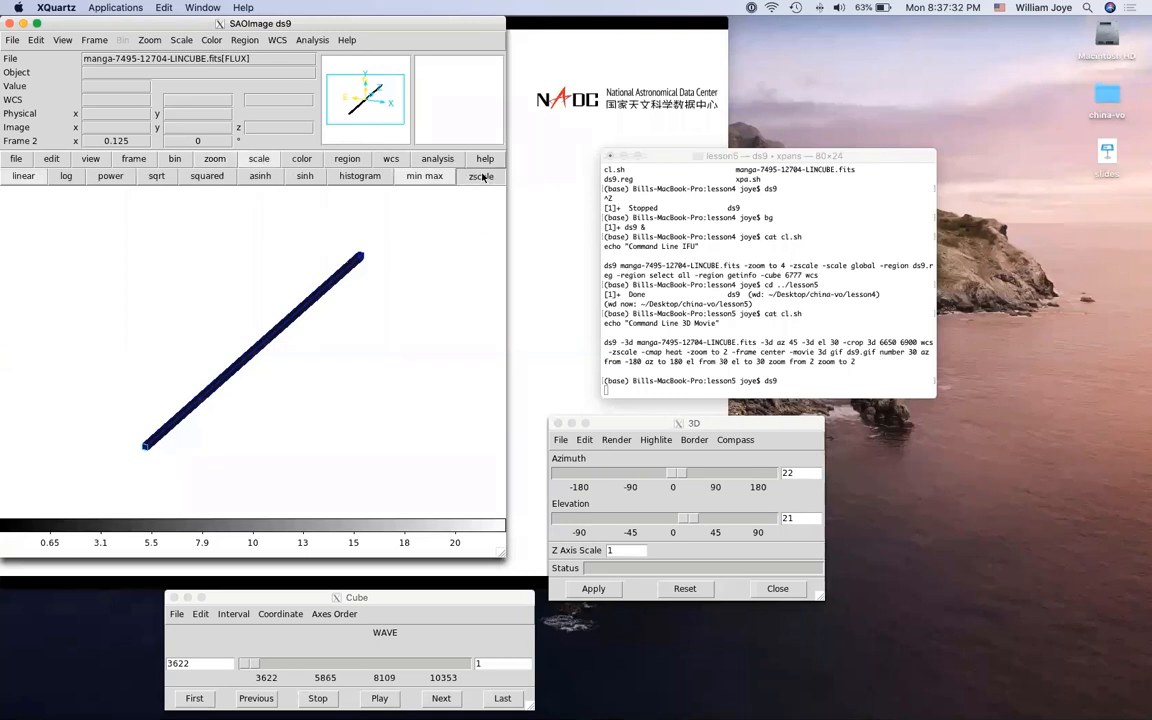
pyautogui.click(214, 159)
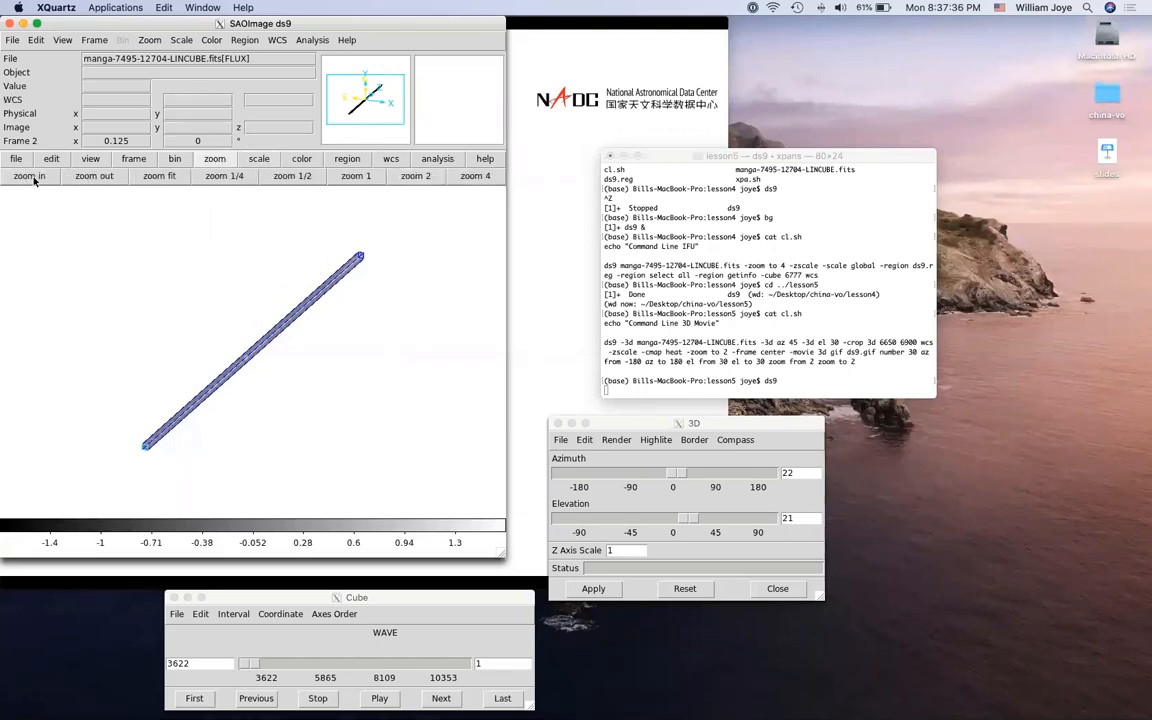
pyautogui.click(30, 177)
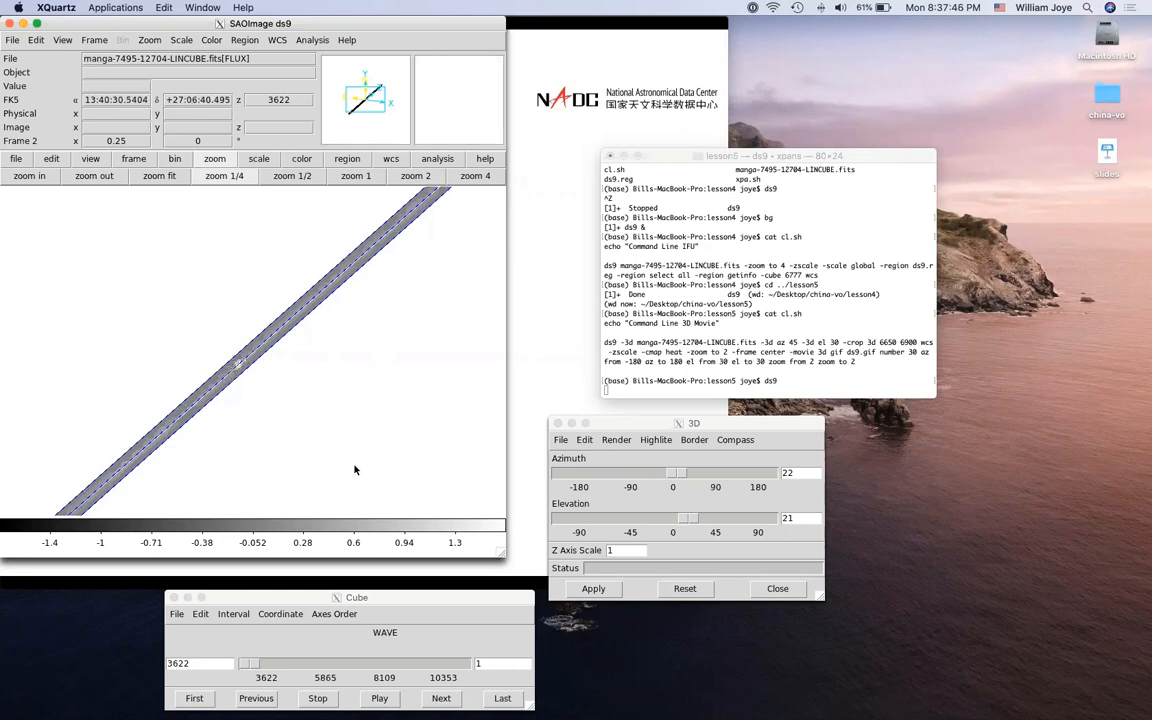
# Set the 3D view's azimuth to 45 and elevation to 30 and apply them
pyautogui.moveTo(813, 471); pyautogui.dragTo(779, 471)
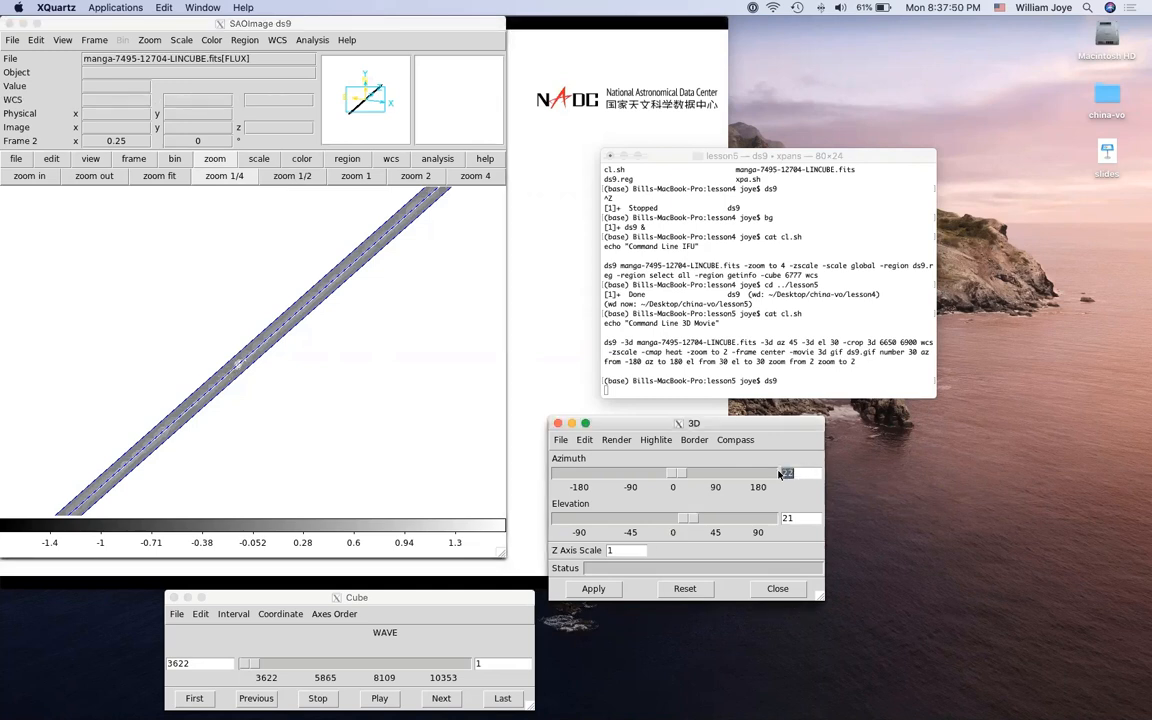
pyautogui.write('45')
pyautogui.press('Return')
pyautogui.moveTo(812, 518); pyautogui.dragTo(781, 518)
pyautogui.write('30')
pyautogui.press('Return')
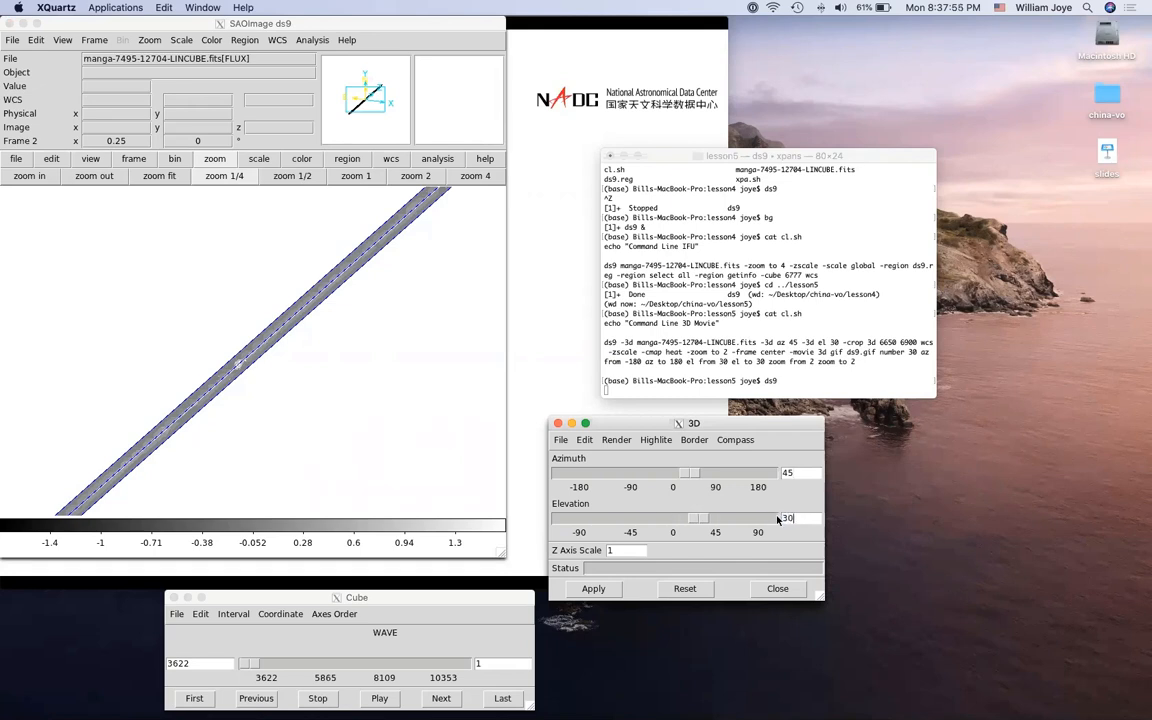
pyautogui.click(593, 589)
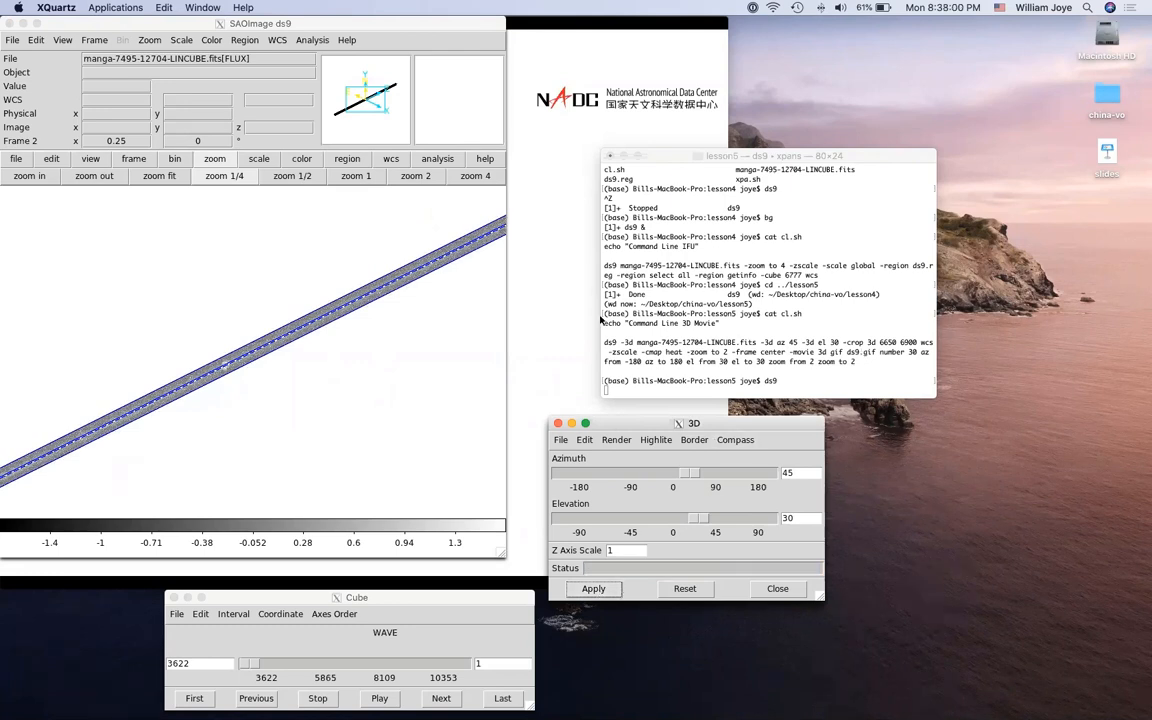
# Bring up the Crop Parameters dialog and place it beside the Cube dialog, clear of the image and terminal
pyautogui.click(149, 40)
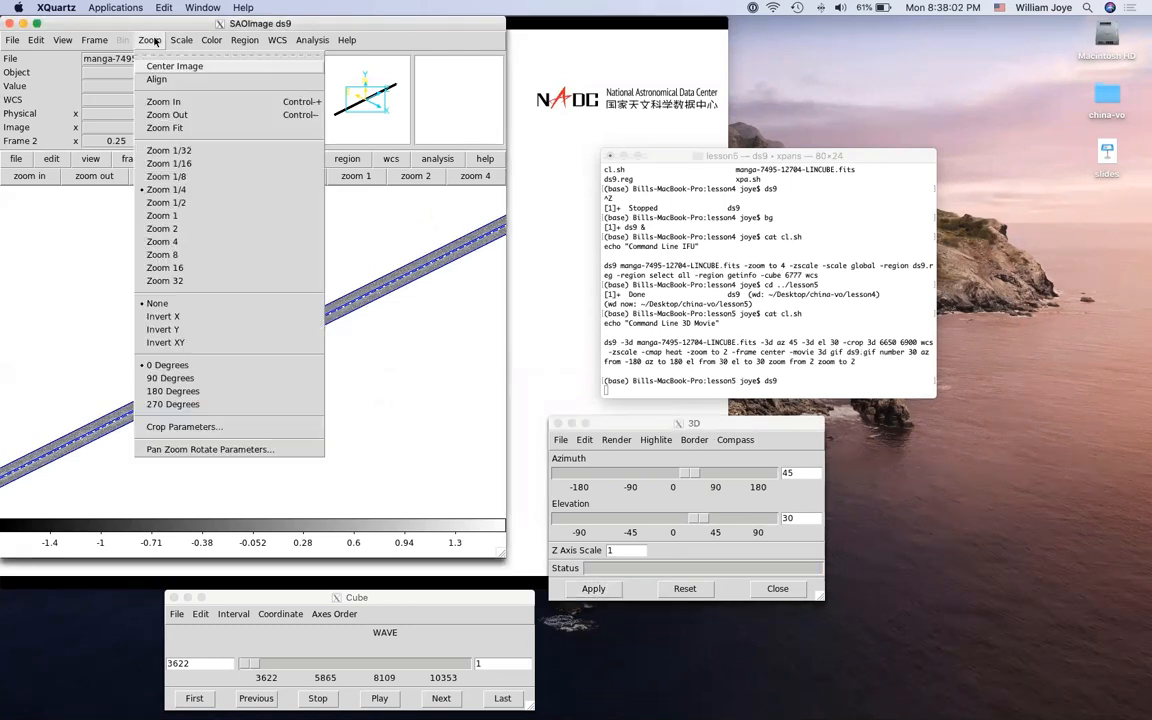
pyautogui.click(180, 427)
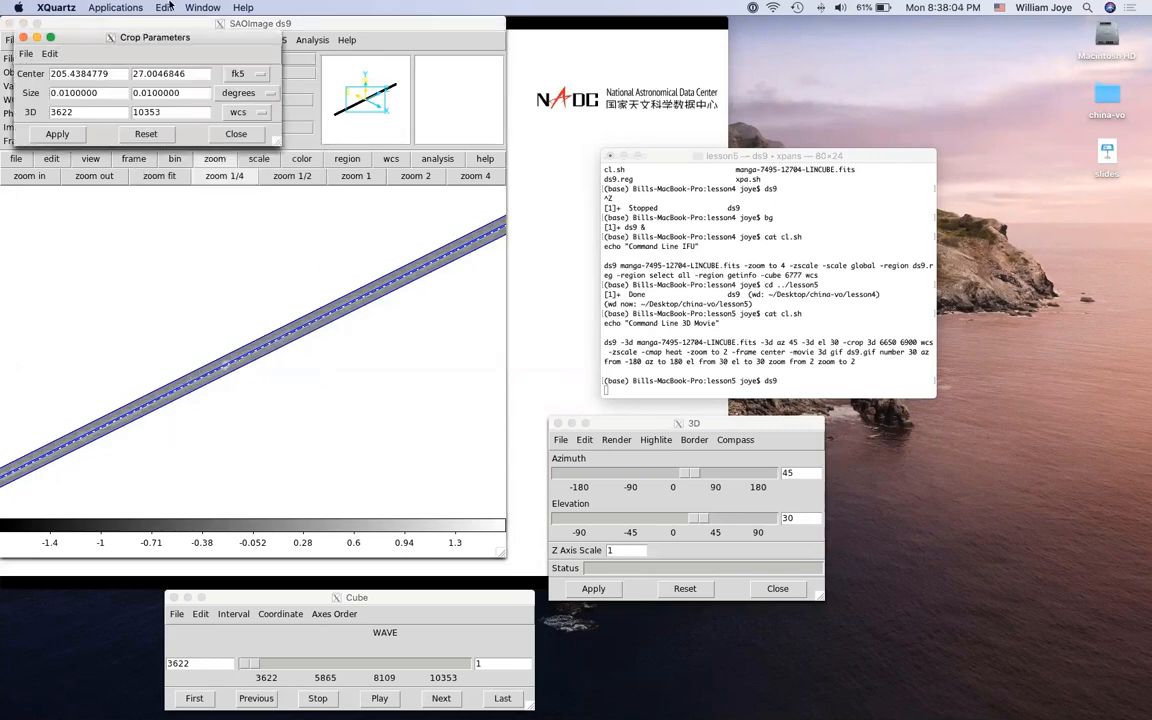
pyautogui.moveTo(158, 37); pyautogui.dragTo(505, 316)
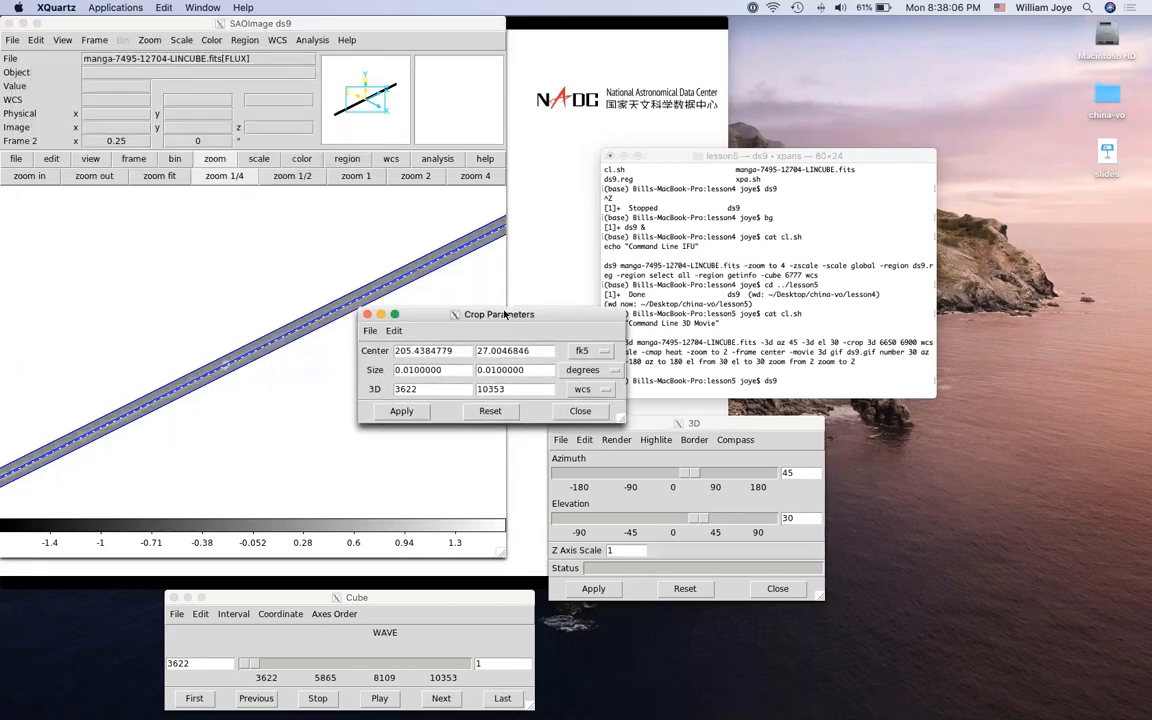
pyautogui.click(220, 371)
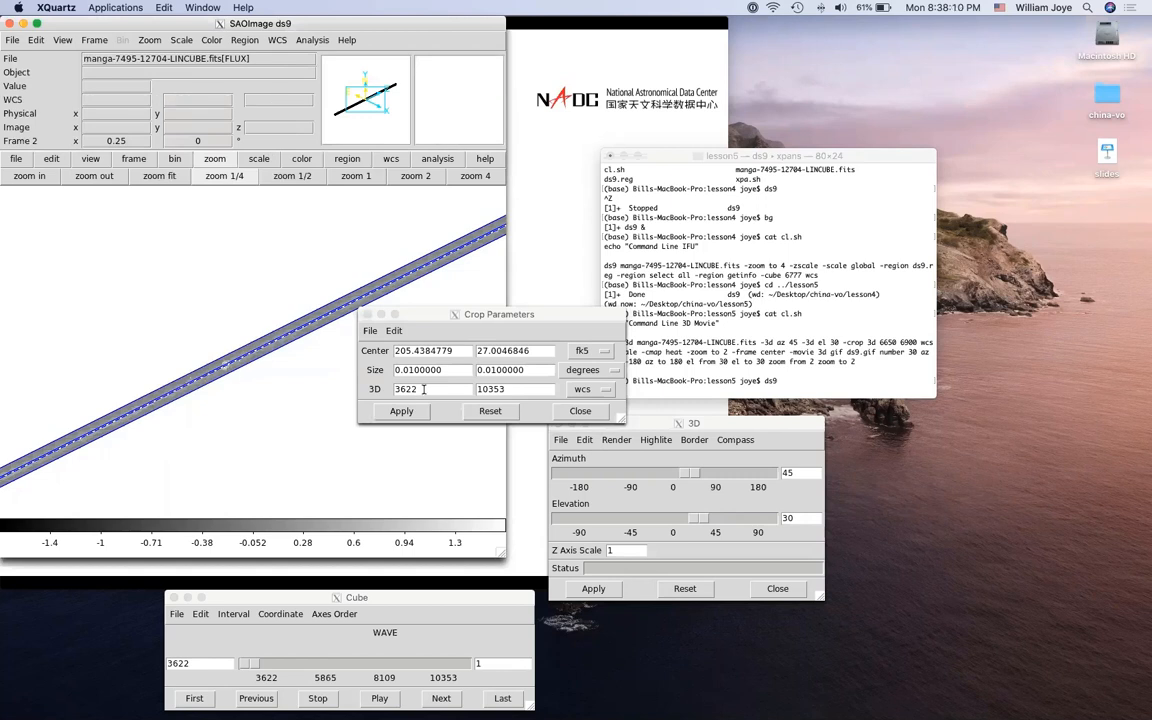
pyautogui.moveTo(473, 318); pyautogui.dragTo(716, 577)
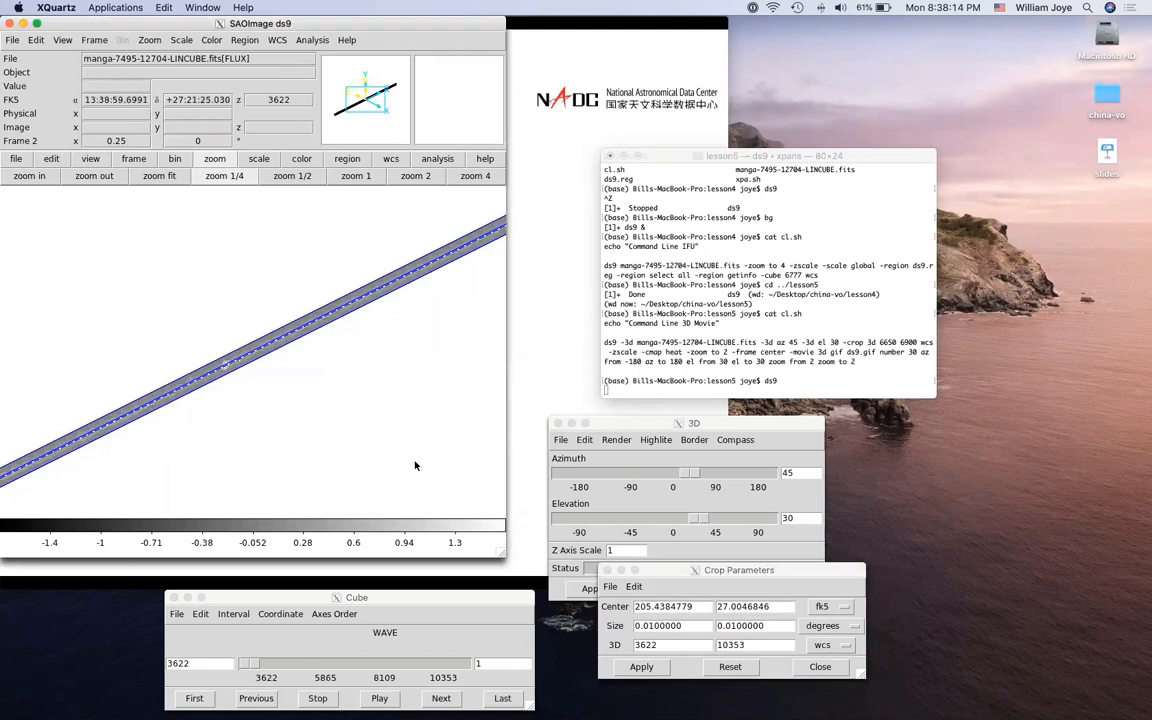
# Move the cube to wavelength 6637, then crop its 3D range to 6650–6900 in wcs coordinates
pyautogui.click(248, 667)
pyautogui.moveTo(248, 667); pyautogui.dragTo(343, 668)
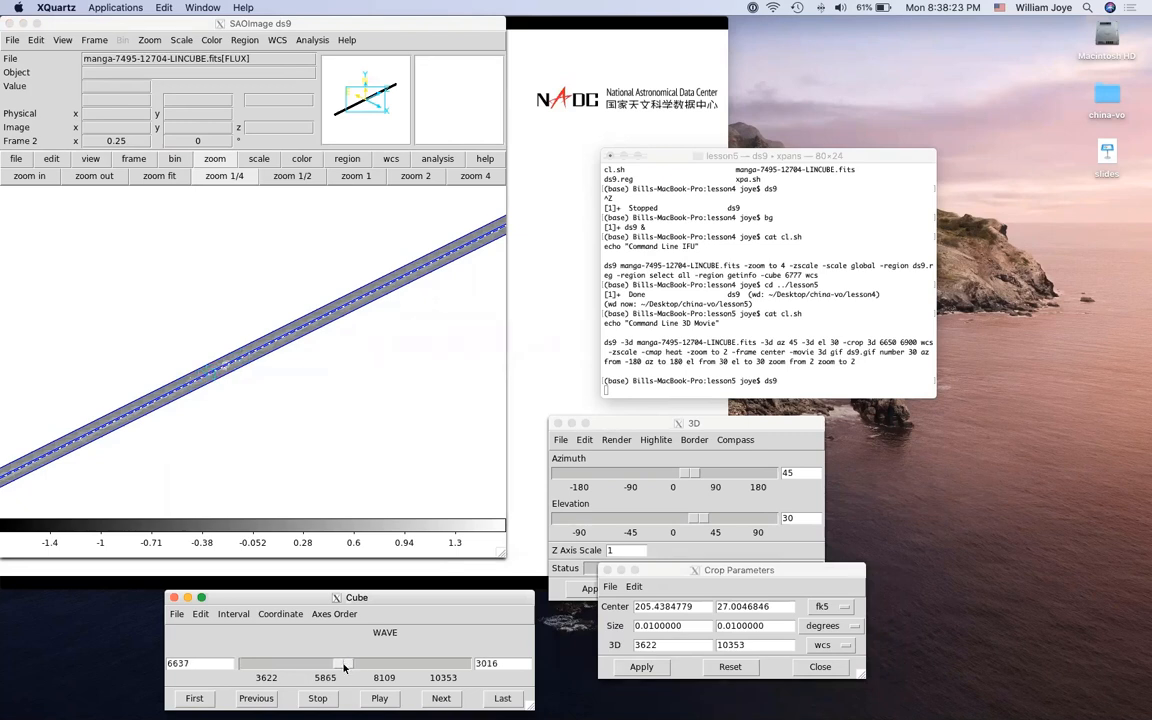
pyautogui.click(668, 645)
pyautogui.moveTo(676, 645); pyautogui.dragTo(629, 645)
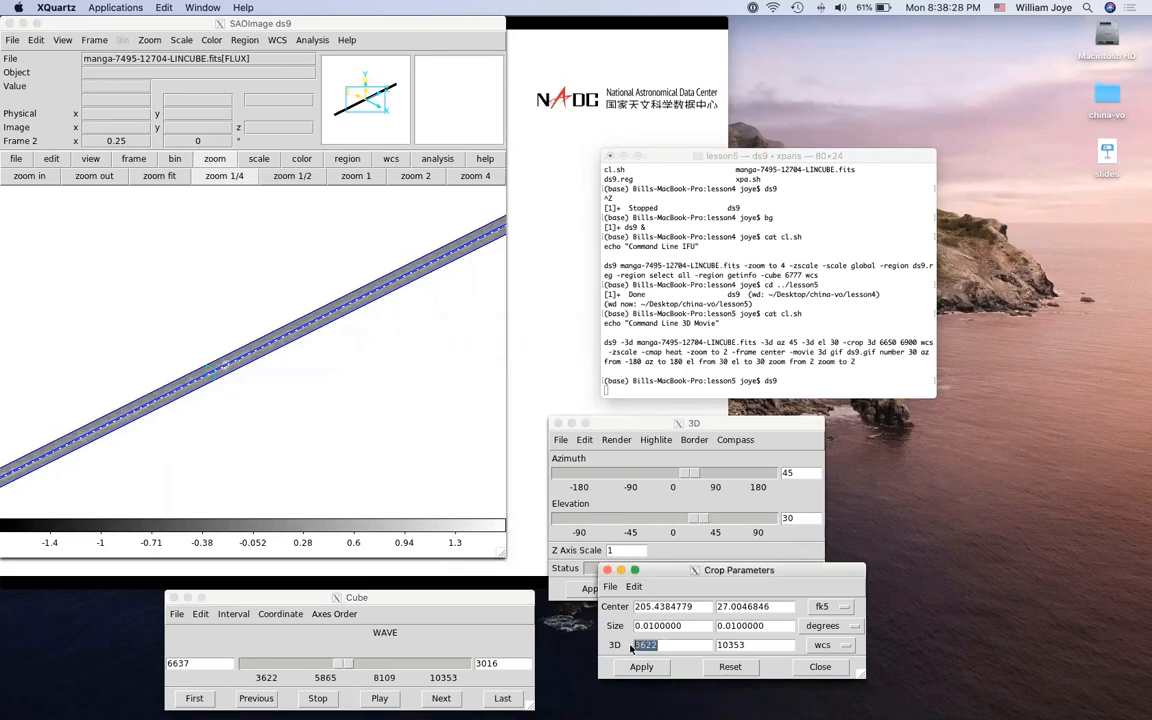
pyautogui.write('6650')
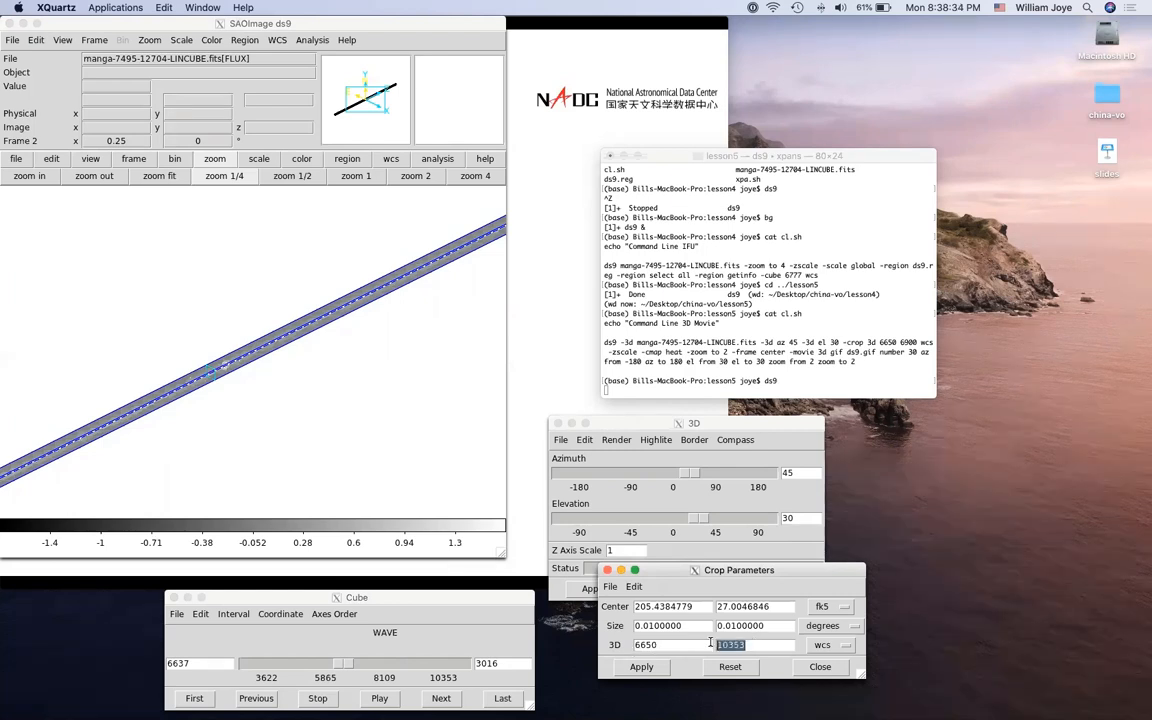
pyautogui.moveTo(755, 645); pyautogui.dragTo(713, 645)
pyautogui.write('6')
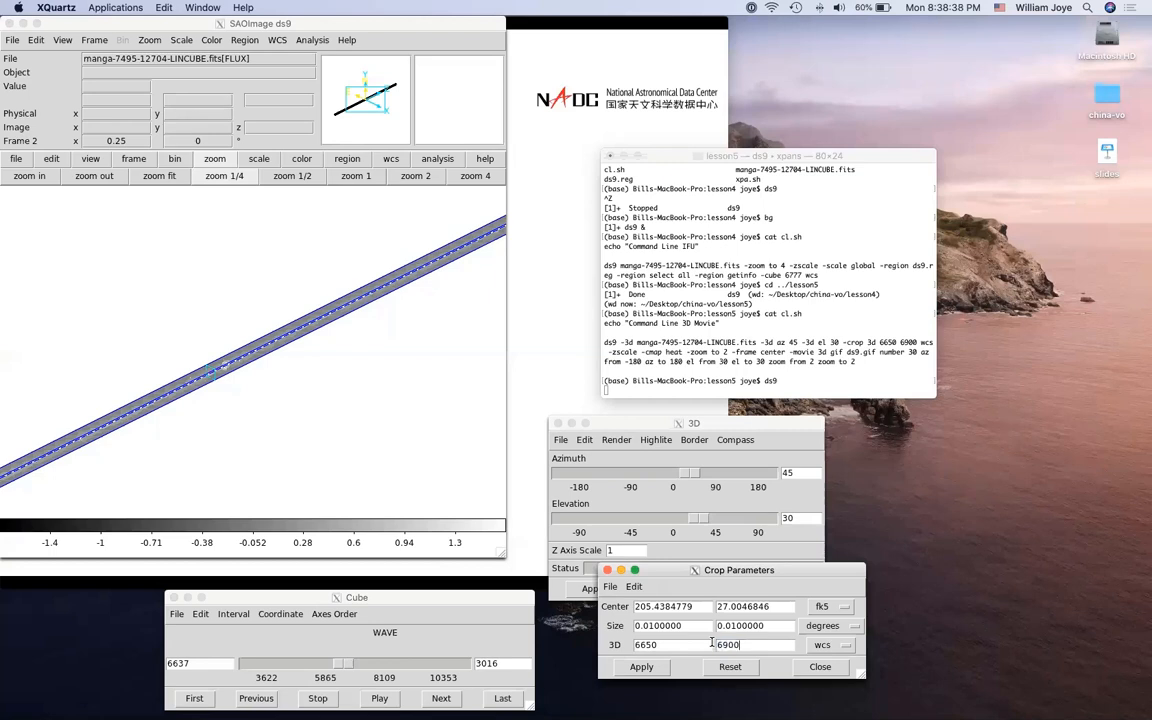
pyautogui.write('900')
pyautogui.click(641, 667)
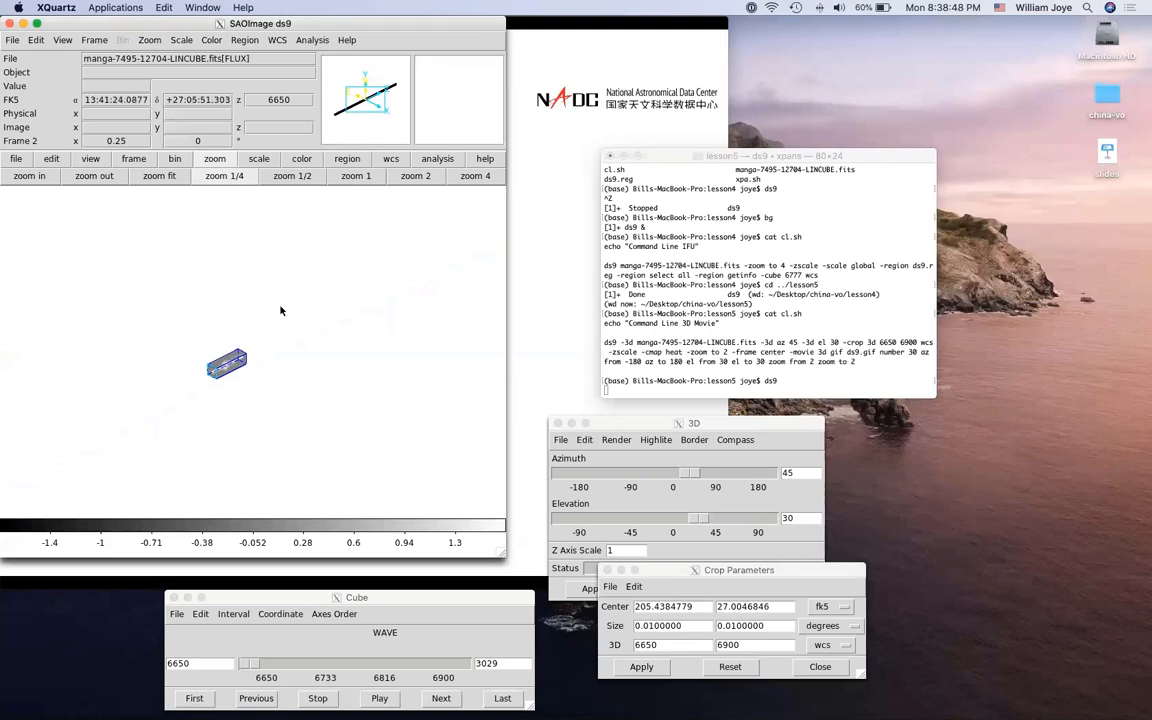
# Center the cropped cube in the frame and enlarge it to zoom 2
pyautogui.click(150, 41)
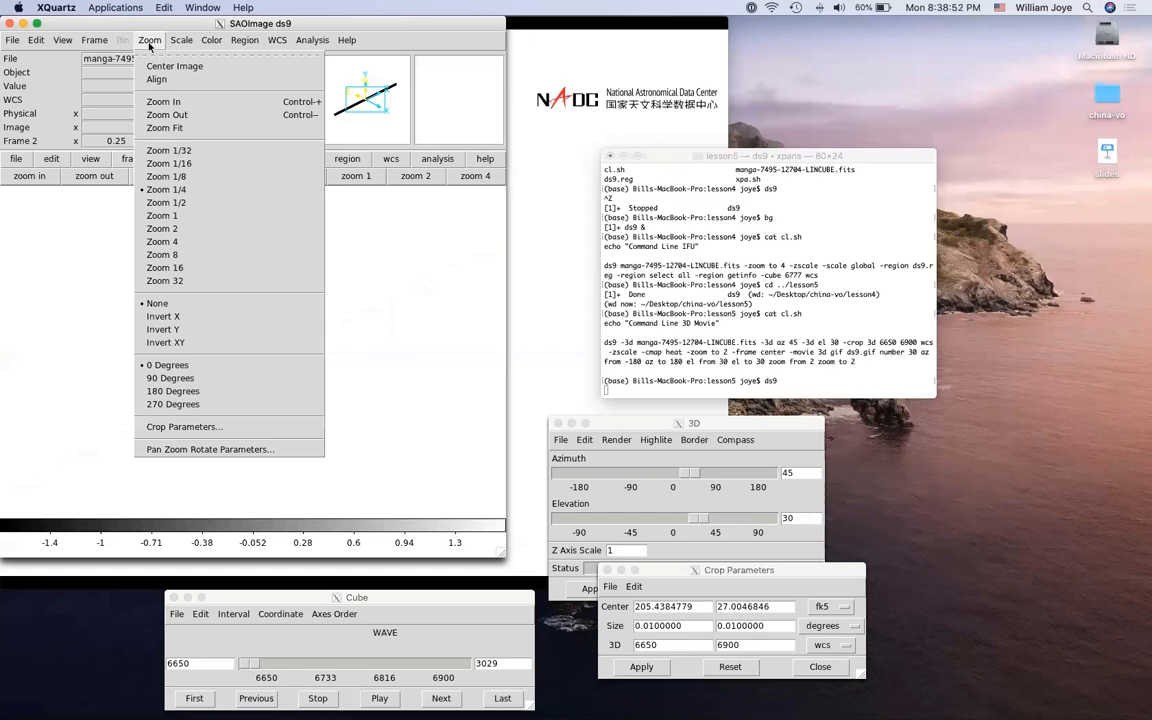
pyautogui.click(156, 66)
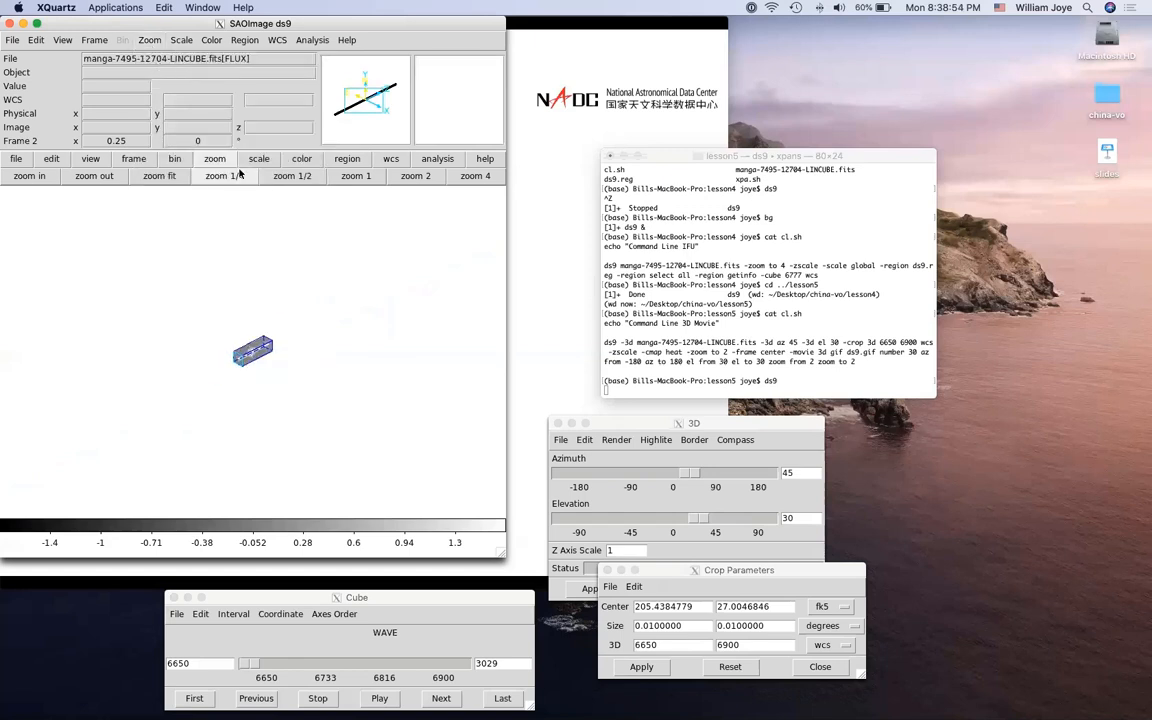
pyautogui.click(30, 176)
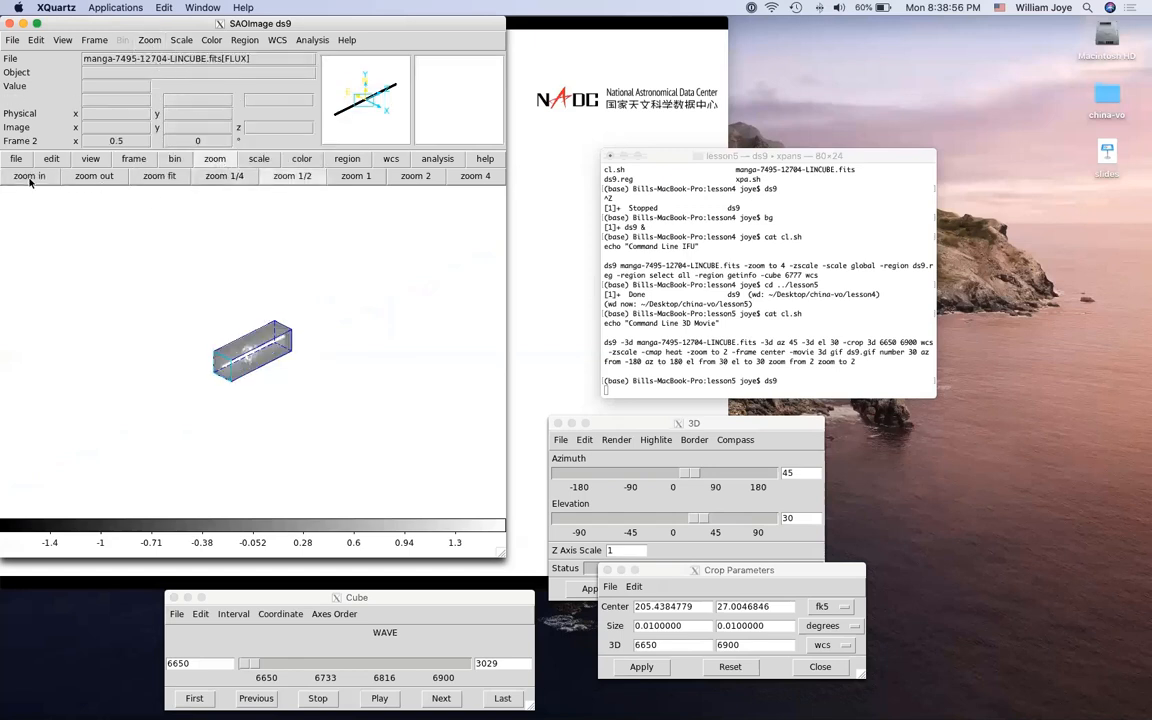
pyautogui.click(30, 176)
pyautogui.click(30, 176)
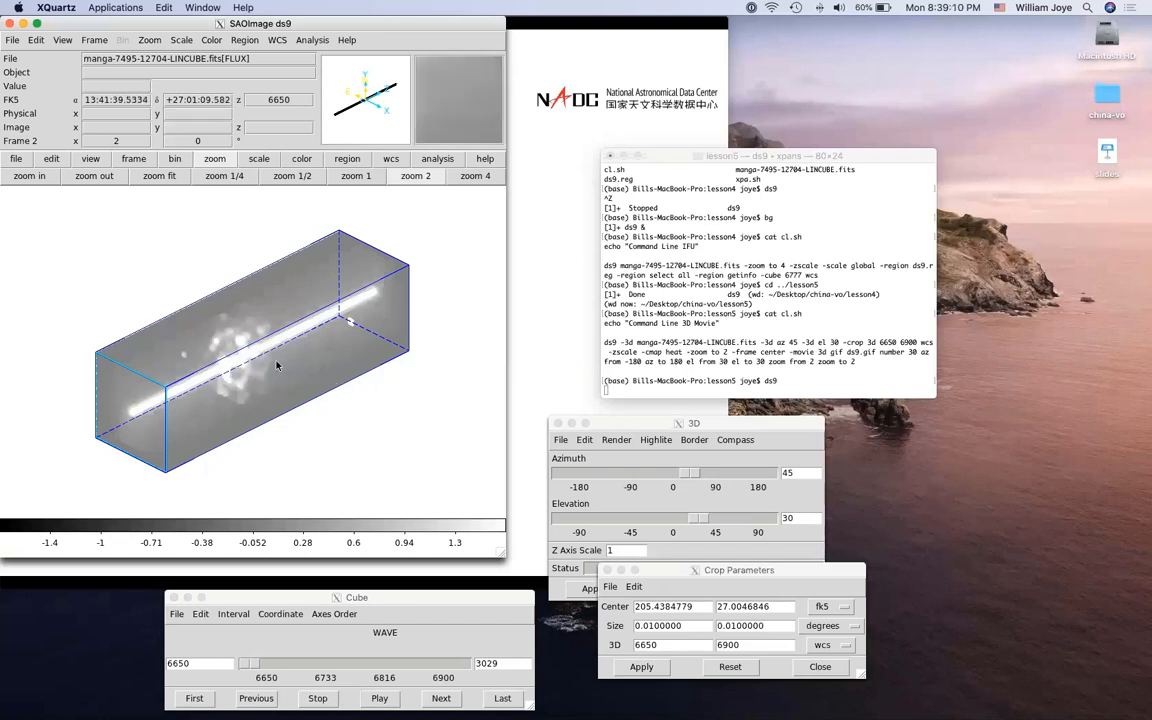
# Apply the heat colour map to the cropped cube
pyautogui.click(301, 158)
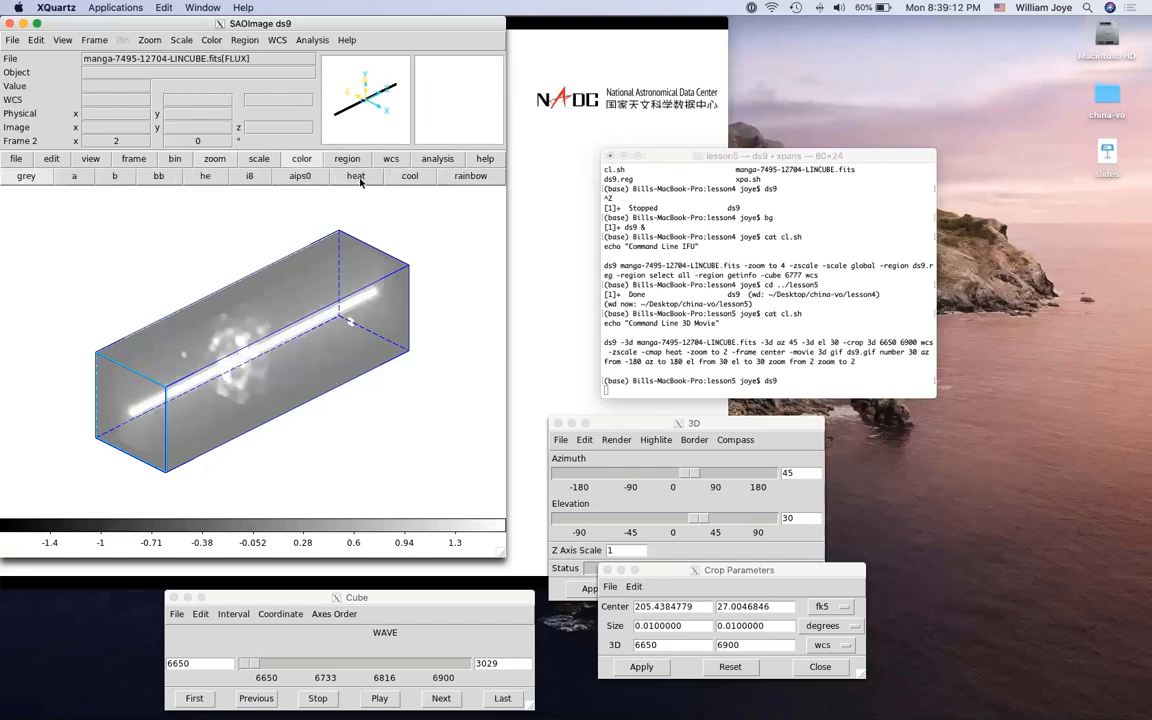
pyautogui.click(356, 176)
pyautogui.moveTo(330, 391); pyautogui.dragTo(374, 242)
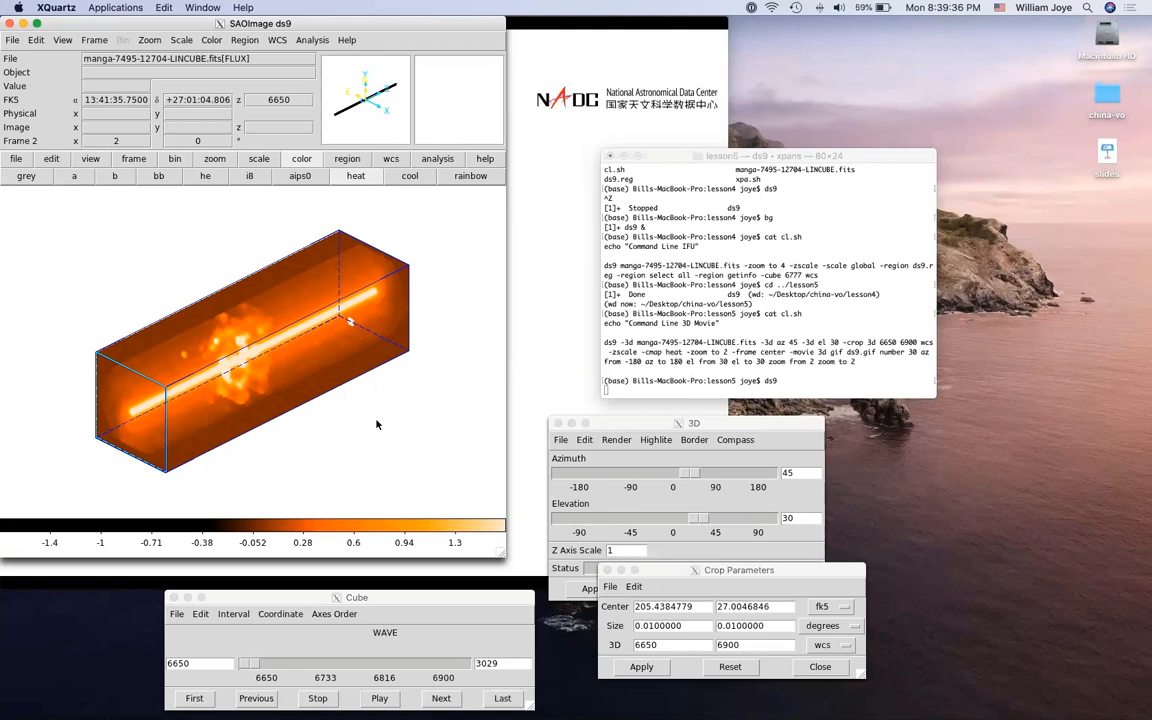
# Start a 3D movie of the cropped cube as an animated GIF, saved over the existing ds9.gif in the lesson5 folder
pyautogui.click(11, 41)
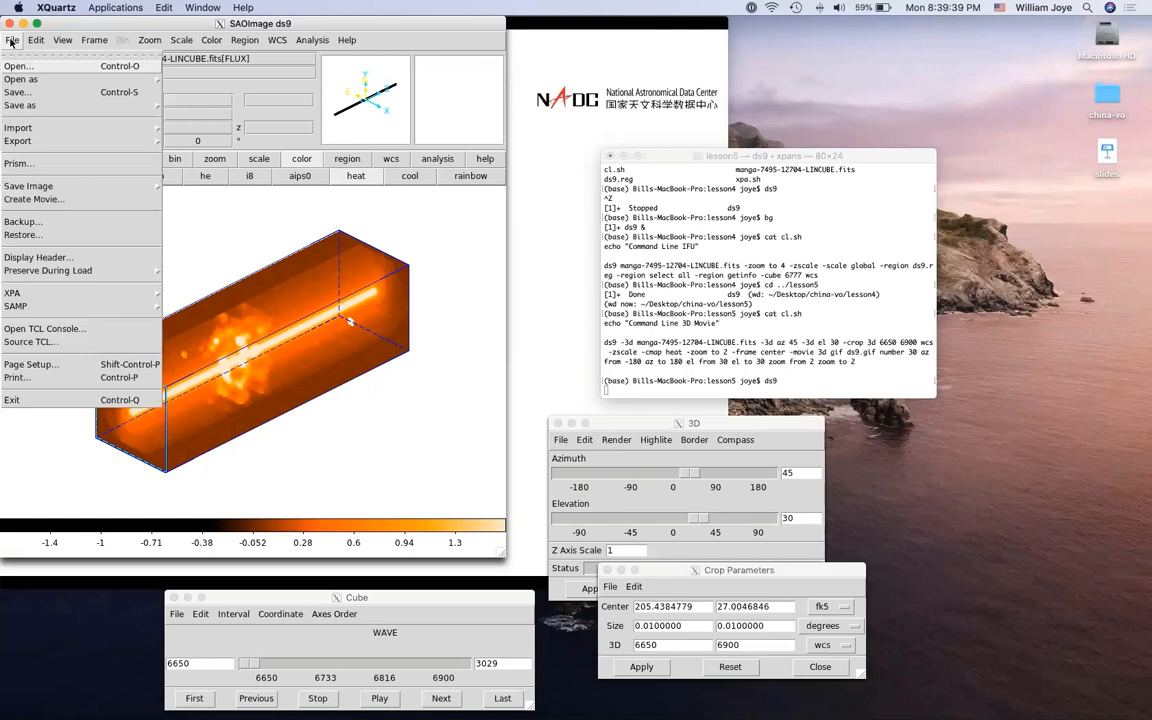
pyautogui.click(20, 198)
pyautogui.click(46, 138)
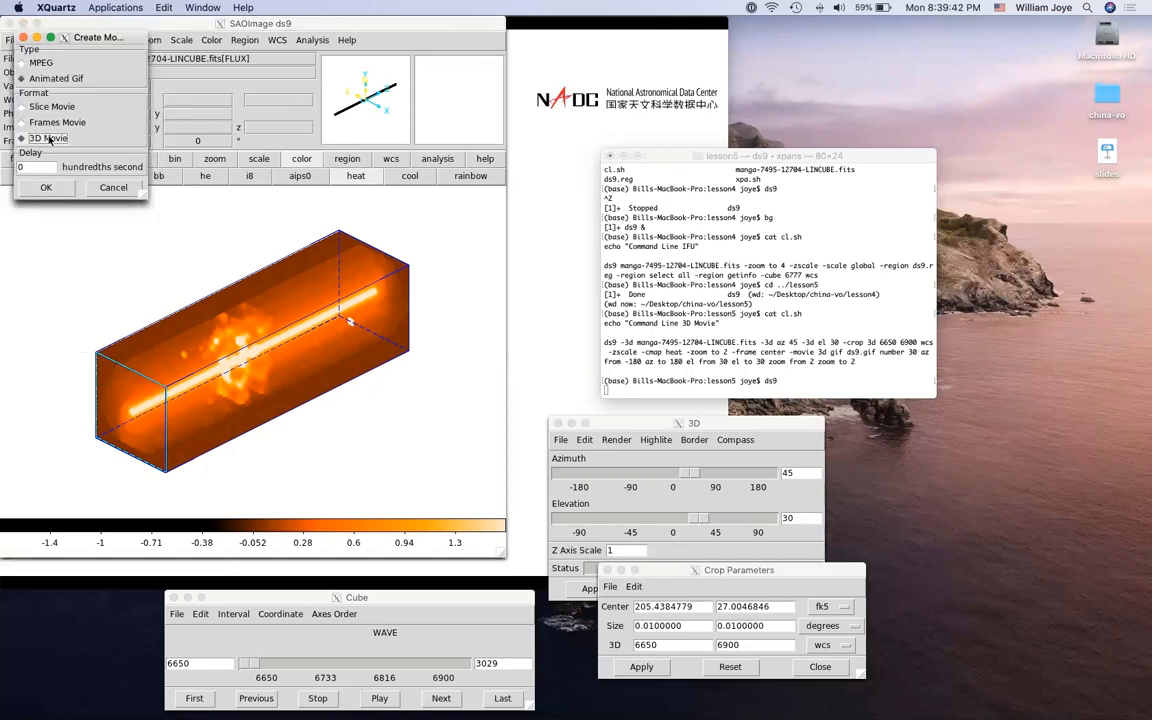
pyautogui.click(45, 187)
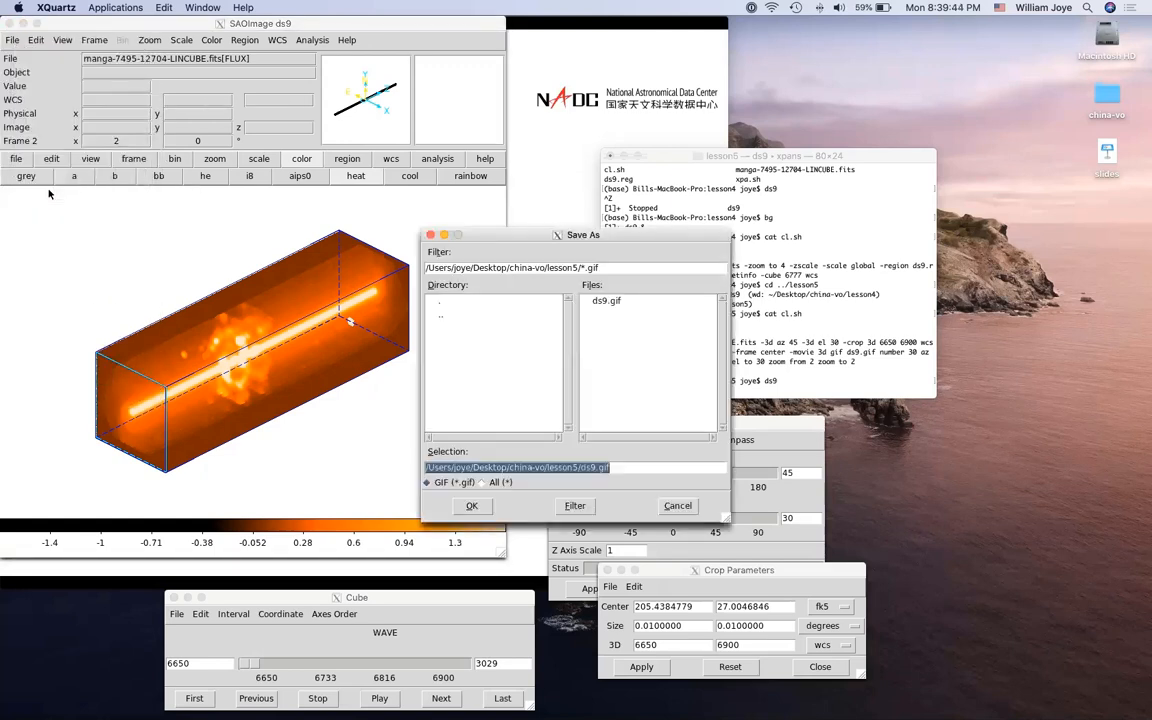
pyautogui.click(606, 301)
pyautogui.click(472, 506)
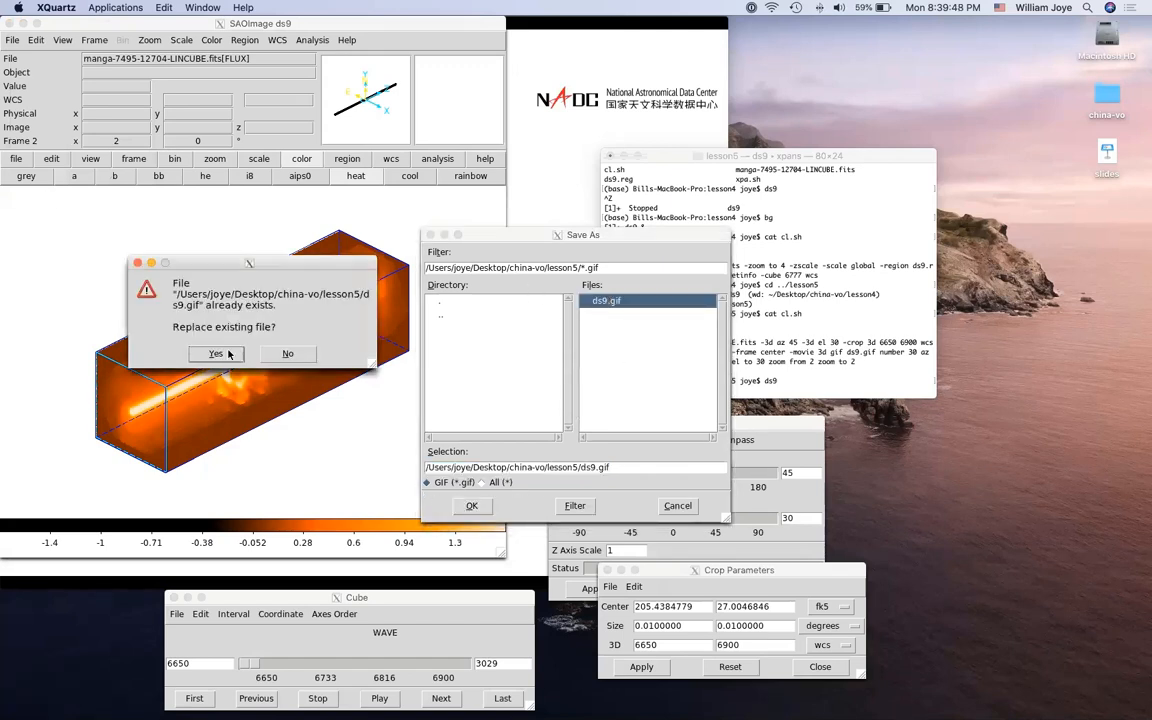
pyautogui.click(196, 320)
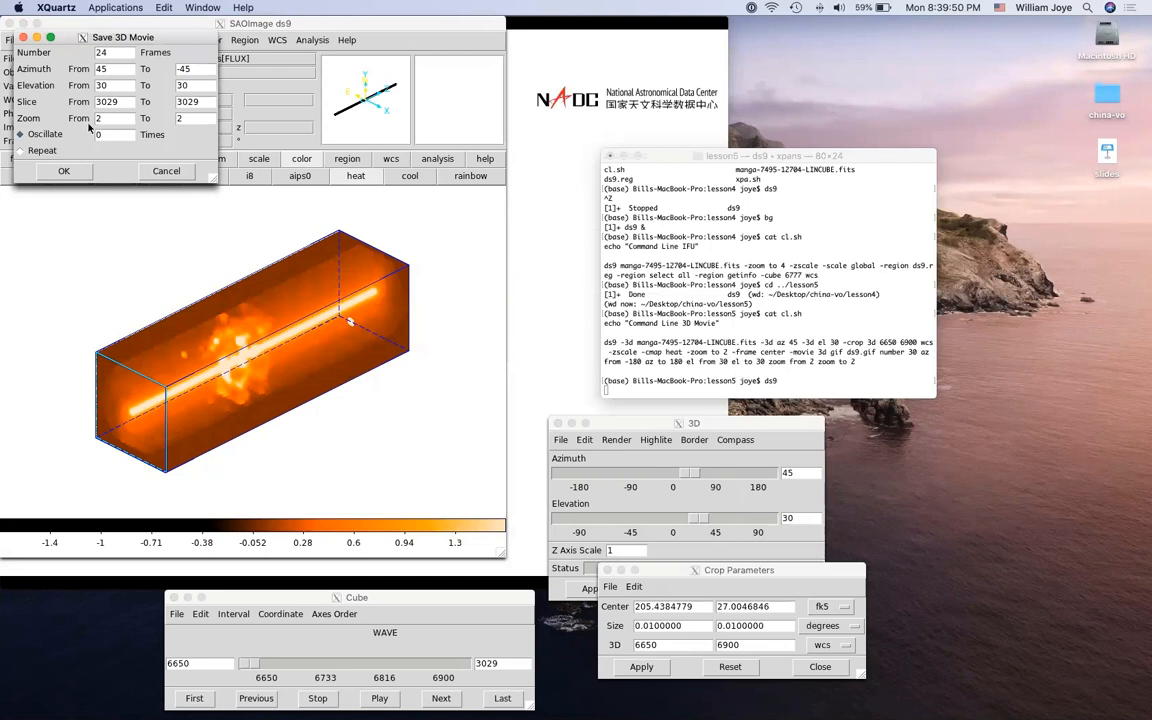
# Set the 3D movie to 30 frames with azimuth from -180 to 180, and generate it
pyautogui.moveTo(117, 51); pyautogui.dragTo(89, 51)
pyautogui.write('3')
pyautogui.press('BackSpace')
pyautogui.write('-180')
pyautogui.press('Tab')
pyautogui.write('1')
pyautogui.moveTo(116, 36); pyautogui.dragTo(531, 235)
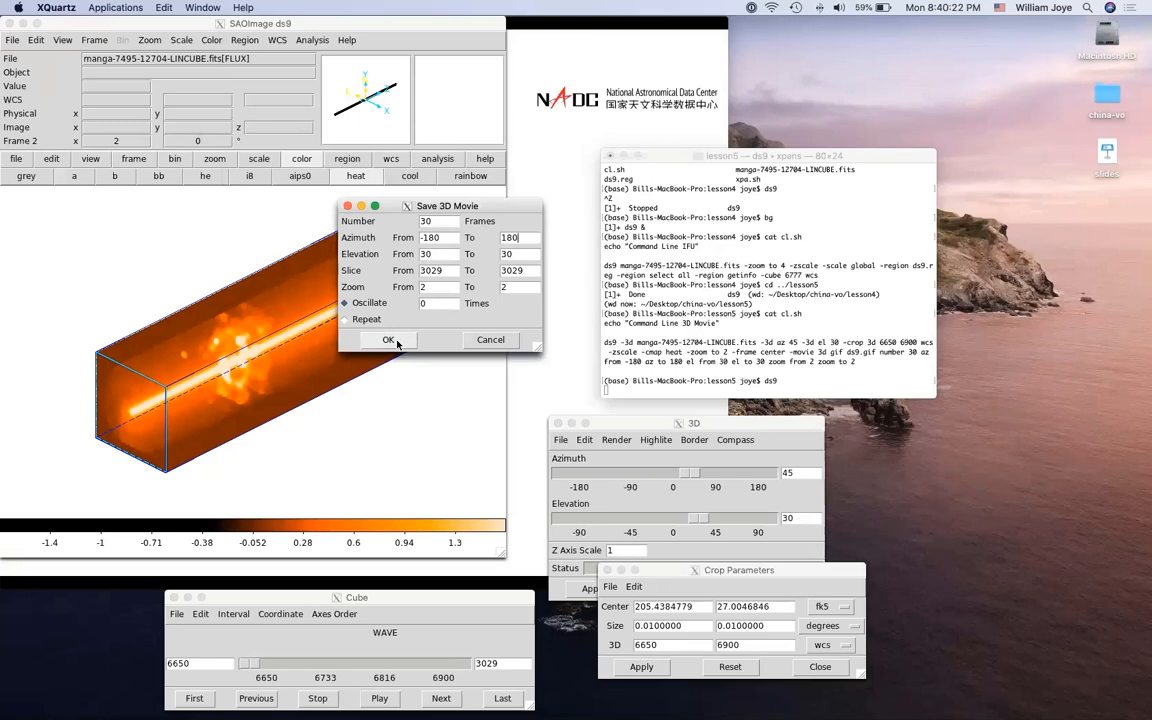
pyautogui.click(388, 340)
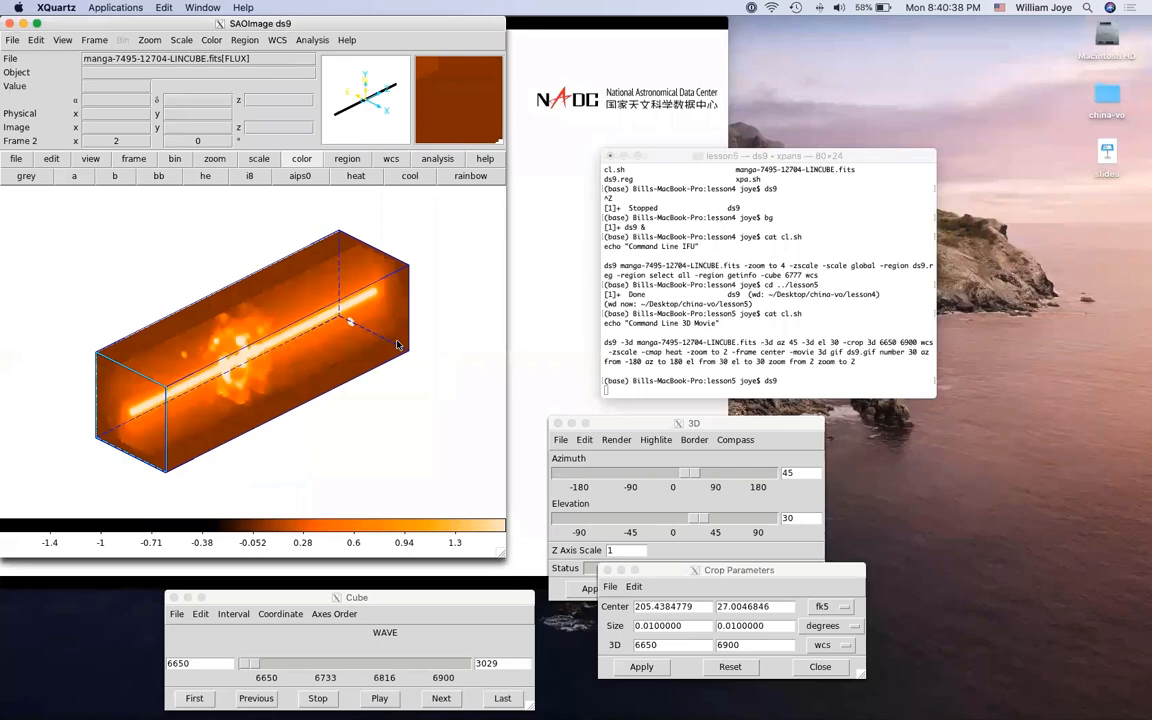
# Quit DS9 and open the china-vo folder from the desktop in Finder
pyautogui.click(15, 160)
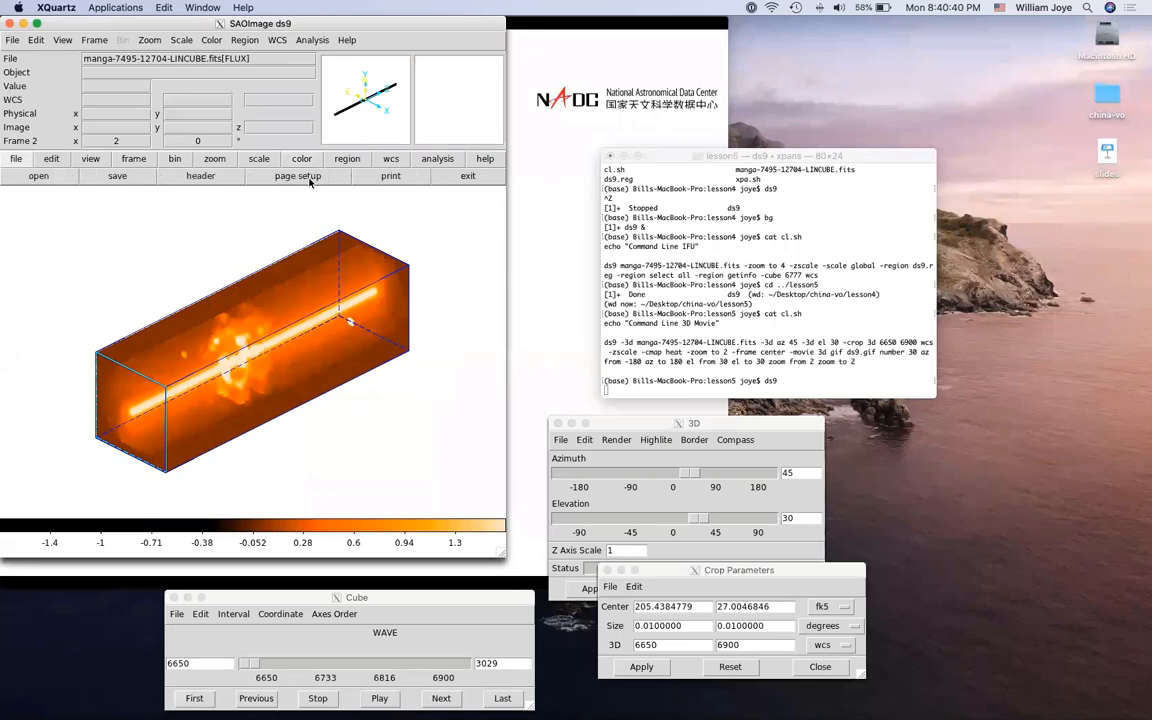
pyautogui.click(476, 177)
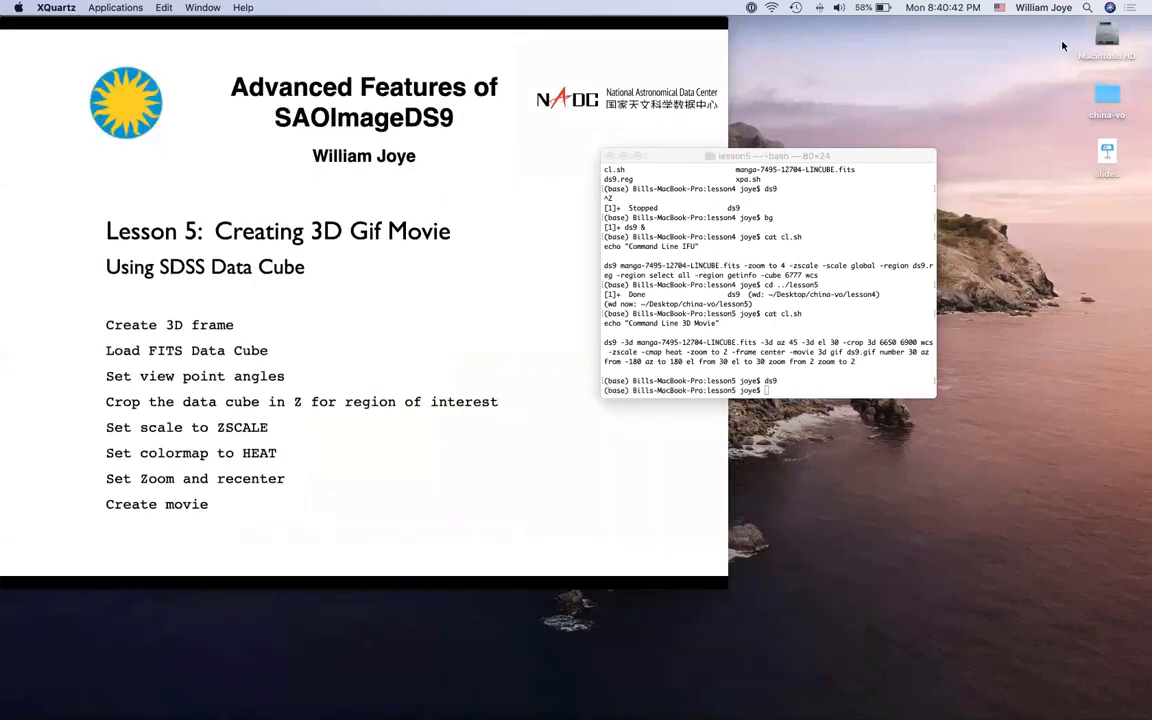
pyautogui.click(1105, 104)
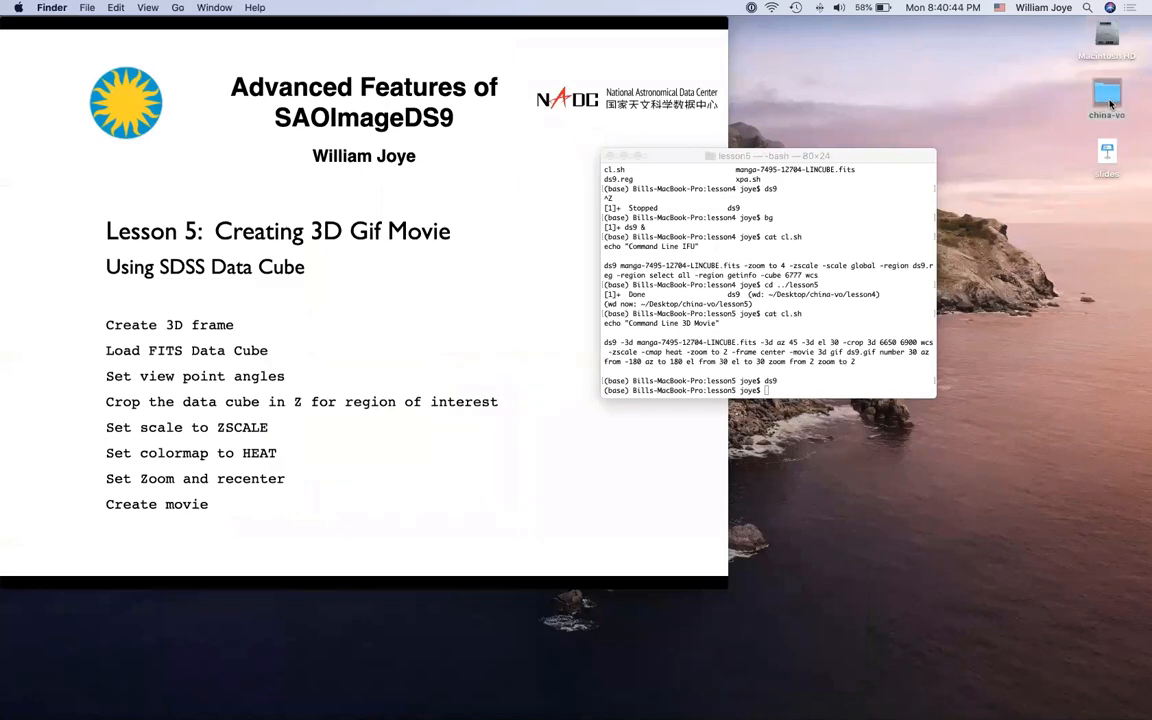
pyautogui.doubleClick(1105, 110)
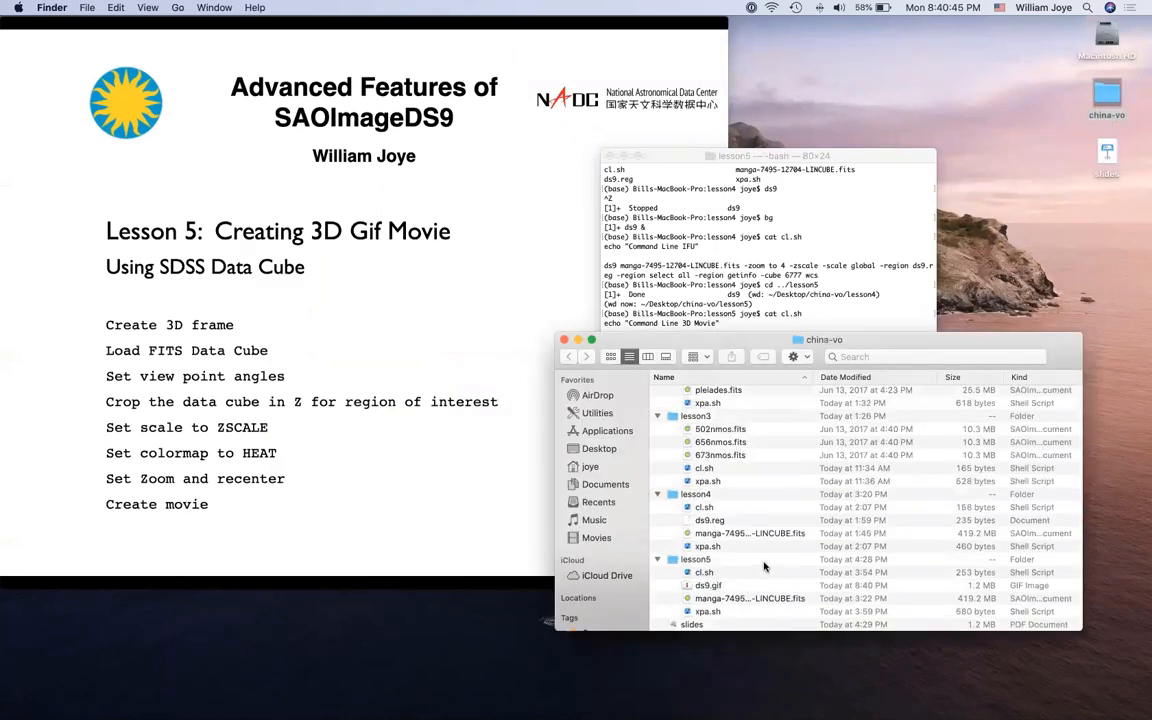
# Play ds9.gif from the lesson5 folder in Safari to check the rotating cube, and close it
pyautogui.scroll(-3, 705, 605)
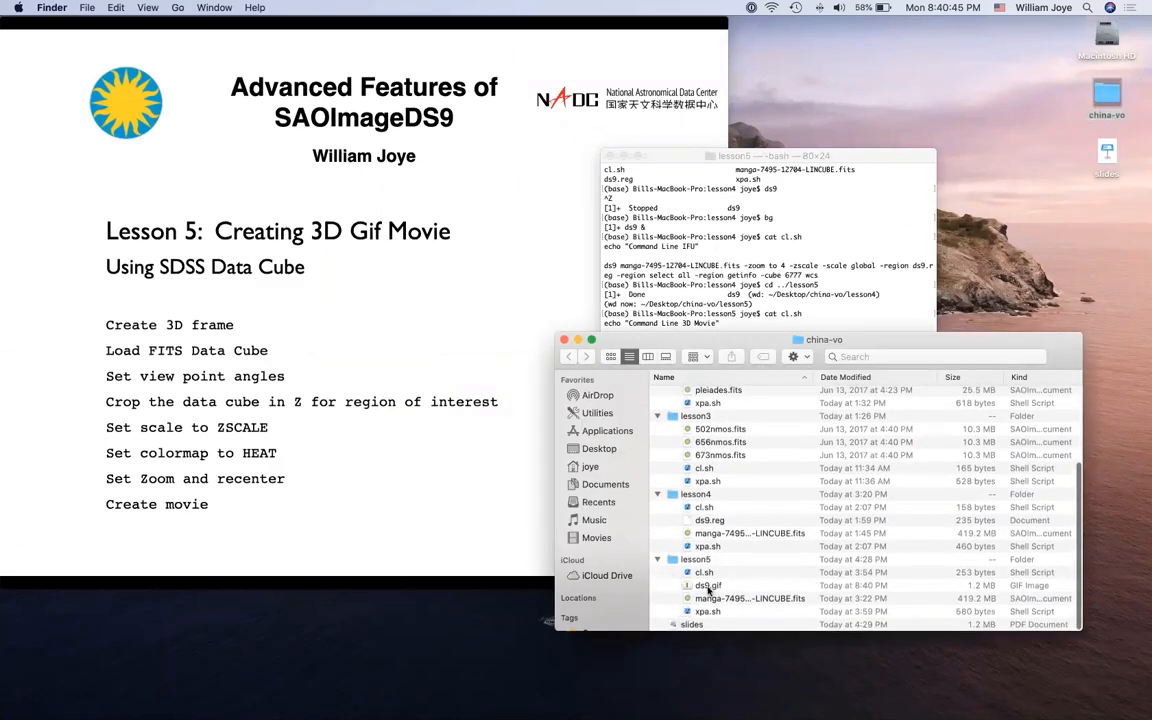
pyautogui.rightClick(686, 589)
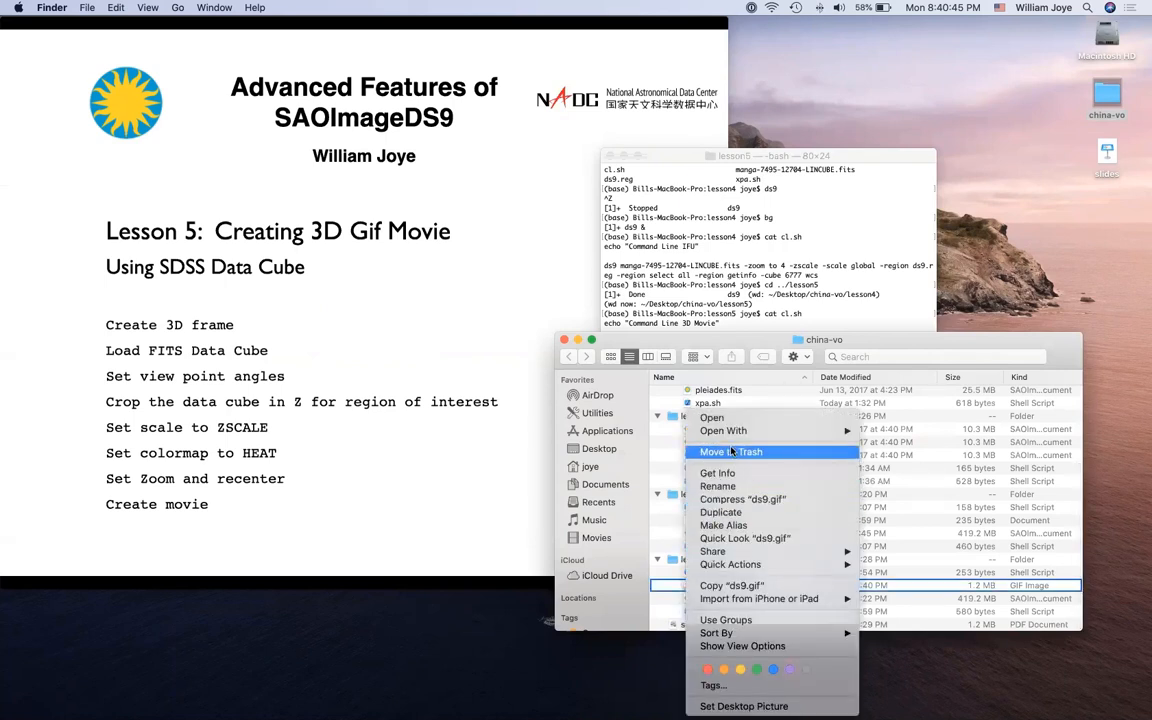
pyautogui.moveTo(770, 431)
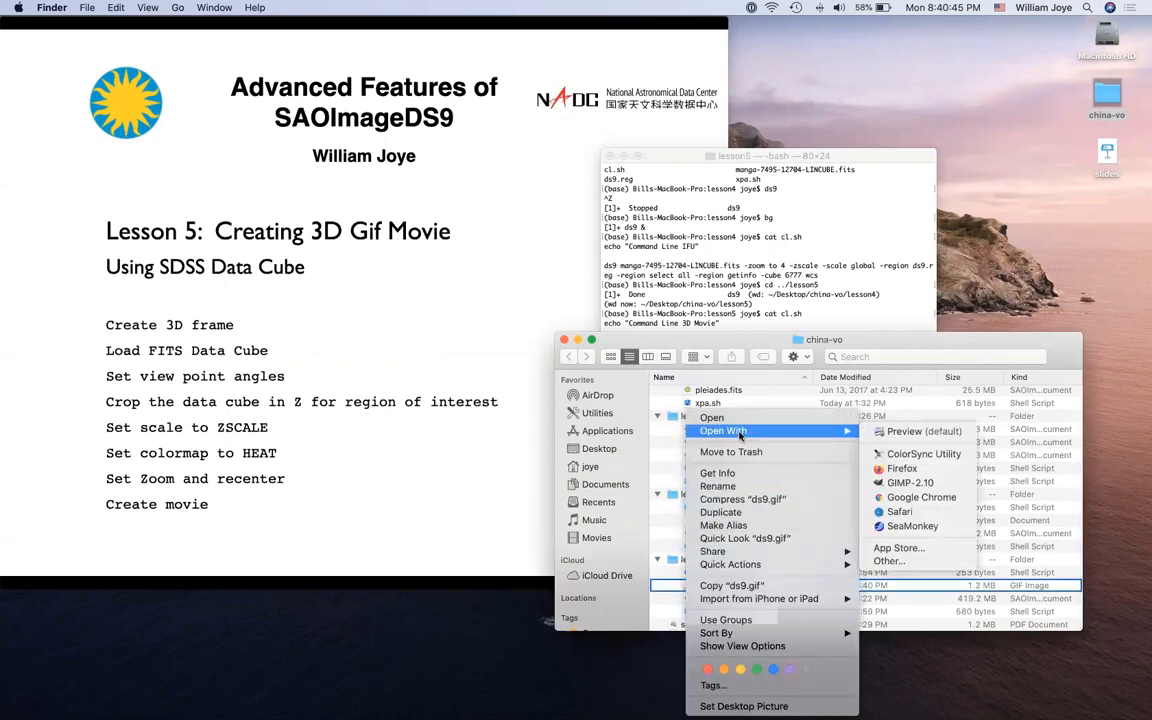
pyautogui.click(899, 511)
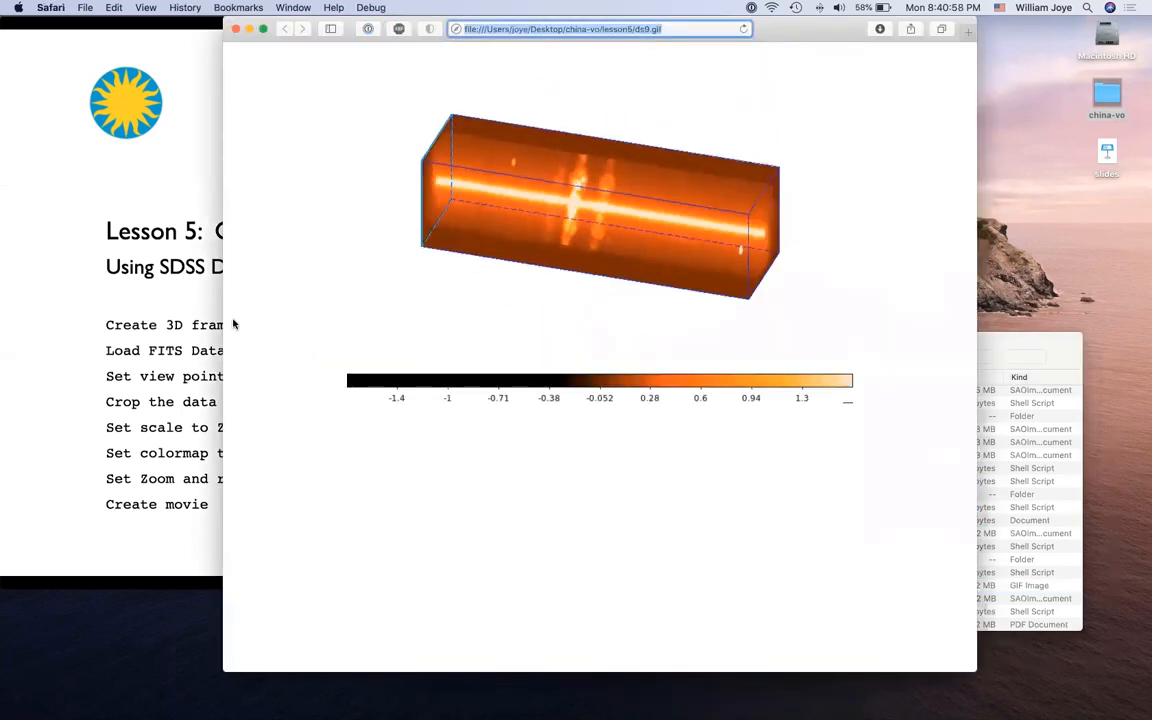
pyautogui.click(242, 275)
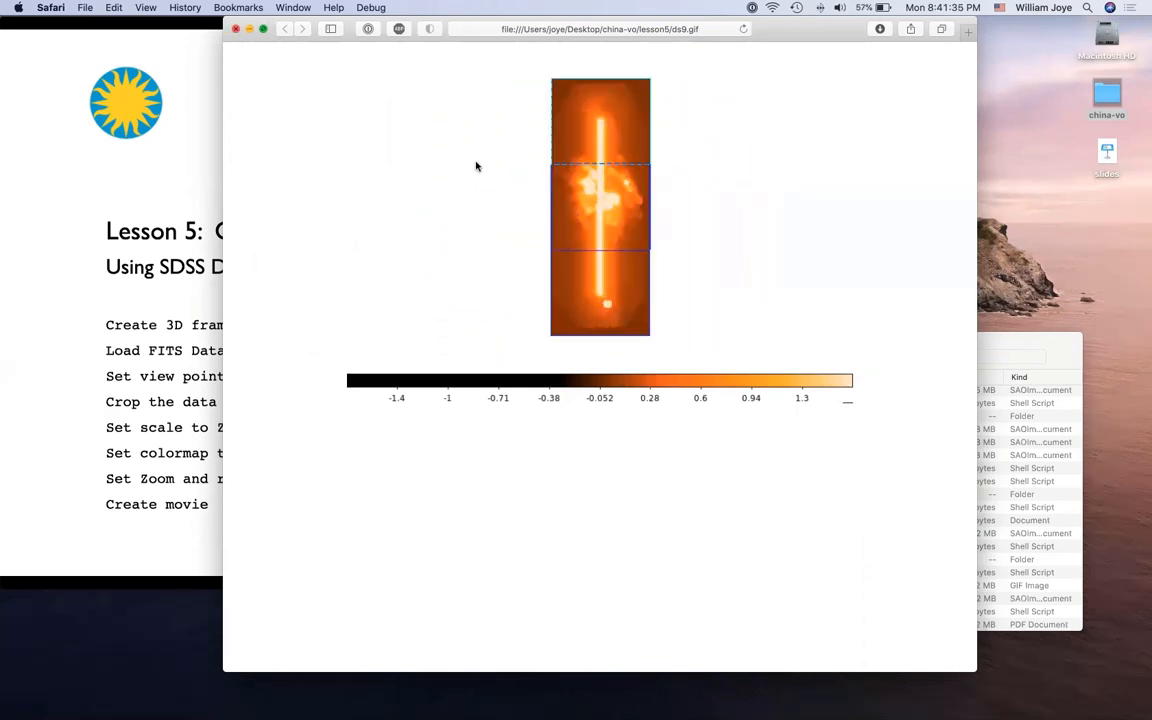
pyautogui.press('super+w')
# Switch to the Keynote slides, leave the running presentation and restart the slideshow
pyautogui.click(503, 403)
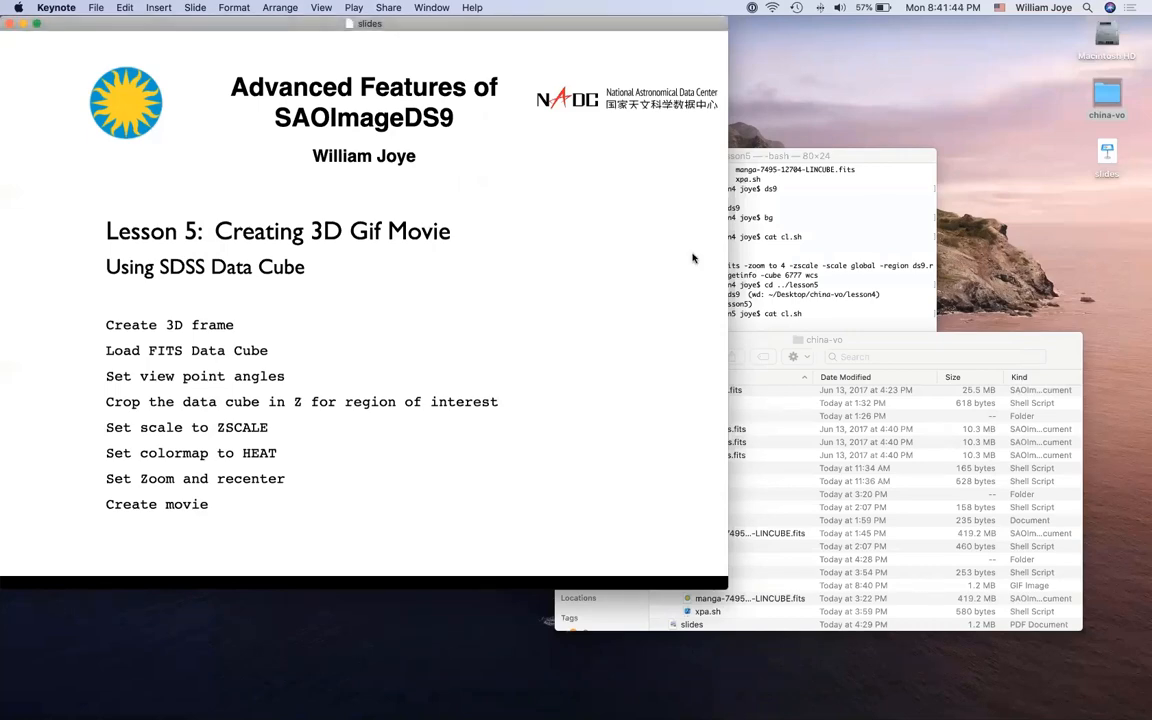
pyautogui.press('Escape')
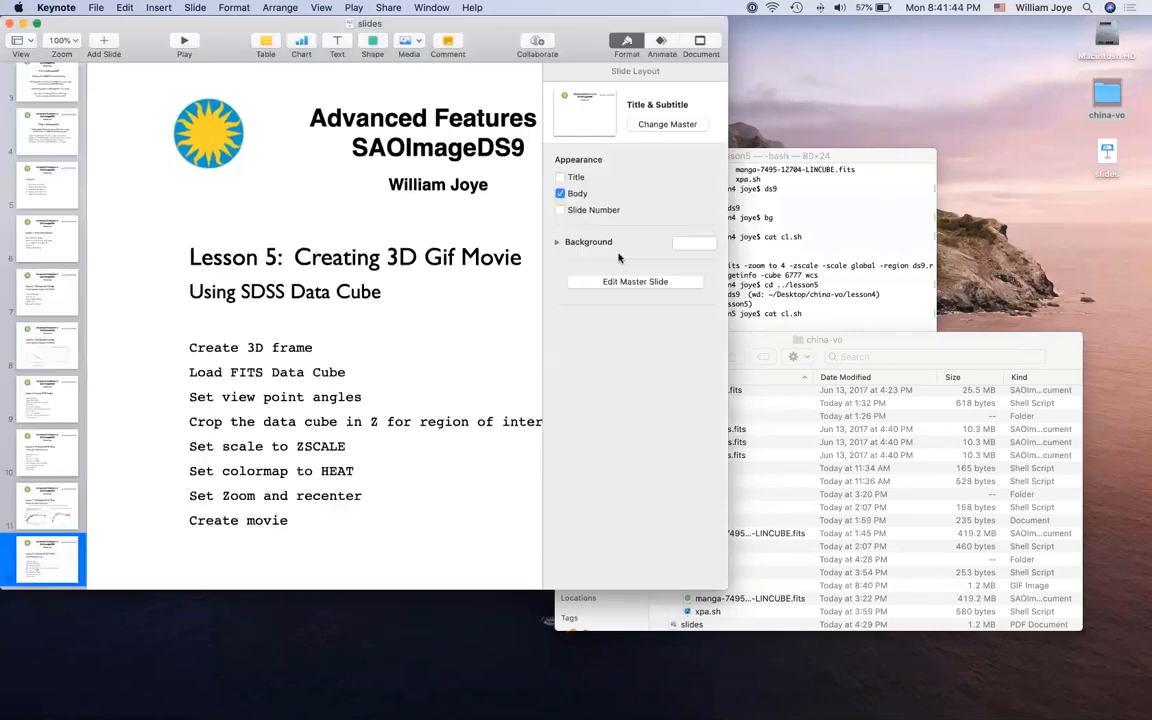
pyautogui.click(350, 7)
pyautogui.click(330, 38)
# Go back through the slides, past Lesson 3, to the slide with the DS9 image and spectrum plot screenshots
pyautogui.press('Left')
pyautogui.press('Left')
pyautogui.press('Left')
pyautogui.press('Left')
pyautogui.press('Left')
pyautogui.press('Left')
pyautogui.press('Left')
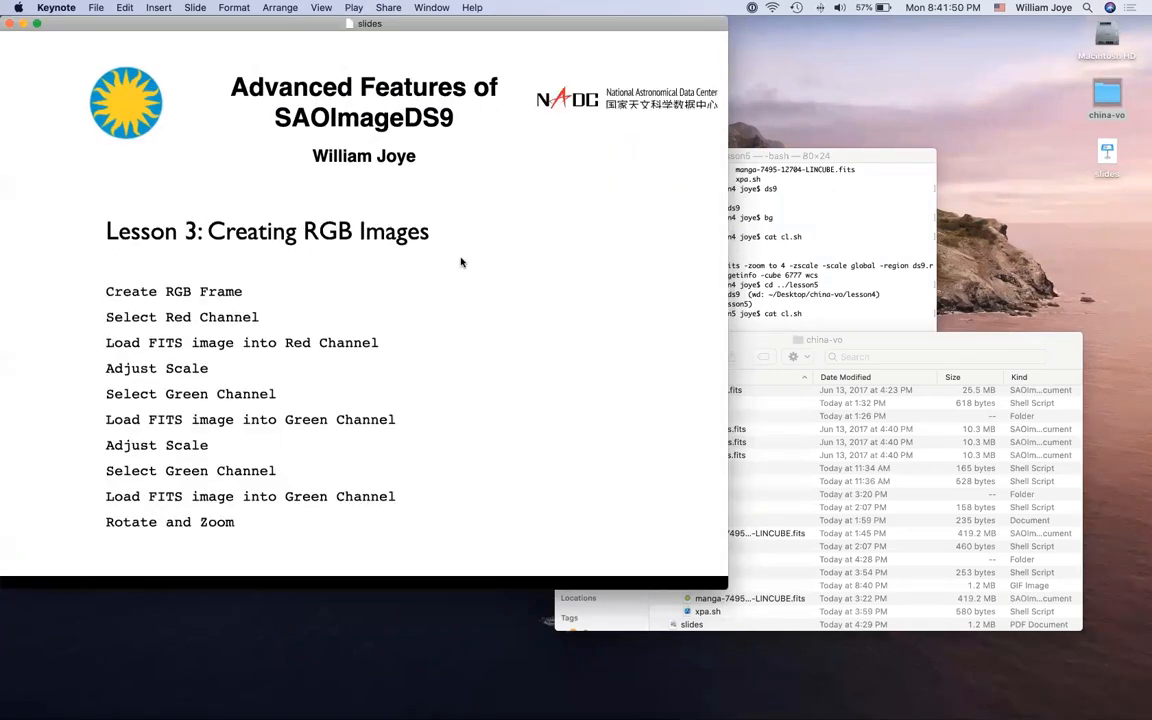
pyautogui.press('Left')
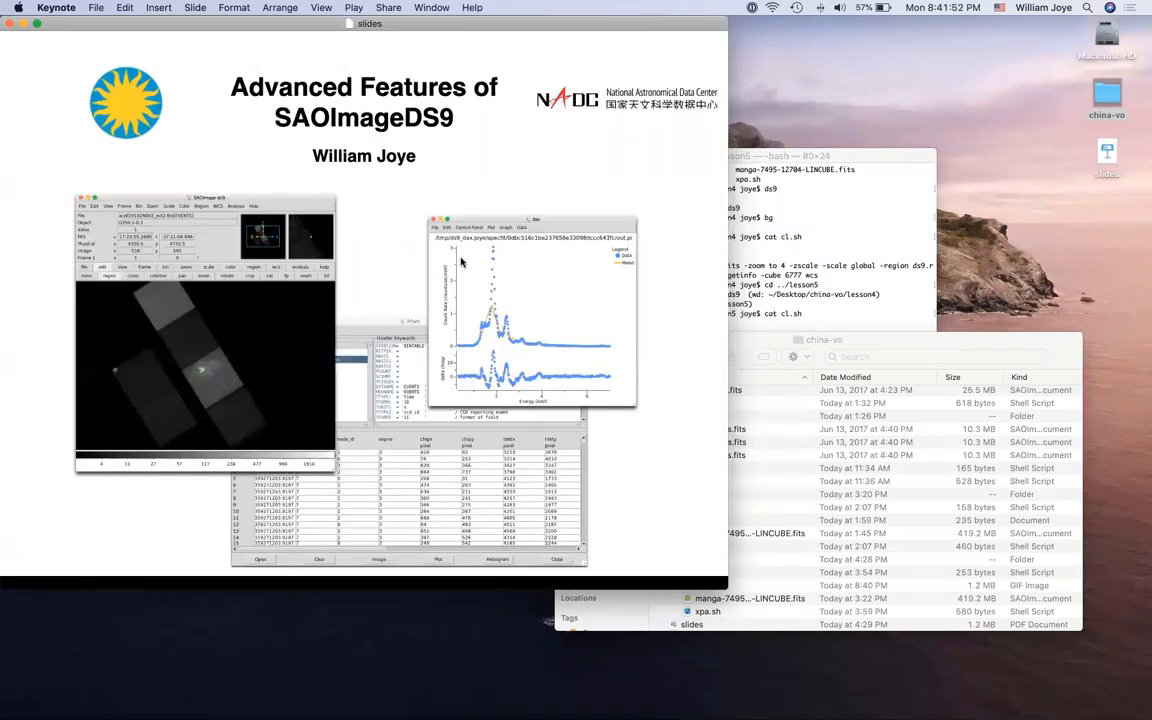